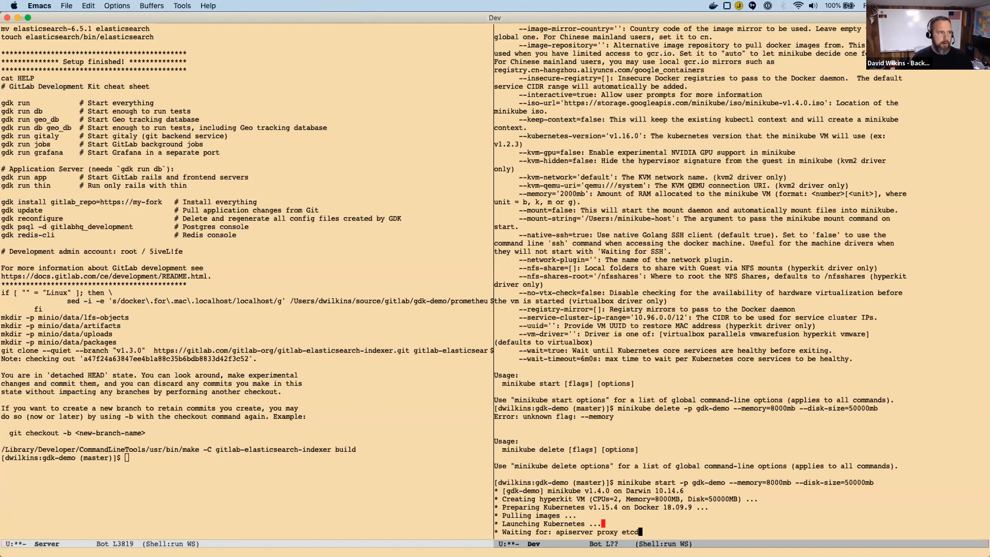
# Switch to Chrome and show the rails_nodb project page on GitLab, pointing out its URL.
pyautogui.press('super+Tab')
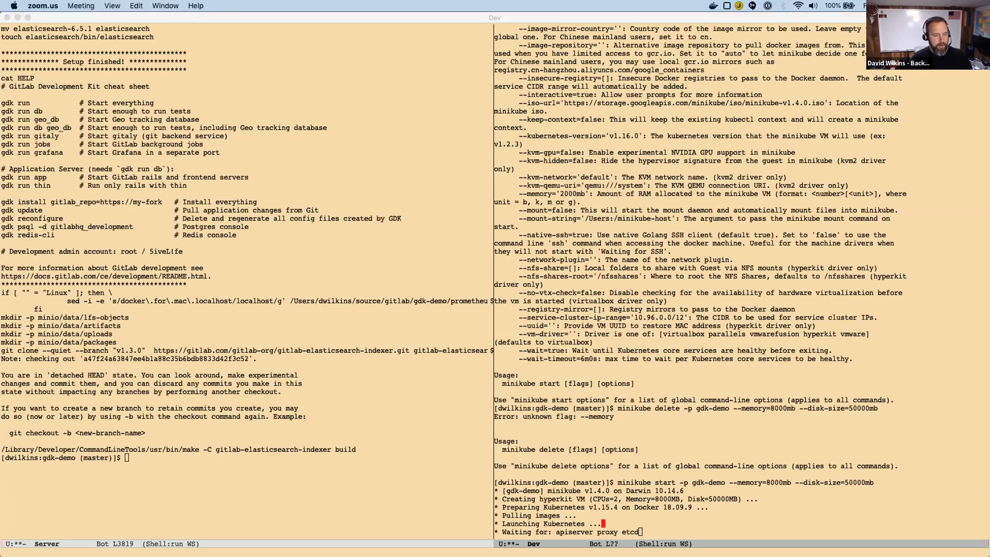
pyautogui.press('super+Tab')
pyautogui.scroll(2, 609, 330)
pyautogui.scroll(-2, 607, 329)
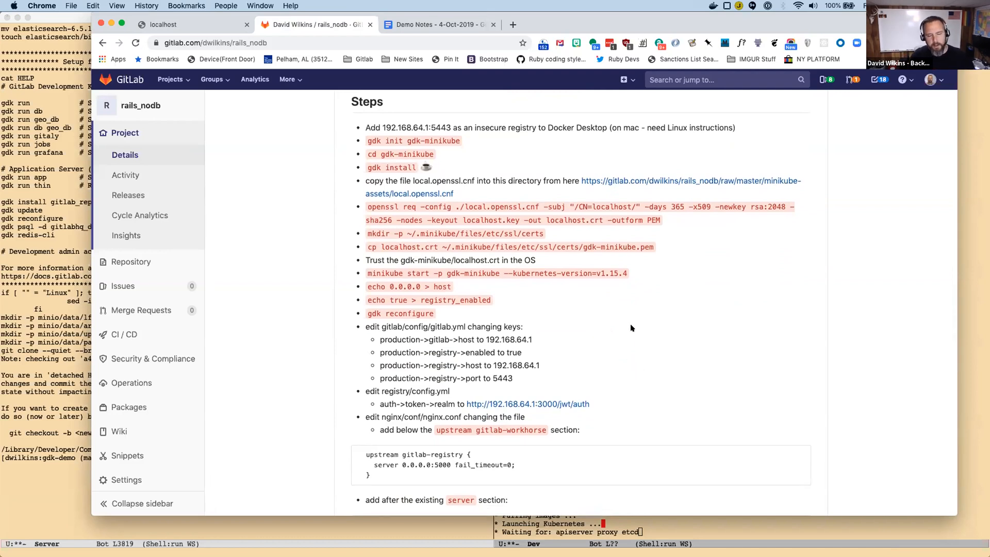
pyautogui.scroll(15, 631, 328)
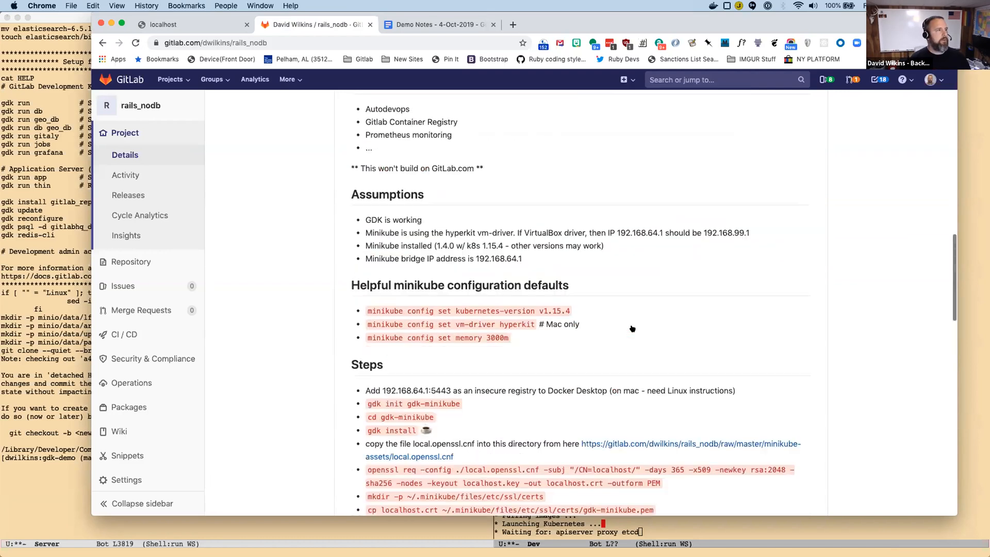
pyautogui.click(275, 40)
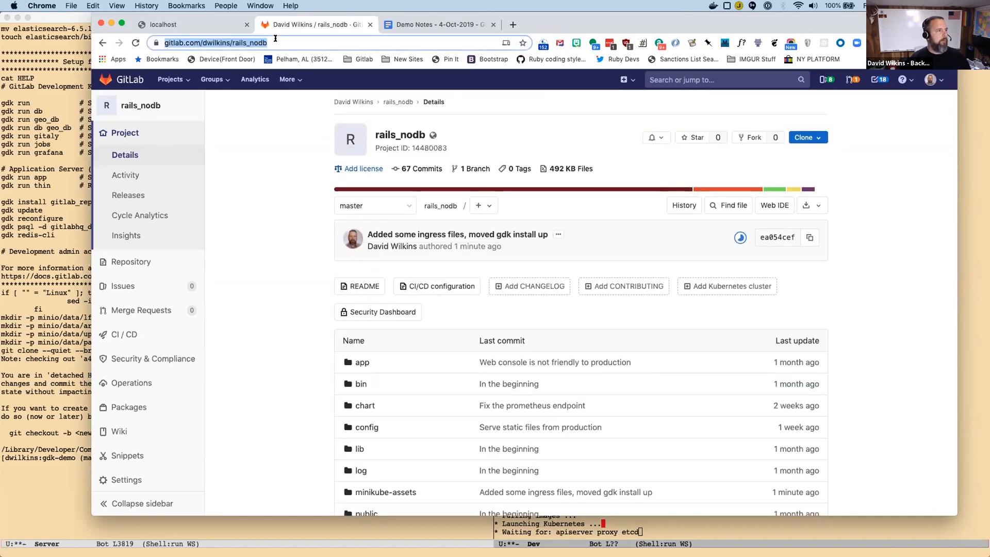
pyautogui.click(216, 39)
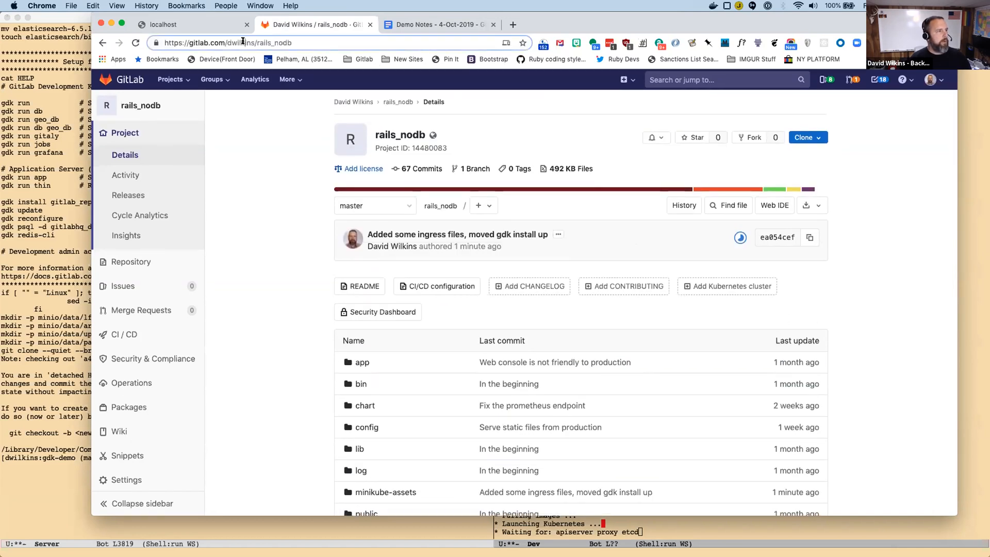
pyautogui.click(284, 176)
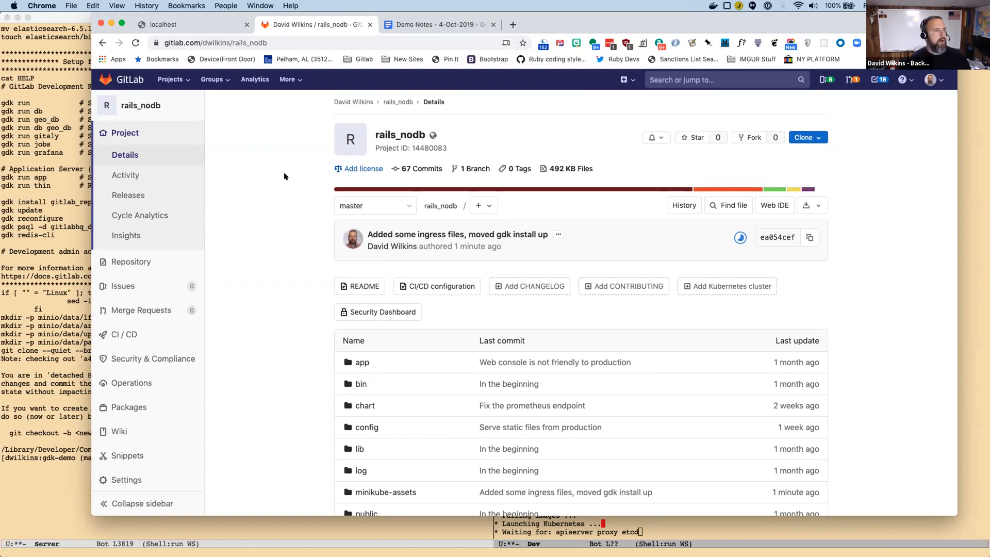
# Read the README's assumptions, minikube configuration defaults and setup steps, highlighting the gdk install command.
pyautogui.scroll(-15, 284, 177)
pyautogui.scroll(-5, 284, 176)
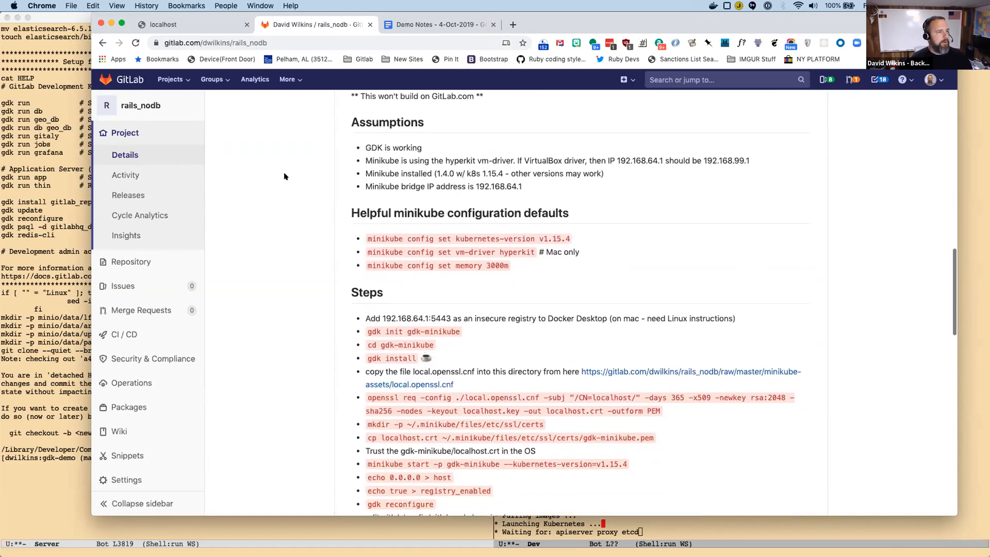
pyautogui.scroll(-1, 284, 177)
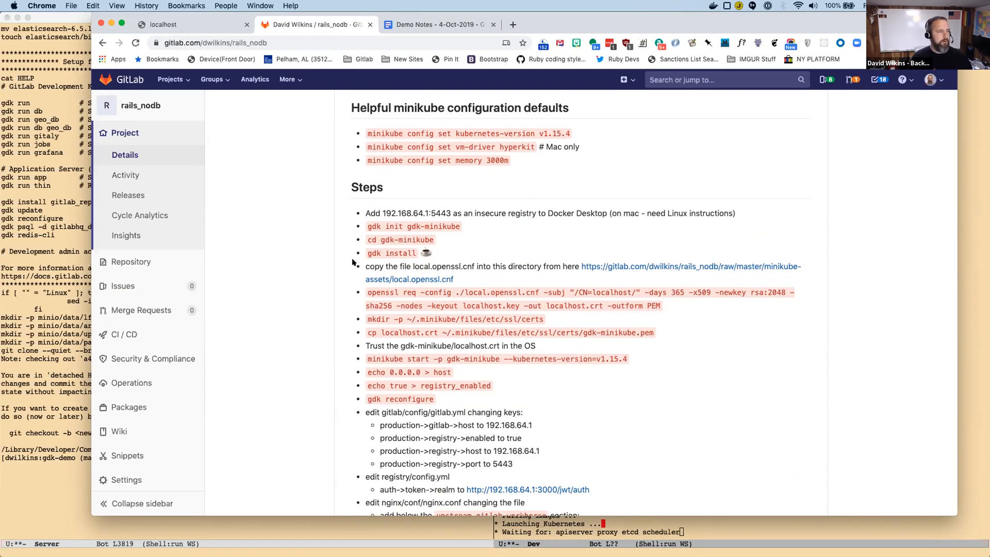
pyautogui.moveTo(365, 252); pyautogui.dragTo(419, 253)
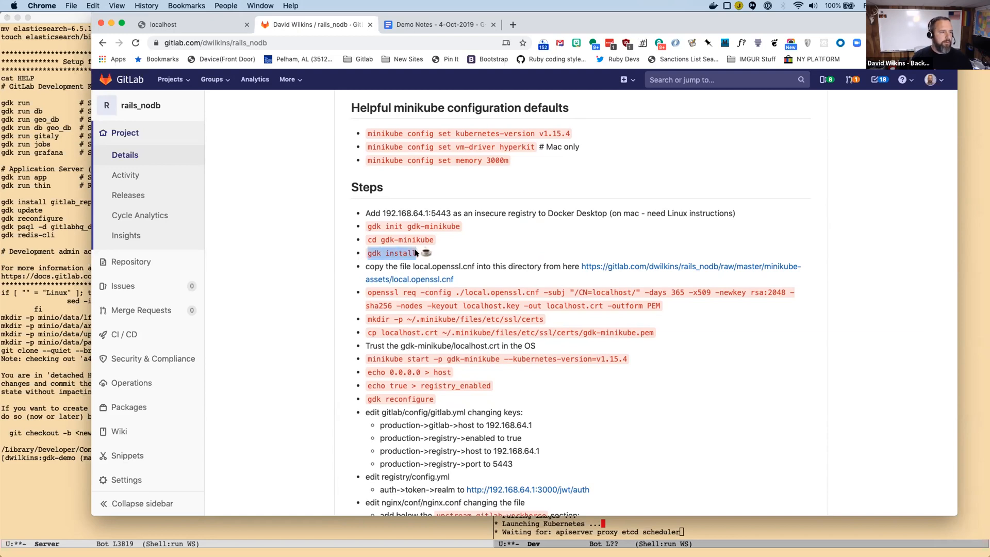
pyautogui.click(467, 247)
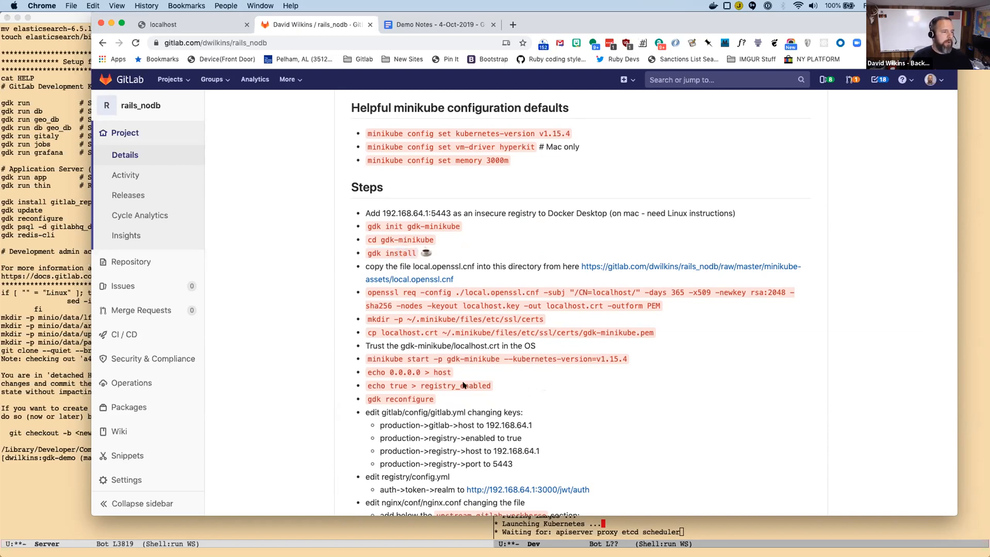
# Check the minikube start progress for the gdk-demo profile in the Emacs Dev shell.
pyautogui.click(712, 525)
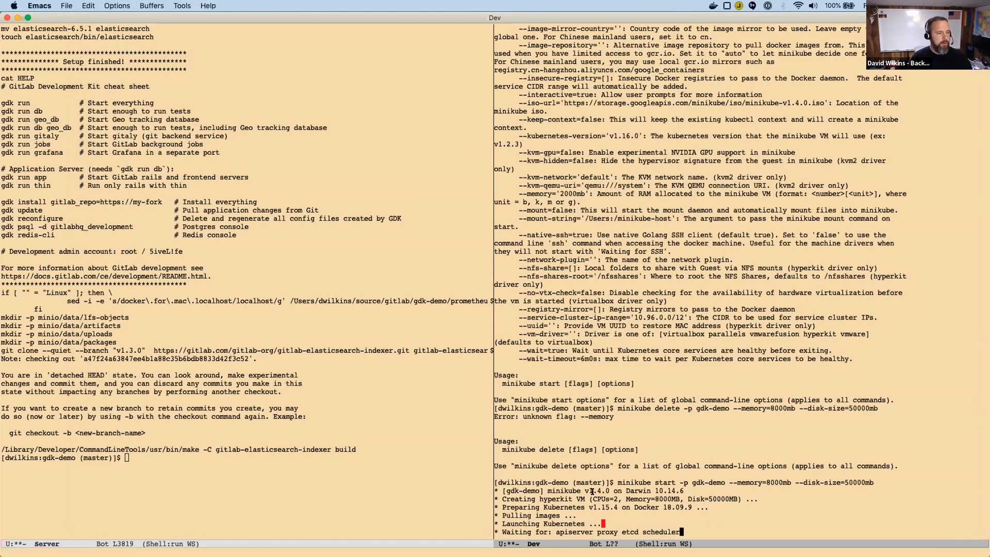
pyautogui.press('super+Tab')
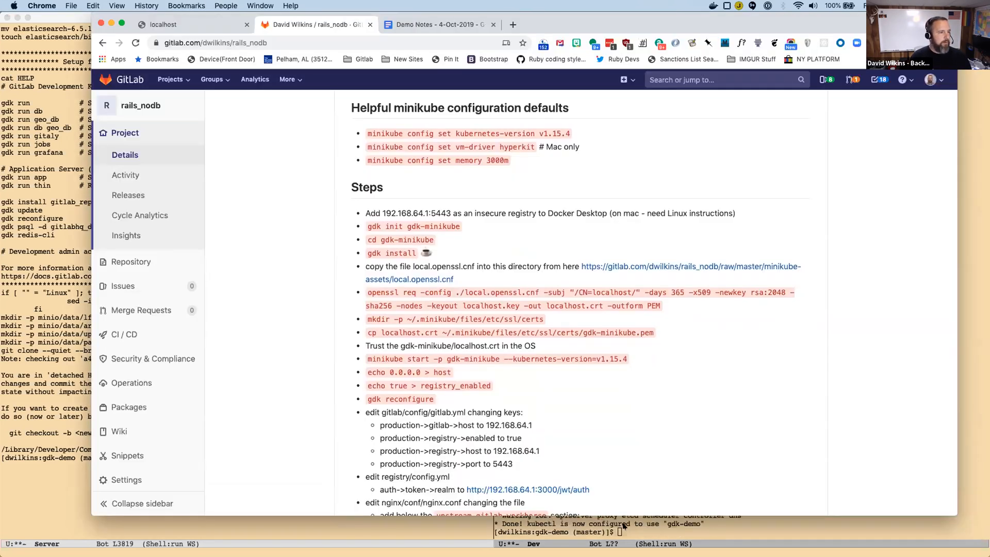
pyautogui.click(647, 532)
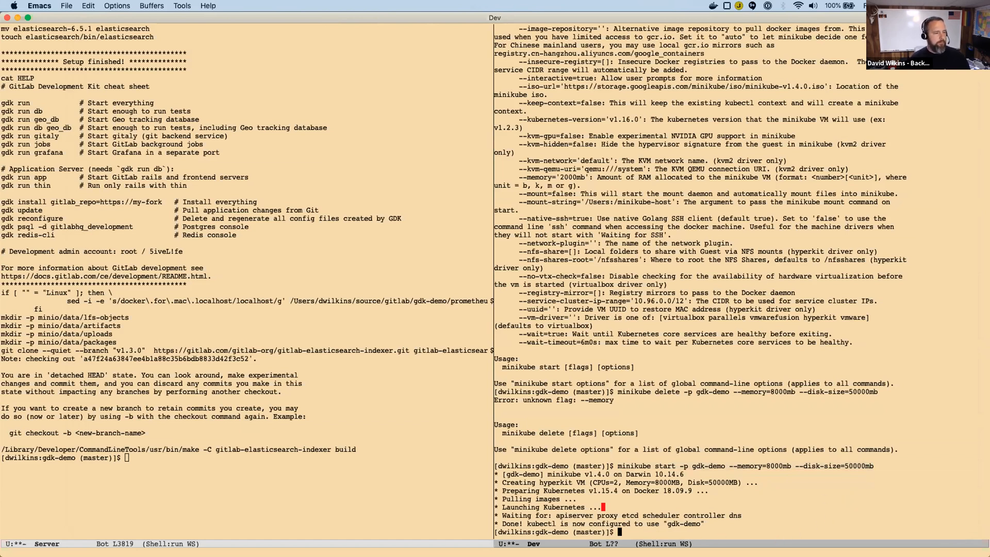
# Run ifconfig in the Server shell and highlight the inet address of the bridge100 interface.
pyautogui.click(433, 490)
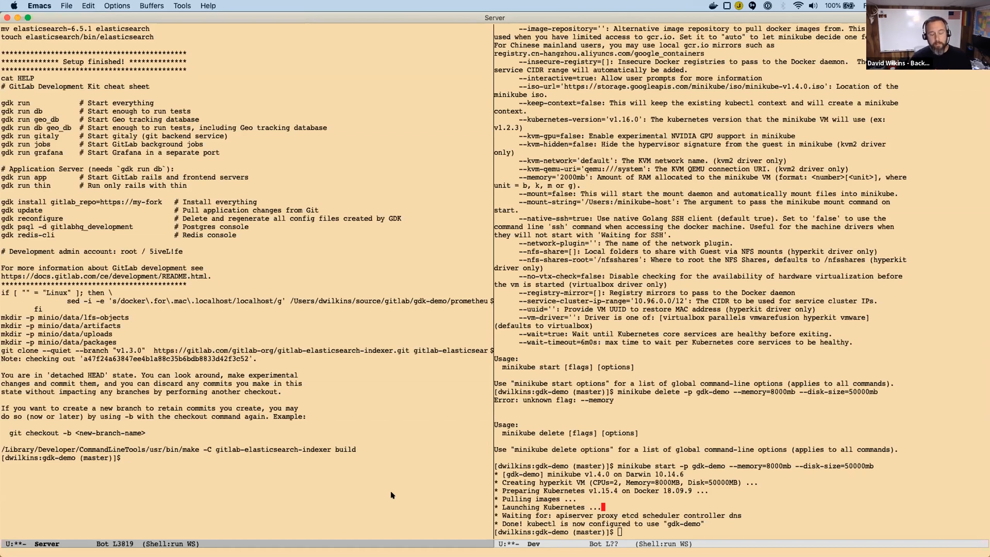
pyautogui.write('ifconfig')
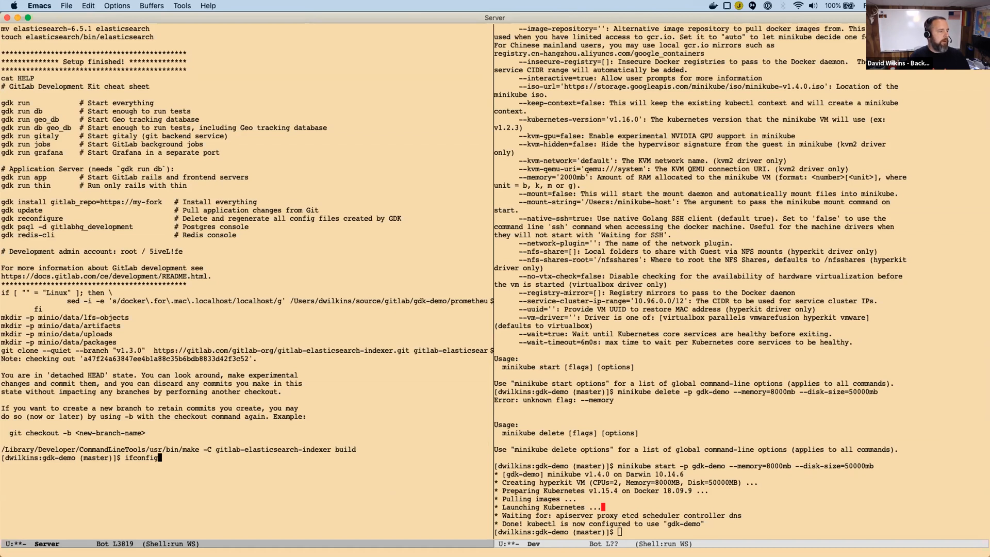
pyautogui.press('Return')
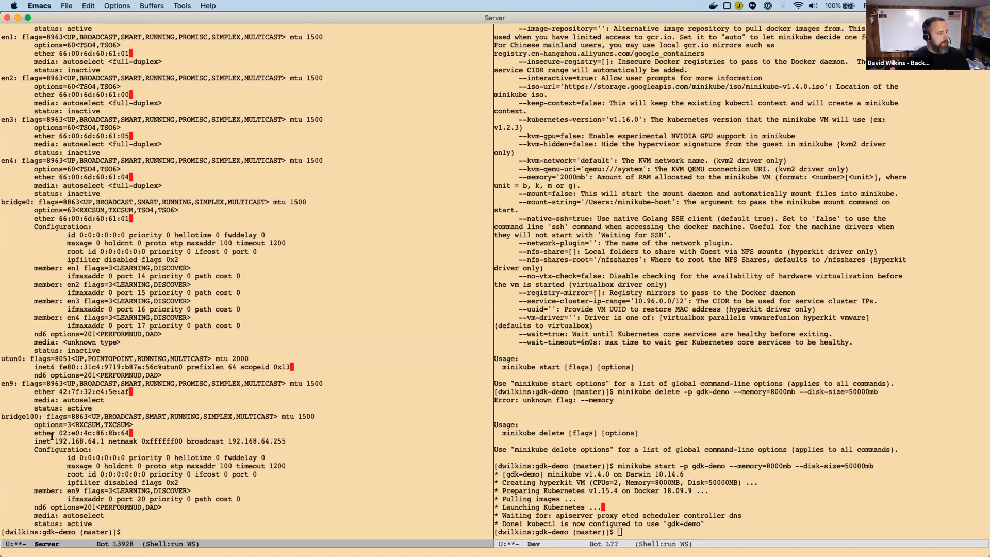
pyautogui.moveTo(54, 441); pyautogui.dragTo(103, 439)
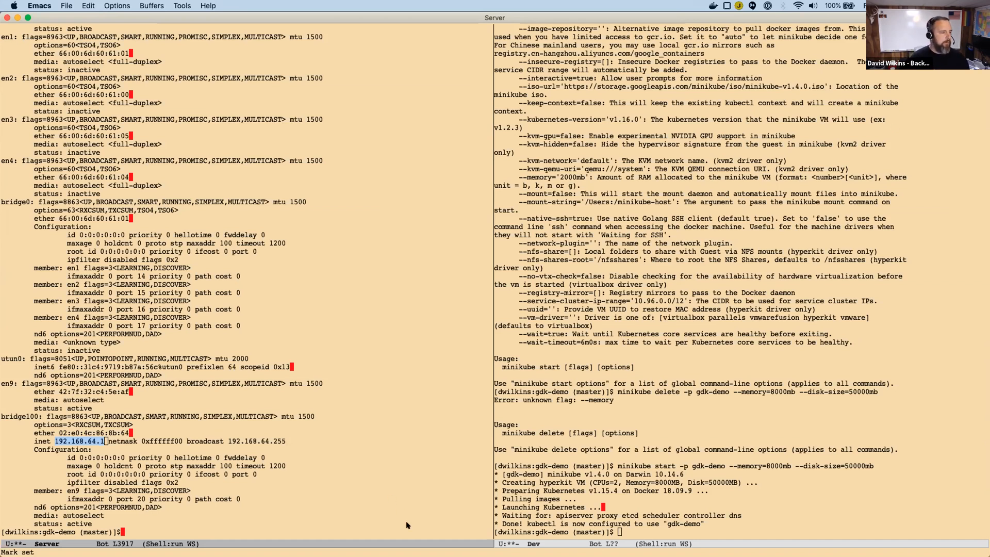
pyautogui.hotkey('alt', 'shift', '.')
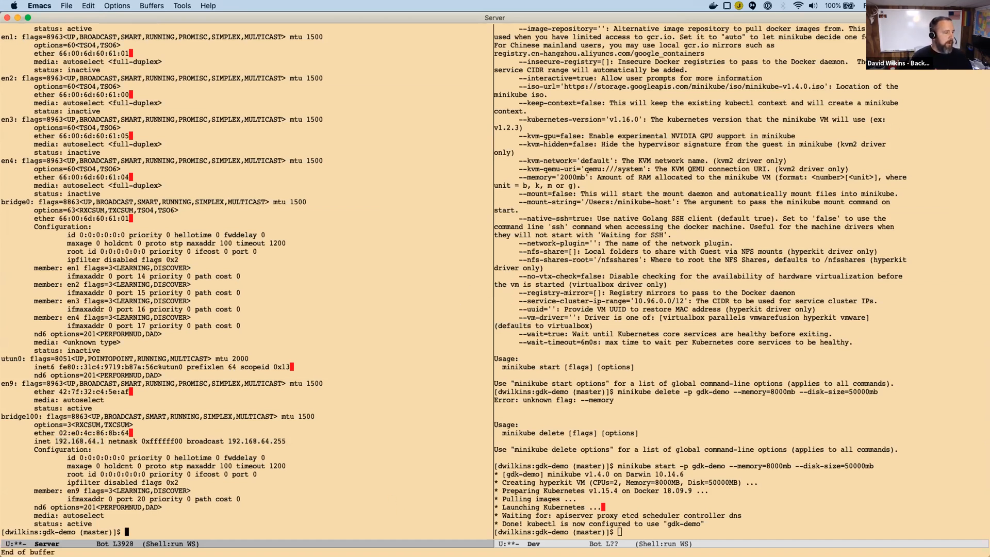
# Consult the README's steps in Chrome and run echo 0.0.0.0 > host in the Emacs Server shell.
pyautogui.press('super+Tab')
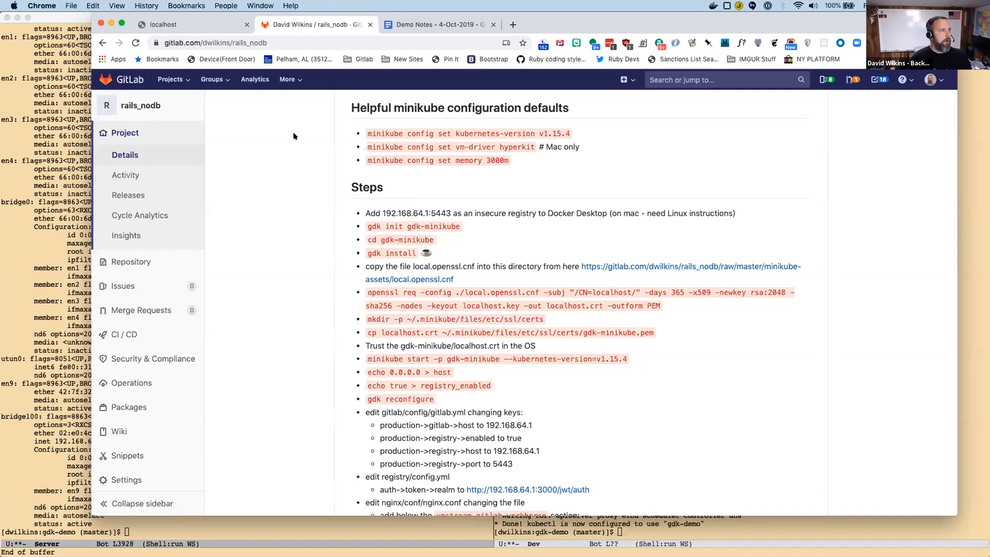
pyautogui.scroll(-5, 368, 204)
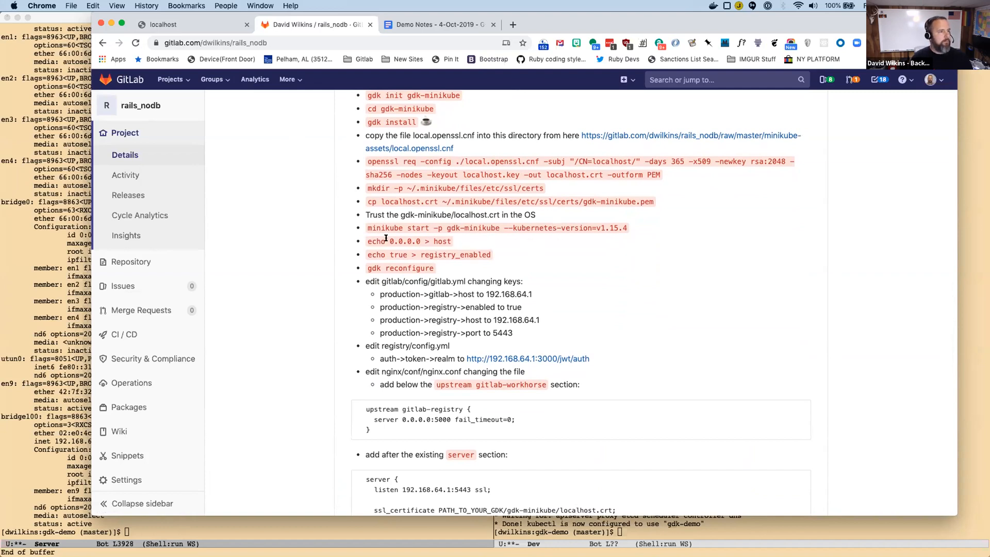
pyautogui.click(278, 535)
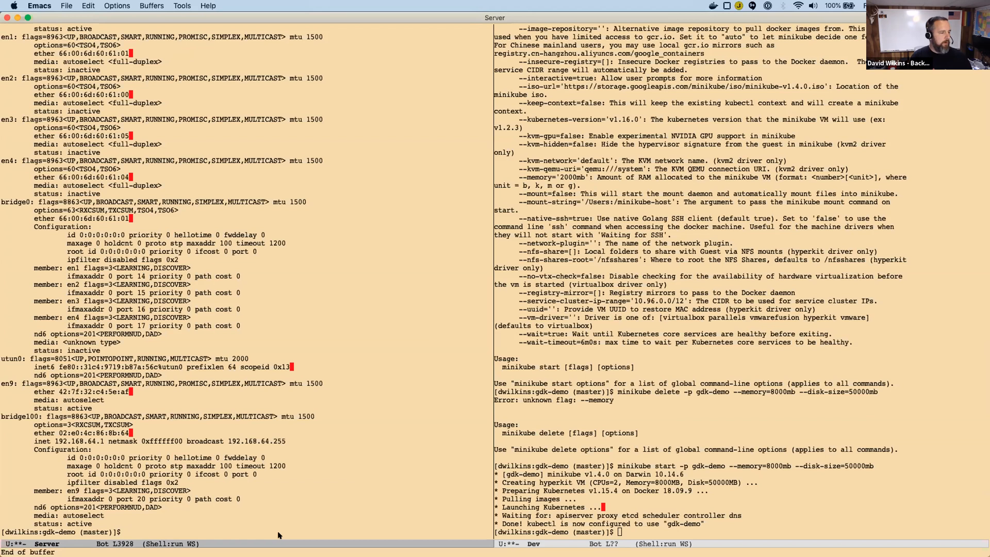
pyautogui.write('echo 9')
pyautogui.press('BackSpace')
pyautogui.write('0.0')
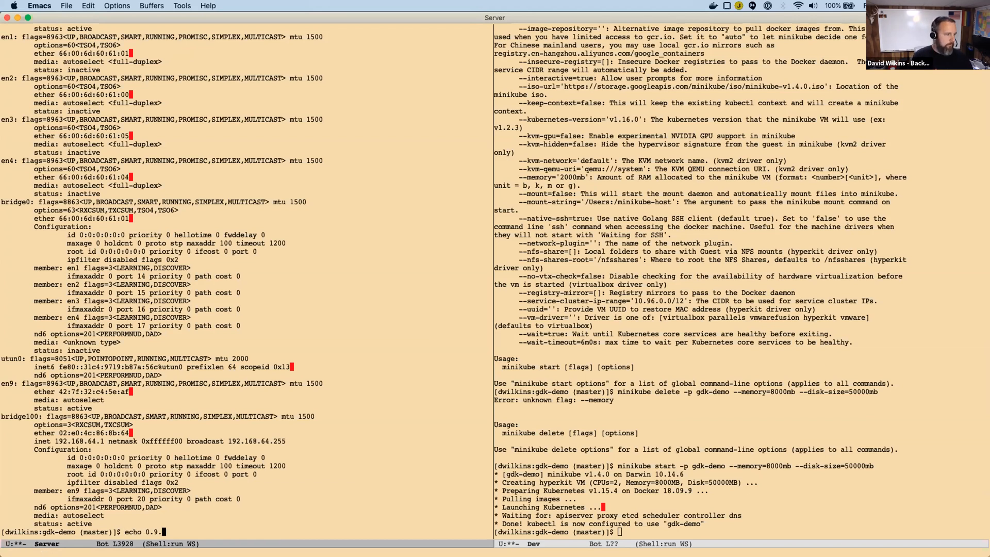
pyautogui.write('.0.')
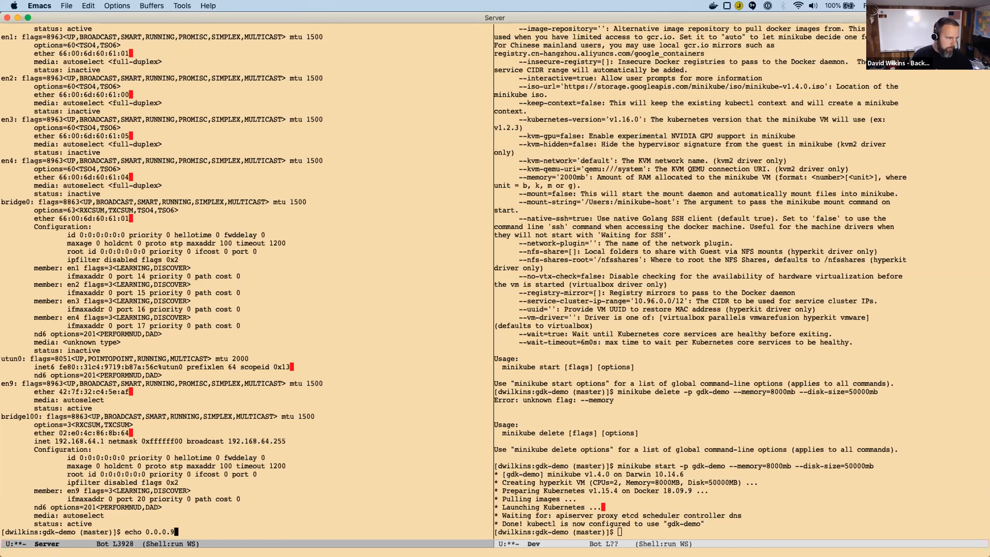
pyautogui.write('0 > host')
pyautogui.press('Return')
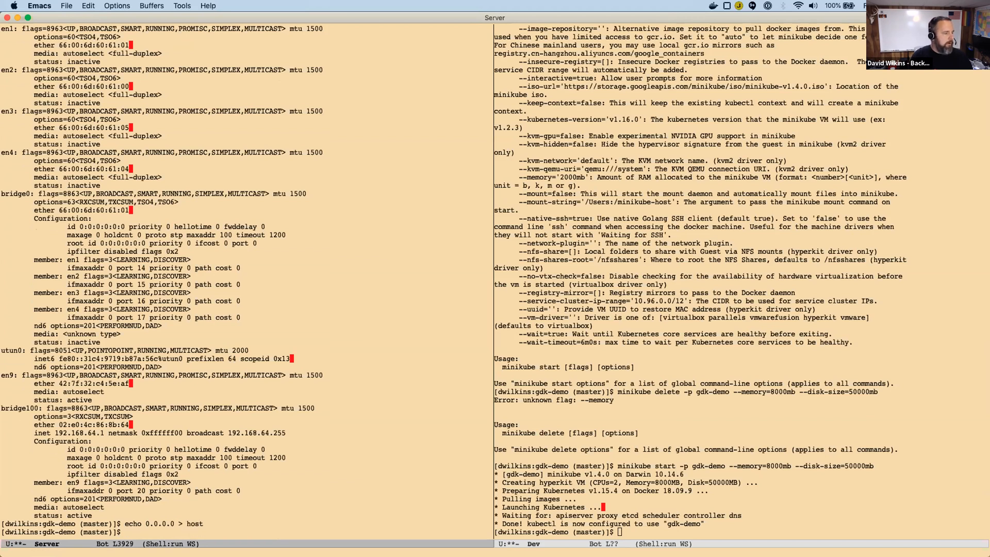
# Check the next README command and run echo true > registry_enabled in the Server shell.
pyautogui.press('super+Tab')
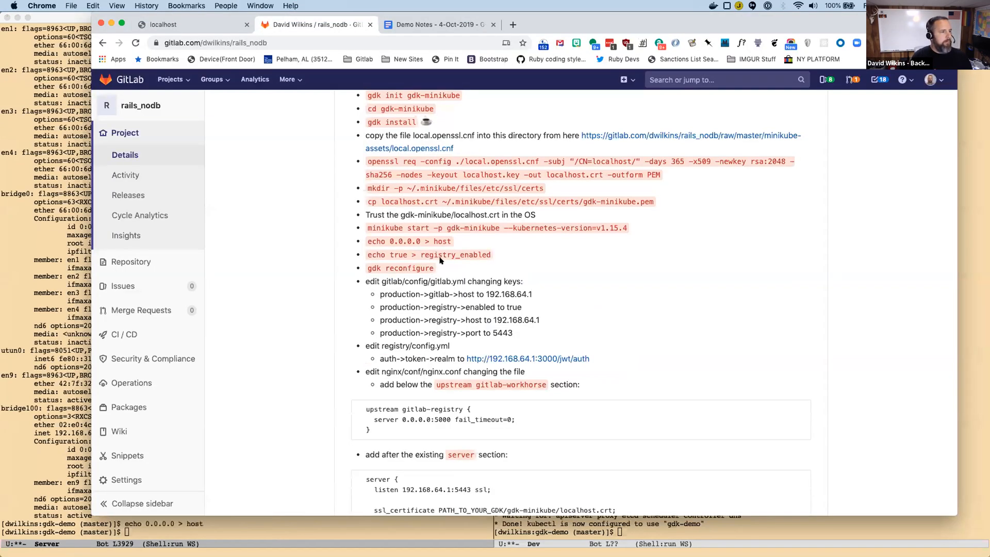
pyautogui.press('super+Tab')
pyautogui.write('ech')
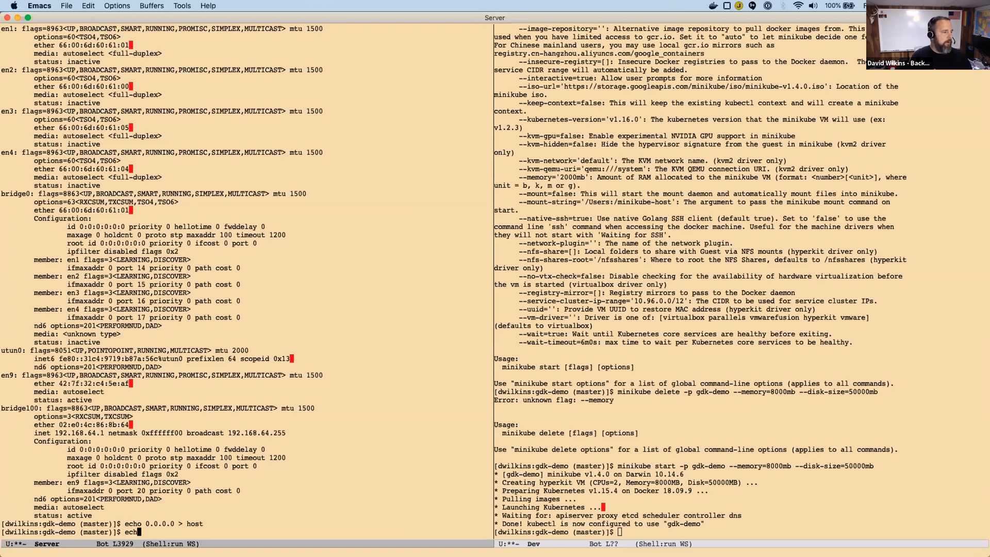
pyautogui.write('o true > registrey')
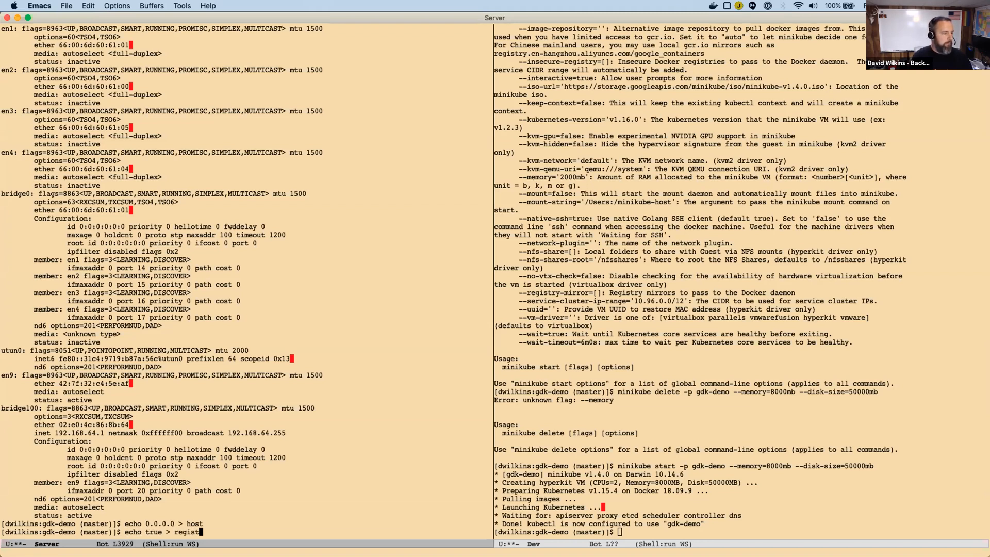
pyautogui.press('BackSpace')
pyautogui.press('BackSpace')
pyautogui.write('y_enabled')
pyautogui.press('Return')
# Run gdk reconfigure in the Server shell to regenerate the GDK configuration files.
pyautogui.write('gdk re')
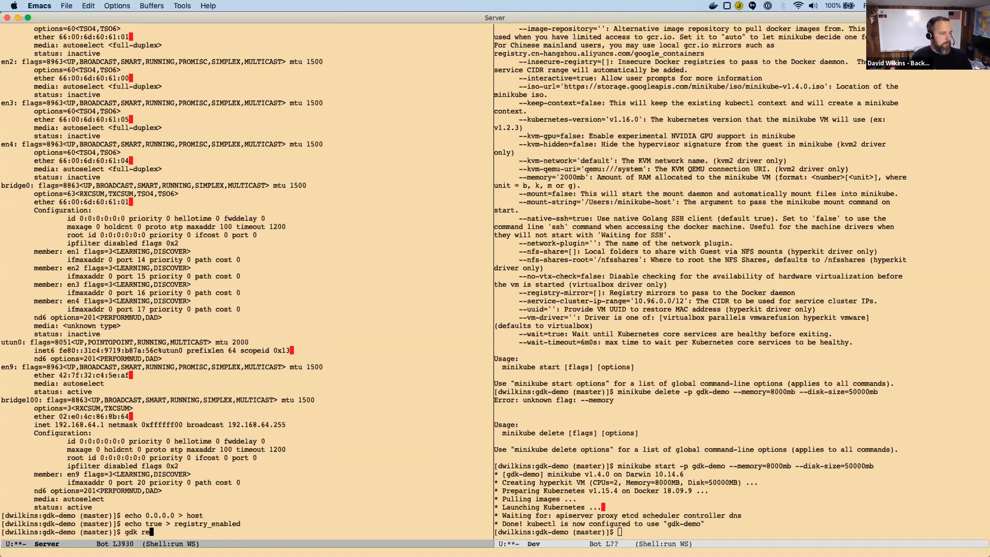
pyautogui.write('configure')
pyautogui.press('Return')
# Review in the Chrome README which gitlab.yml production keys to change, highlighting the gitlab host and registry host entries.
pyautogui.press('super+Tab')
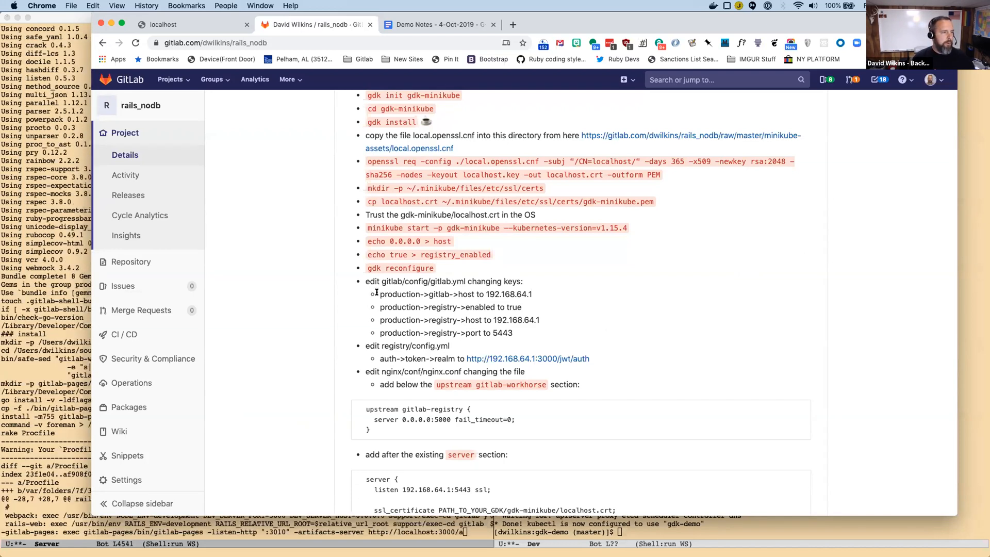
pyautogui.moveTo(376, 293); pyautogui.dragTo(523, 291)
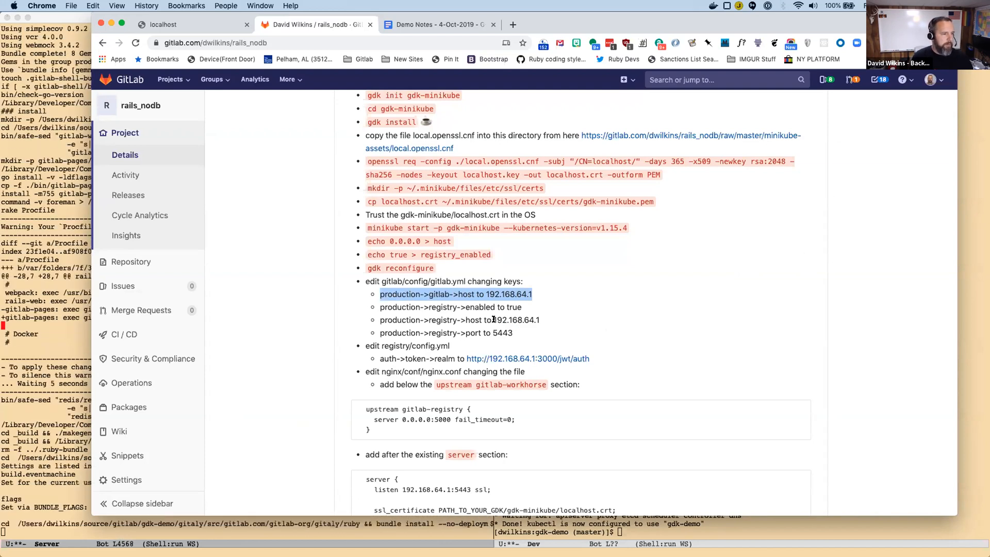
pyautogui.moveTo(494, 320); pyautogui.dragTo(539, 319)
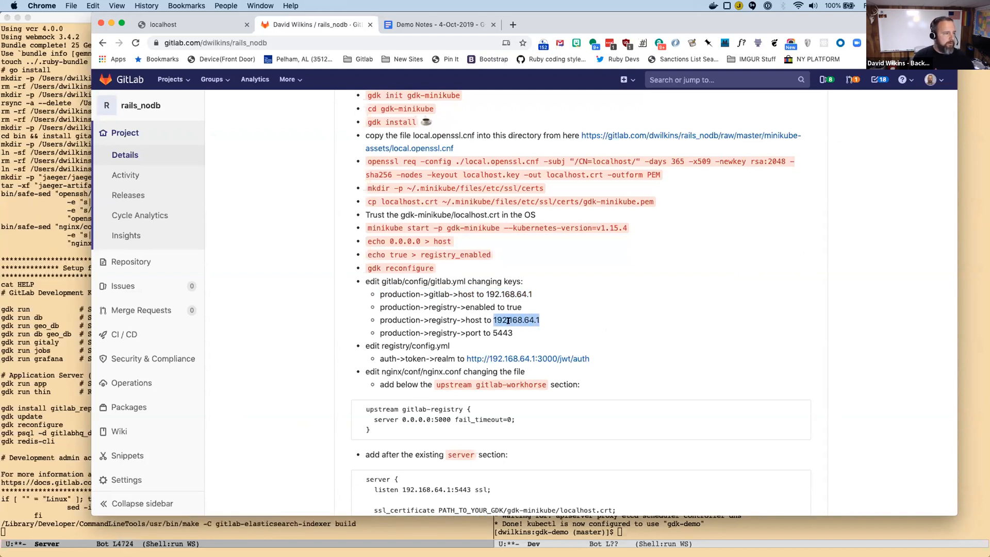
pyautogui.click(550, 322)
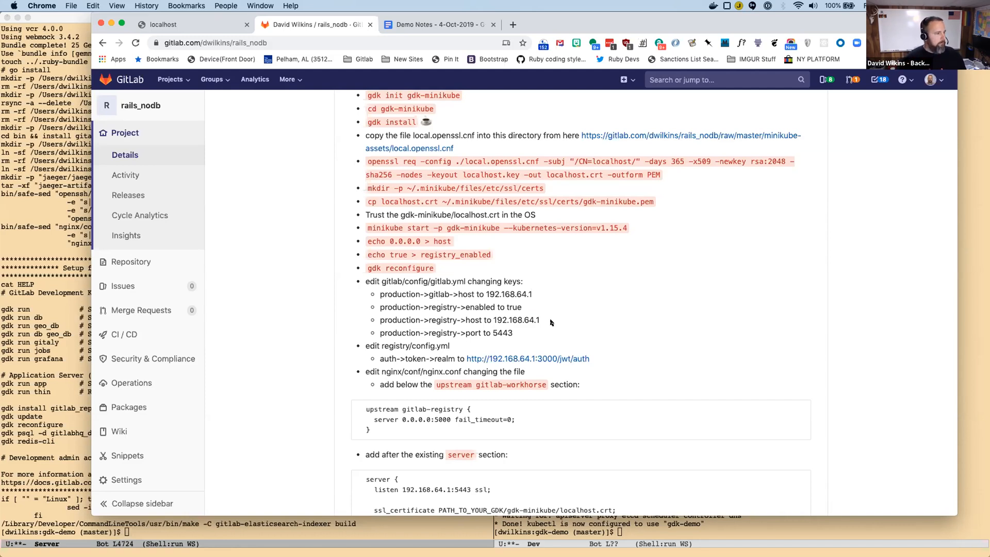
# Open gitlab/config/gitlab.yml from the gdk-demo directory for editing in Emacs.
pyautogui.click(397, 532)
pyautogui.hotkey('ctrl', 'x')
pyautogui.hotkey('ctrl', 'f')
pyautogui.write('gitlab/gdk-demo/git')
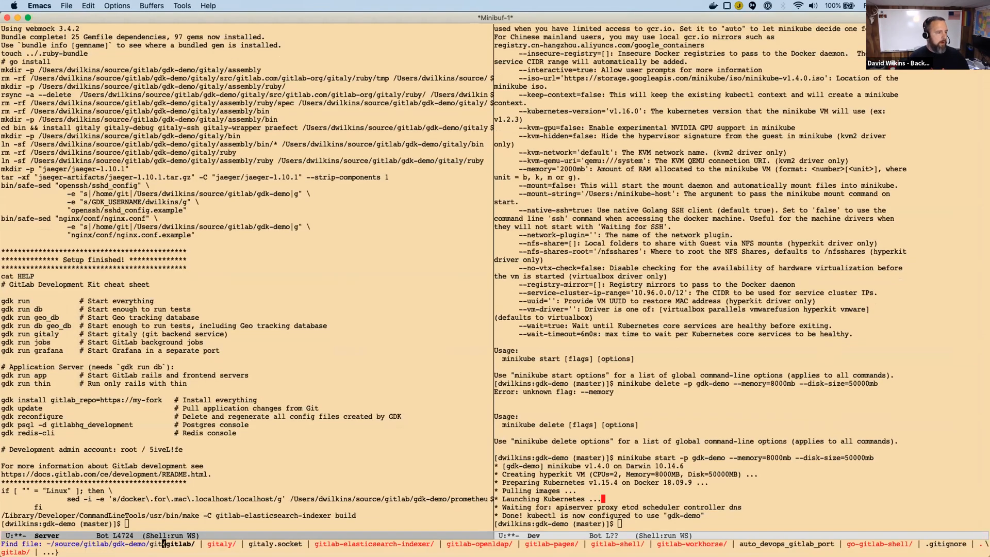
pyautogui.write('config/gitla')
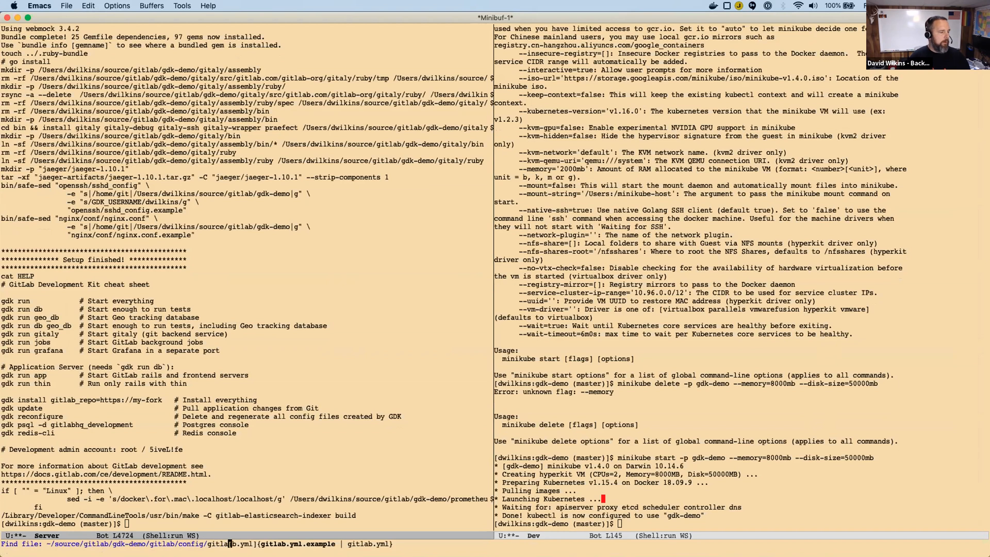
pyautogui.press('Return')
pyautogui.write('yes')
pyautogui.press('Return')
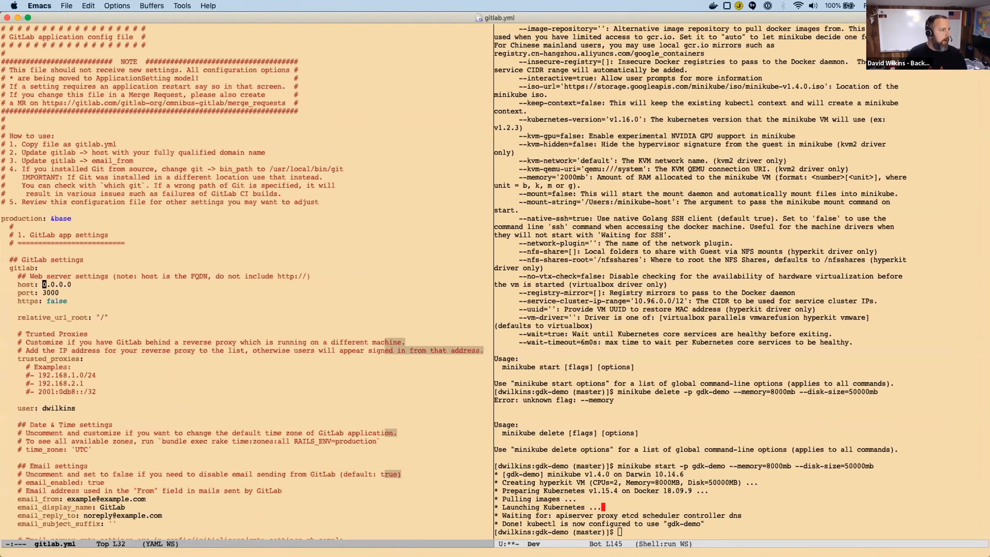
# Set the host under the production gitlab settings to 192.168.64.1.
pyautogui.hotkey('ctrl', 'k')
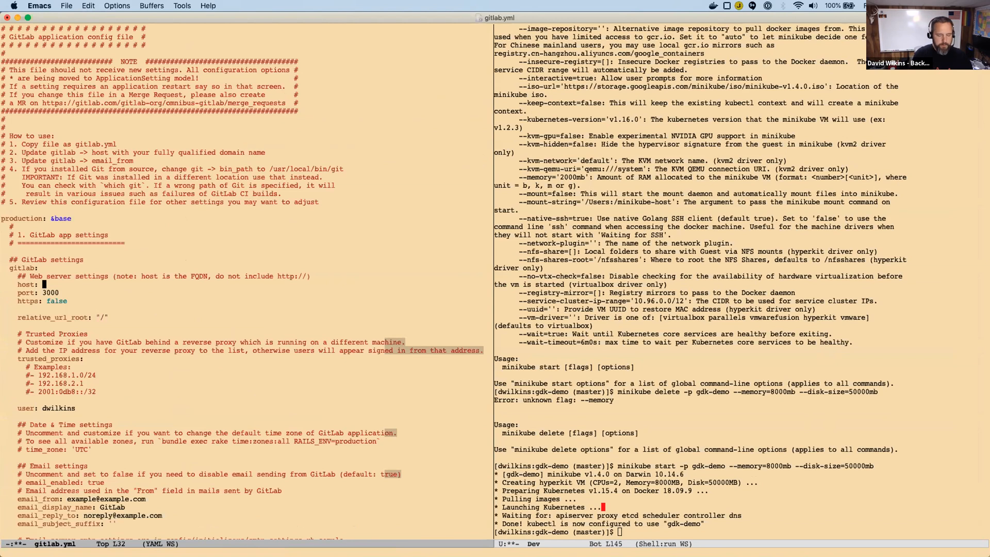
pyautogui.write('192')
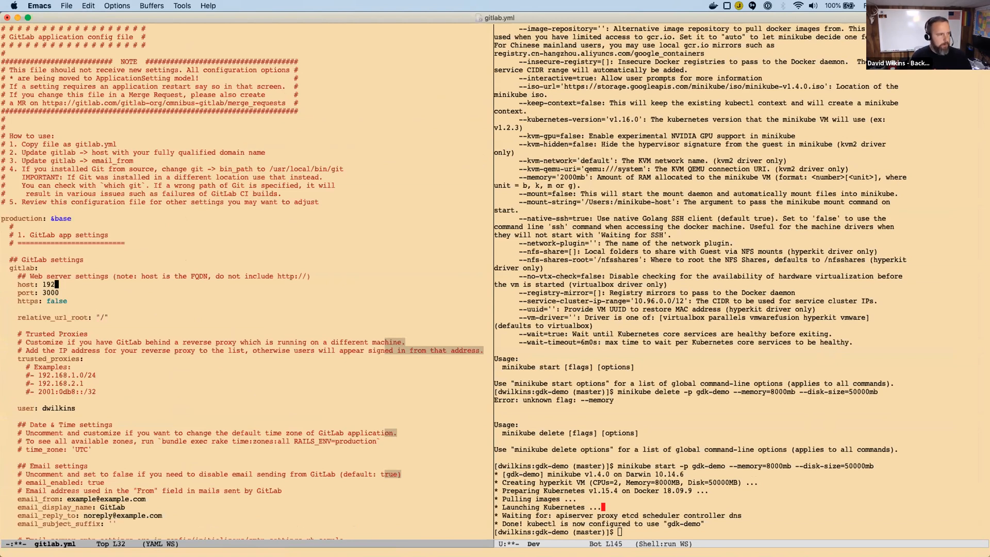
pyautogui.write('.168.')
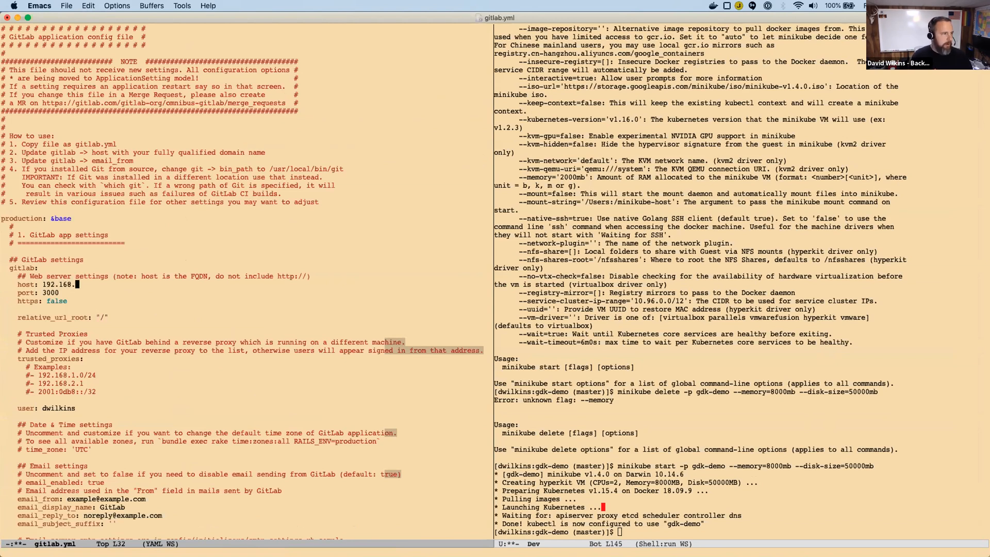
pyautogui.write('64.1')
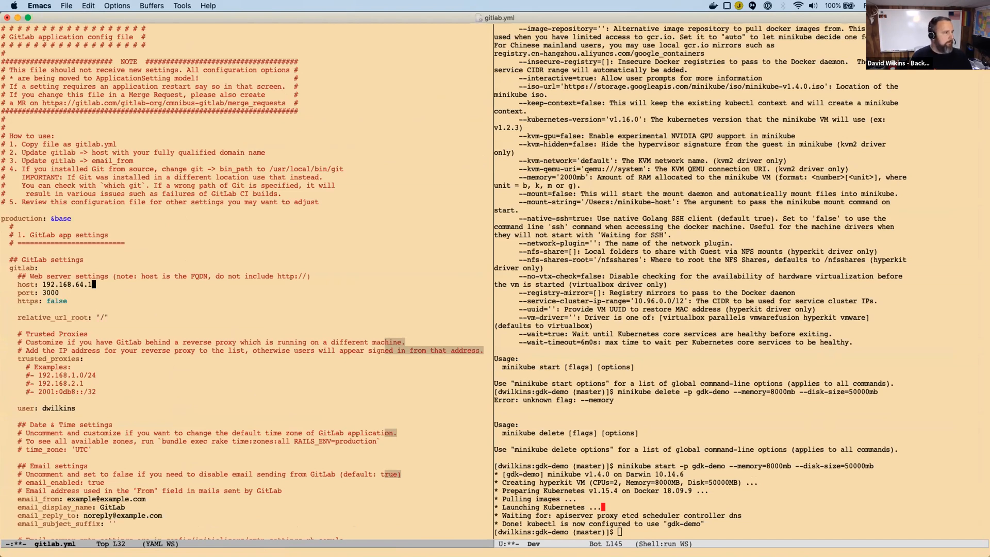
# Find the registry section in gitlab.yml and set its host to 192.168.64.1.
pyautogui.hotkey('ctrl', 'alt', 's')
pyautogui.write('registry:')
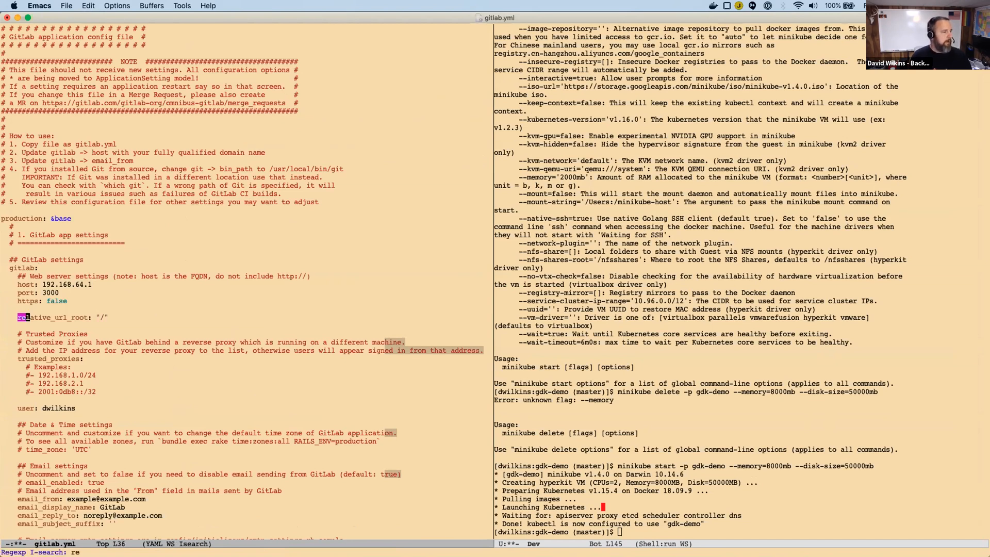
pyautogui.hotkey('ctrl', 'alt', 's')
pyautogui.hotkey('ctrl', 'n')
pyautogui.hotkey('ctrl', 'n')
pyautogui.hotkey('ctrl', 'b')
pyautogui.hotkey('ctrl', 'k')
pyautogui.write('192')
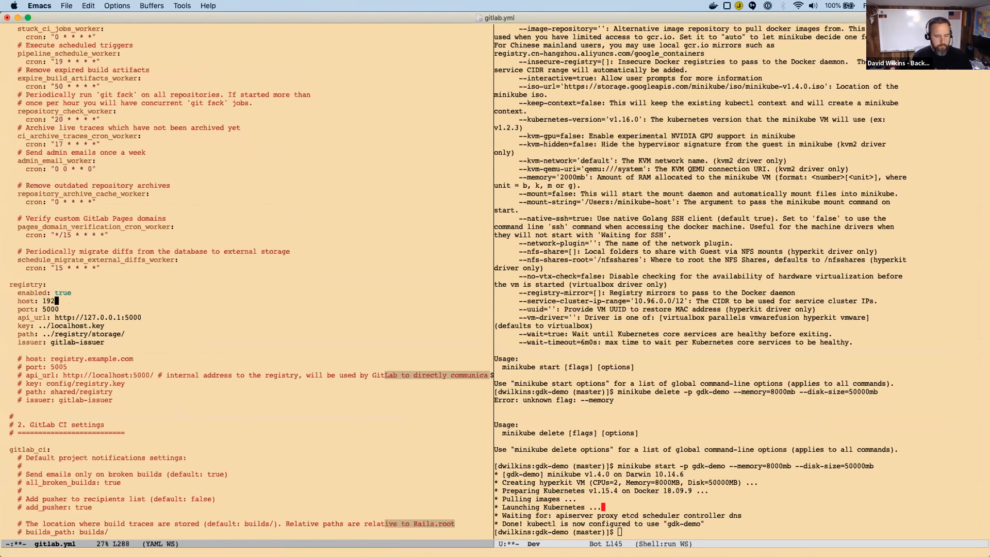
pyautogui.write('.168.6')
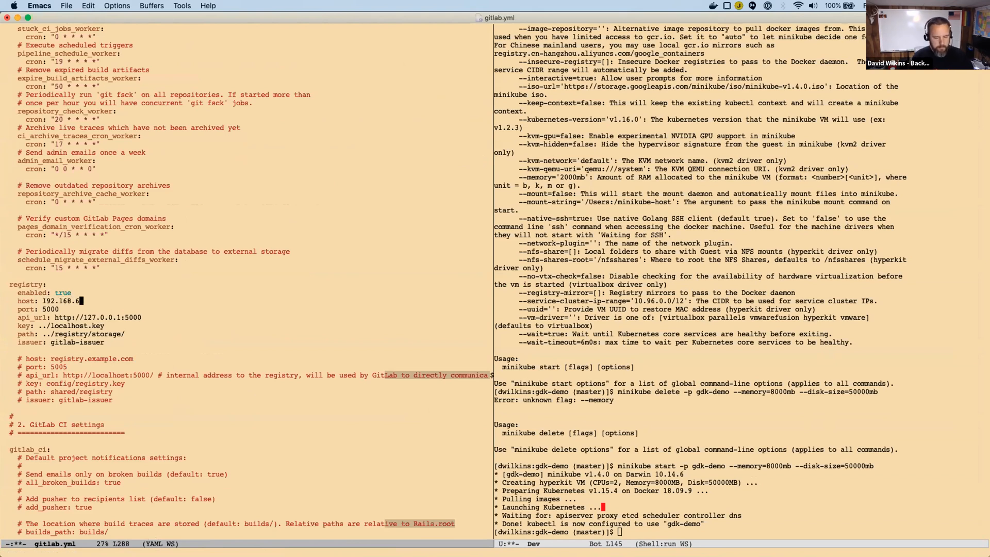
pyautogui.write('4.1')
# Set the registry port to 5443 and save gitlab.yml.
pyautogui.hotkey('ctrl', 'n')
pyautogui.press('BackSpace')
pyautogui.press('BackSpace')
pyautogui.press('BackSpace')
pyautogui.write('443')
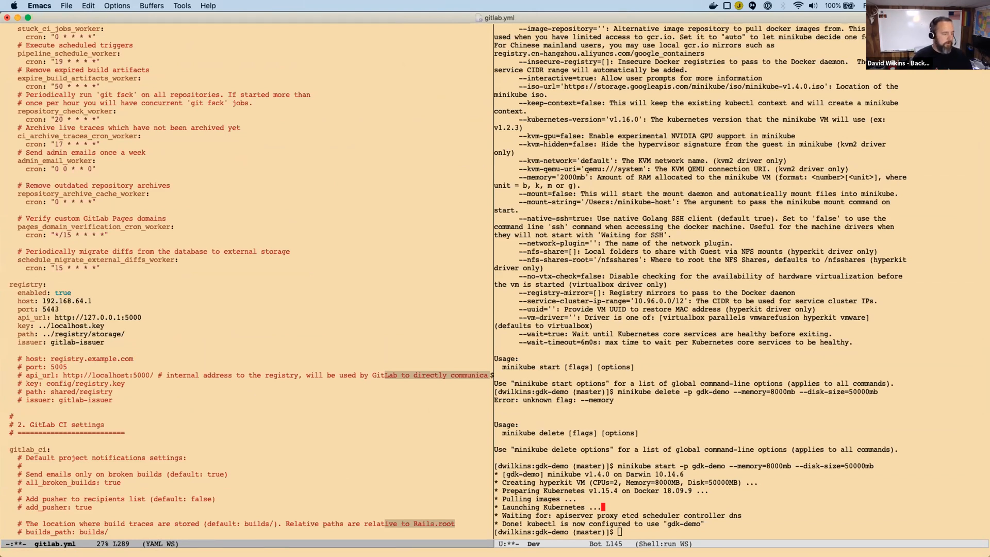
pyautogui.hotkey('ctrl', 'x')
pyautogui.hotkey('ctrl', 's')
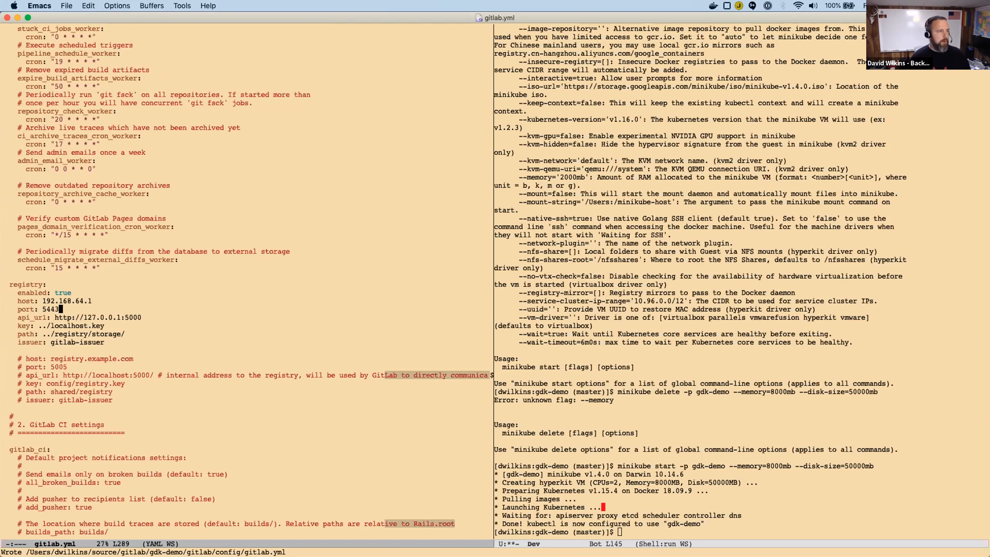
# Go over the registry section's api_url and key lines in gitlab.yml and return to the Server shell.
pyautogui.press('Down')
pyautogui.hotkey('ctrl', 'a')
pyautogui.press('Down')
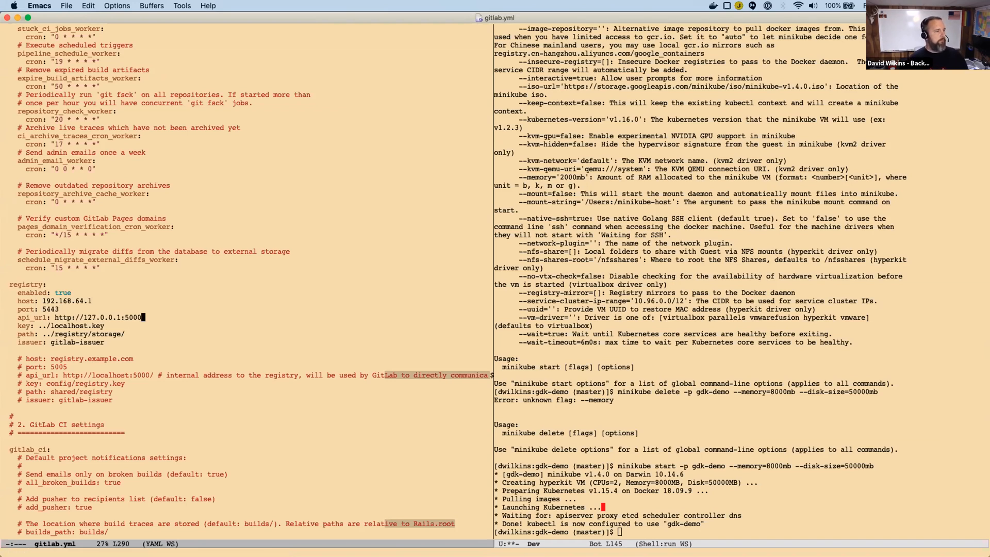
pyautogui.hotkey('ctrl', 'e')
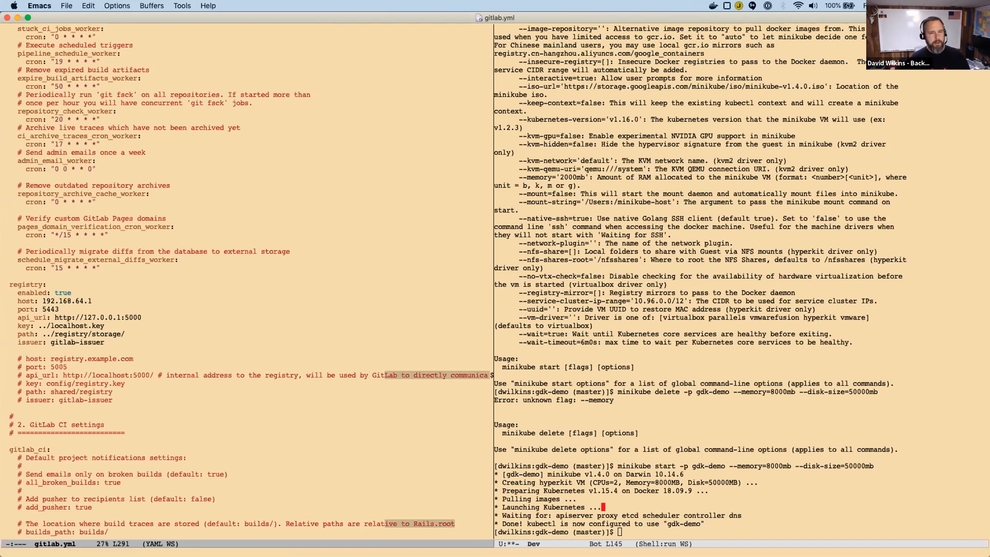
pyautogui.hotkey('ctrl', 'a')
pyautogui.press('Up')
pyautogui.hotkey('ctrl', 'e')
pyautogui.hotkey('ctrl', 'a')
pyautogui.press('Down')
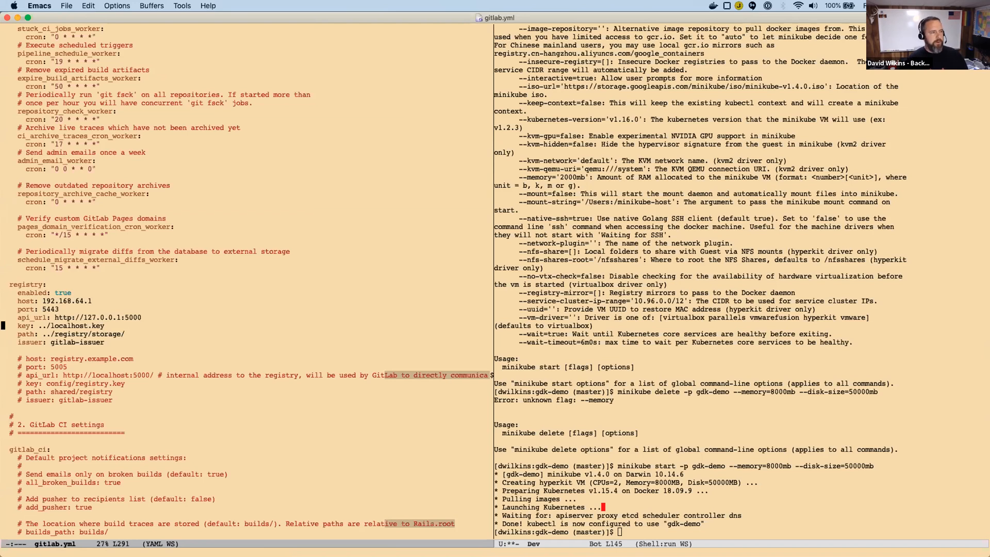
pyautogui.hotkey('ctrl', 'x')
pyautogui.press('k')
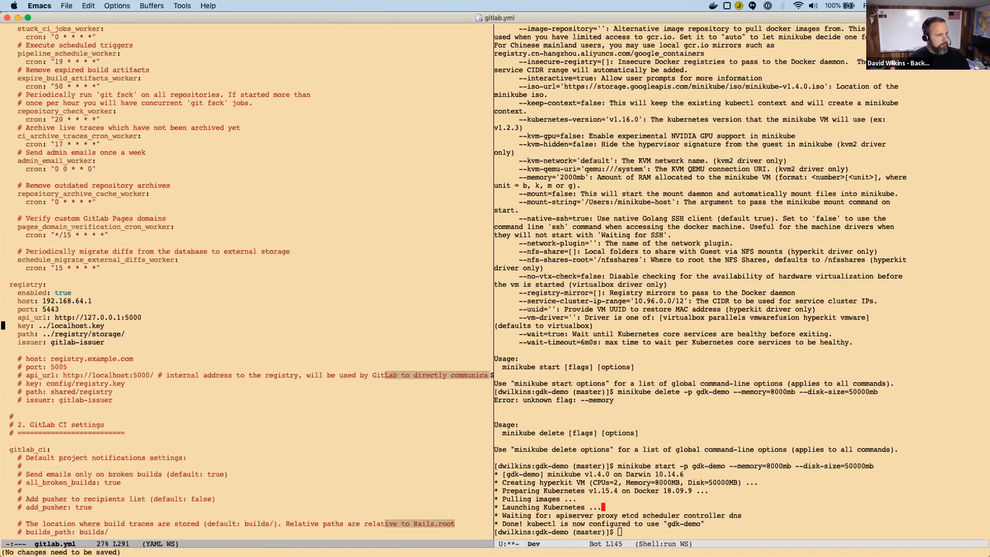
pyautogui.press('Return')
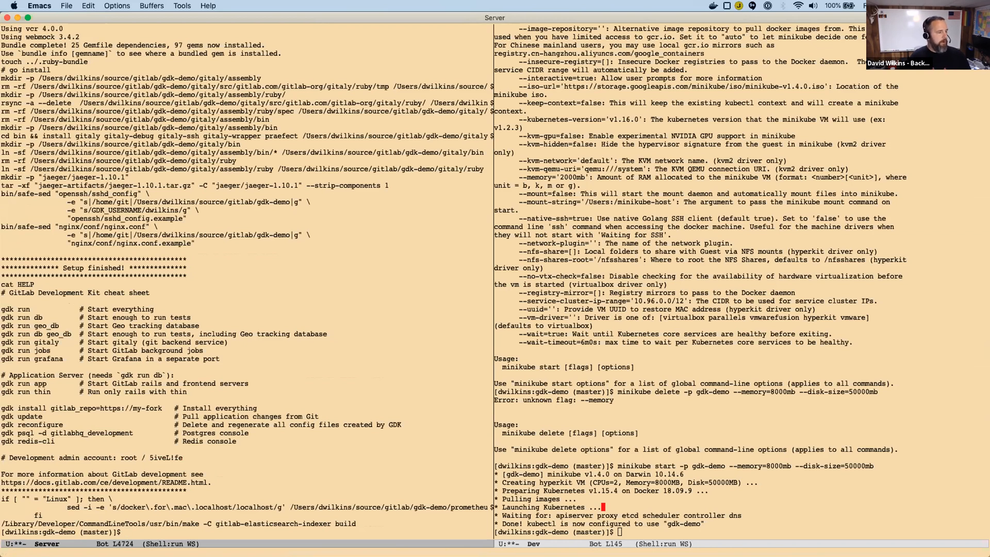
# Run openssl x509 -noout -text -in localhost.crt in the Server shell to print the certificate details.
pyautogui.write('x')
pyautogui.press('BackSpace')
pyautogui.write('openssl x50')
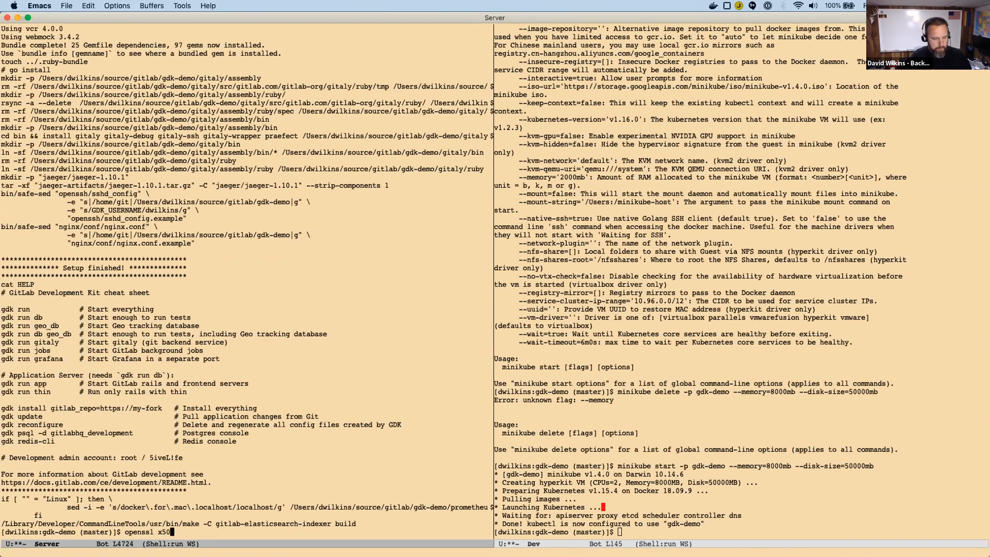
pyautogui.write('9 -noout -text -in local')
pyautogui.press('Tab')
pyautogui.write('h')
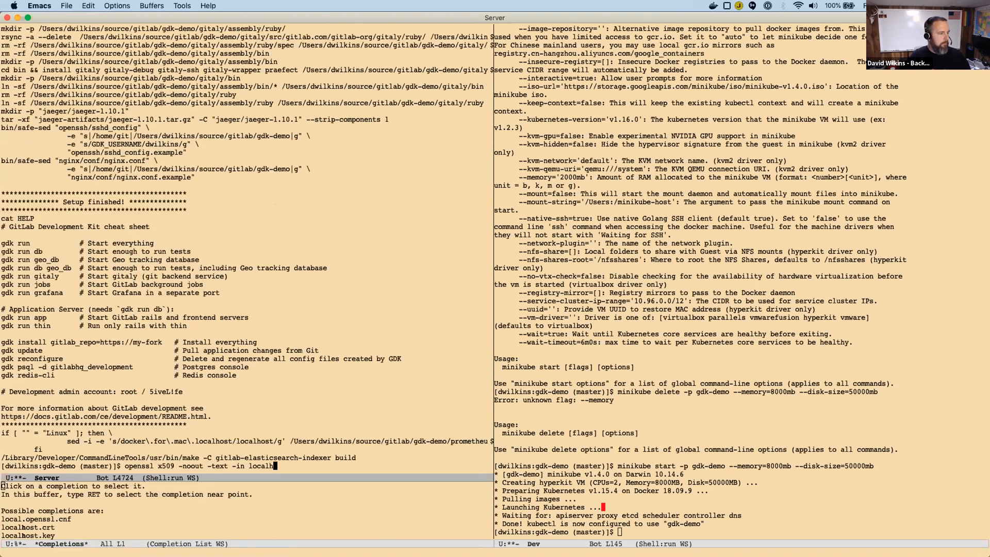
pyautogui.write('ost.c')
pyautogui.press('Tab')
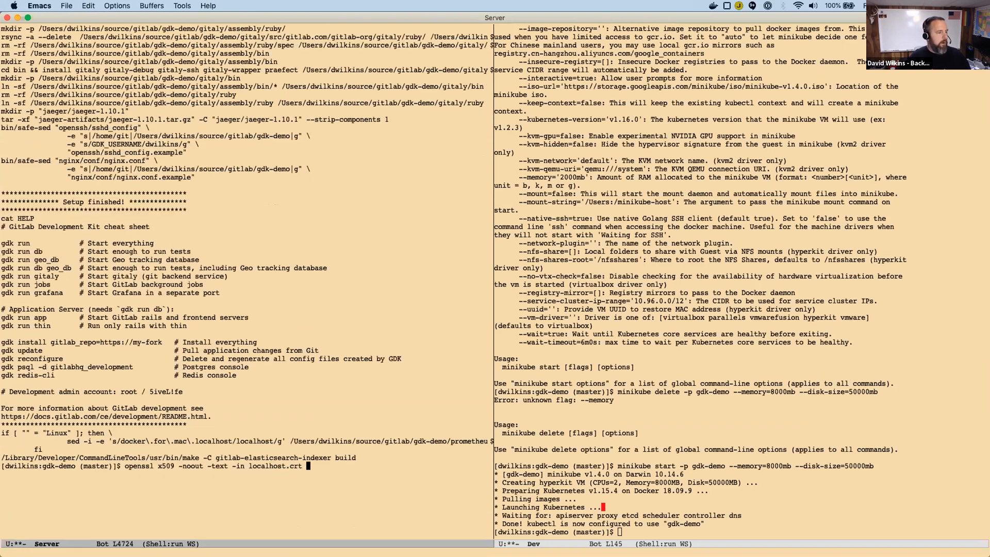
pyautogui.press('Return')
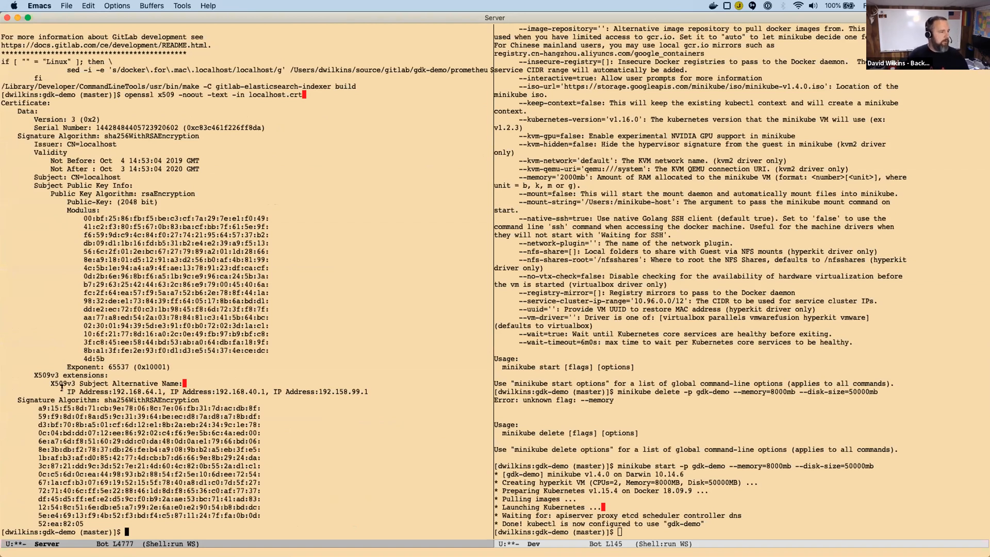
# Examine the IP addresses under X509v3 Subject Alternative Name in the certificate output, and return to the shell prompt.
pyautogui.moveTo(34, 375); pyautogui.dragTo(373, 389)
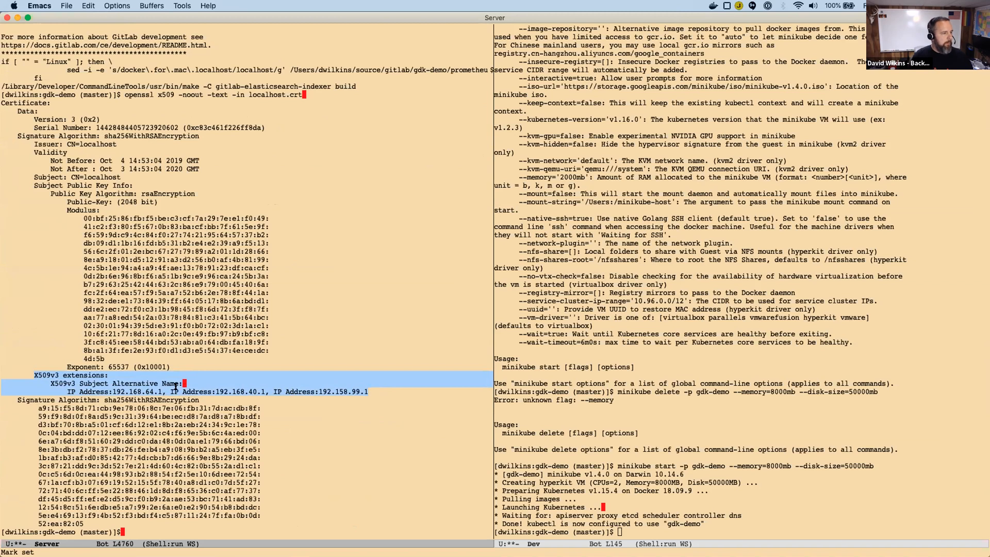
pyautogui.click(135, 390)
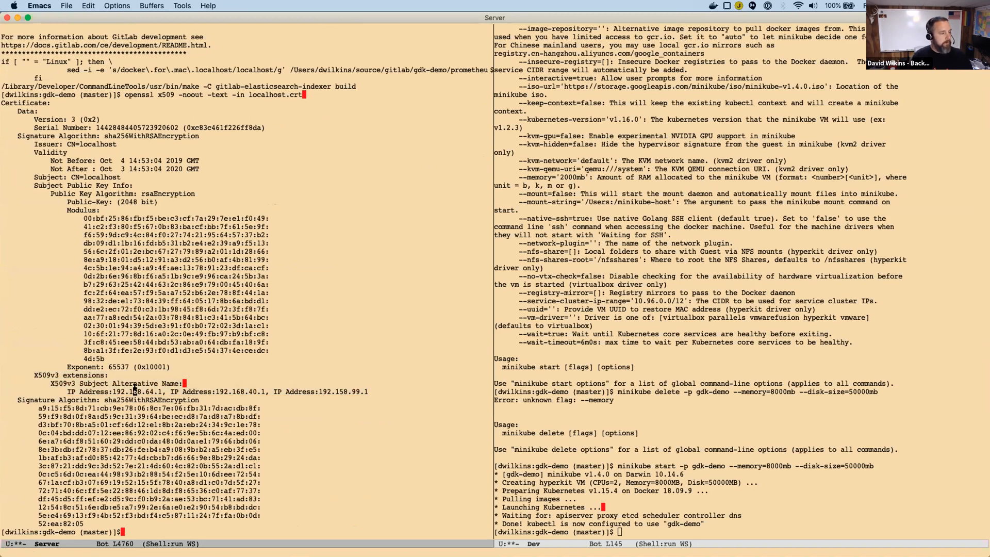
pyautogui.doubleClick(253, 391)
pyautogui.doubleClick(357, 391)
pyautogui.click(377, 392)
pyautogui.hotkey('alt', '>')
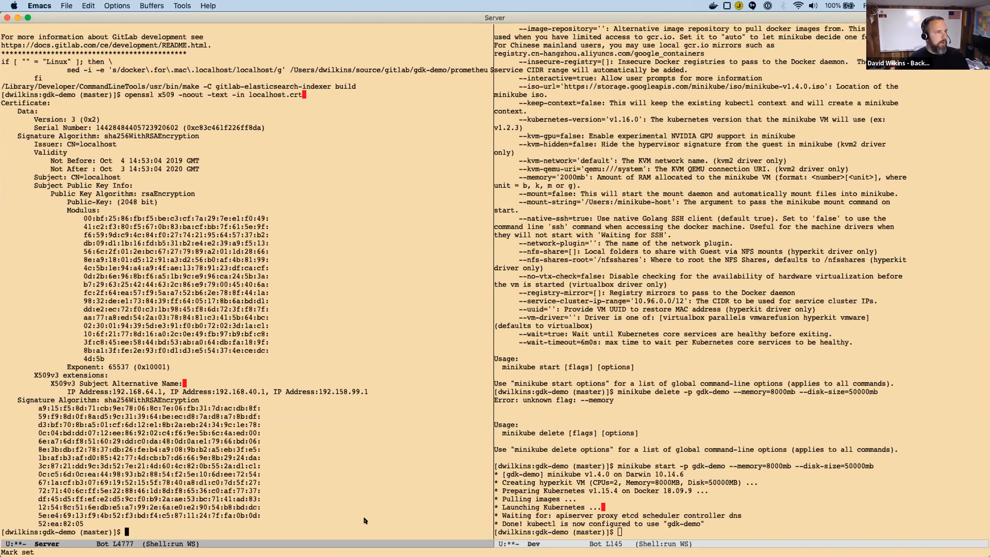
pyautogui.press('super+Tab')
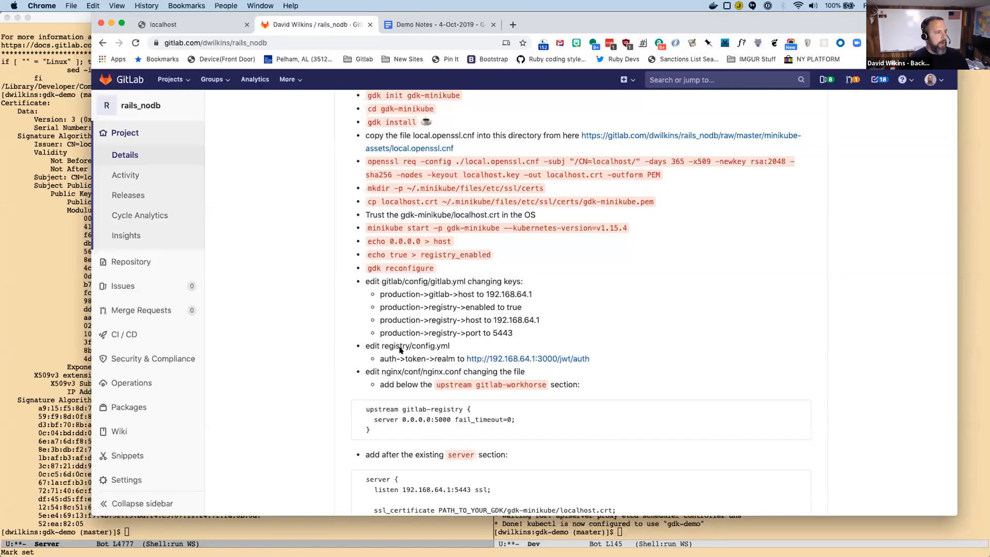
pyautogui.click(250, 533)
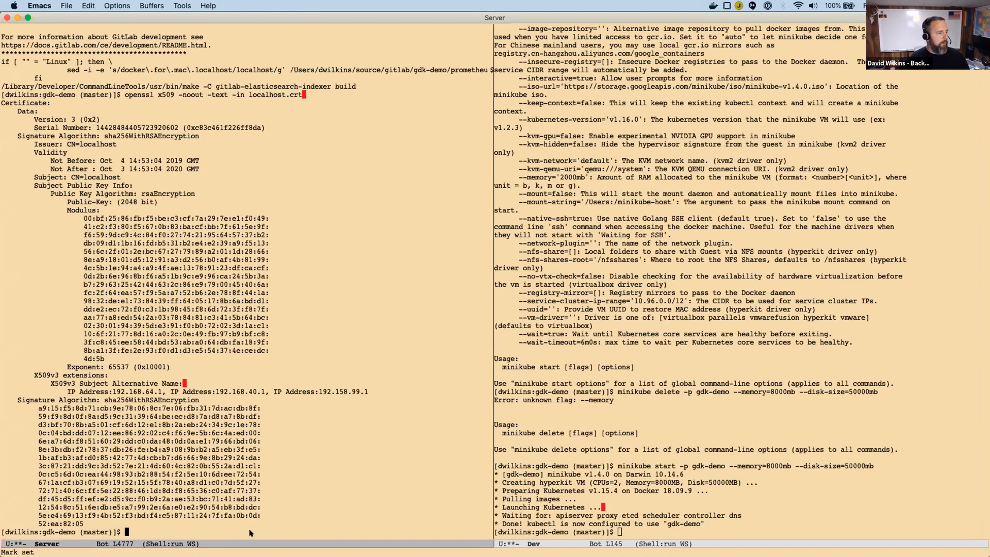
pyautogui.press('super+Tab')
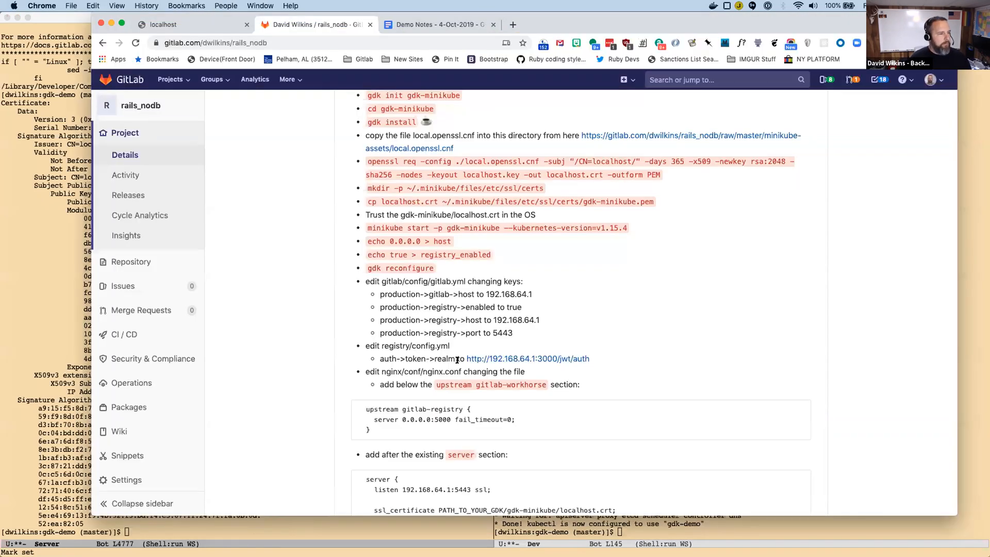
pyautogui.moveTo(464, 358); pyautogui.dragTo(604, 357)
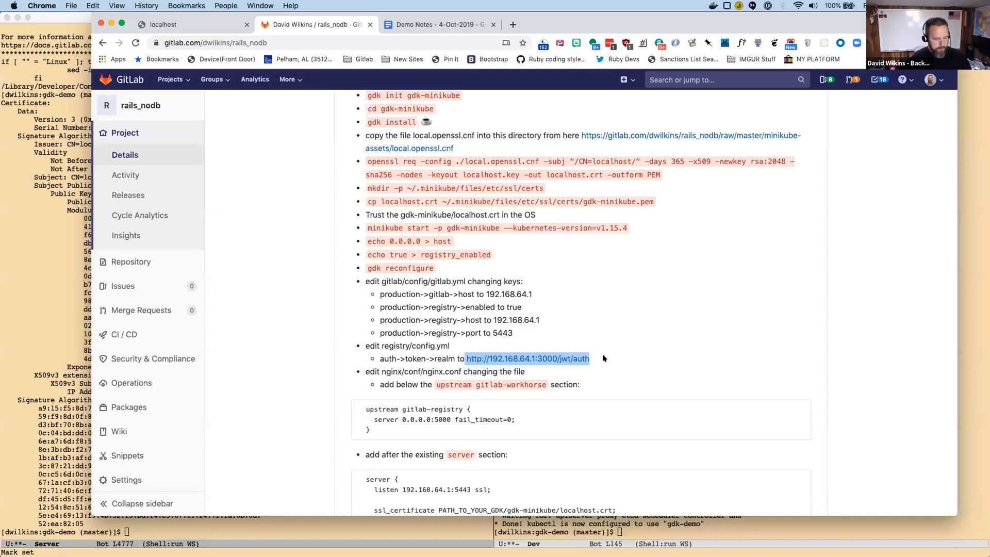
# Switch to Emacs and open registry/config.yml from the gdk-demo directory.
pyautogui.press('super+Tab')
pyautogui.hotkey('ctrl', 'x')
pyautogui.hotkey('ctrl', 'f')
pyautogui.write('regis')
pyautogui.press('Return')
pyautogui.write('con')
pyautogui.press('Return')
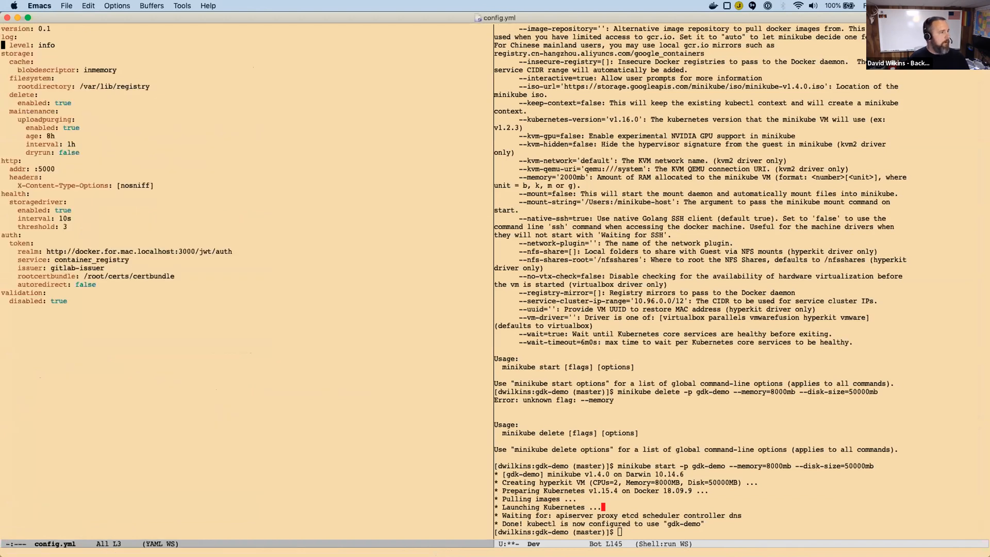
pyautogui.click(252, 244)
pyautogui.hotkey('ctrl', 'f')
pyautogui.hotkey('ctrl', 'e')
pyautogui.hotkey('alt', 'b')
pyautogui.hotkey('alt', 'b')
pyautogui.hotkey('alt', 'b')
pyautogui.hotkey('alt', 'b')
pyautogui.hotkey('alt', 'b')
pyautogui.hotkey('alt', 'b')
pyautogui.hotkey('alt', 'b')
pyautogui.hotkey('alt', 'b')
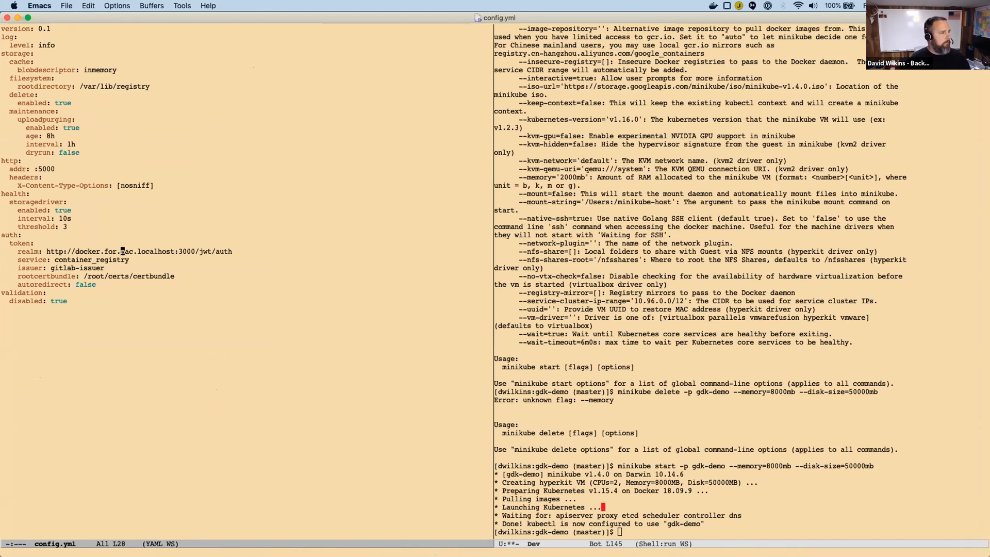
pyautogui.hotkey('ctrl', 'space')
pyautogui.hotkey('ctrl', 'e')
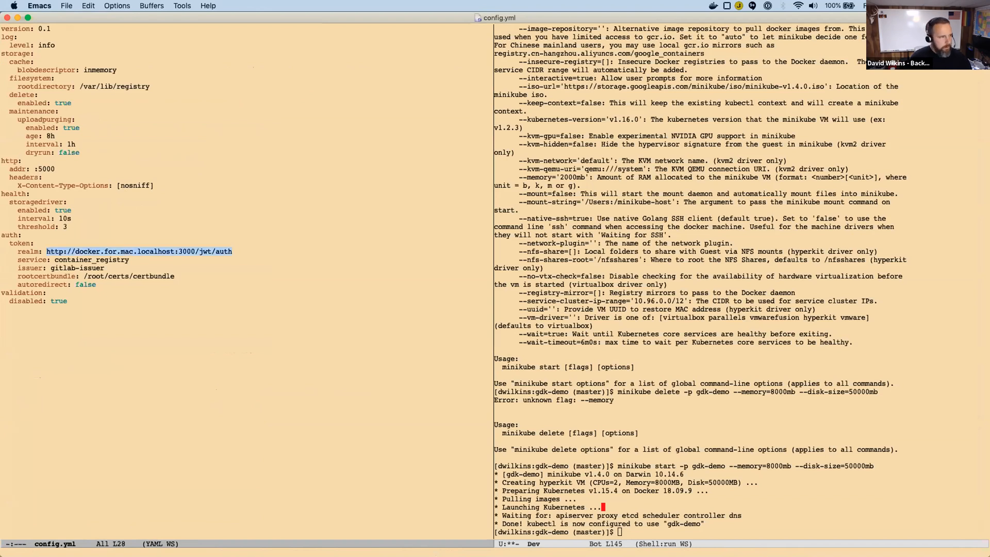
pyautogui.hotkey('ctrl', 'y')
pyautogui.hotkey('ctrl', 'x')
pyautogui.press('b')
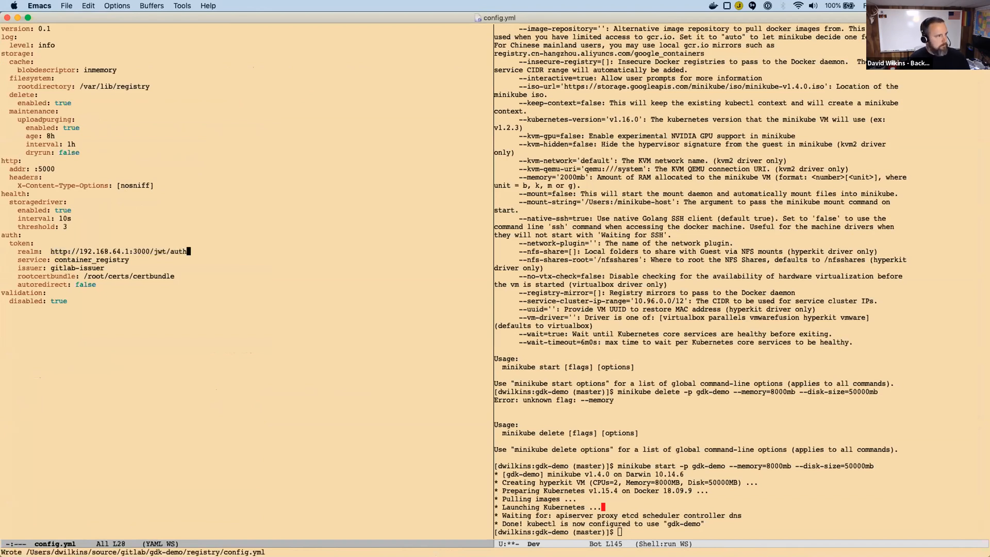
pyautogui.press('Return')
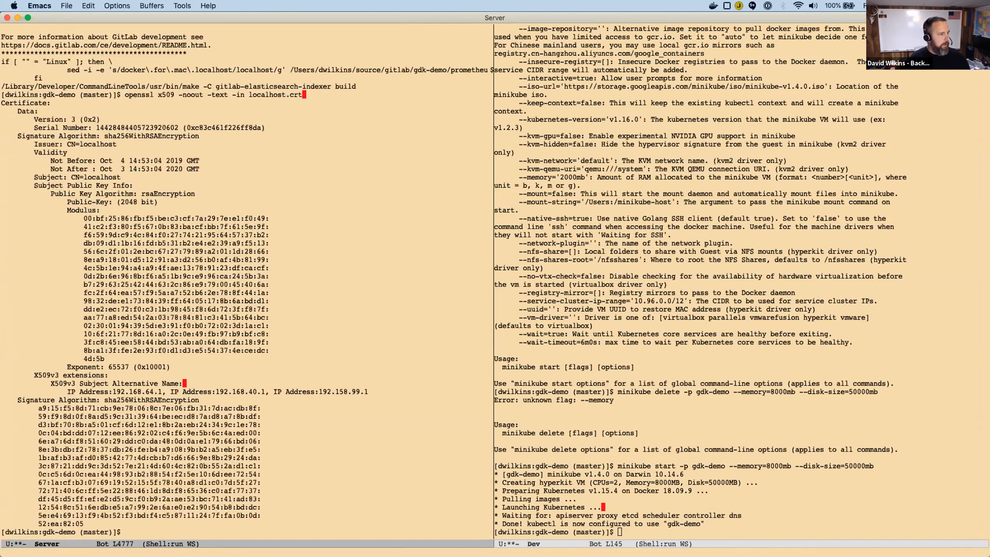
# Check the nginx file to edit in the Chrome README and open nginx/conf/nginx.conf from the gdk-demo directory in Emacs.
pyautogui.press('super+Tab')
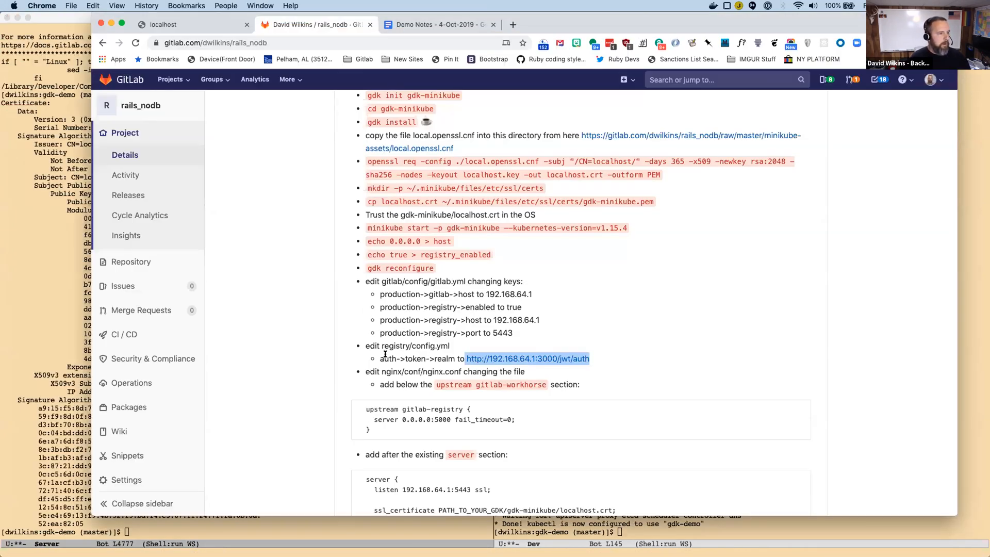
pyautogui.doubleClick(432, 371)
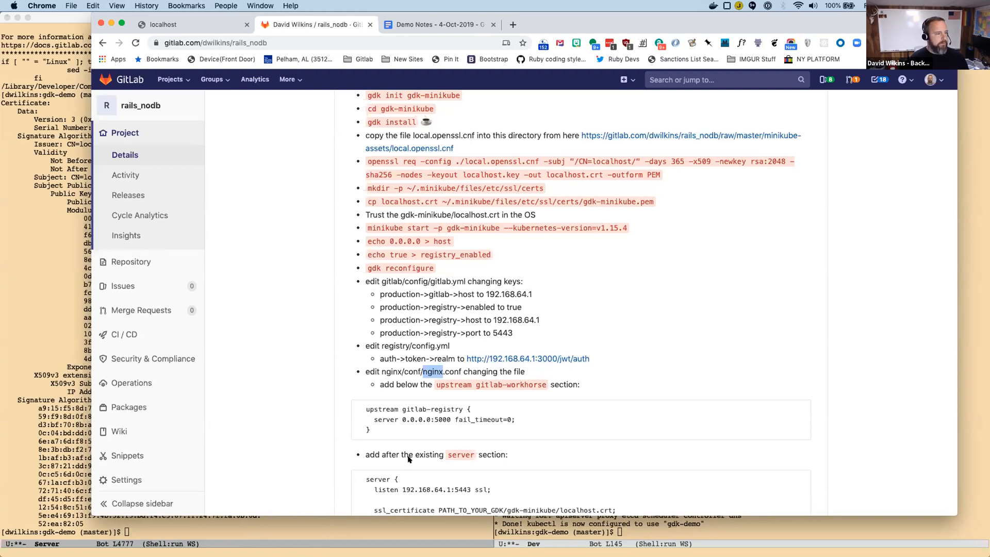
pyautogui.click(366, 533)
pyautogui.hotkey('ctrl', 'x')
pyautogui.hotkey('ctrl', 'f')
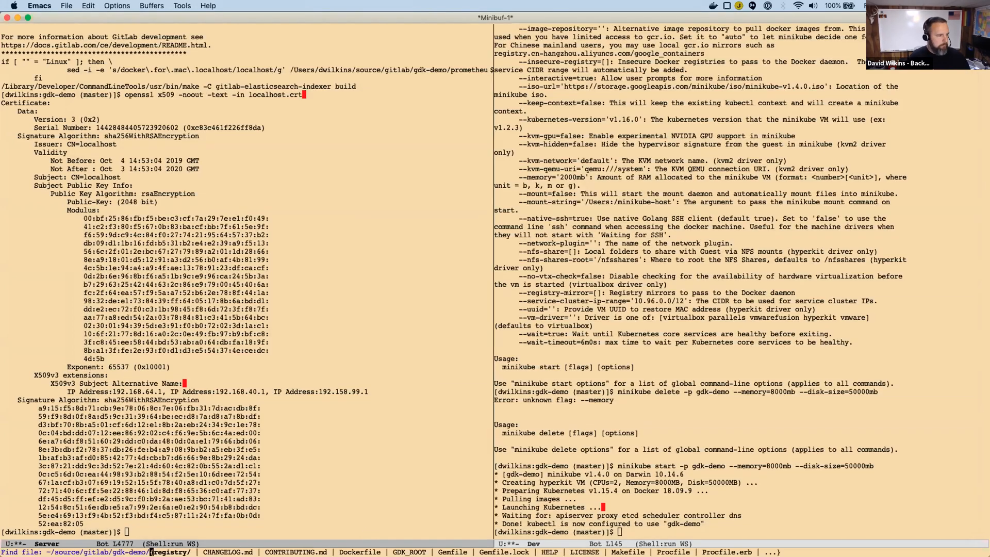
pyautogui.write('nginx/conf/nginx')
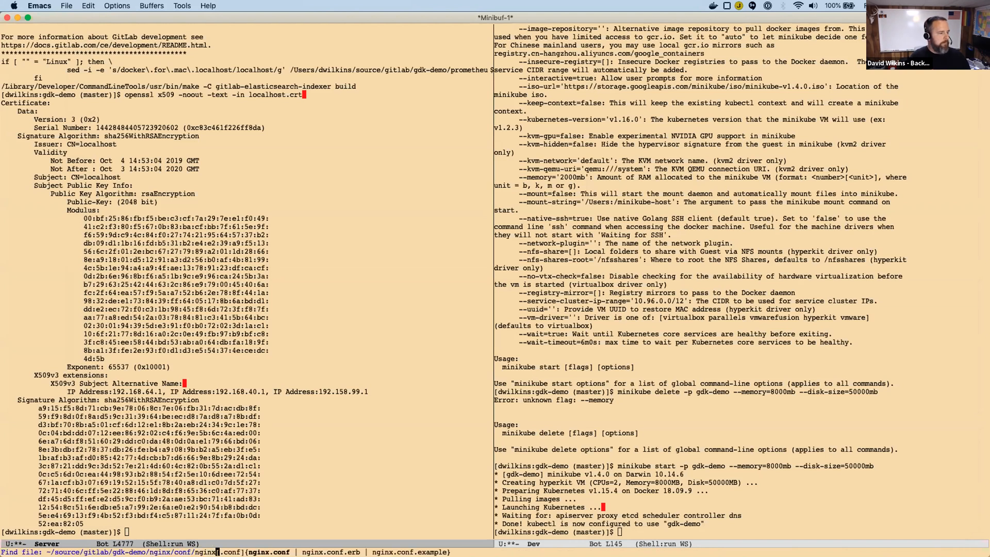
pyautogui.press('Return')
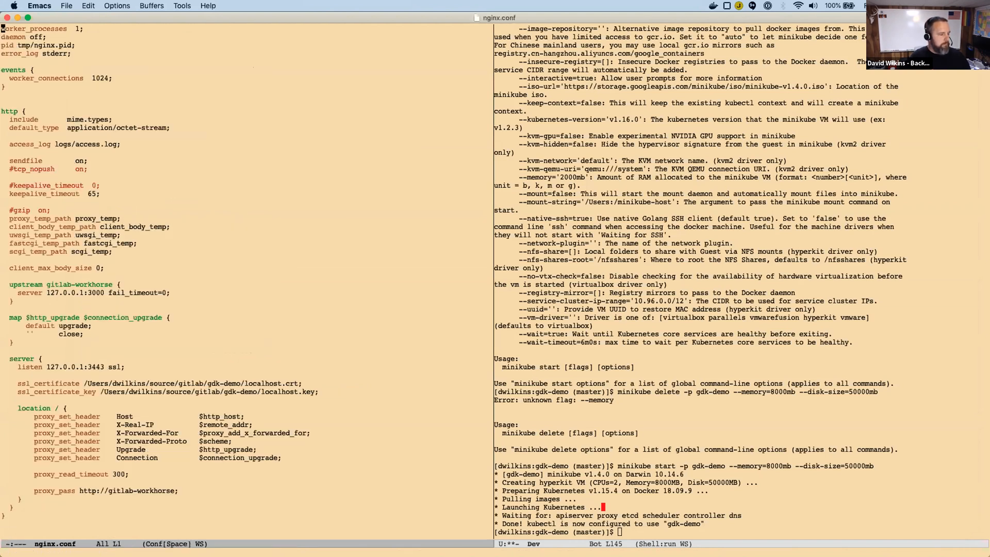
# Duplicate the upstream gitlab-workhorse block directly below the original in nginx.conf.
pyautogui.click(263, 333)
pyautogui.press('Up')
pyautogui.press('Up')
pyautogui.press('Up')
pyautogui.press('Up')
pyautogui.press('Up')
pyautogui.press('Up')
pyautogui.hotkey('ctrl', 'a')
pyautogui.hotkey('ctrl', 'space')
pyautogui.press('Down')
pyautogui.press('Down')
pyautogui.press('Right')
pyautogui.press('Right')
pyautogui.press('Down')
pyautogui.hotkey('alt', 'w')
pyautogui.hotkey('ctrl', 'y')
pyautogui.press('Up')
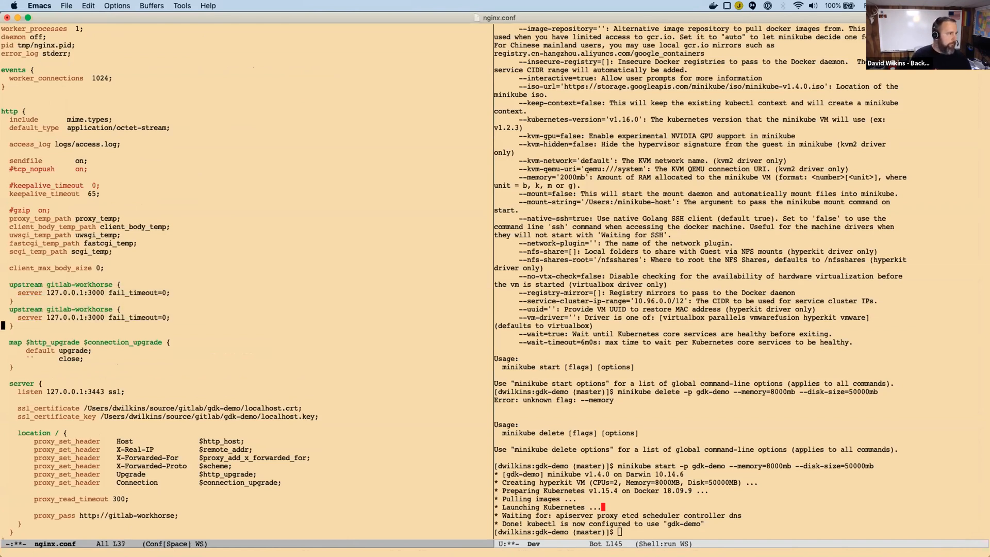
# Insert an empty line between the two upstream blocks and remove the stray indentation on it.
pyautogui.press('Up')
pyautogui.press('Up')
pyautogui.press('Up')
pyautogui.hotkey('ctrl', 'e')
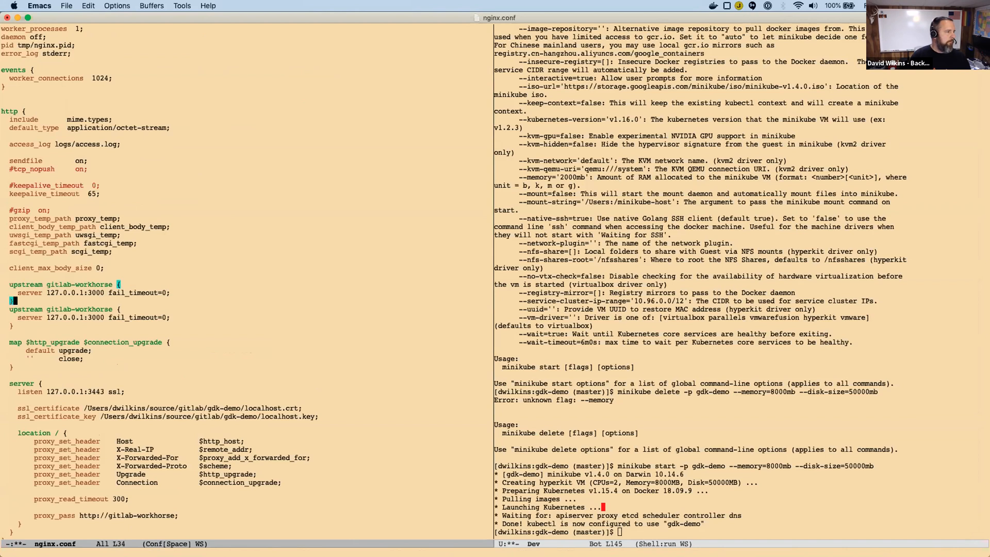
pyautogui.press('Return')
pyautogui.press('Down')
pyautogui.press('Up')
pyautogui.hotkey('ctrl', 'e')
pyautogui.press('BackSpace')
pyautogui.press('BackSpace')
# Rename the second upstream block to gitlab-registry.
pyautogui.press('Down')
pyautogui.press('Down')
pyautogui.press('Left')
pyautogui.press('Left')
pyautogui.press('Left')
pyautogui.press('BackSpace')
pyautogui.press('BackSpace')
pyautogui.press('BackSpace')
pyautogui.press('BackSpace')
pyautogui.press('BackSpace')
pyautogui.press('BackSpace')
pyautogui.press('BackSpace')
pyautogui.press('BackSpace')
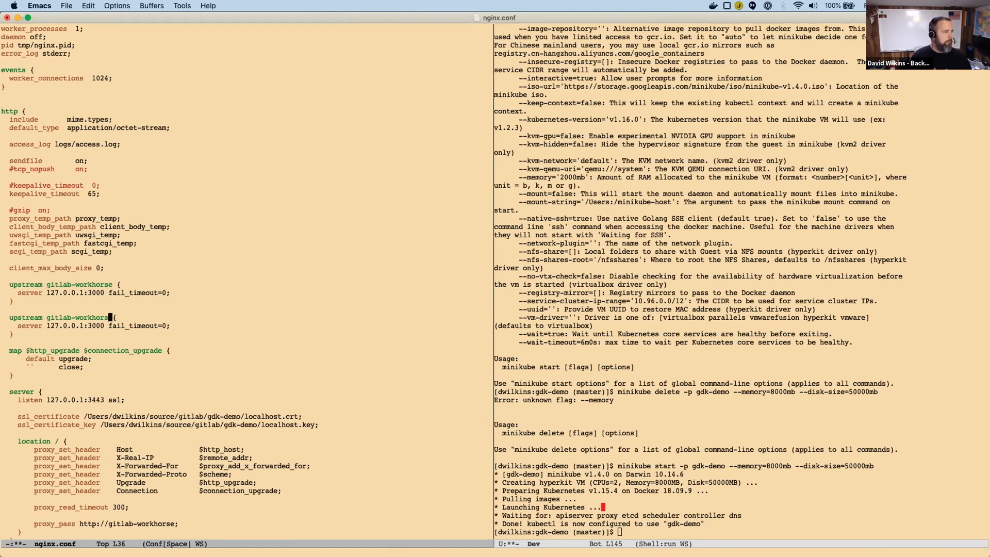
pyautogui.write('istry')
# Check the upstream entry in the Chrome README, set the gitlab-registry server address to 0.0.0.0 in Emacs and save nginx.conf.
pyautogui.press('super+Tab')
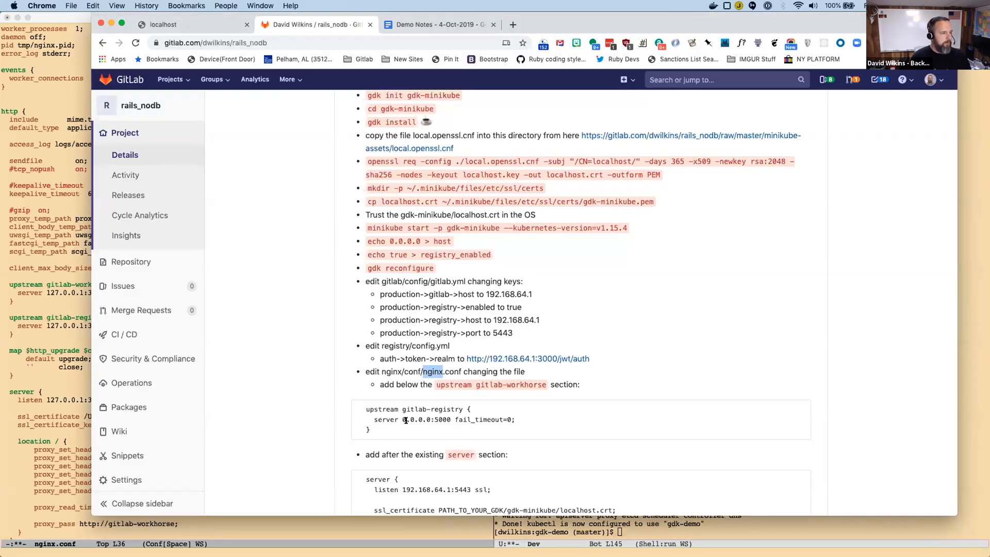
pyautogui.press('super+Tab')
pyautogui.press('Left')
pyautogui.press('Left')
pyautogui.press('Left')
pyautogui.press('Down')
pyautogui.press('Left')
pyautogui.press('Left')
pyautogui.press('Left')
pyautogui.press('BackSpace')
pyautogui.press('BackSpace')
pyautogui.press('BackSpace')
pyautogui.press('BackSpace')
pyautogui.press('BackSpace')
pyautogui.press('BackSpace')
pyautogui.press('BackSpace')
pyautogui.press('BackSpace')
pyautogui.press('BackSpace')
pyautogui.write('0.0.0.0')
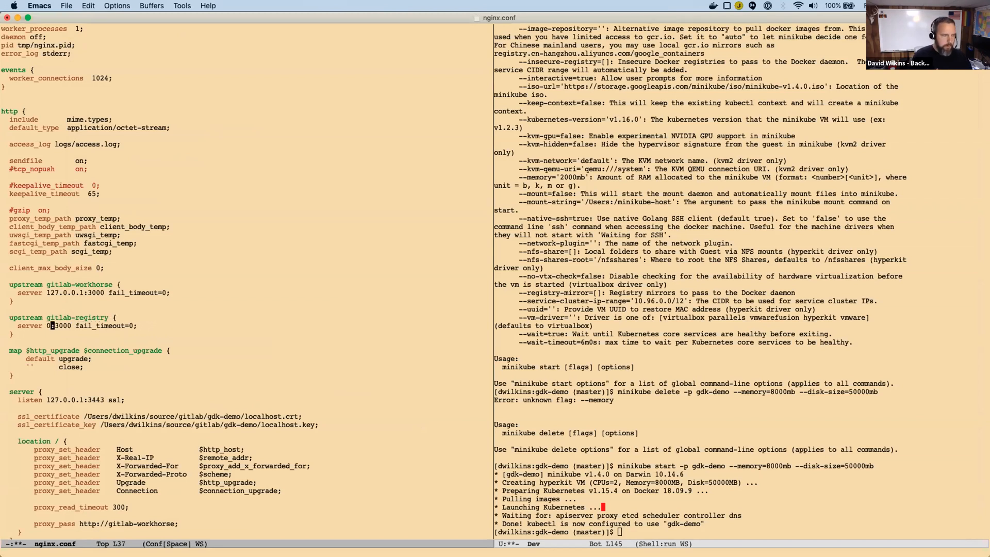
pyautogui.press('Down')
pyautogui.press('Down')
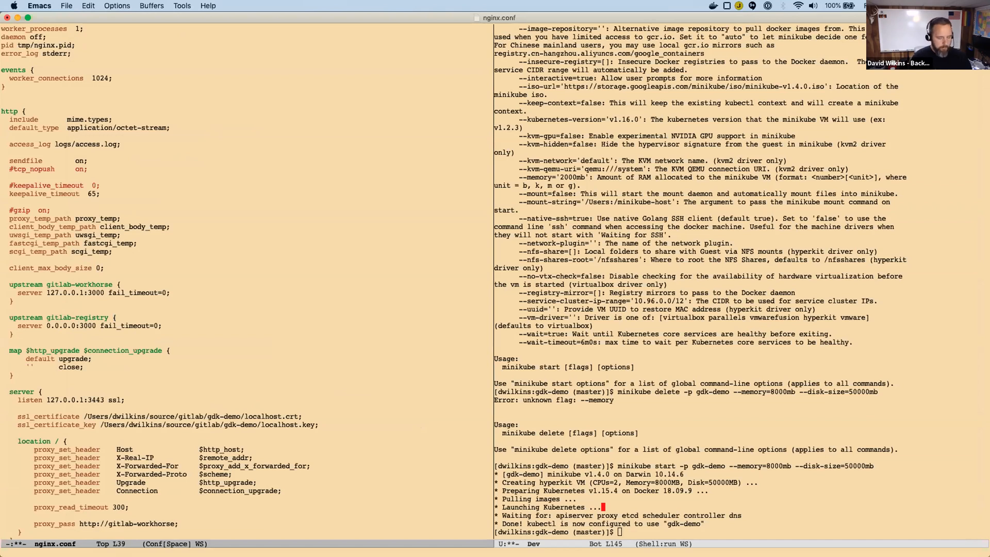
pyautogui.hotkey('ctrl', 'x')
pyautogui.hotkey('ctrl', 's')
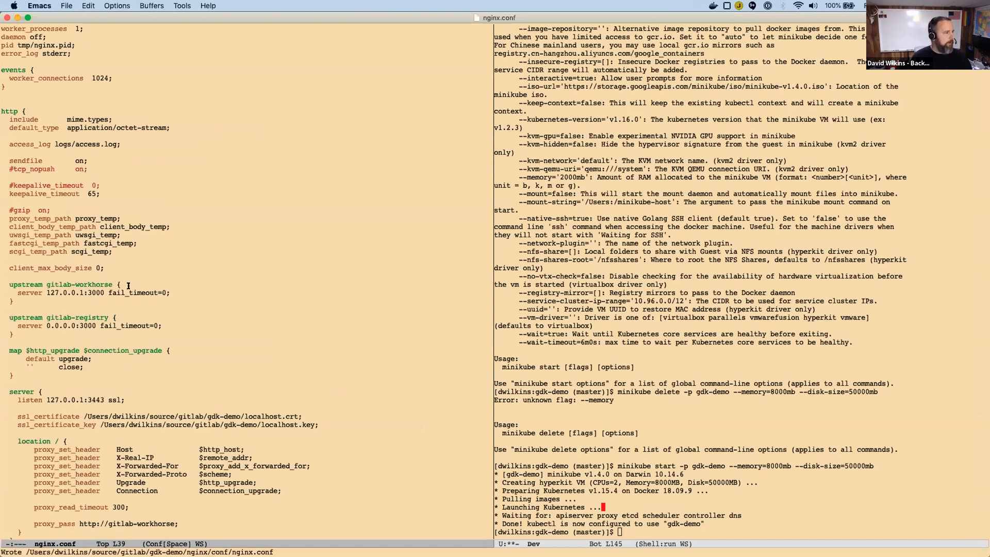
# Check the server section in the Chrome README, then copy the whole existing server block from nginx.conf in Emacs.
pyautogui.press('super+Tab')
pyautogui.scroll(-2, 402, 383)
pyautogui.scroll(-5, 402, 383)
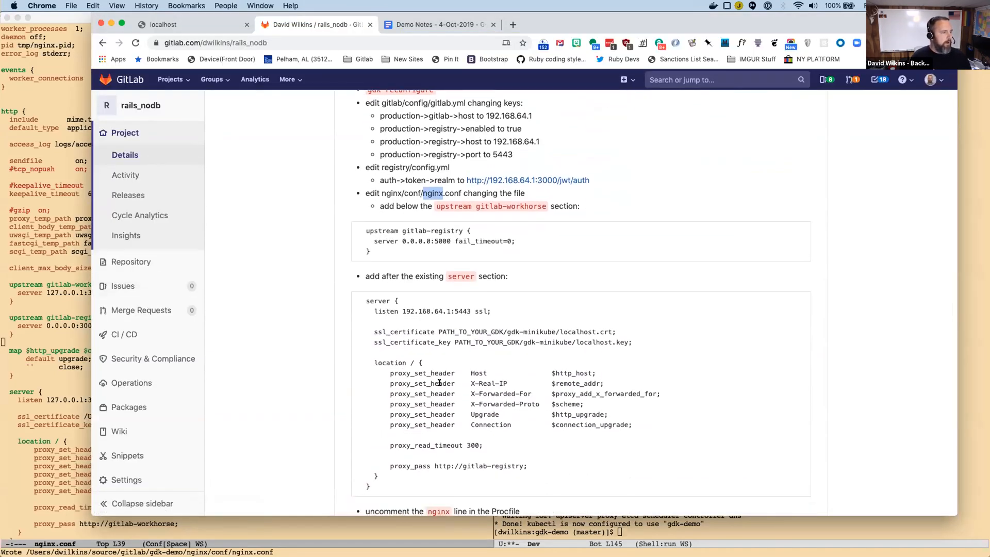
pyautogui.press('super+Tab')
pyautogui.press('Down')
pyautogui.press('Down')
pyautogui.press('Down')
pyautogui.press('Down')
pyautogui.press('Down')
pyautogui.press('Down')
pyautogui.hotkey('ctrl', 'space')
pyautogui.press('Down')
pyautogui.press('Down')
pyautogui.press('Down')
pyautogui.press('Down')
pyautogui.press('Down')
pyautogui.press('Down')
pyautogui.press('Down')
pyautogui.press('Down')
pyautogui.press('Down')
pyautogui.press('Down')
pyautogui.press('Down')
pyautogui.press('Down')
pyautogui.press('Down')
pyautogui.press('Down')
pyautogui.press('Down')
pyautogui.press('Down')
pyautogui.press('Down')
pyautogui.press('Down')
pyautogui.press('Down')
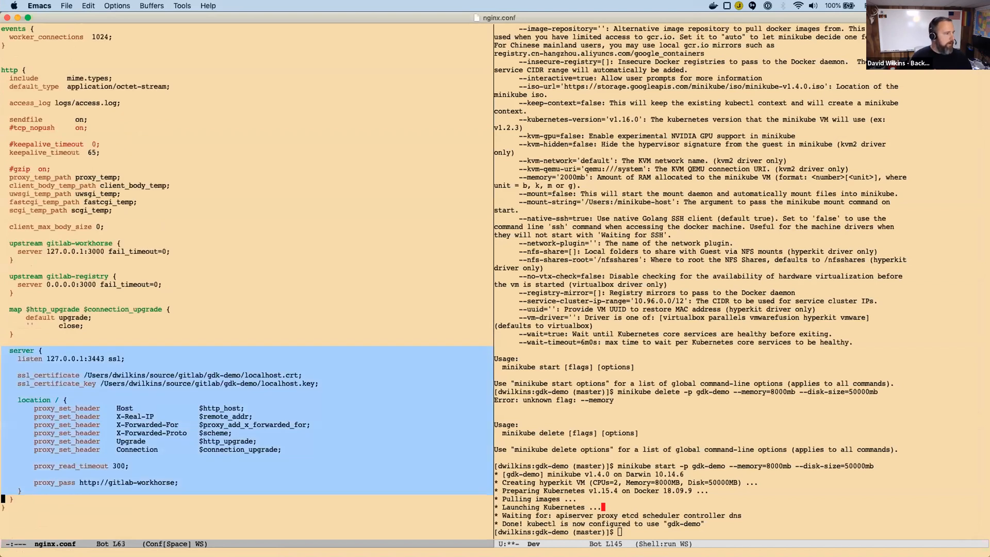
pyautogui.hotkey('alt', 'w')
# Paste the copied server block on a new line below the original server block.
pyautogui.press('Return')
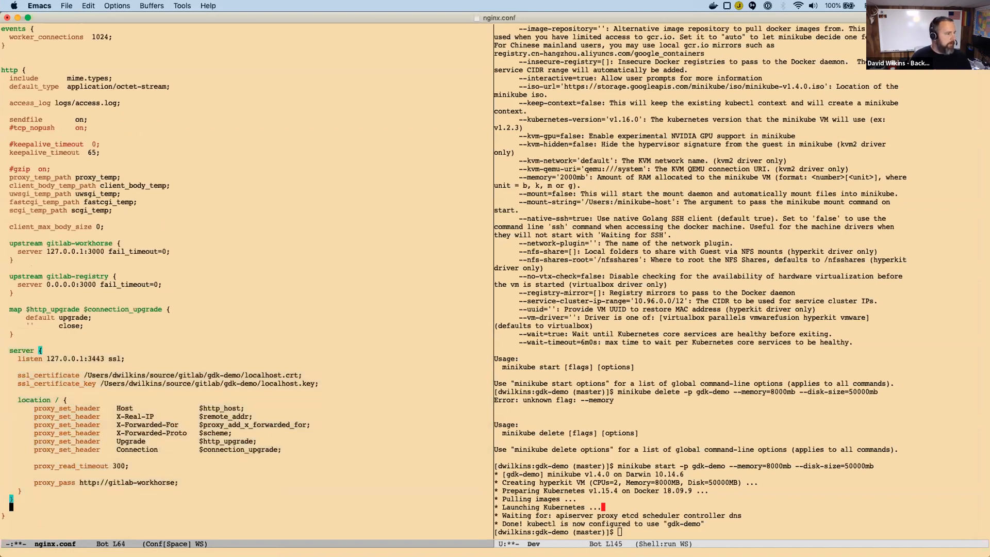
pyautogui.hotkey('ctrl', 'u')
pyautogui.hotkey('ctrl', 'y')
pyautogui.press('Down')
pyautogui.press('Down')
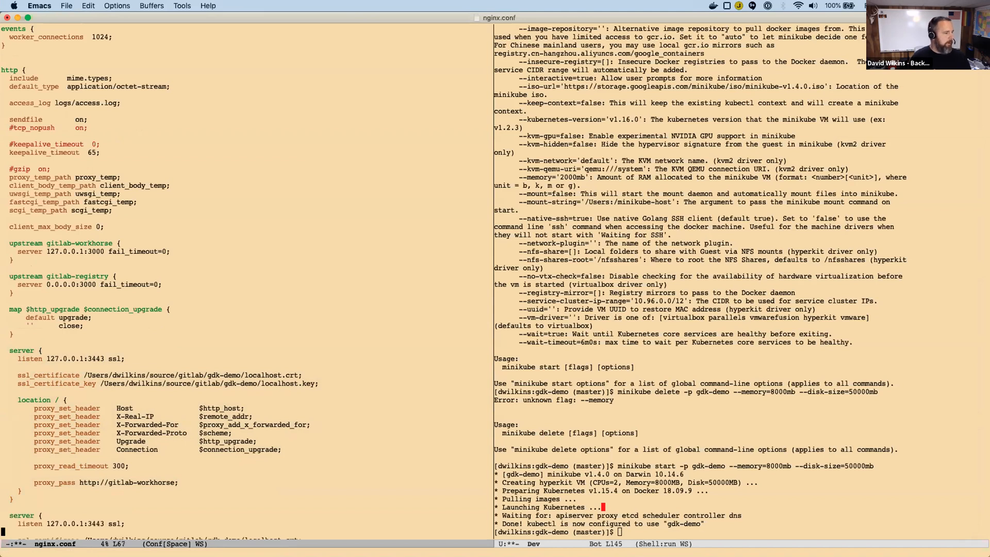
# Check the listen entry in the Chrome README and set the second server block's listen address to 192.168.64.1 in Emacs.
pyautogui.press('super+Tab')
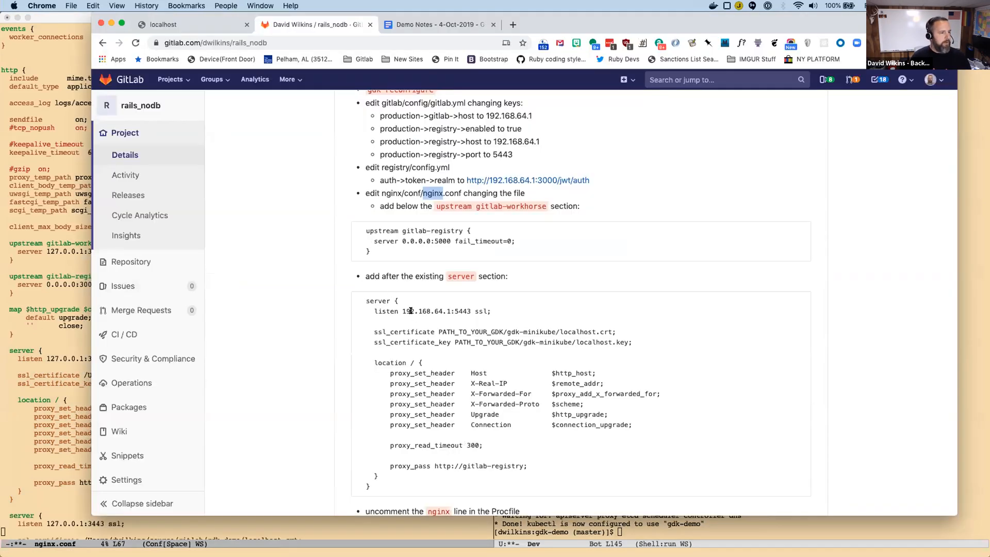
pyautogui.press('super+Tab')
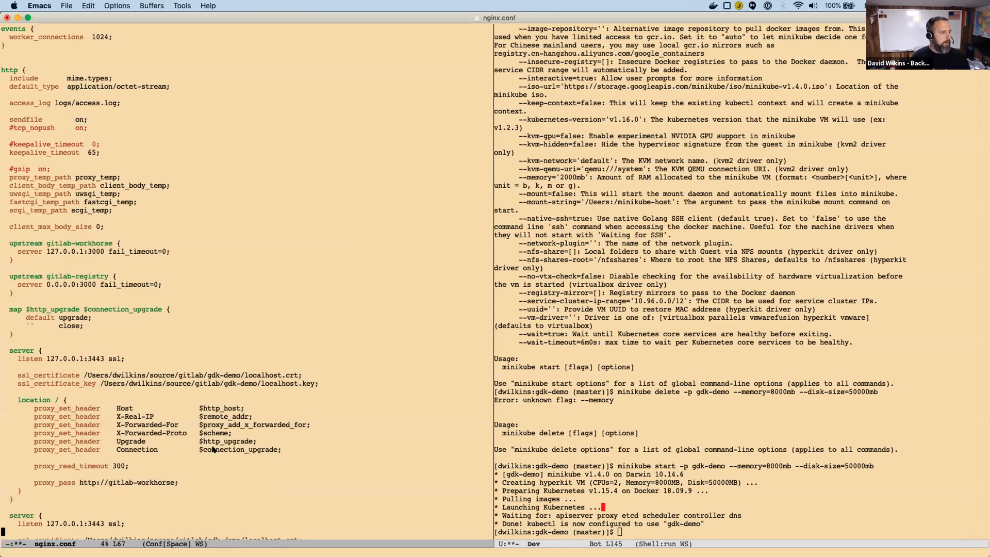
pyautogui.click(58, 524)
pyautogui.press('Right')
pyautogui.press('Right')
pyautogui.press('Right')
pyautogui.press('Right')
pyautogui.press('Right')
pyautogui.press('Right')
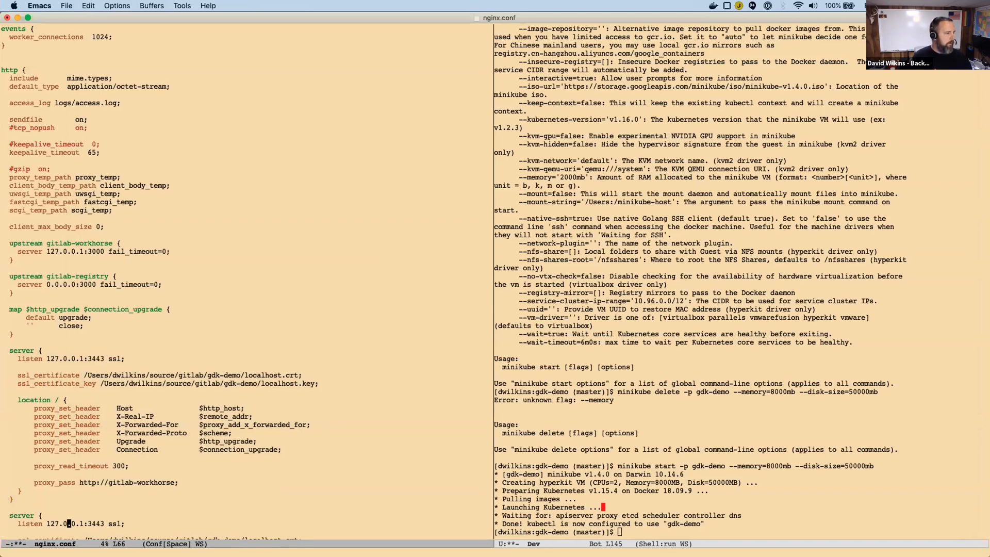
pyautogui.press('BackSpace')
pyautogui.press('BackSpace')
pyautogui.press('BackSpace')
pyautogui.press('BackSpace')
pyautogui.press('BackSpace')
pyautogui.press('BackSpace')
pyautogui.press('BackSpace')
pyautogui.press('BackSpace')
pyautogui.press('BackSpace')
pyautogui.write('192.168.')
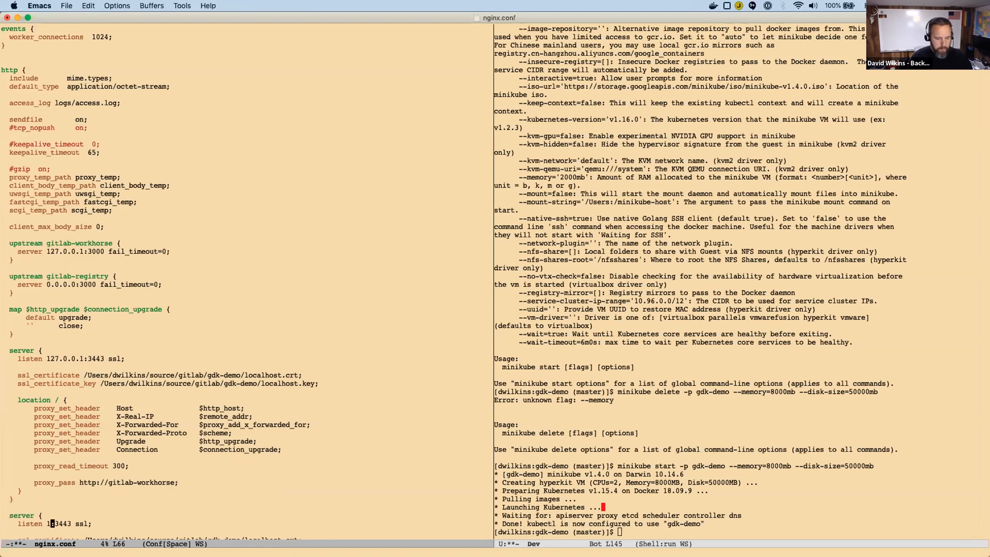
pyautogui.write('64.1')
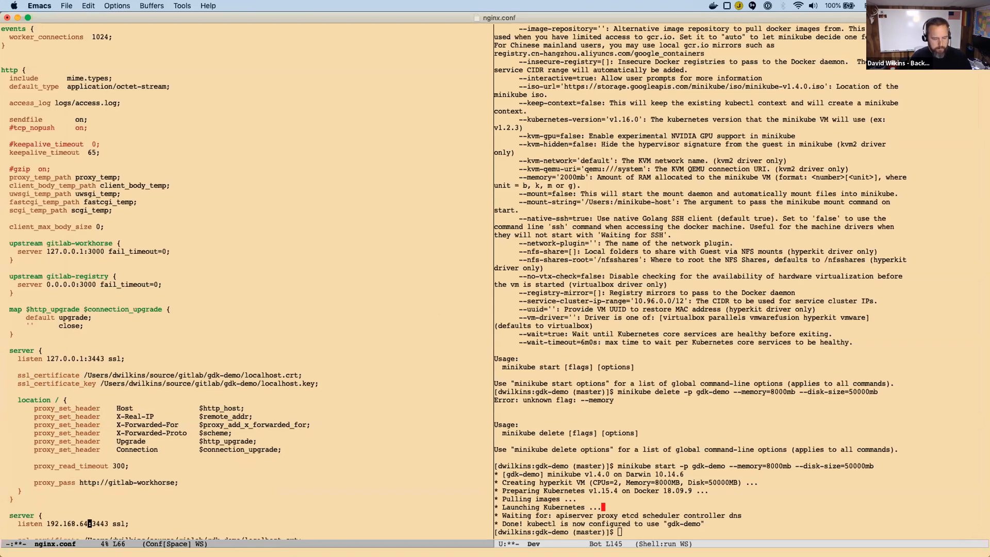
# Change the second server block's listen port to 5443.
pyautogui.press('Right')
pyautogui.write('5')
pyautogui.hotkey('ctrl', 'd')
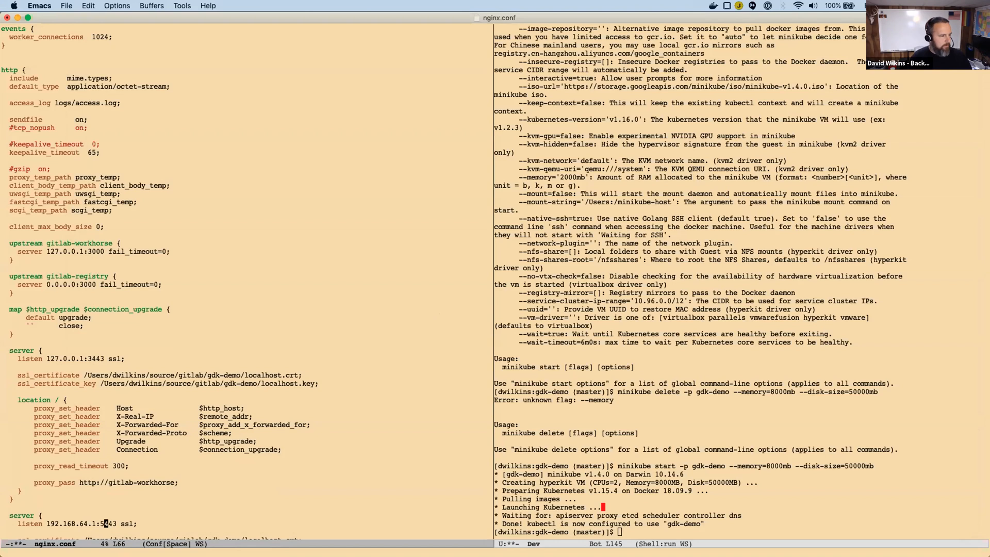
pyautogui.press('Down')
pyautogui.press('Down')
pyautogui.press('Down')
pyautogui.press('Down')
pyautogui.press('Down')
pyautogui.press('Down')
pyautogui.press('Down')
pyautogui.press('Down')
pyautogui.press('Down')
pyautogui.press('Down')
pyautogui.press('Down')
pyautogui.press('Down')
pyautogui.press('Down')
pyautogui.press('Down')
pyautogui.press('Down')
pyautogui.press('Down')
pyautogui.press('Down')
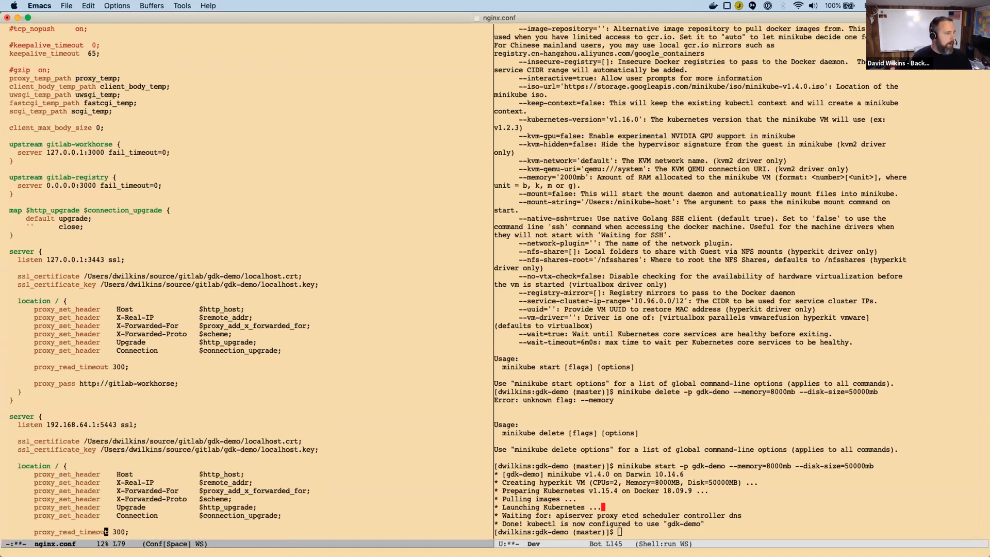
pyautogui.press('Up')
pyautogui.press('Left')
pyautogui.press('Left')
pyautogui.press('Left')
pyautogui.press('Left')
pyautogui.press('Left')
pyautogui.press('Left')
pyautogui.press('Left')
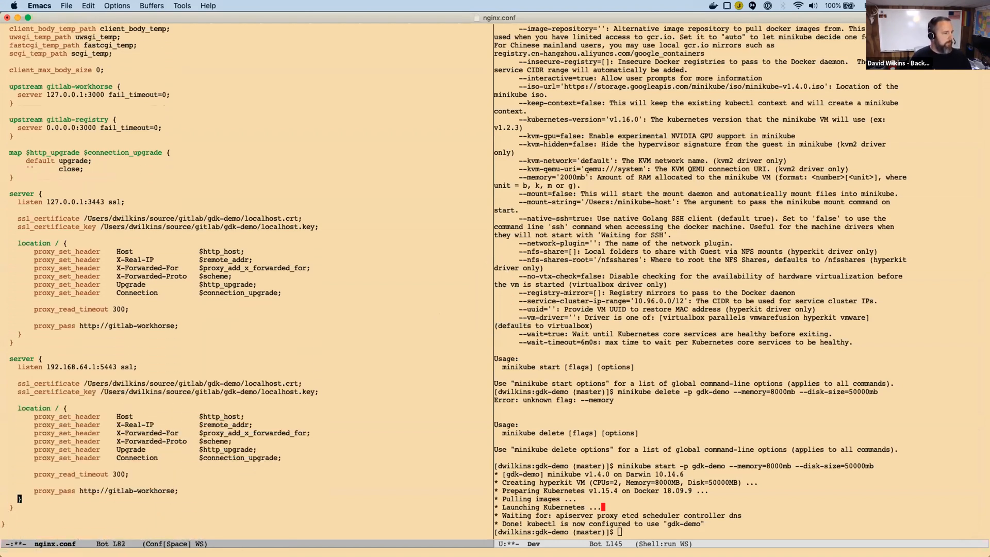
pyautogui.press('BackSpace')
pyautogui.press('BackSpace')
pyautogui.press('BackSpace')
pyautogui.press('BackSpace')
pyautogui.press('BackSpace')
pyautogui.press('BackSpace')
pyautogui.press('BackSpace')
pyautogui.press('BackSpace')
pyautogui.press('BackSpace')
pyautogui.write('registry')
# Save nginx.conf and close its buffer.
pyautogui.hotkey('ctrl', 'x')
pyautogui.hotkey('ctrl', 's')
pyautogui.hotkey('ctrl', 'x')
pyautogui.press('k')
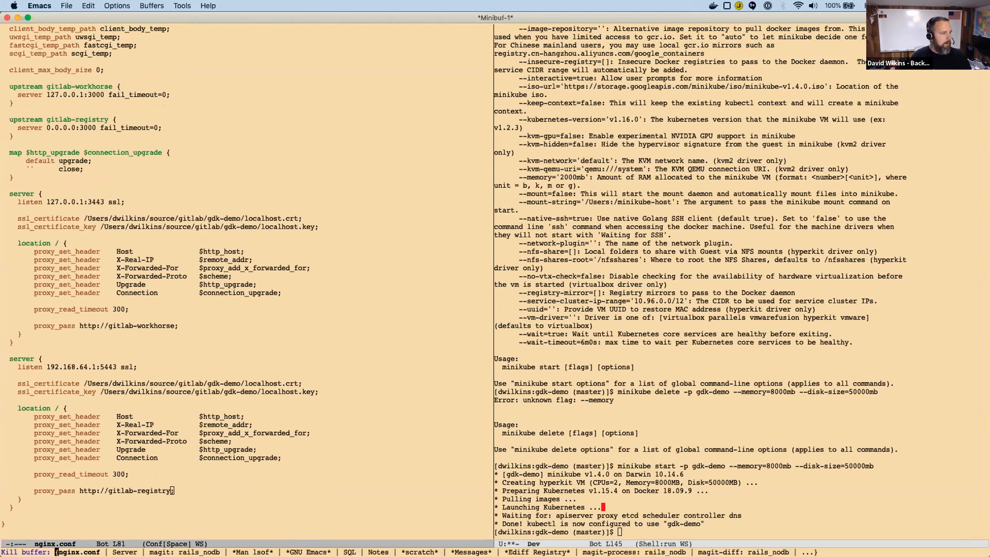
pyautogui.press('Return')
# Look up the Procfile instruction in the Chrome README and open Procfile from the gdk-demo directory in Emacs.
pyautogui.press('super+Tab')
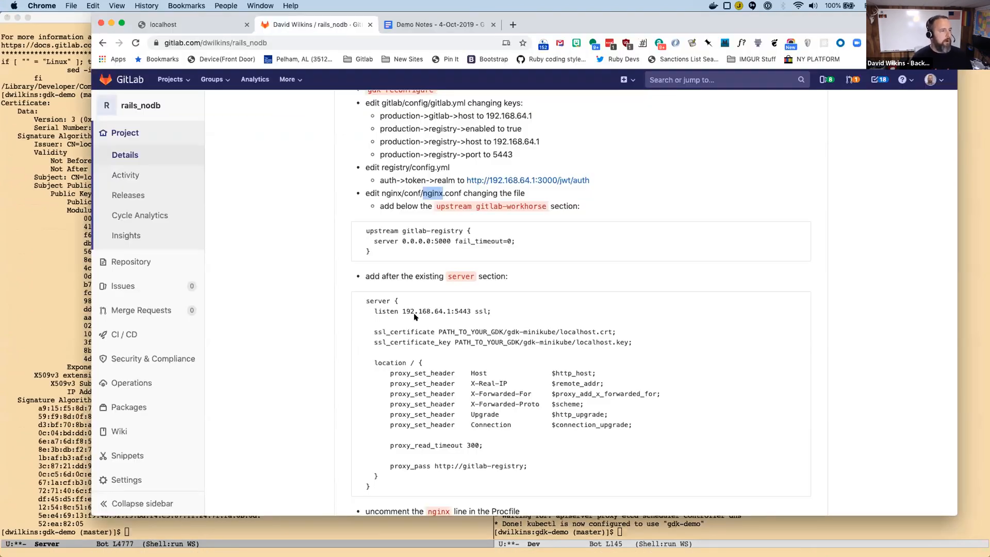
pyautogui.scroll(-4, 414, 317)
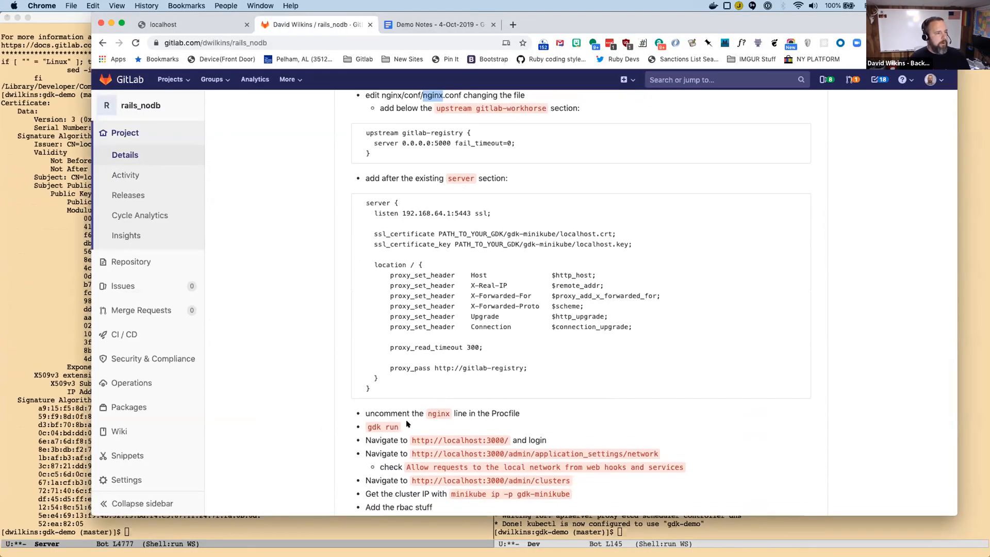
pyautogui.scroll(-5, 409, 407)
pyautogui.doubleClick(470, 275)
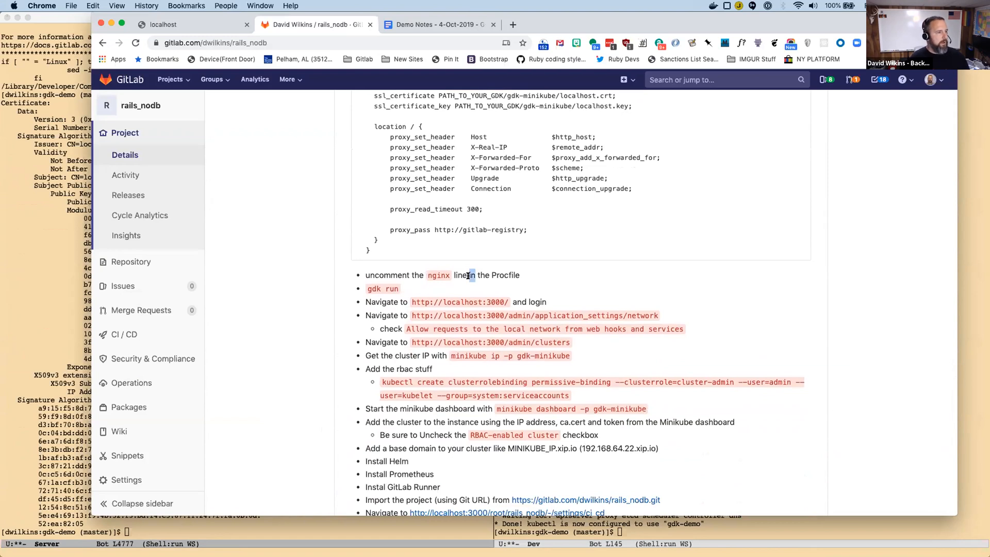
pyautogui.click(211, 531)
pyautogui.hotkey('ctrl', 'x')
pyautogui.hotkey('ctrl', 'f')
pyautogui.write('proc')
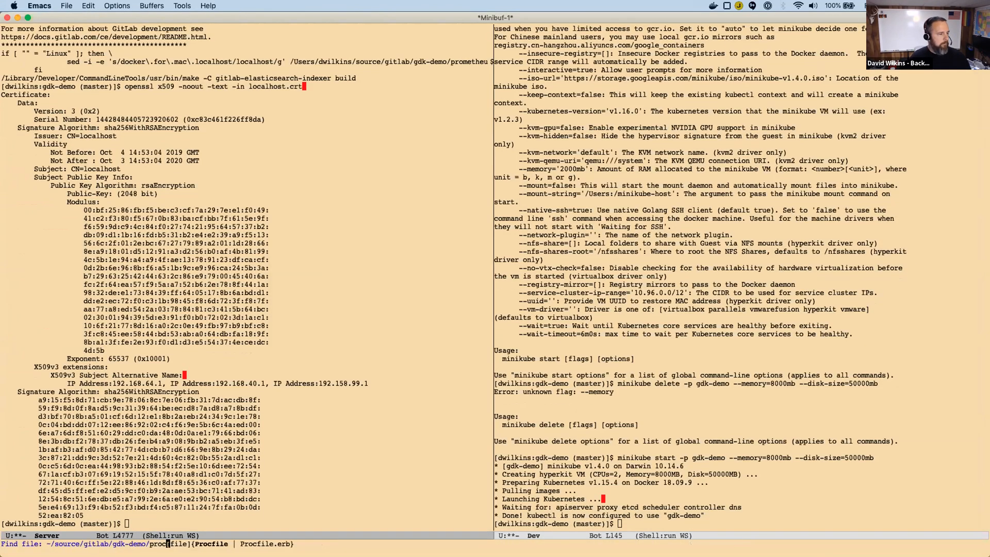
pyautogui.press('Return')
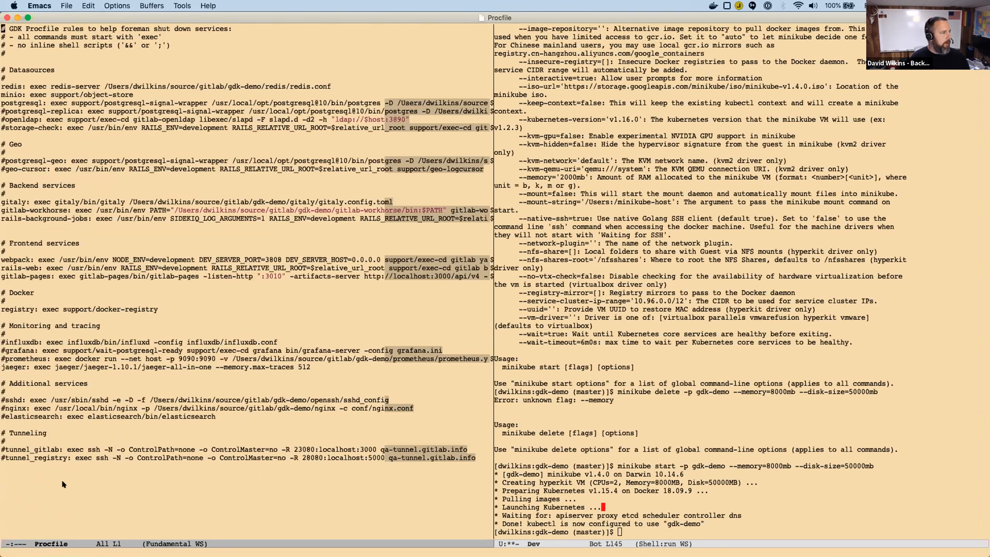
# Find the nginx line under Additional services in the Procfile and uncomment it.
pyautogui.press('Down')
pyautogui.press('Down')
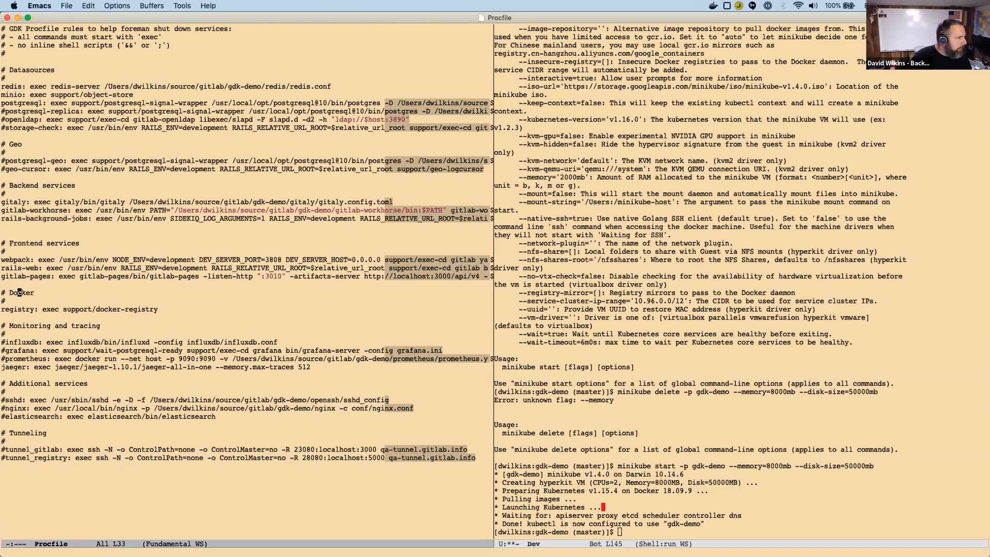
pyautogui.press('Up')
pyautogui.press('Up')
pyautogui.press('Up')
pyautogui.hotkey('ctrl', 'alt', 's')
pyautogui.write('nfginx')
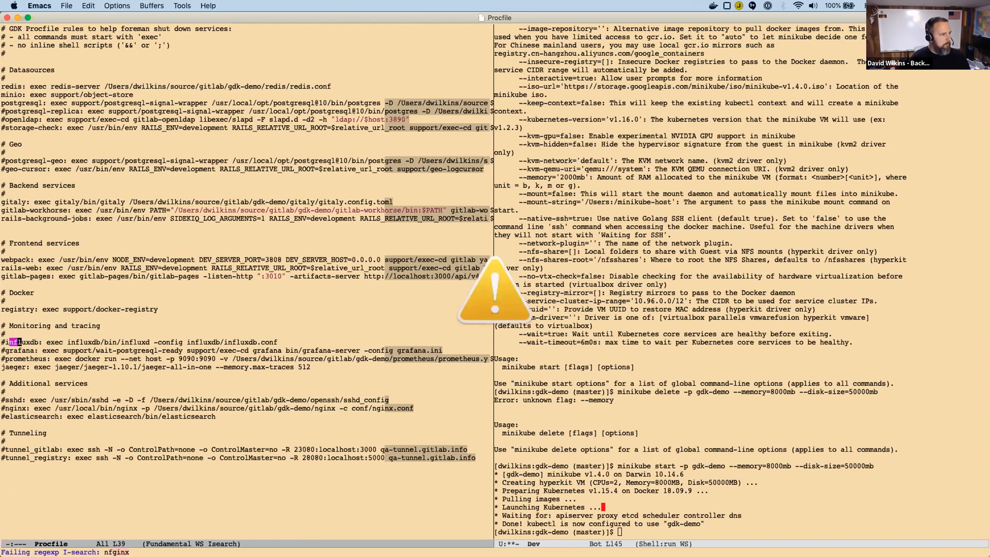
pyautogui.press('BackSpace')
pyautogui.press('BackSpace')
pyautogui.press('BackSpace')
pyautogui.press('BackSpace')
pyautogui.press('BackSpace')
pyautogui.write('ginx')
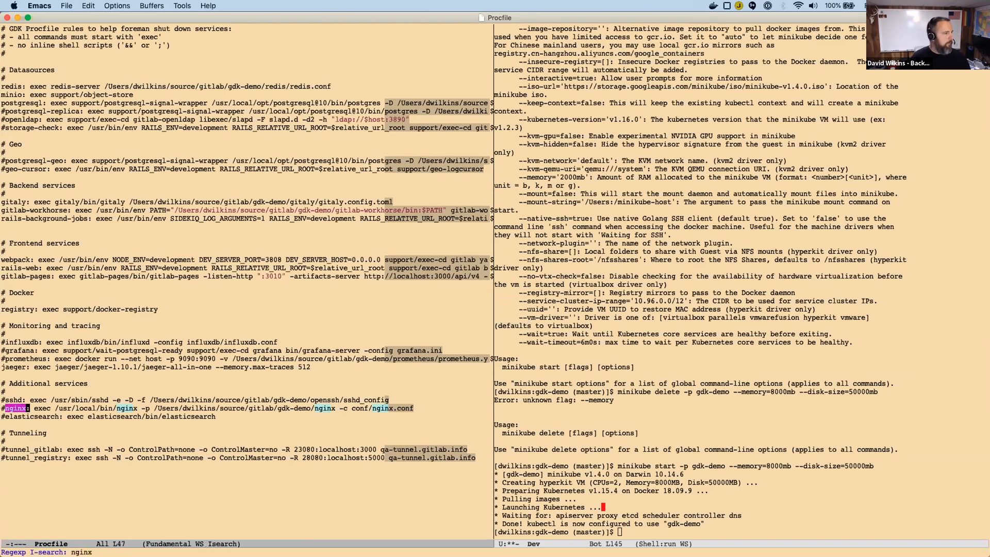
pyautogui.hotkey('ctrl', 'a')
pyautogui.hotkey('ctrl', 'd')
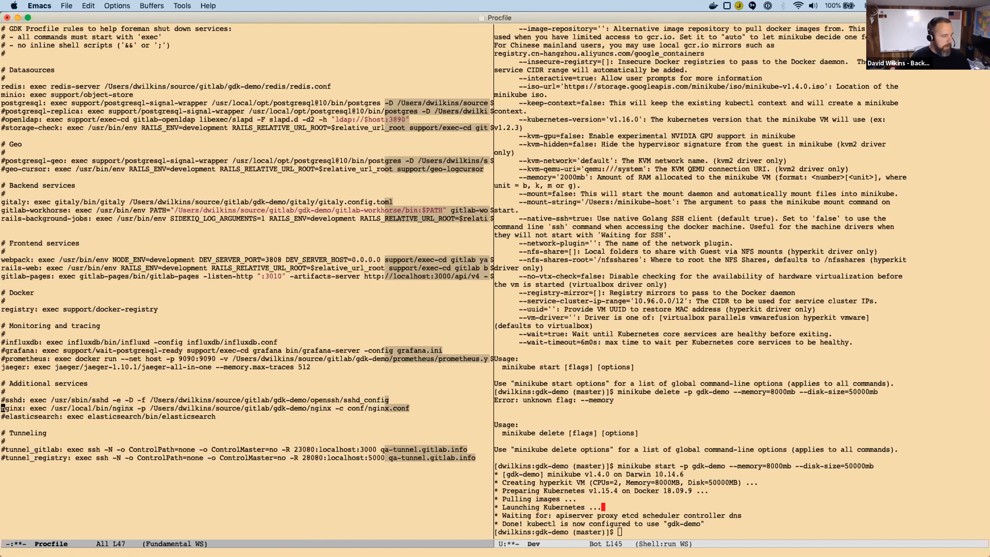
# Save the Procfile and return to the Server shell.
pyautogui.hotkey('ctrl', 'x')
pyautogui.hotkey('ctrl', 's')
pyautogui.hotkey('ctrl', 'x')
pyautogui.press('b')
pyautogui.press('Return')
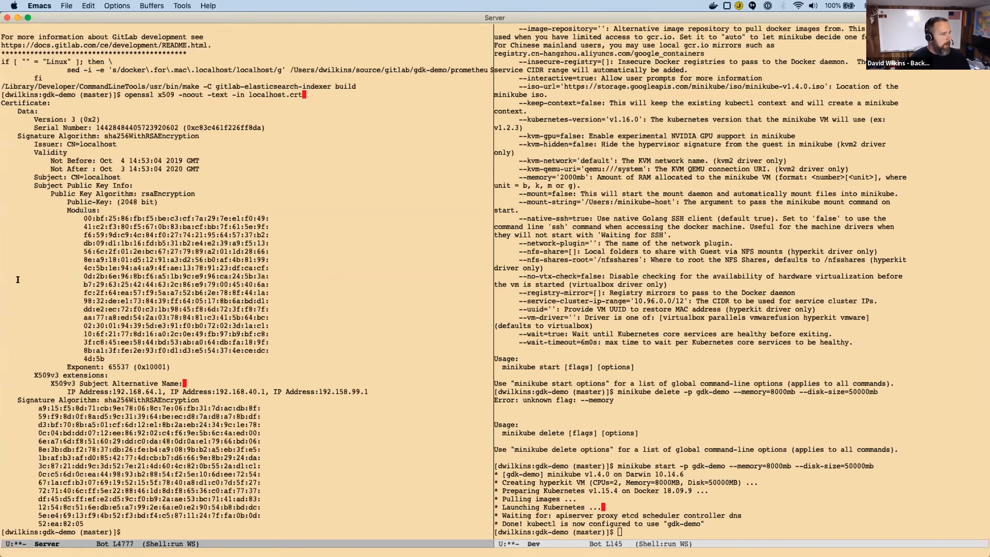
# Check the README's next command, execute gdk run in the Server shell and allow incoming network connections for gitlab-workhorse.
pyautogui.press('super+Tab')
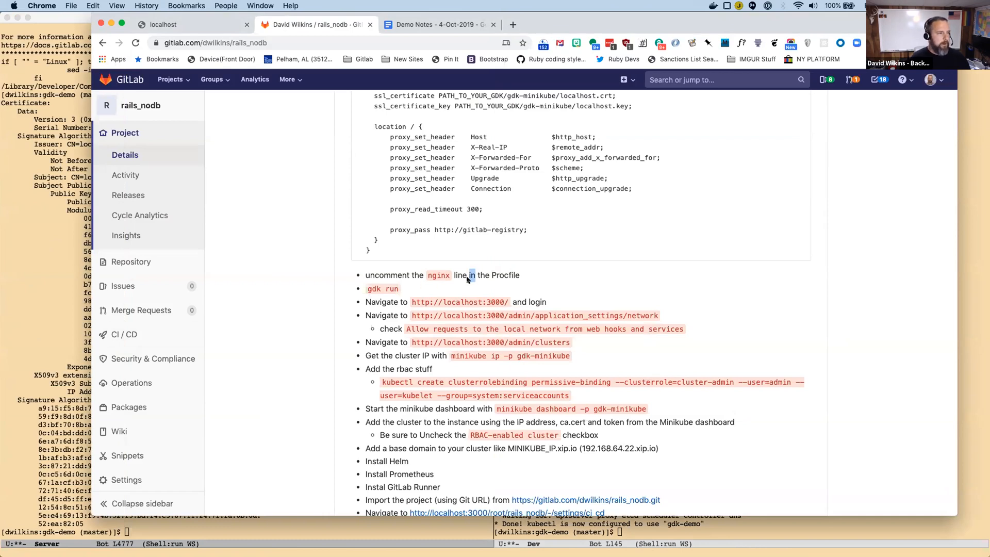
pyautogui.click(232, 532)
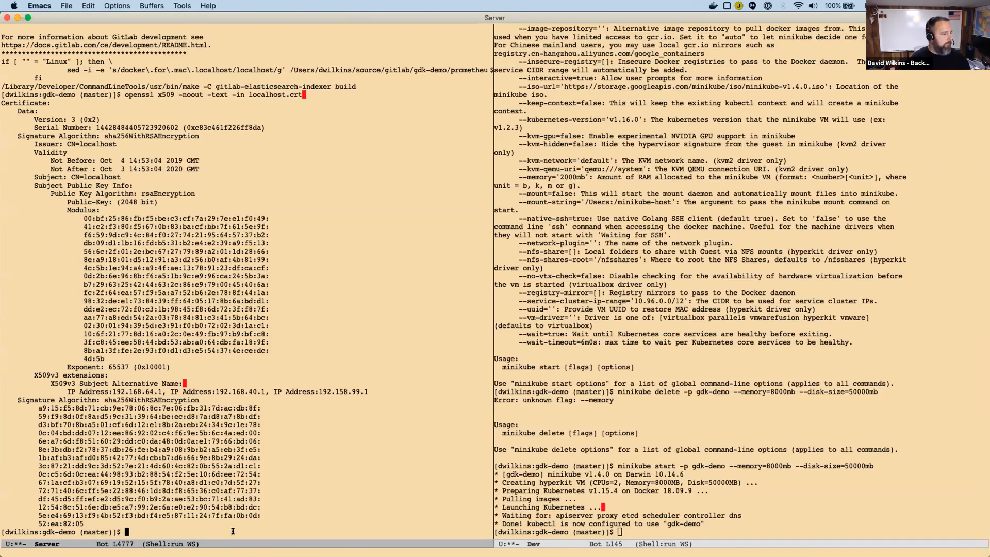
pyautogui.write('gdk run')
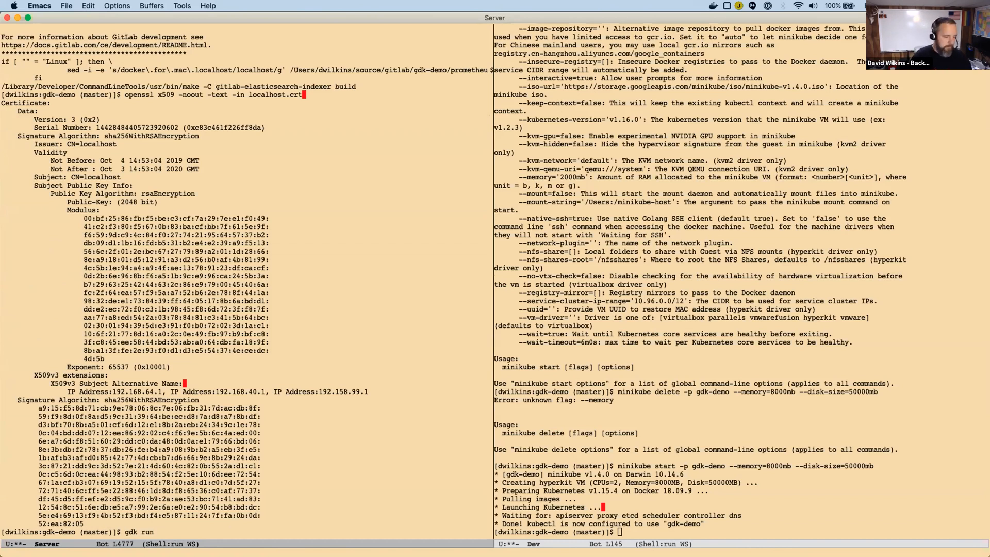
pyautogui.press('Return')
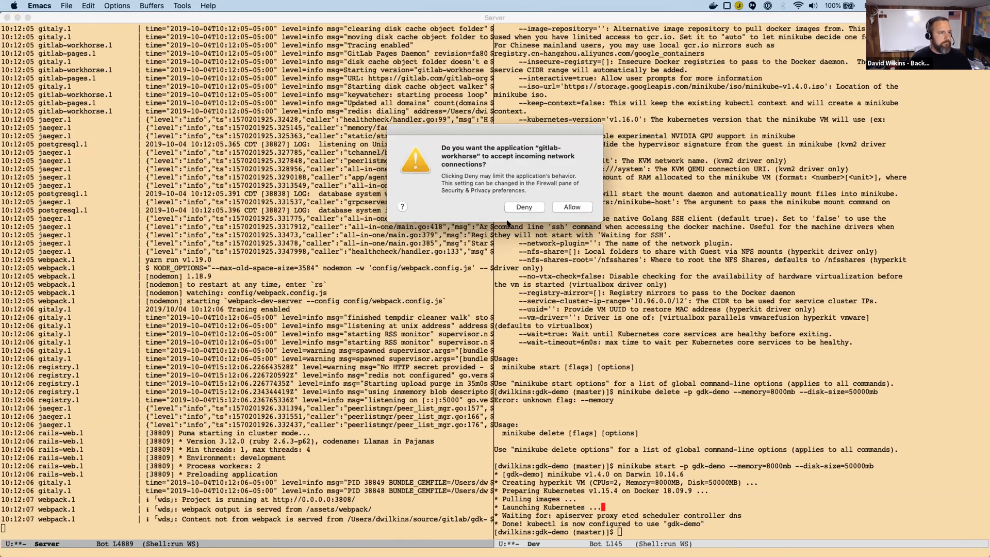
pyautogui.click(570, 205)
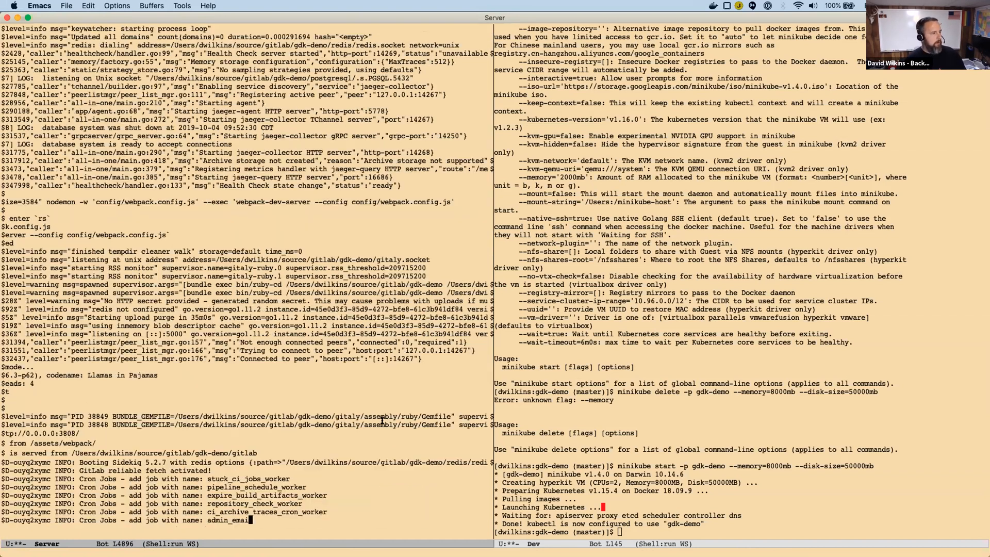
# Switch to Chrome and load localhost:3000 in the localhost tab.
pyautogui.press('super+Tab')
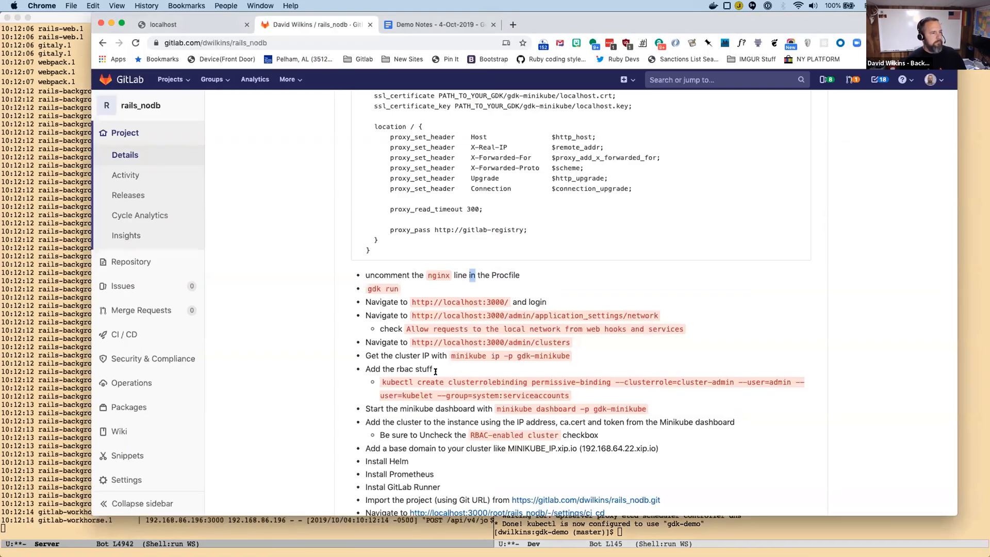
pyautogui.click(176, 24)
pyautogui.click(227, 38)
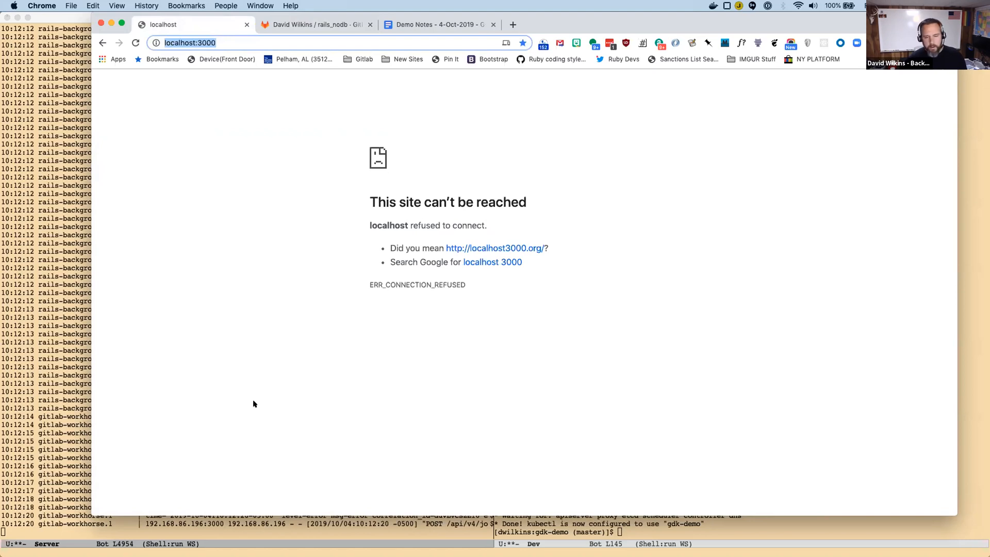
pyautogui.press('Return')
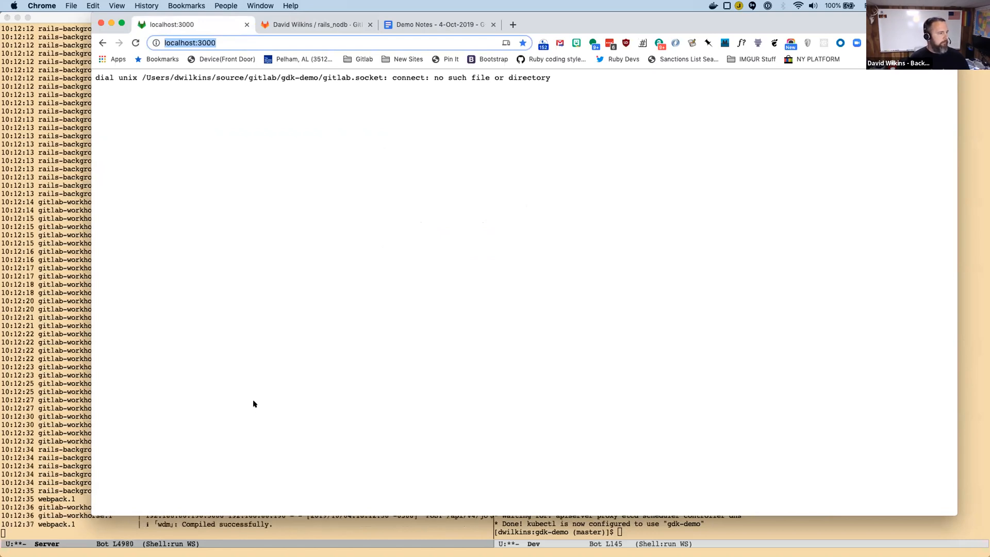
# Reload the localhost:3000 page repeatedly to check whether the GitLab server is up.
pyautogui.click(305, 41)
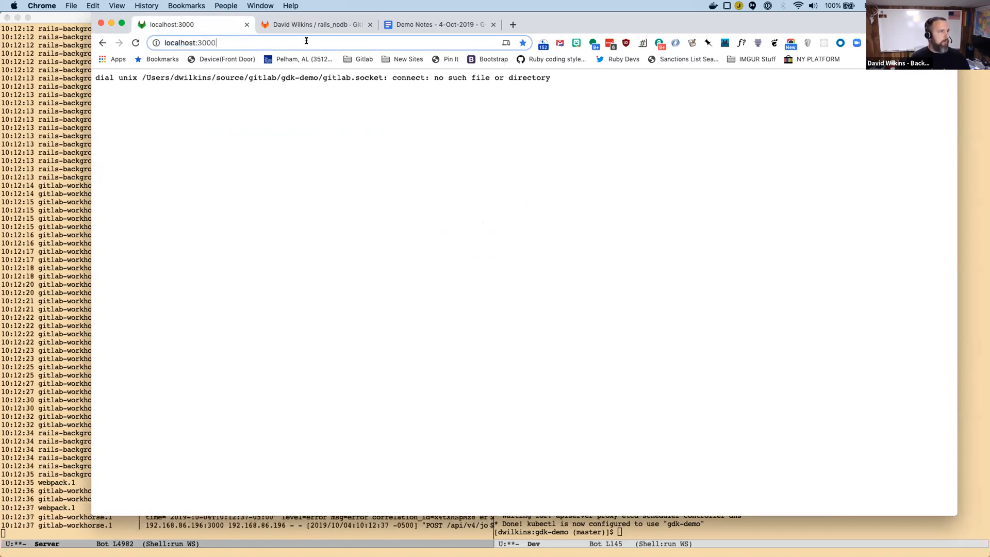
pyautogui.press('Return')
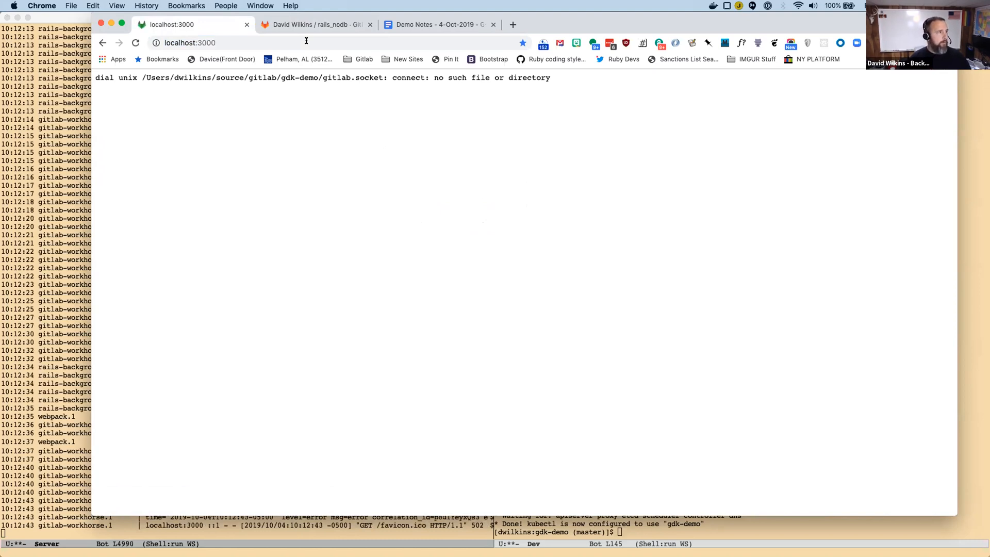
pyautogui.press('super+r')
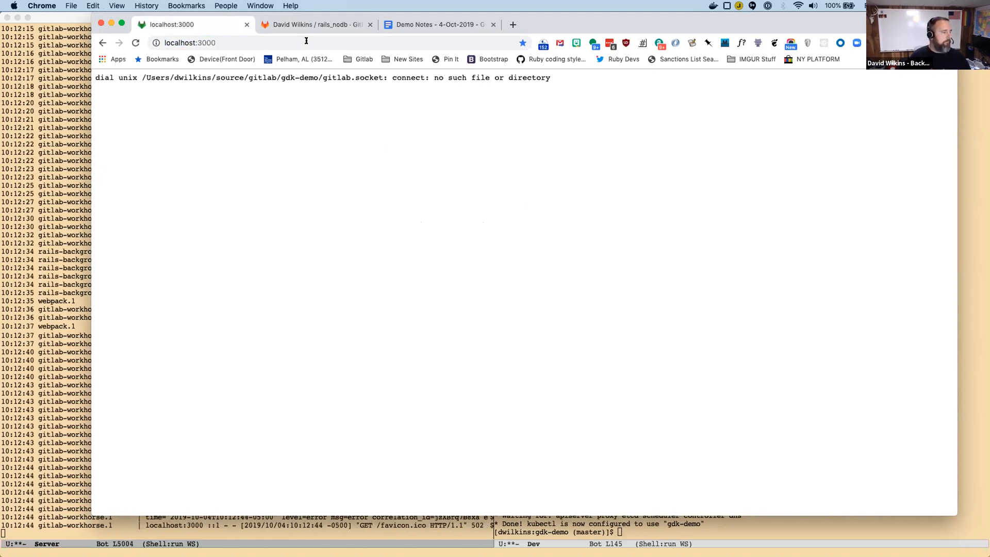
pyautogui.press('super+r')
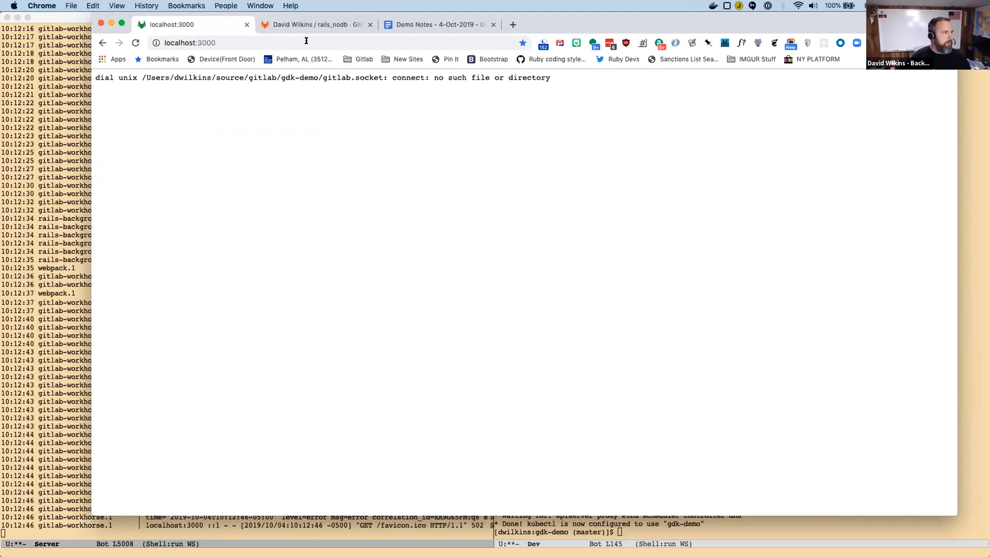
pyautogui.click(308, 41)
pyautogui.press('super+r')
pyautogui.press('super+r')
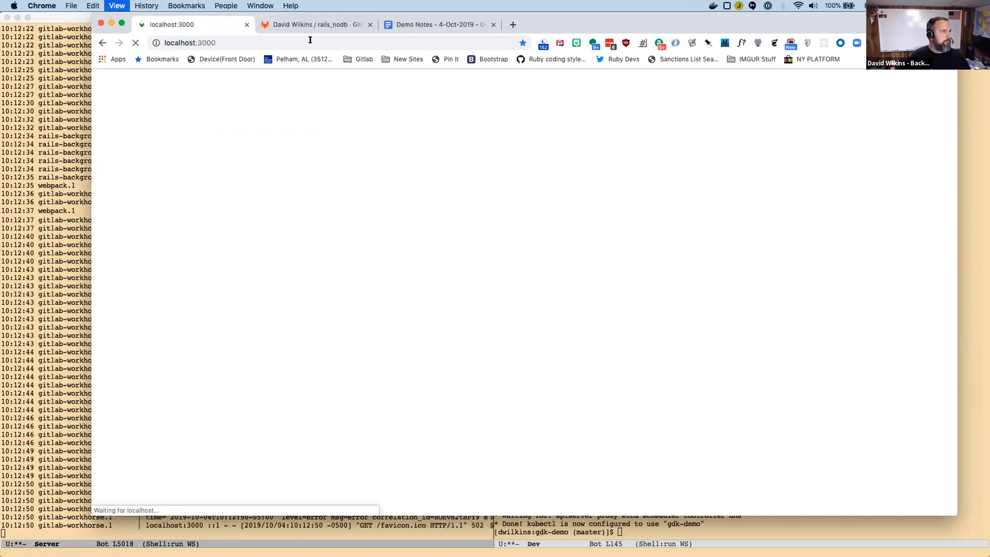
pyautogui.press('super+r')
pyautogui.press('super+r')
pyautogui.press('super+r')
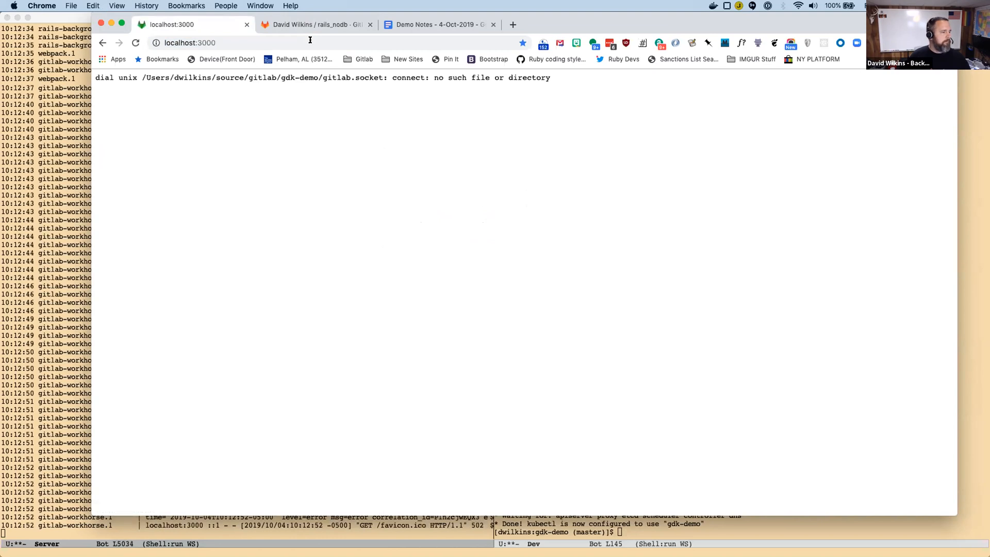
pyautogui.press('super+r')
pyautogui.press('super+r')
pyautogui.press('super+r')
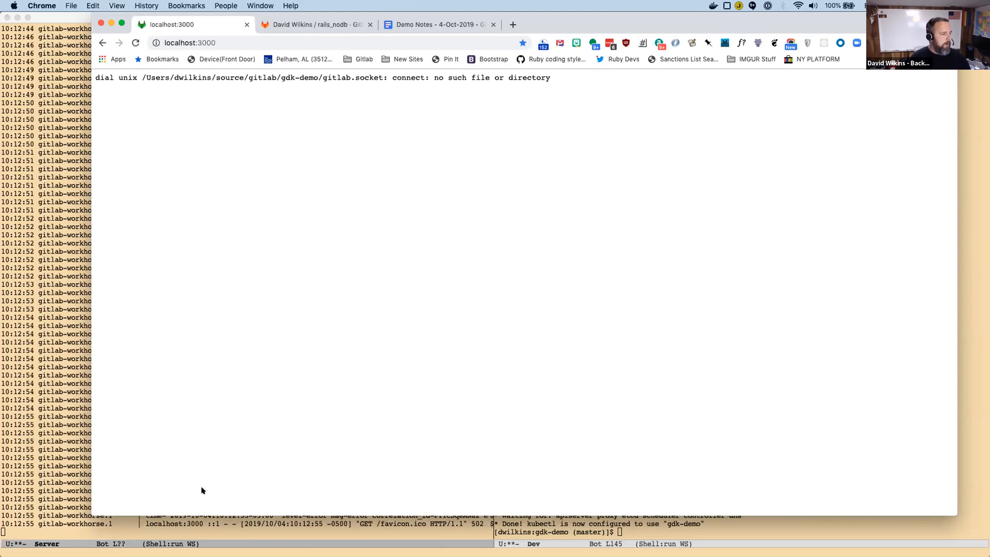
# Check the Server shell's log output in Emacs, return to Chrome and load localhost:3000 again.
pyautogui.press('super+Tab')
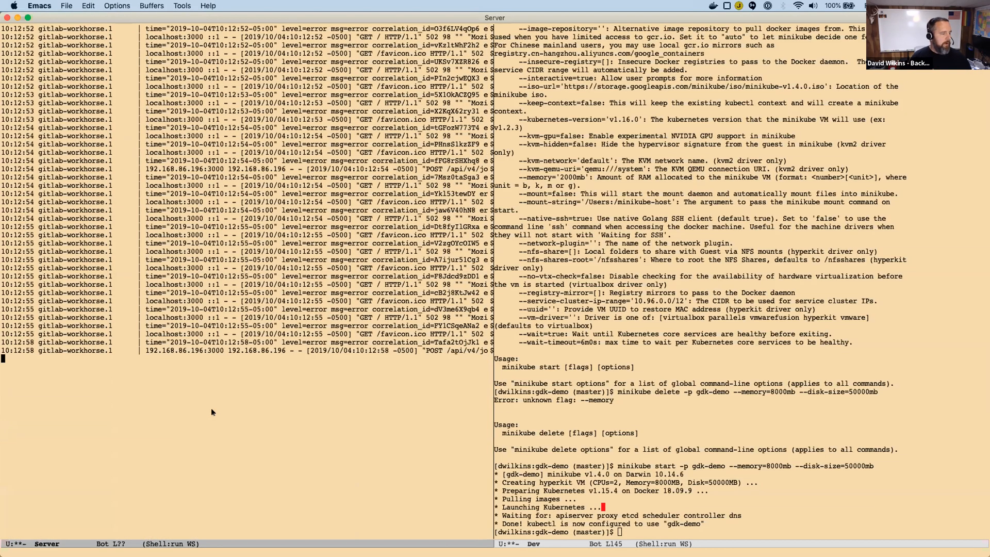
pyautogui.press('super+Tab')
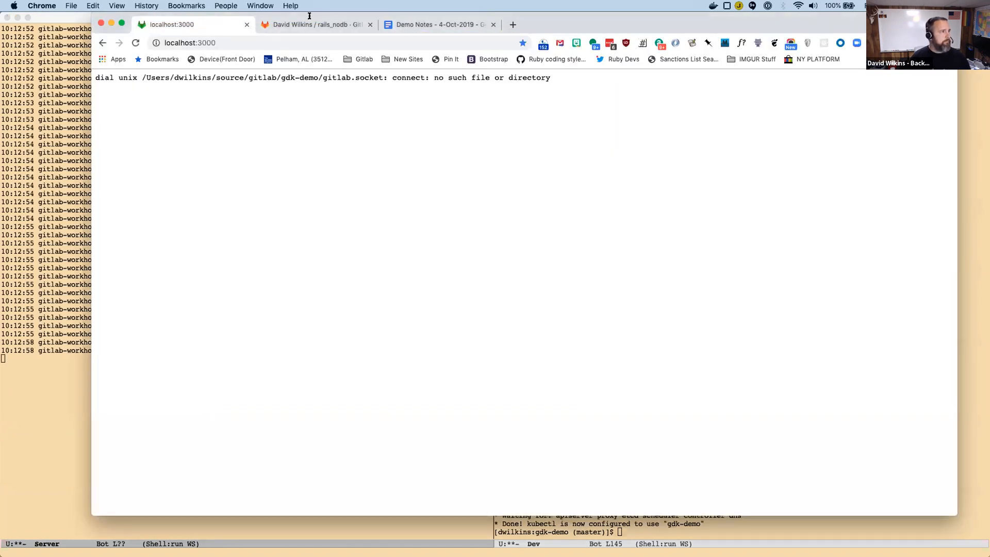
pyautogui.click(278, 39)
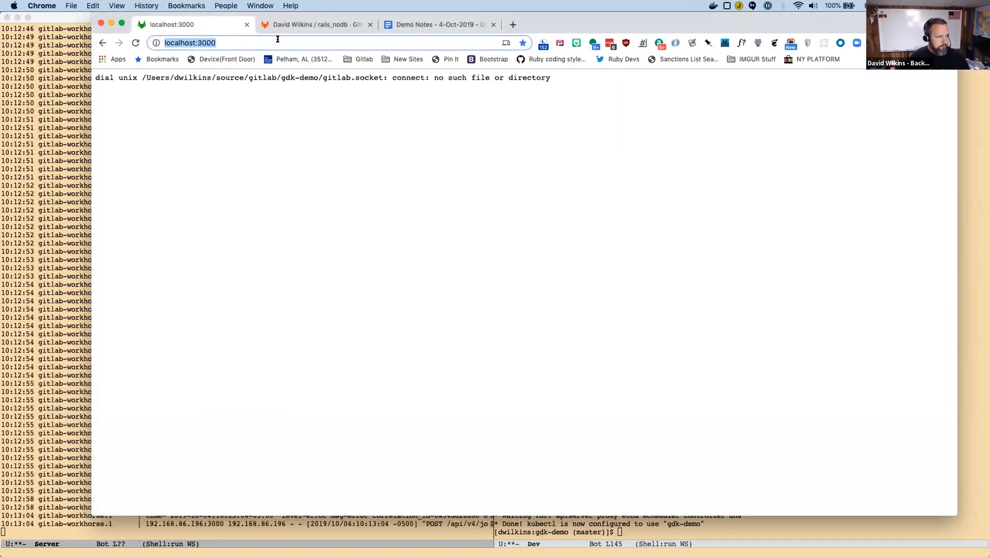
pyautogui.press('Return')
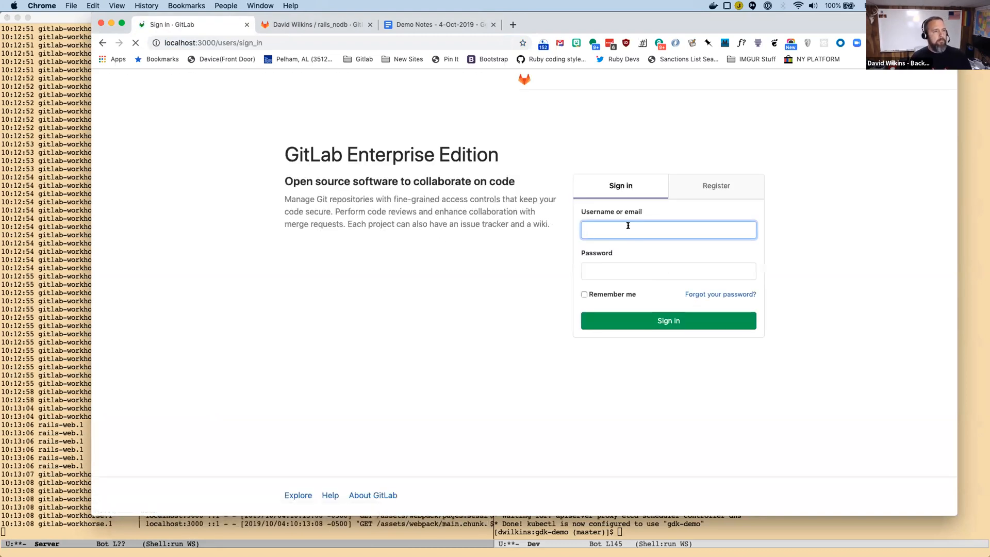
# Try to sign in to the local GitLab as root with the account password and Remember me enabled.
pyautogui.write('root')
pyautogui.press('Tab')
pyautogui.write('•••!fe')
pyautogui.press('Tab')
pyautogui.press('Tab')
pyautogui.press('space')
pyautogui.press('Tab')
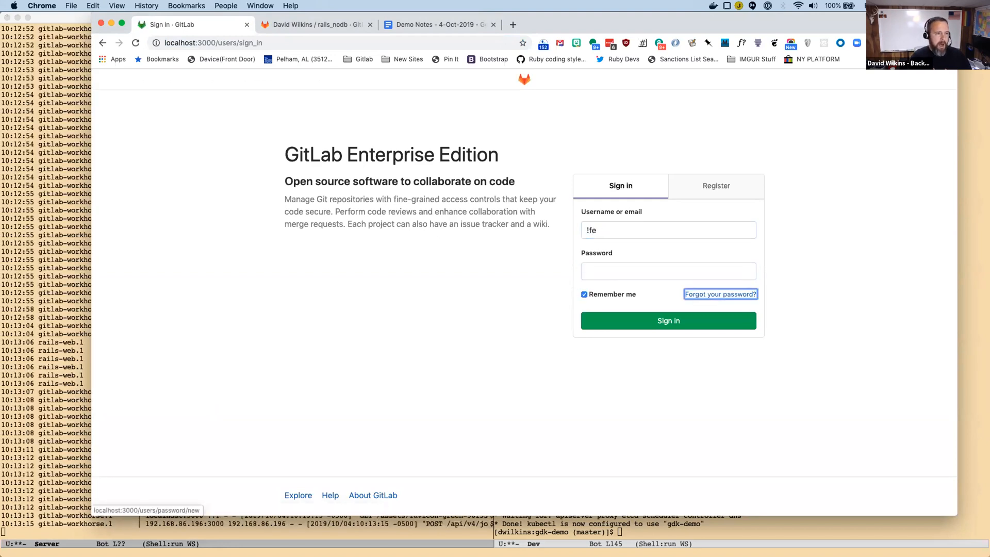
pyautogui.click(644, 322)
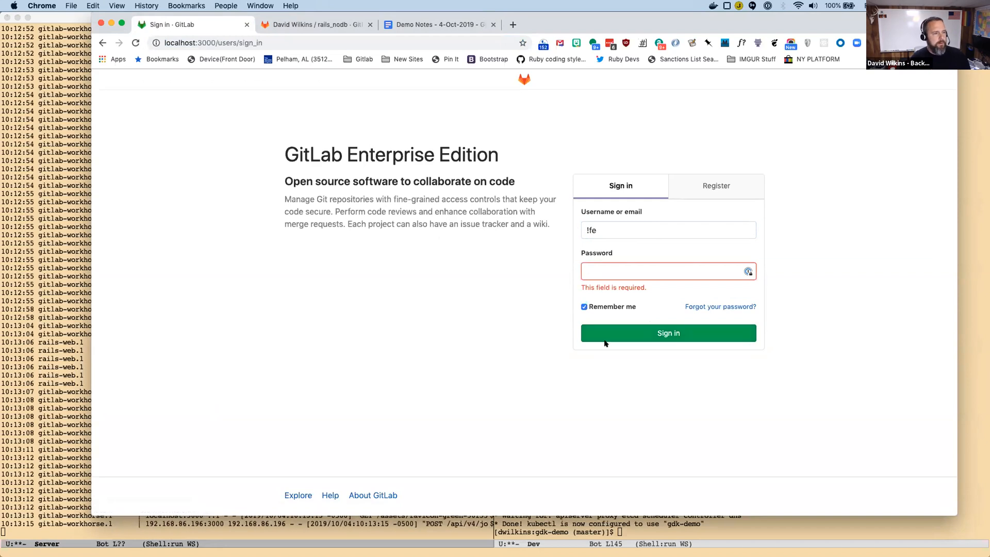
# Correct the username to root, enter the account password and sign in.
pyautogui.hotkey('shift', 'Tab')
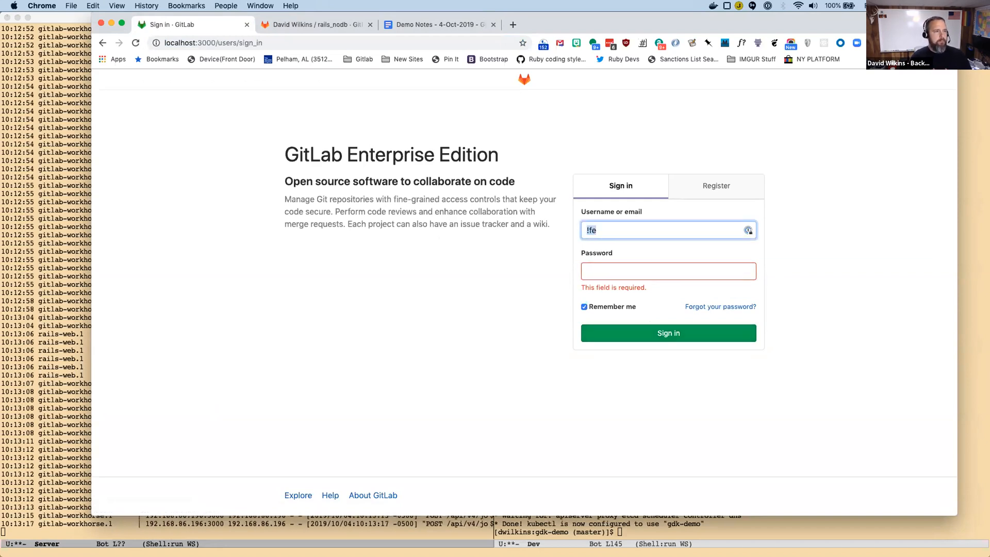
pyautogui.write('root')
pyautogui.press('Tab')
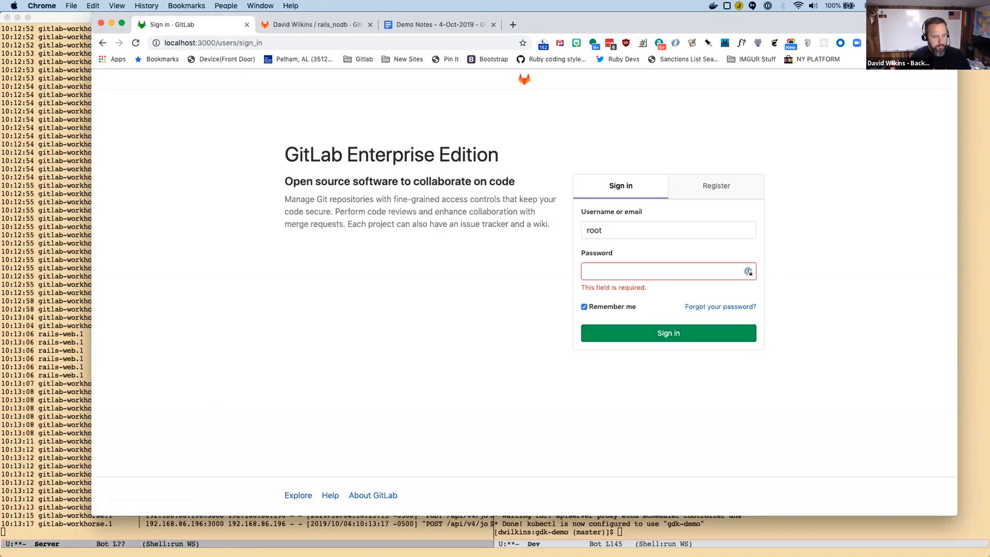
pyautogui.write('5i')
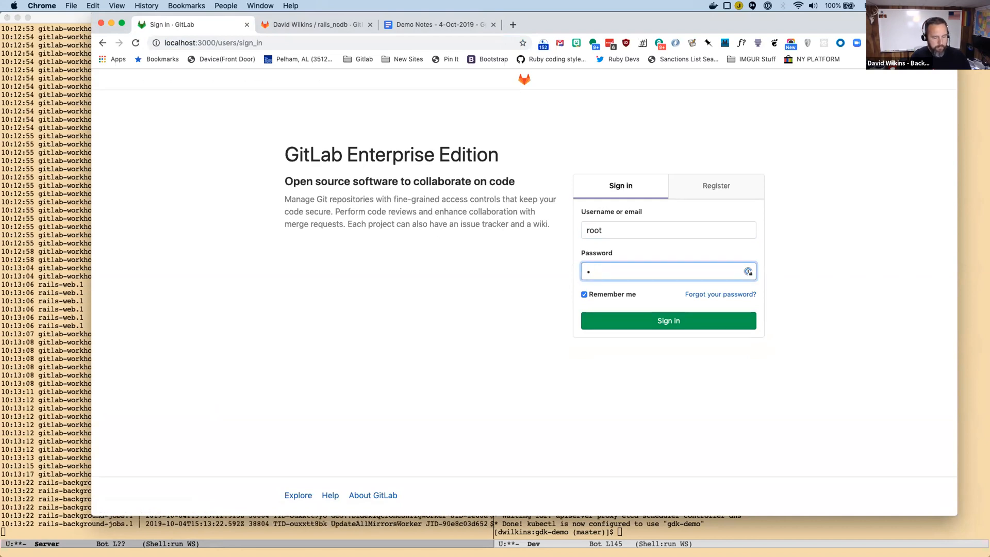
pyautogui.write('e')
pyautogui.press('Tab')
pyautogui.press('Tab')
pyautogui.press('Tab')
pyautogui.press('Return')
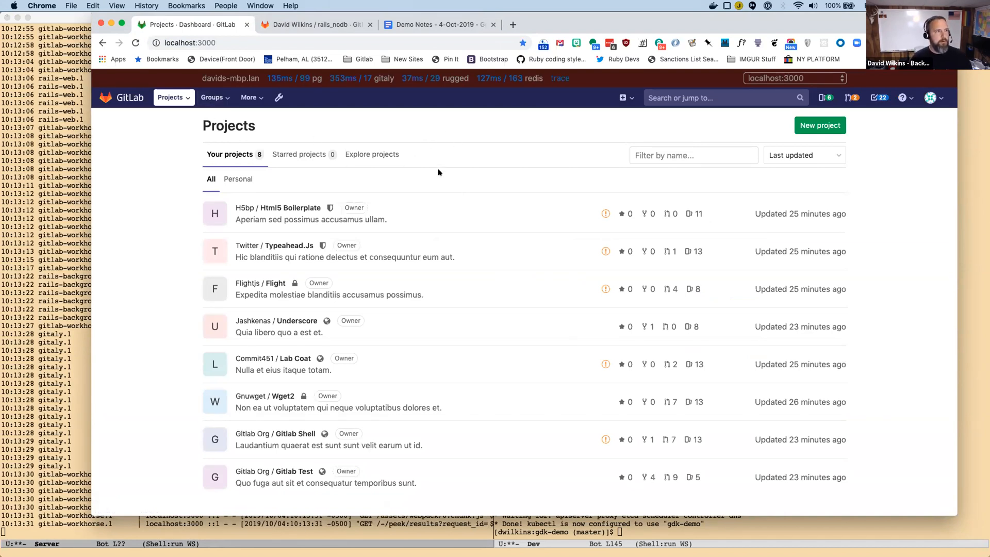
# Look up the step after login in the rails_nodb README, the network application settings URL.
pyautogui.click(293, 24)
pyautogui.scroll(-2, 505, 236)
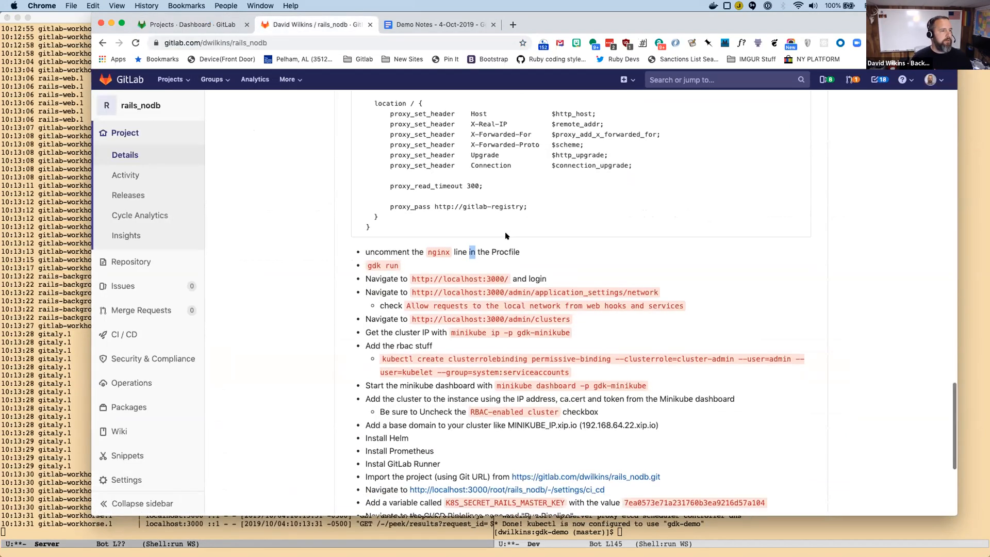
pyautogui.scroll(-2, 505, 235)
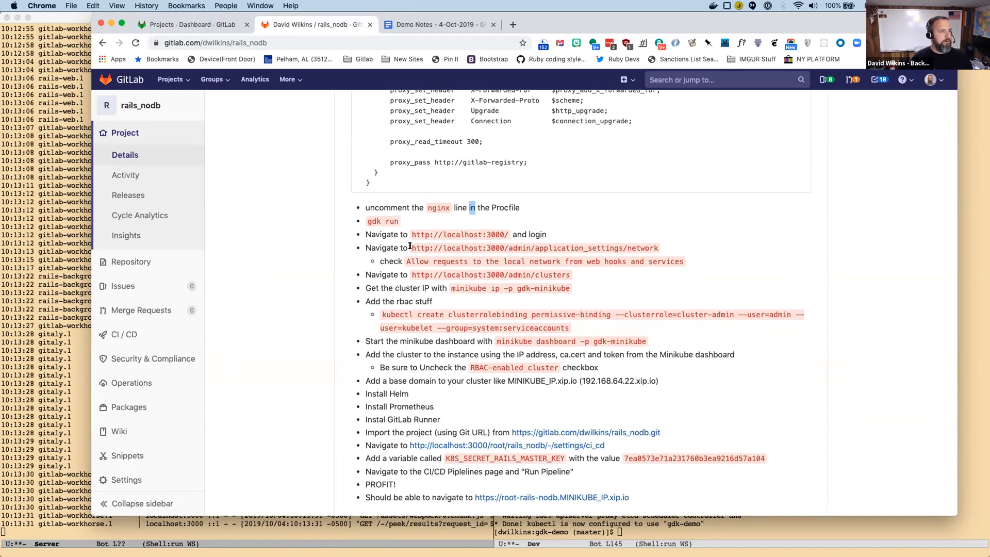
pyautogui.moveTo(410, 246); pyautogui.dragTo(365, 248)
pyautogui.moveTo(657, 248); pyautogui.dragTo(657, 249)
pyautogui.click(657, 248)
pyautogui.doubleClick(631, 246)
pyautogui.click(631, 246)
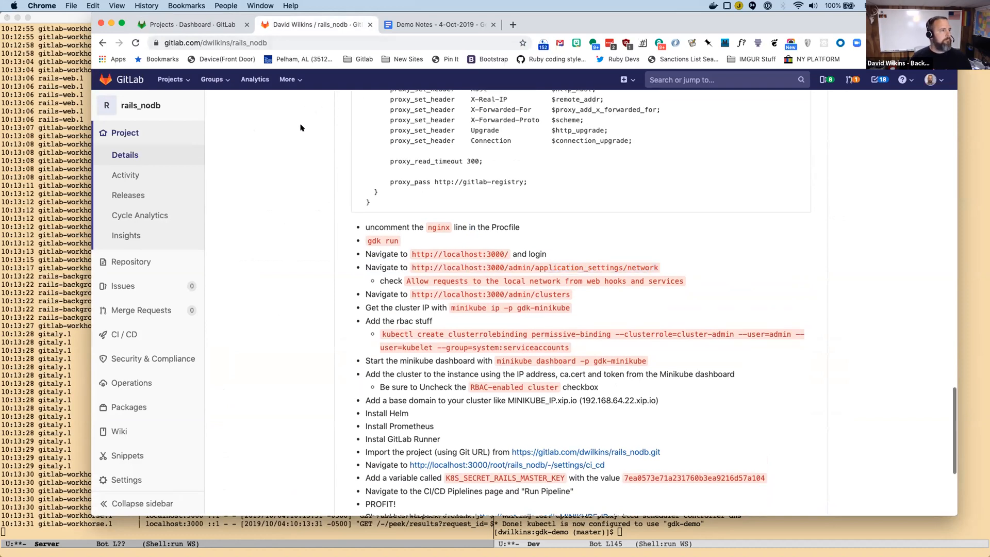
pyautogui.scroll(3, 302, 127)
# Return to the local GitLab and open the Network settings in the Admin Area.
pyautogui.click(201, 22)
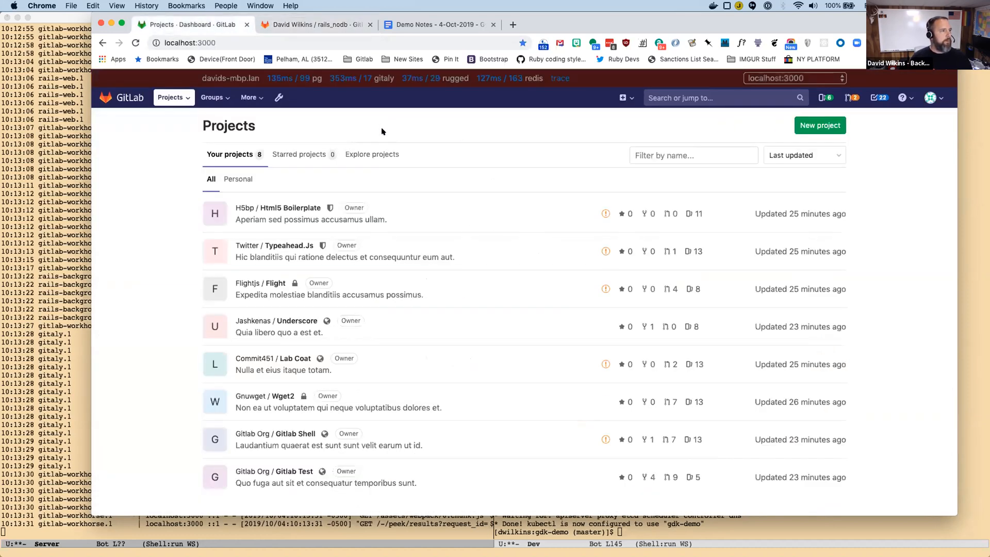
pyautogui.click(278, 98)
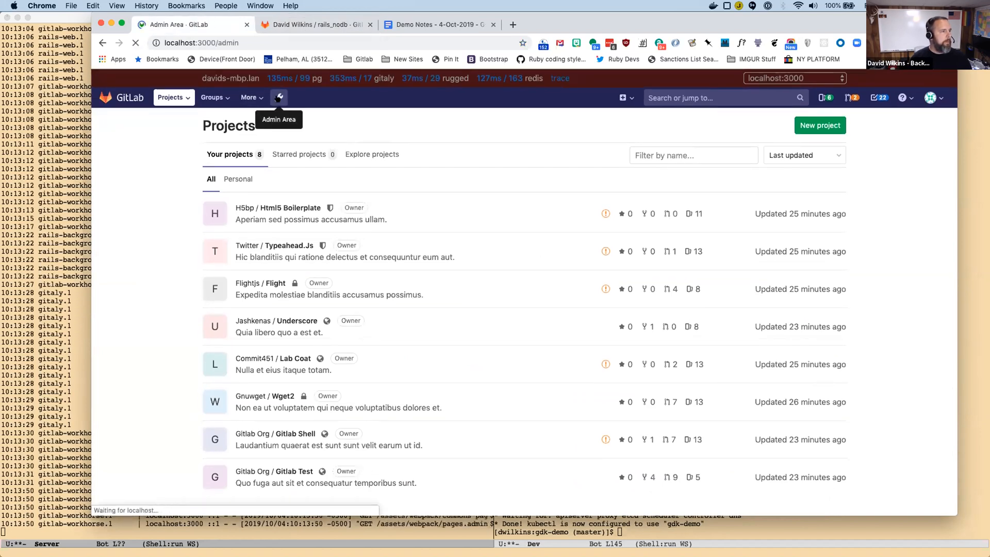
pyautogui.scroll(-4, 133, 361)
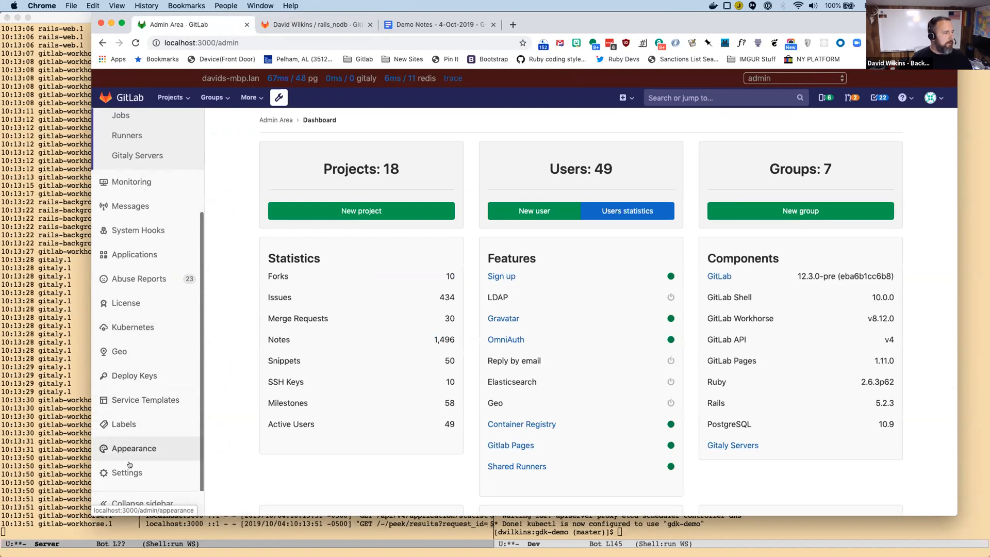
pyautogui.moveTo(129, 471)
pyautogui.click(222, 431)
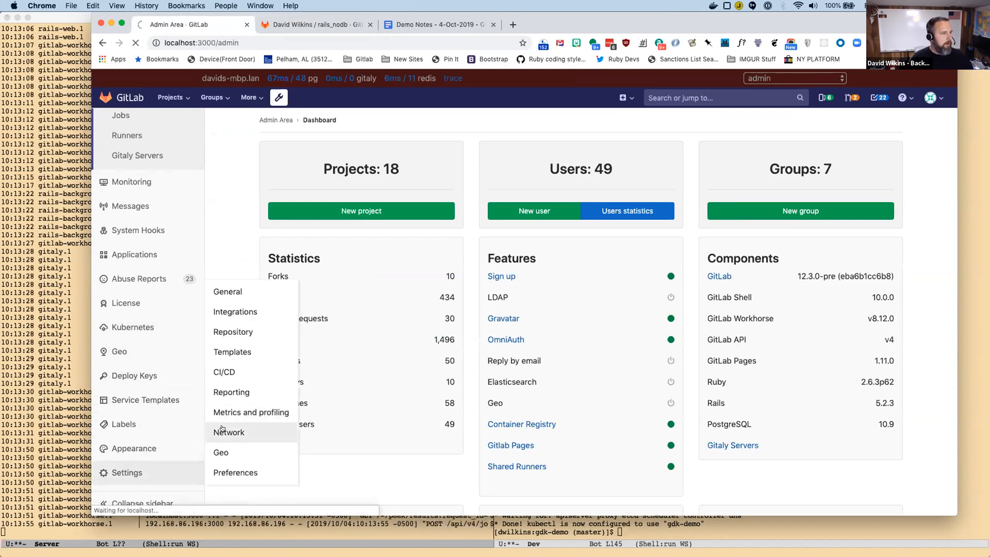
# Under Outbound requests, allow requests to the local network from web hooks and services and save the changes.
pyautogui.click(803, 260)
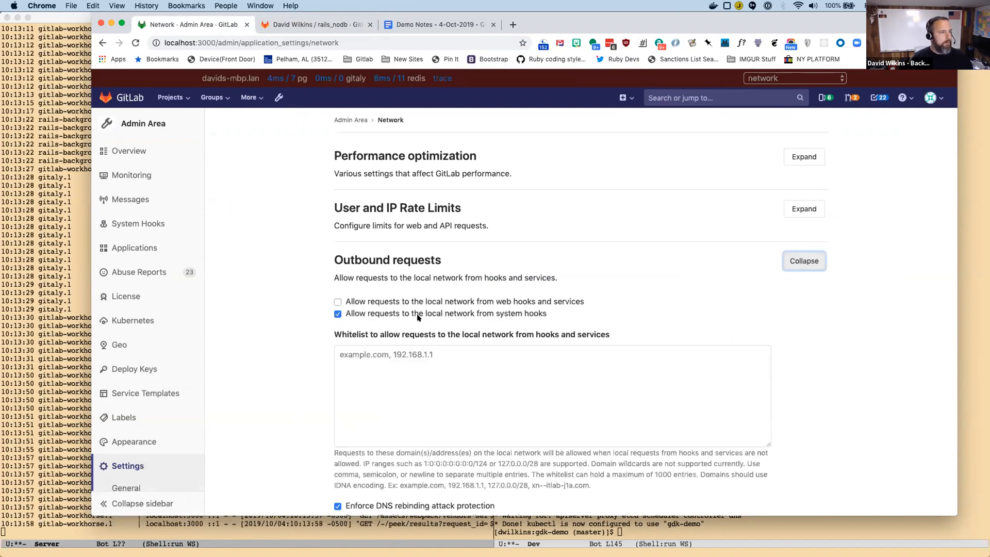
pyautogui.click(339, 303)
pyautogui.scroll(-3, 291, 318)
pyautogui.scroll(-3, 290, 318)
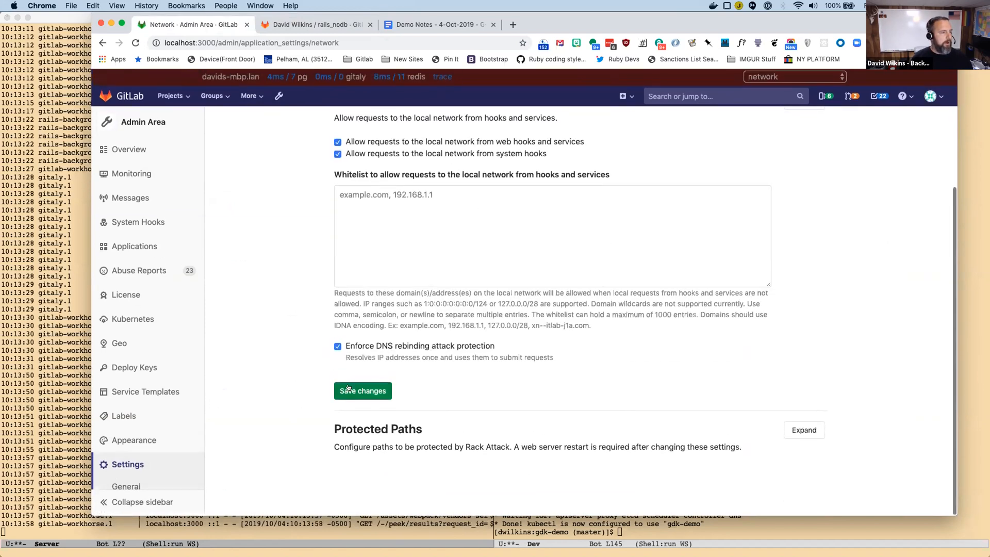
pyautogui.rightClick(337, 394)
pyautogui.click(338, 395)
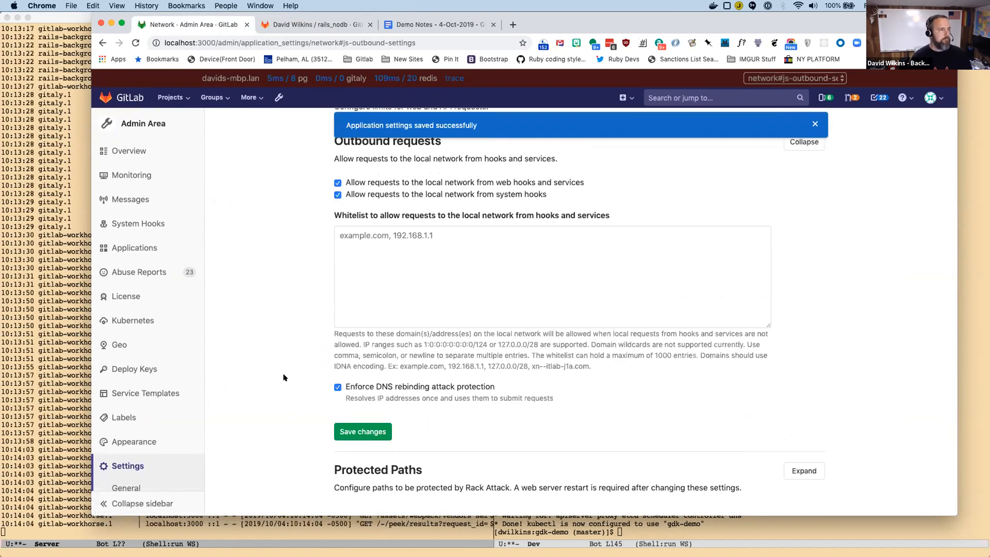
pyautogui.scroll(3, 283, 361)
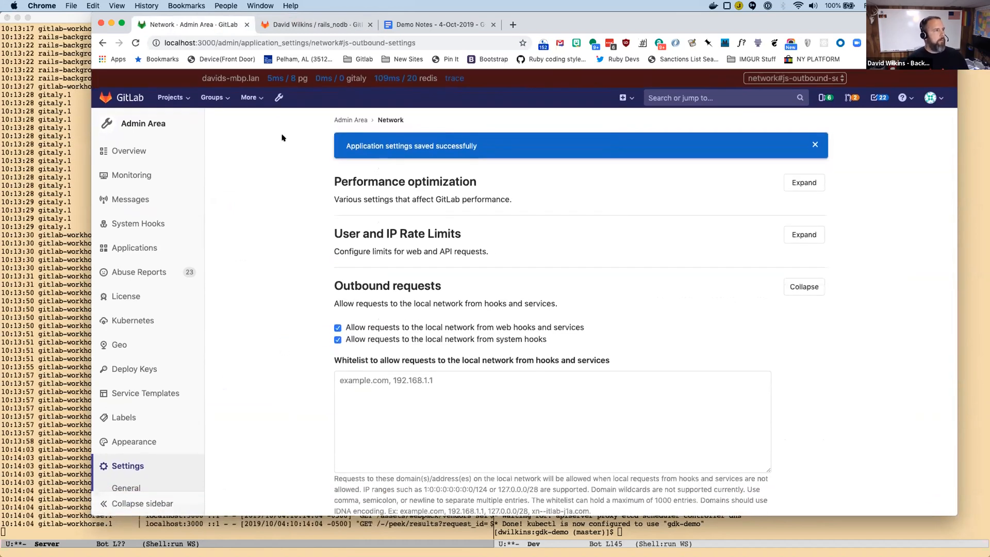
pyautogui.click(287, 26)
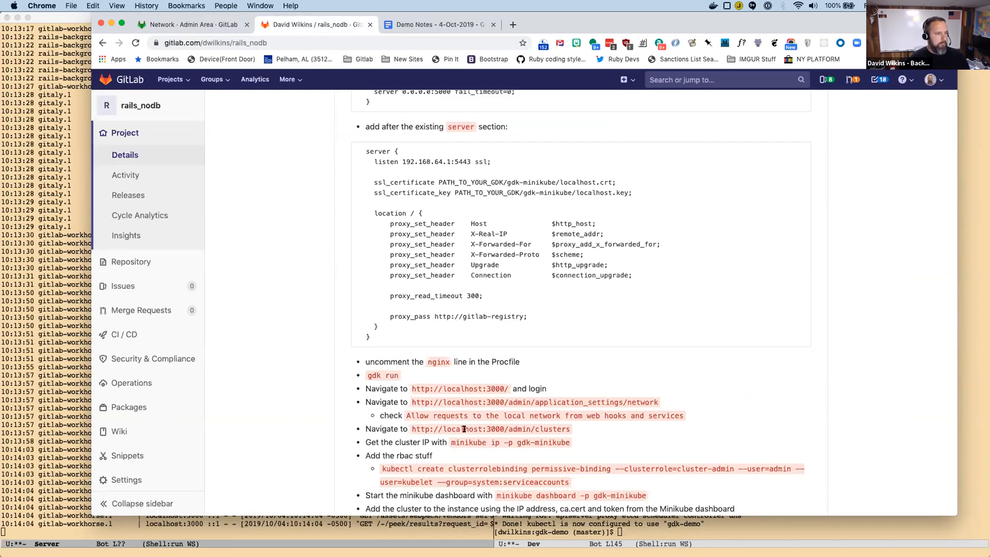
pyautogui.moveTo(410, 427); pyautogui.dragTo(572, 432)
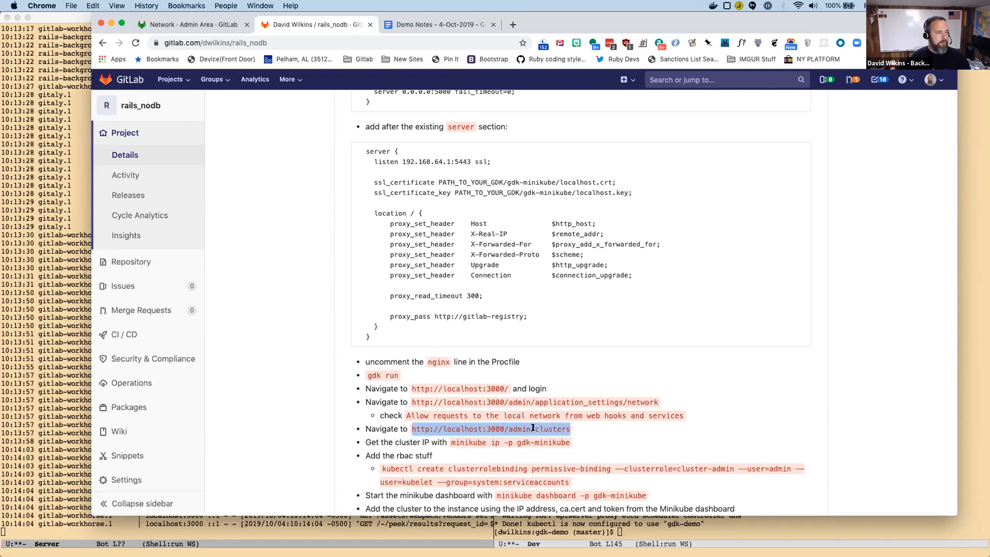
pyautogui.rightClick(532, 428)
pyautogui.click(557, 450)
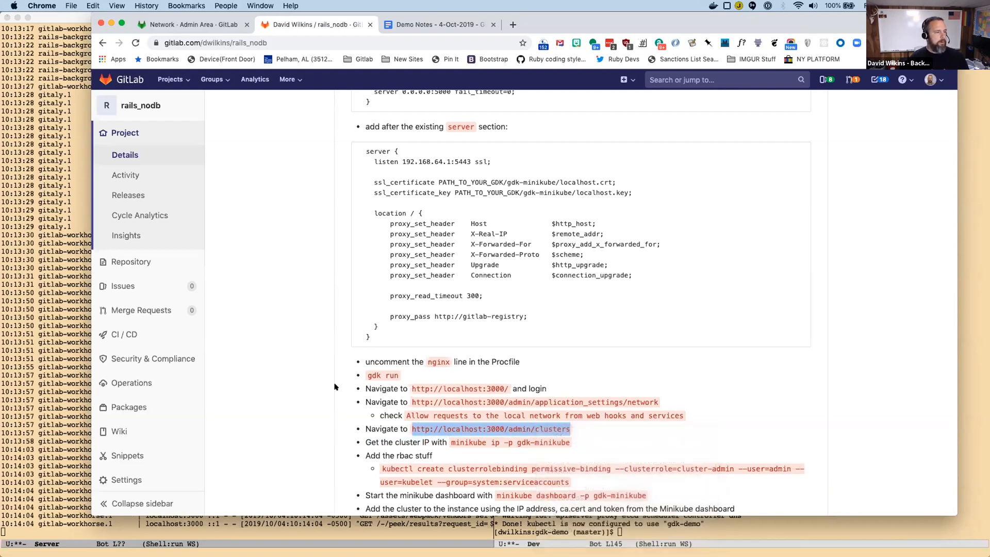
pyautogui.click(188, 26)
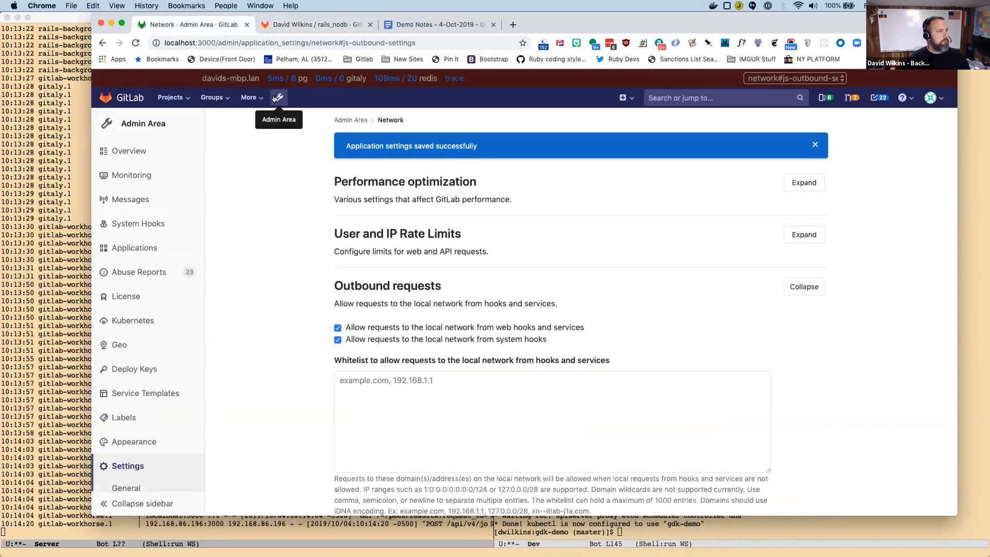
# Open the Kubernetes clusters page in the Admin Area and start adding an existing cluster.
pyautogui.scroll(-5, 149, 230)
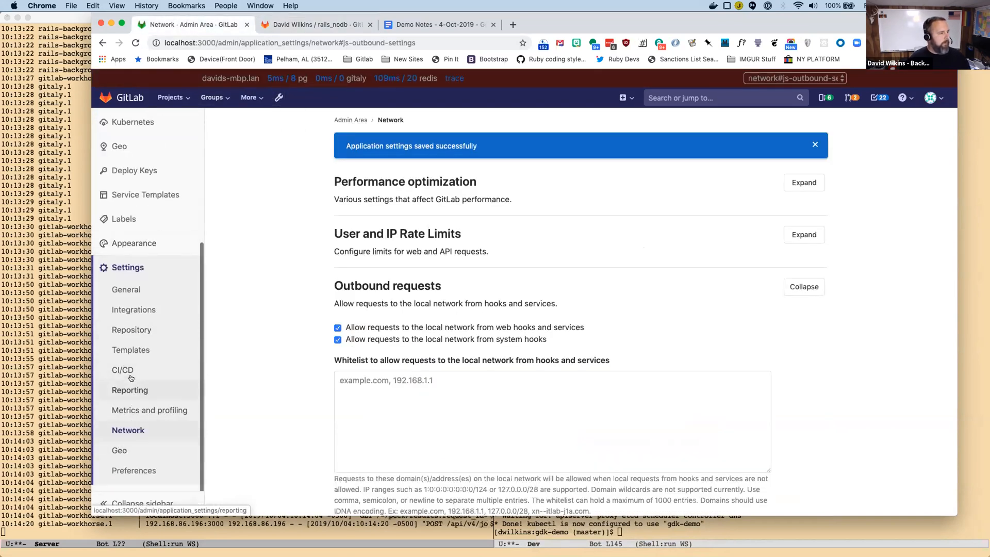
pyautogui.click(122, 122)
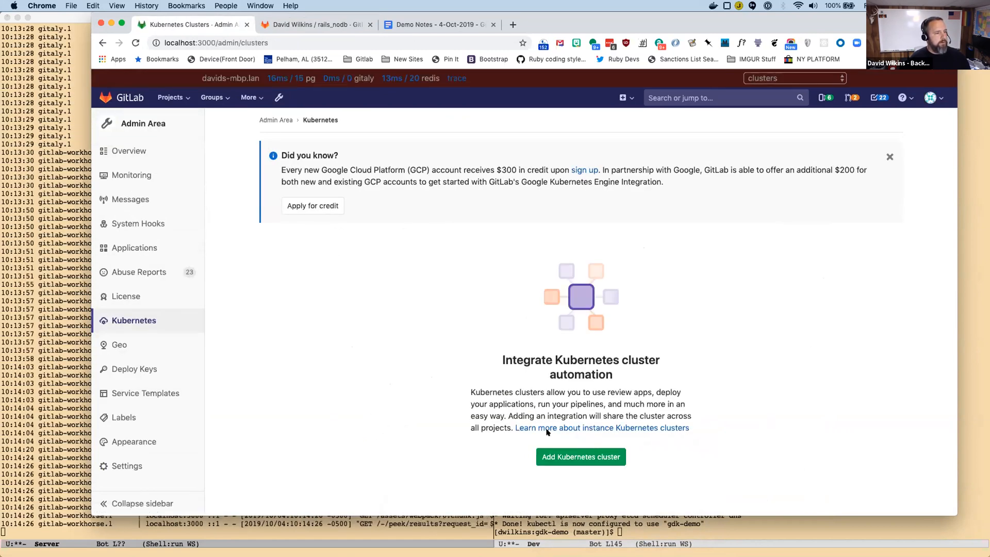
pyautogui.click(581, 455)
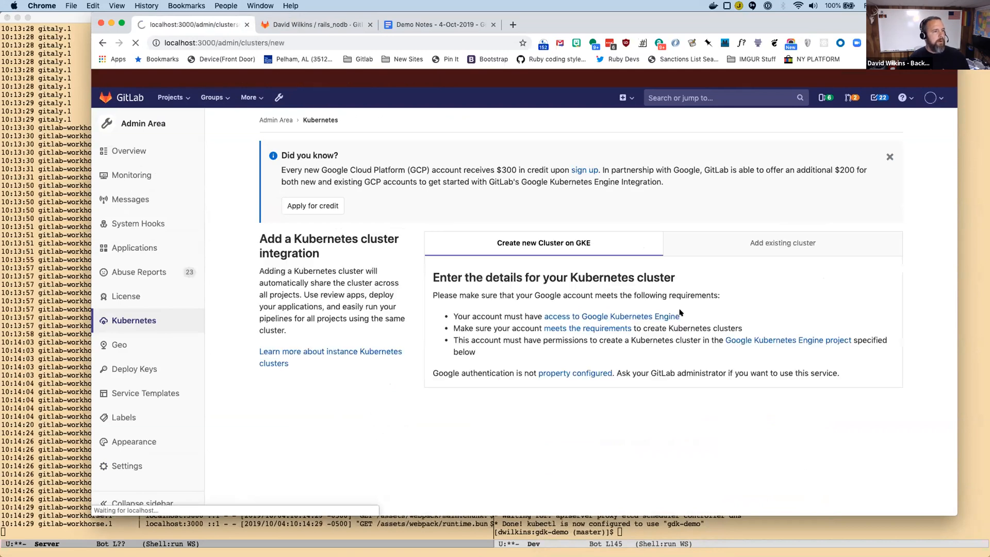
pyautogui.click(753, 245)
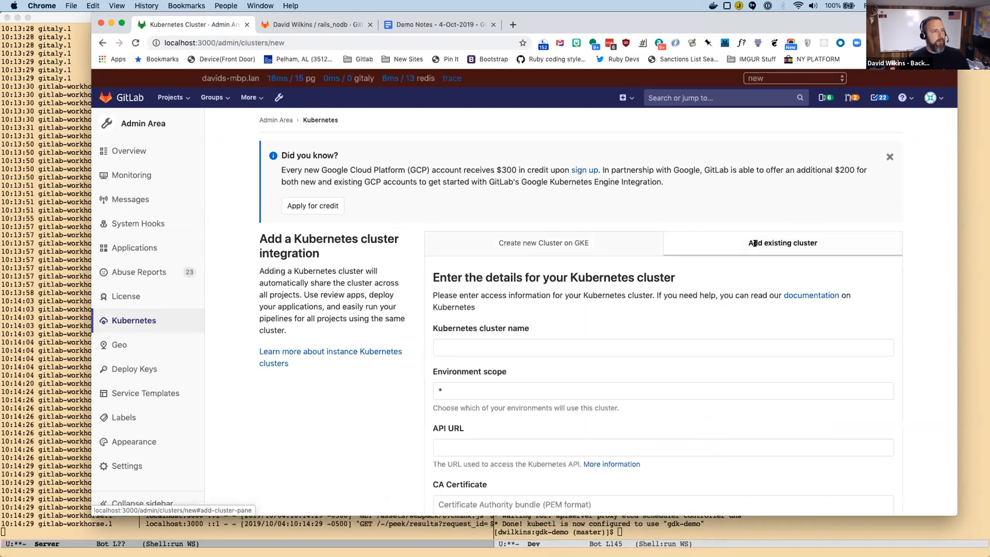
# Switch to the Dev shell in Emacs and run minikube ip -p gdk-demo.
pyautogui.press('super+Tab')
pyautogui.press('super+Tab')
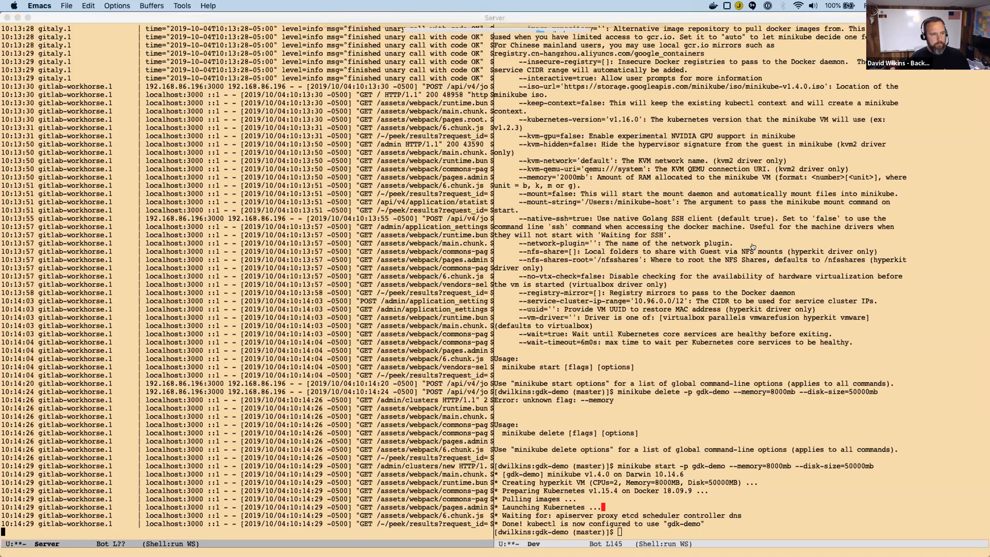
pyautogui.click(687, 532)
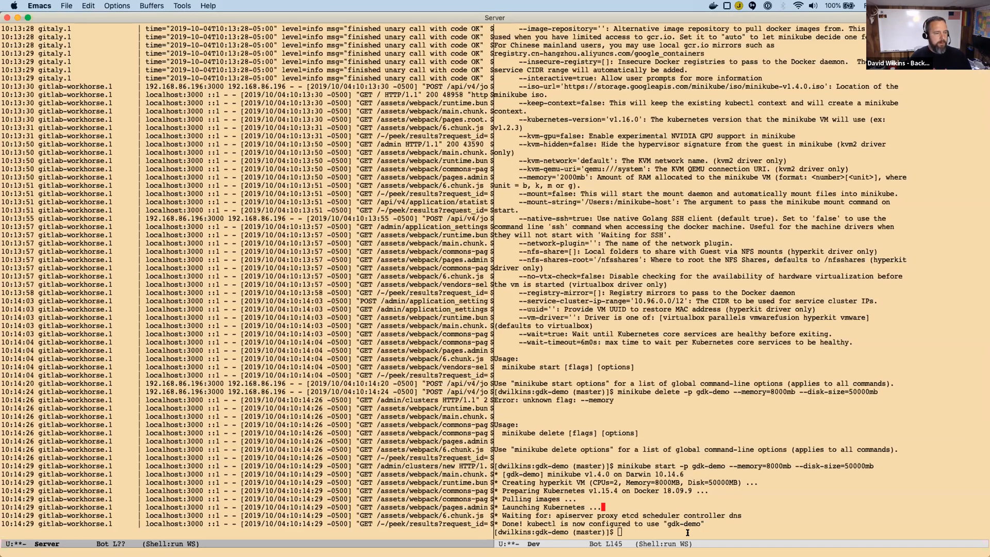
pyautogui.click(687, 532)
pyautogui.write('mink')
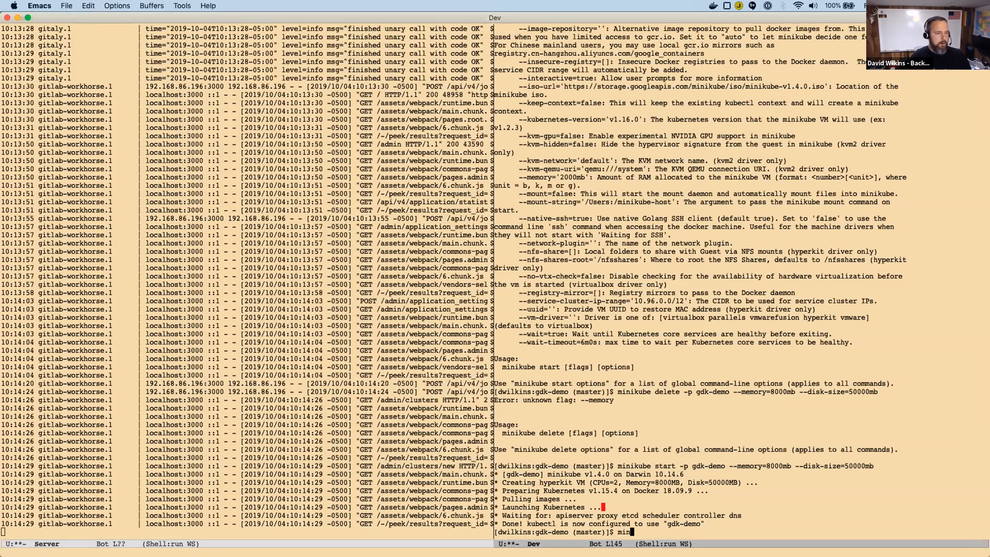
pyautogui.press('BackSpace')
pyautogui.write('ikube ip -p gdk-demo')
pyautogui.press('Return')
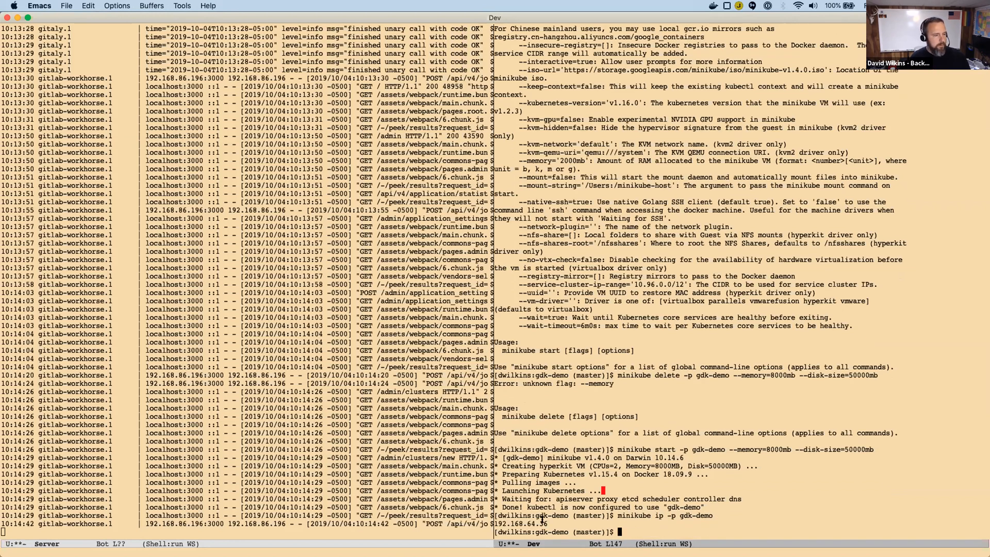
# Copy the cluster IP address from the minikube ip output.
pyautogui.doubleClick(540, 521)
pyautogui.moveTo(495, 523); pyautogui.dragTo(547, 523)
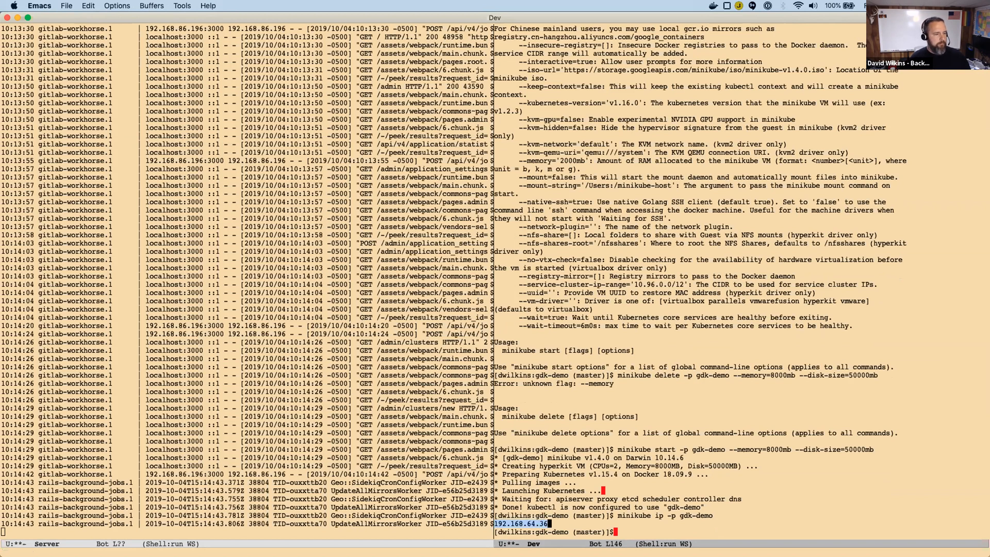
pyautogui.hotkey('alt', 'w')
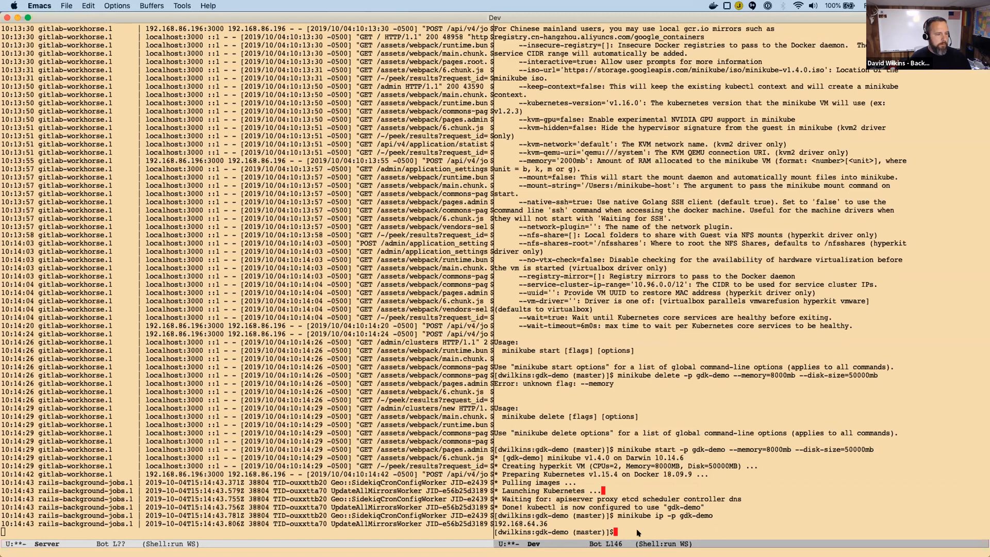
# Reuse the previous command to run minikube dashboard -p gdk-demo.
pyautogui.hotkey('alt', 'p')
pyautogui.hotkey('ctrl', 'a')
pyautogui.hotkey('alt', 'f')
pyautogui.hotkey('alt', 'f')
pyautogui.hotkey('alt', 'BackSpace')
pyautogui.write('dashboard')
pyautogui.press('Return')
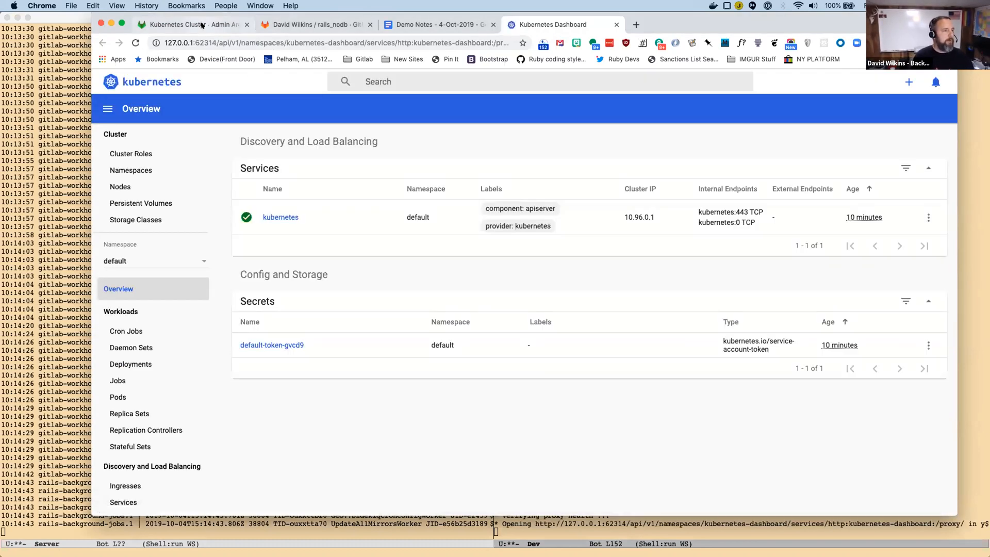
# Open the default token secret in the Kubernetes dashboard, reveal its ca.crt and token, and copy the certificate for the GitLab cluster form.
pyautogui.click(260, 344)
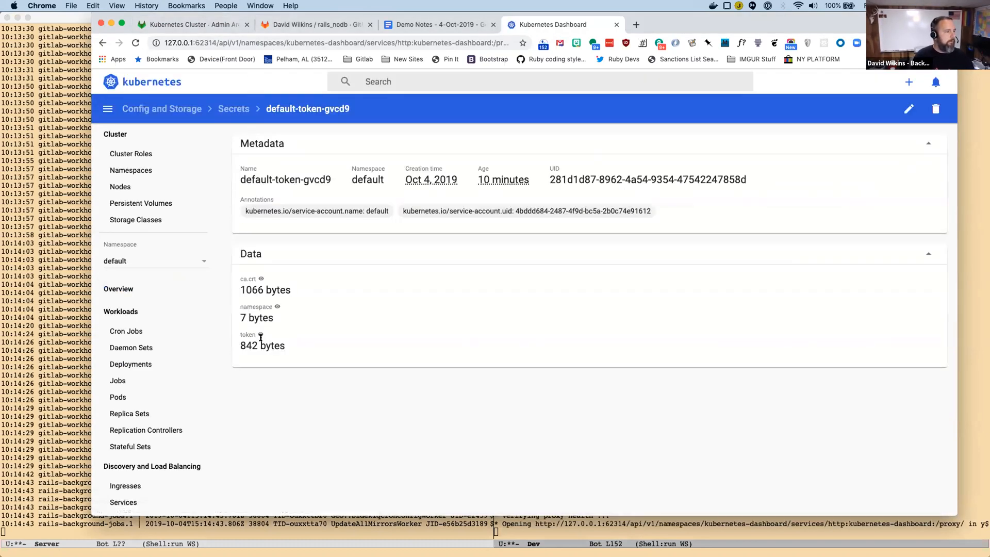
pyautogui.click(261, 278)
pyautogui.scroll(-1, 260, 360)
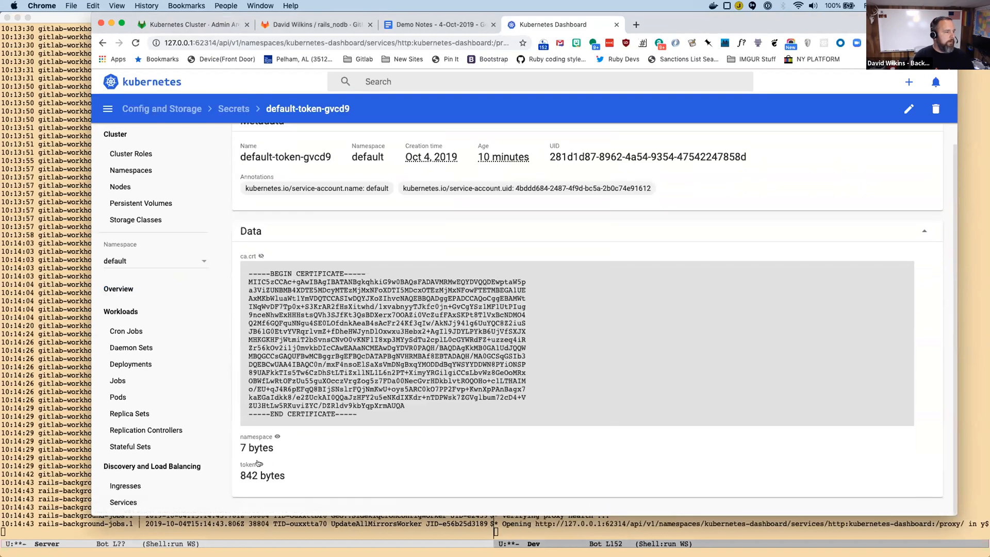
pyautogui.click(259, 463)
pyautogui.scroll(-2, 291, 323)
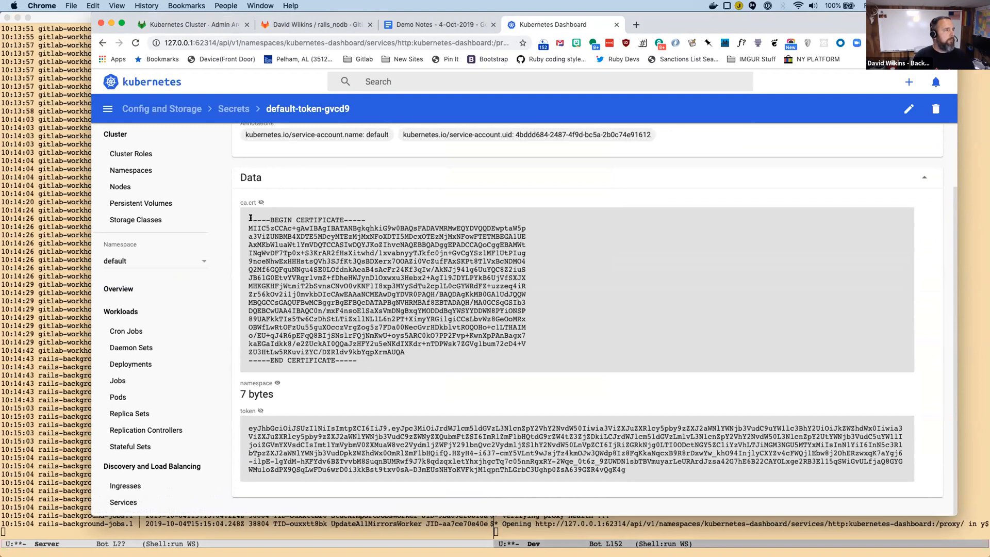
pyautogui.moveTo(248, 220); pyautogui.dragTo(393, 361)
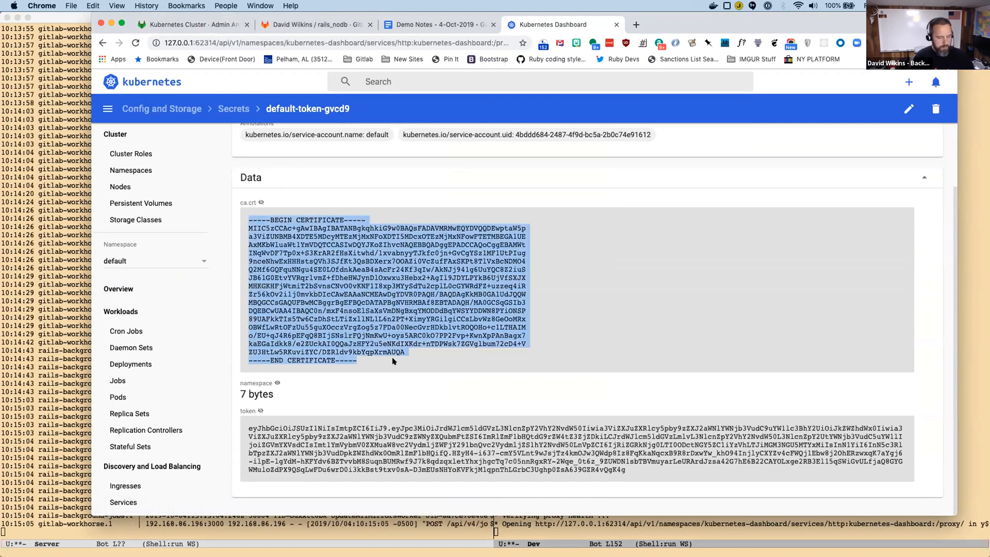
pyautogui.click(206, 24)
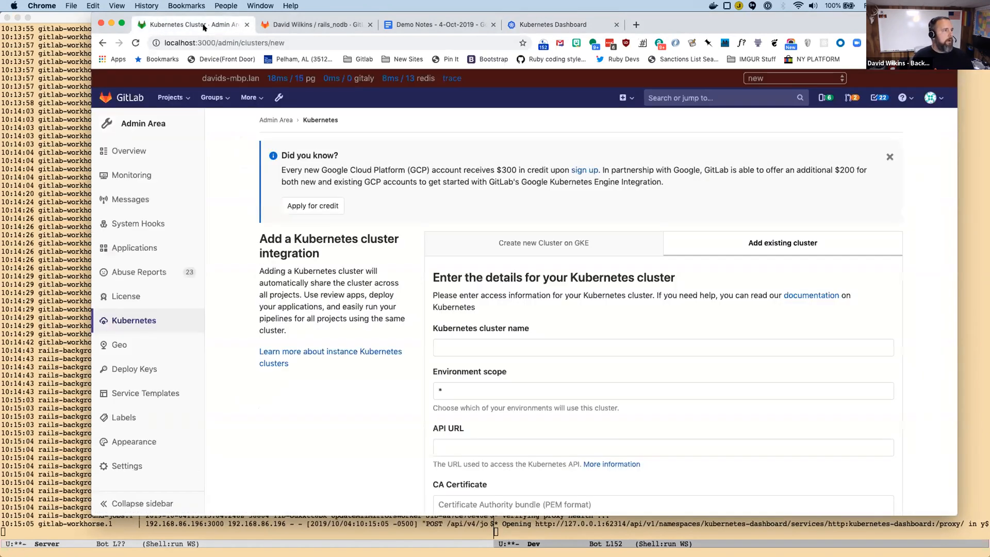
# Name the Kubernetes cluster gdk-demo, leaving the environment scope as *.
pyautogui.click(470, 346)
pyautogui.write('gdk-')
pyautogui.press('Down')
pyautogui.press('Return')
pyautogui.press('Tab')
pyautogui.press('Tab')
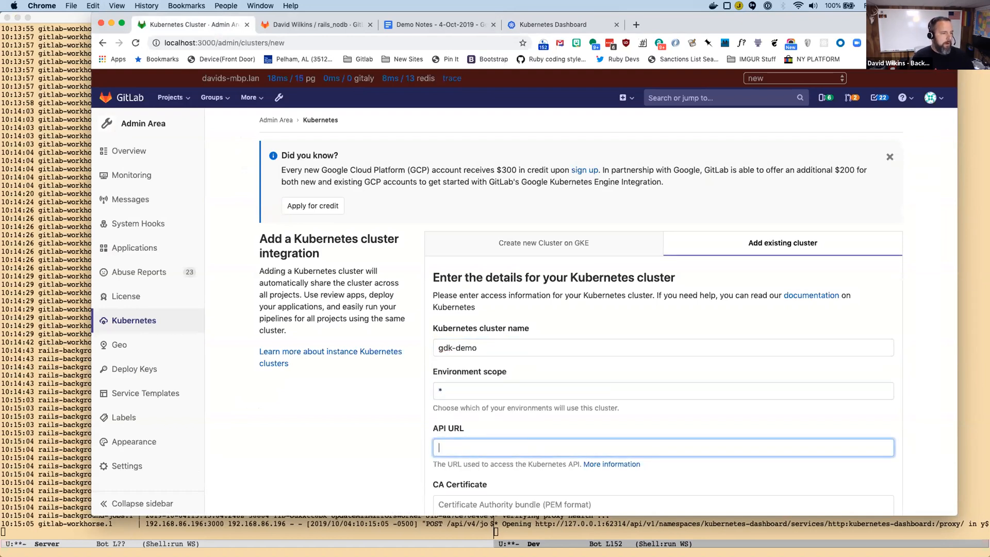
pyautogui.press('Down')
pyautogui.press('Down')
pyautogui.press('Down')
pyautogui.press('Down')
pyautogui.press('Return')
pyautogui.press('super+a')
pyautogui.press('Left')
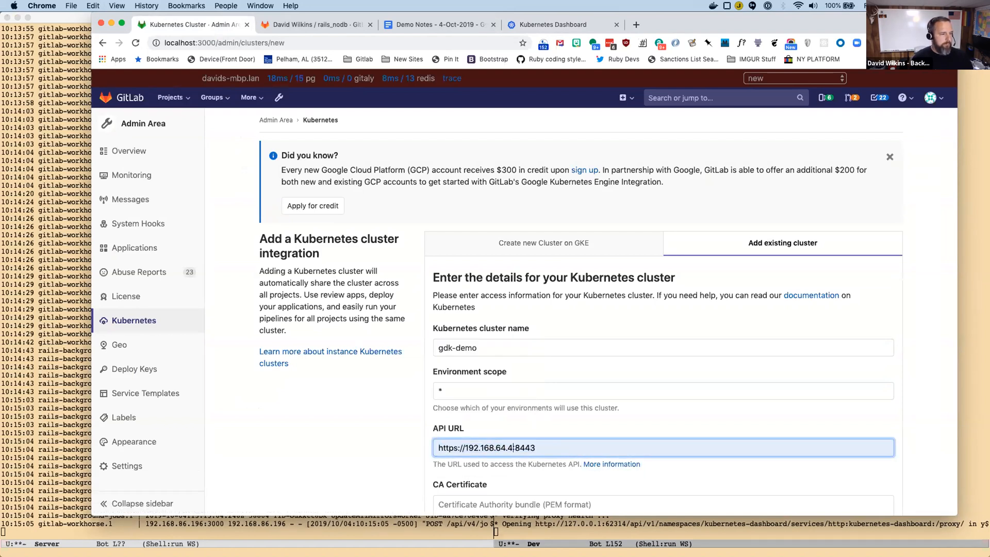
pyautogui.press('BackSpace')
pyautogui.write('36')
pyautogui.press('Tab')
pyautogui.press('Tab')
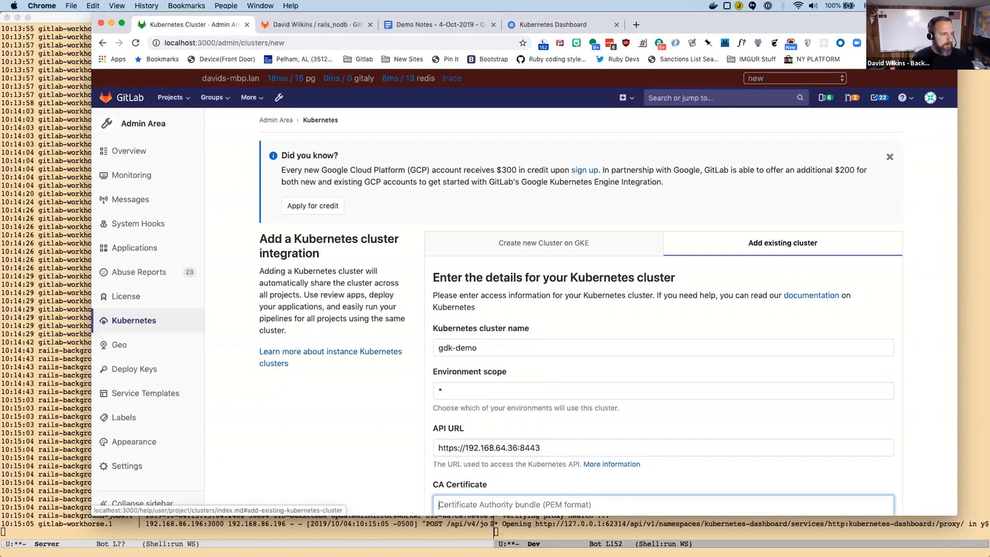
# Paste the copied certificate as the cluster's CA Certificate and proceed to the Service Token field.
pyautogui.press('super+v')
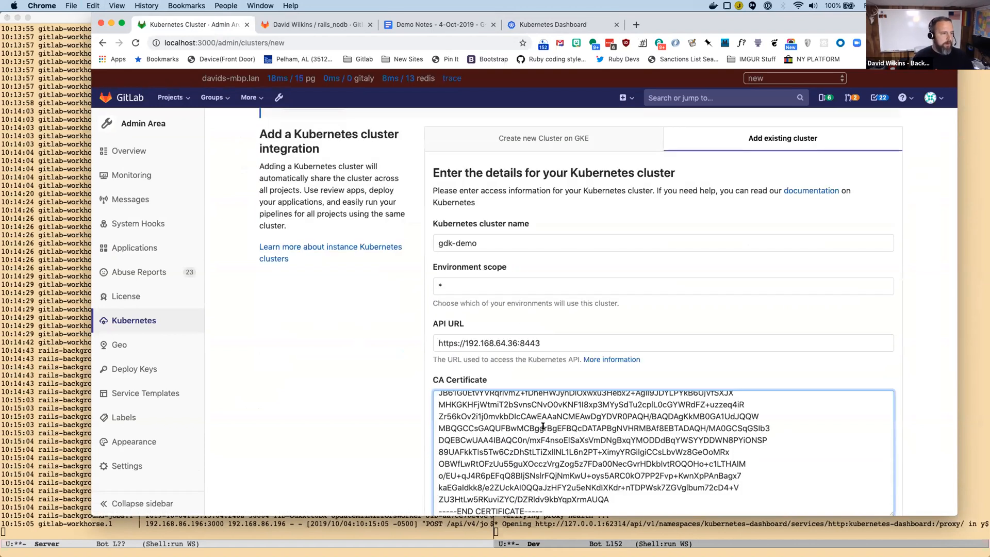
pyautogui.scroll(-4, 317, 409)
pyautogui.scroll(-2, 317, 409)
pyautogui.press('Tab')
pyautogui.press('Tab')
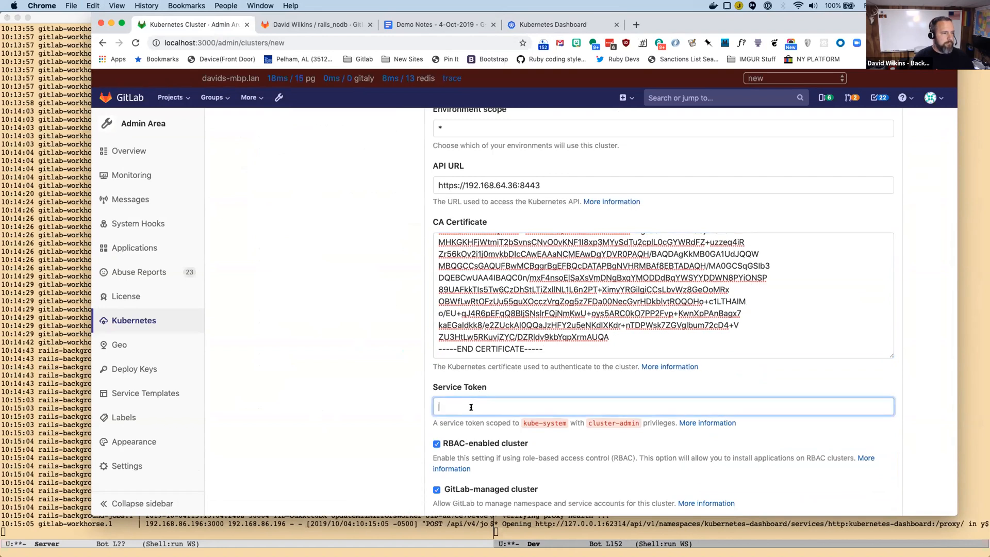
# Copy the token from the Kubernetes dashboard secret into the Service Token field and disable RBAC-enabled cluster.
pyautogui.press('super+Tab')
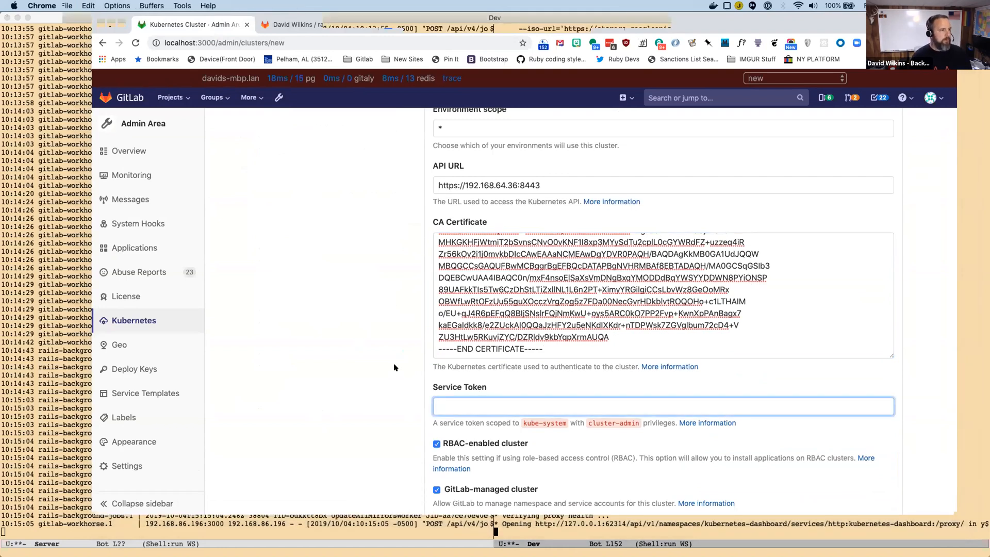
pyautogui.press('super+Tab')
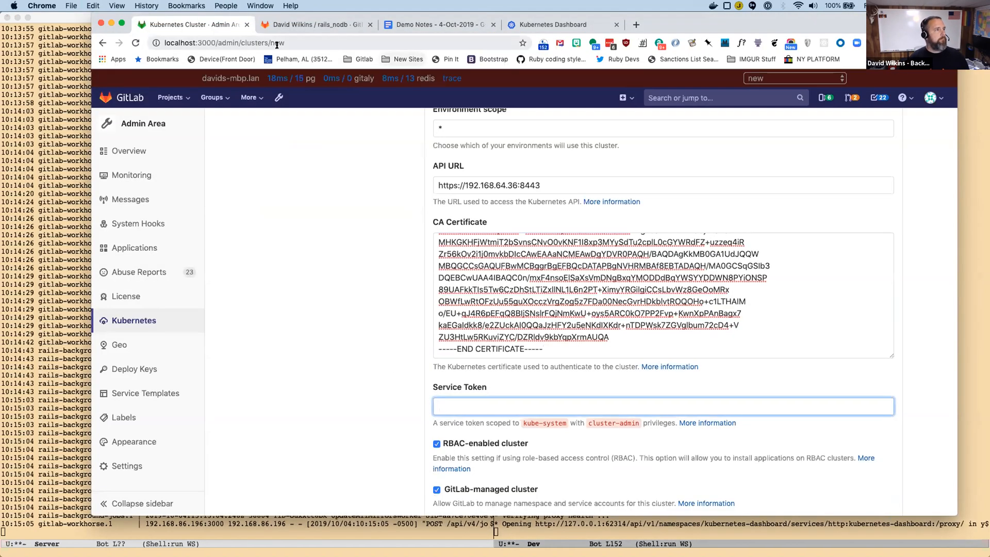
pyautogui.moveTo(671, 32); pyautogui.dragTo(671, 54)
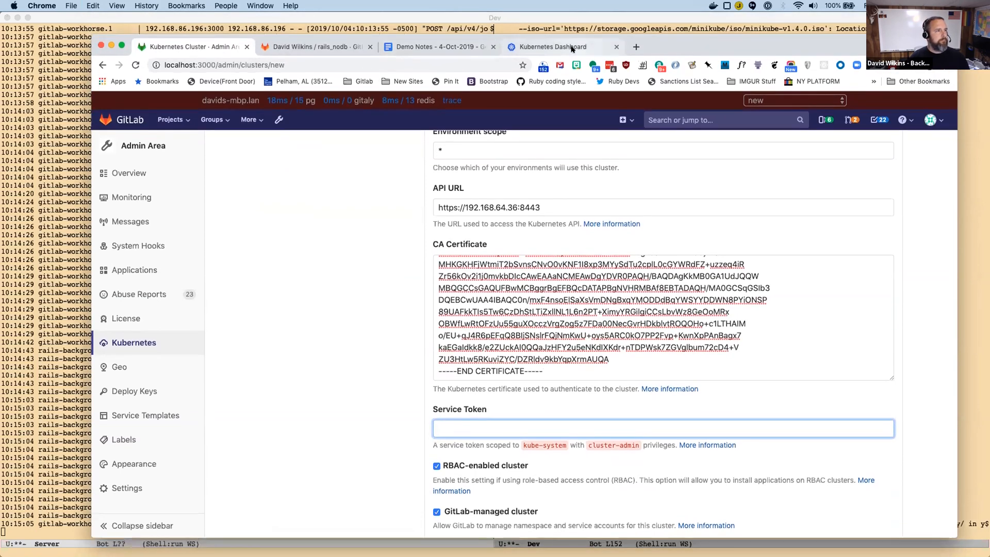
pyautogui.click(571, 47)
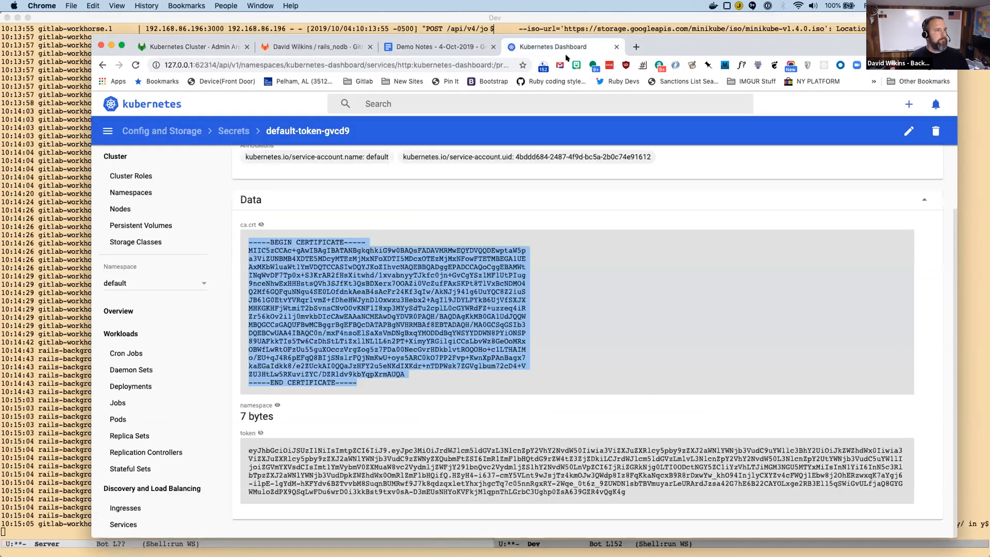
pyautogui.tripleClick(293, 444)
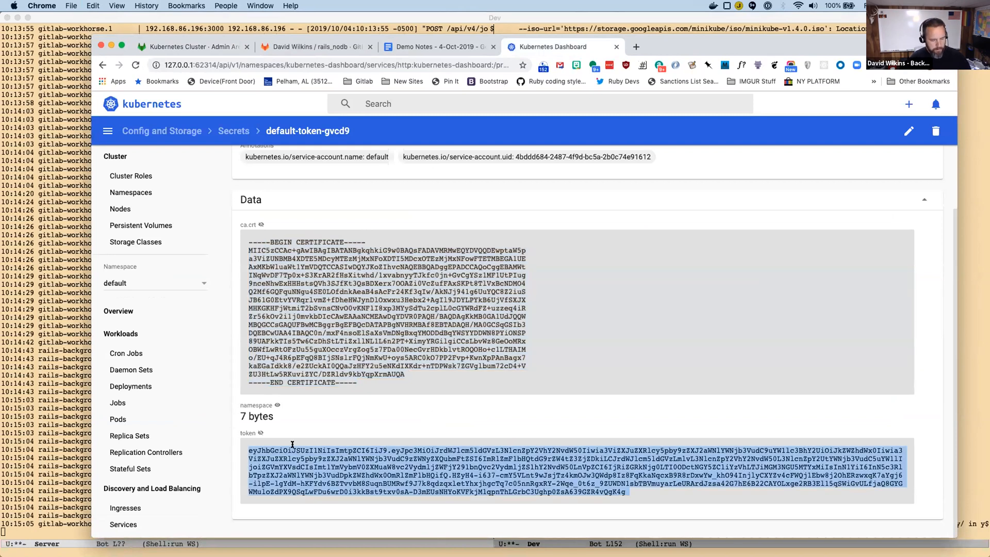
pyautogui.click(176, 48)
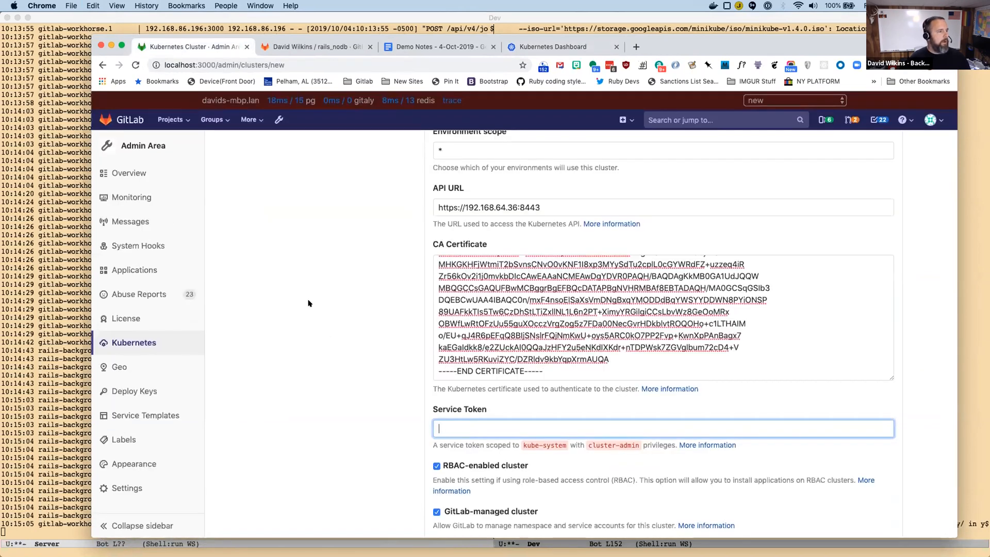
pyautogui.press('super+v')
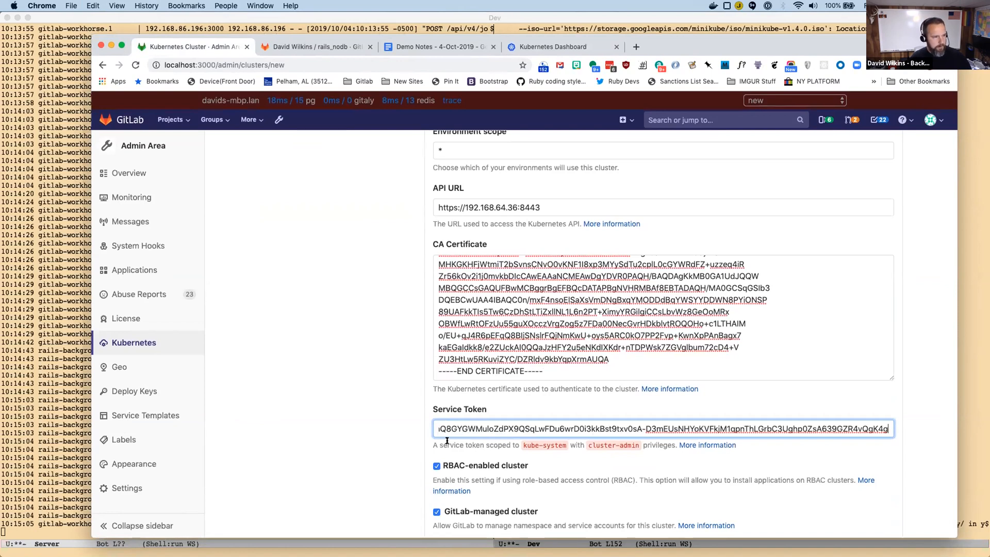
pyautogui.click(437, 466)
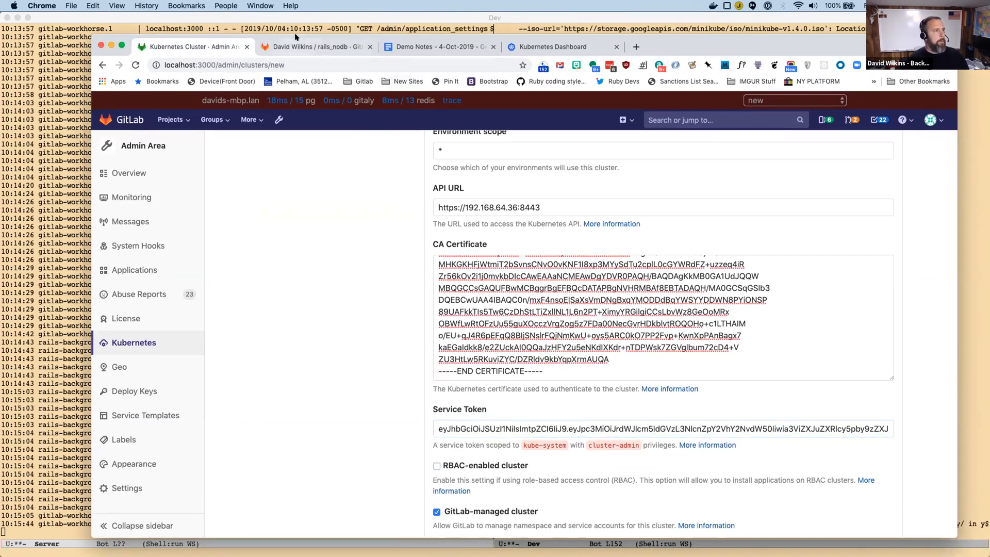
# Copy the kubectl create clusterrolebinding permissive-binding command from the rbac step of the rails_nodb README.
pyautogui.click(306, 47)
pyautogui.scroll(-3, 482, 334)
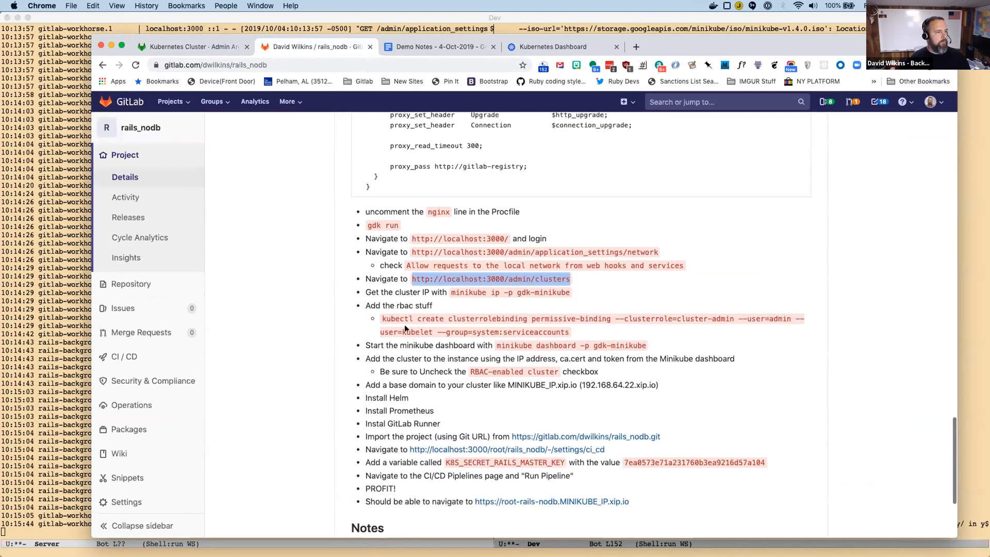
pyautogui.moveTo(381, 313); pyautogui.dragTo(566, 329)
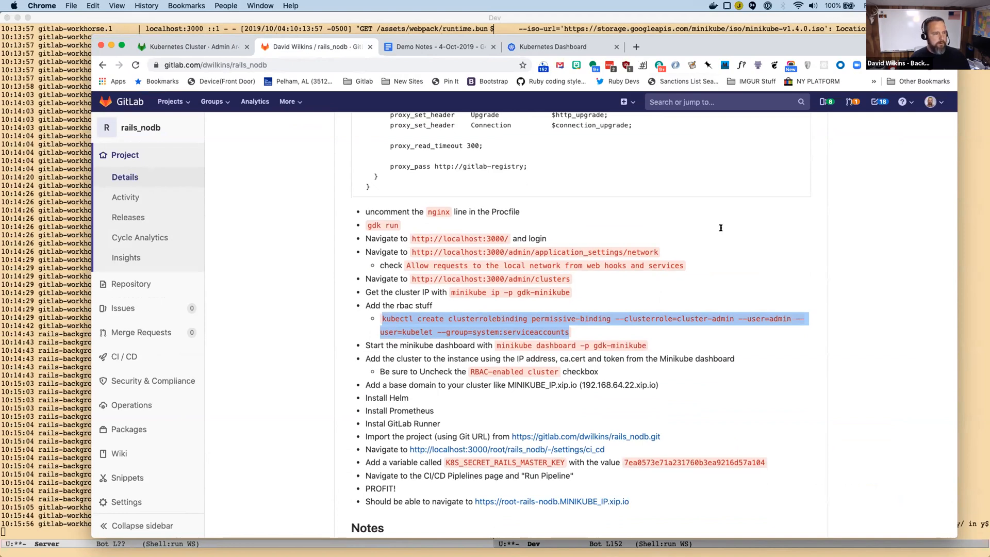
# Switch to the SQL shell buffer in Emacs and run the copied kubectl create clusterrolebinding permissive-binding command.
pyautogui.press('super+Tab')
pyautogui.press('super+Tab')
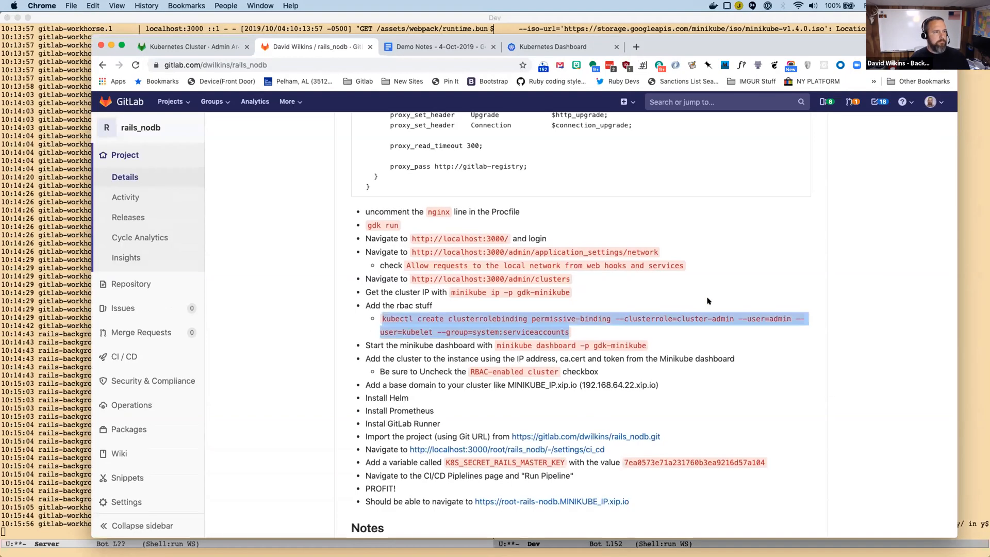
pyautogui.press('super+Tab')
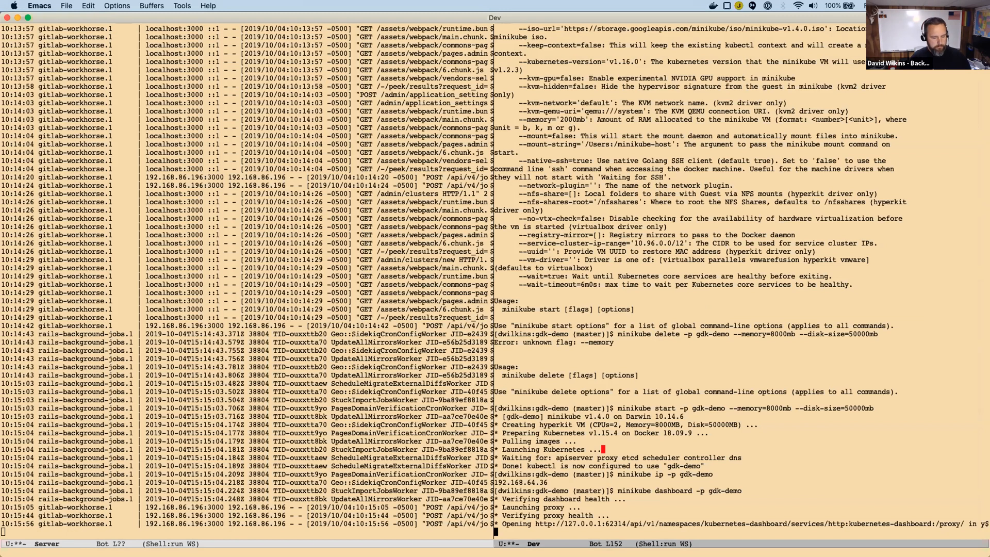
pyautogui.hotkey('ctrl', 'x')
pyautogui.write('bsql')
pyautogui.press('Return')
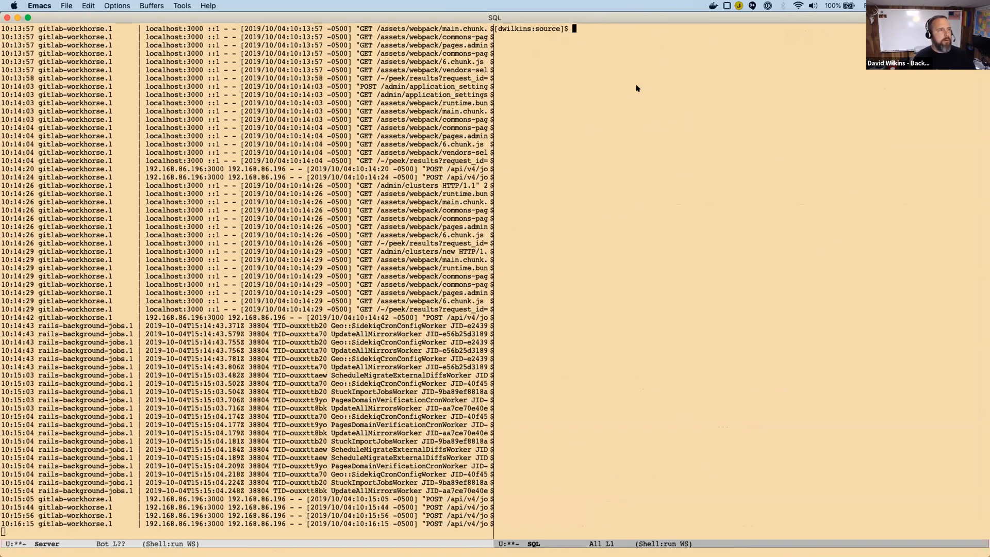
pyautogui.press('super+v')
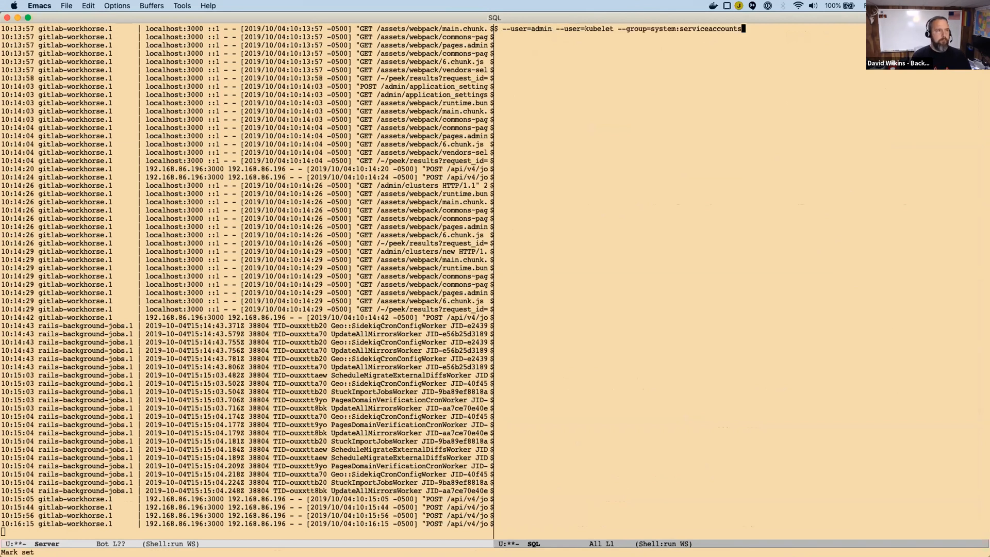
pyautogui.press('Return')
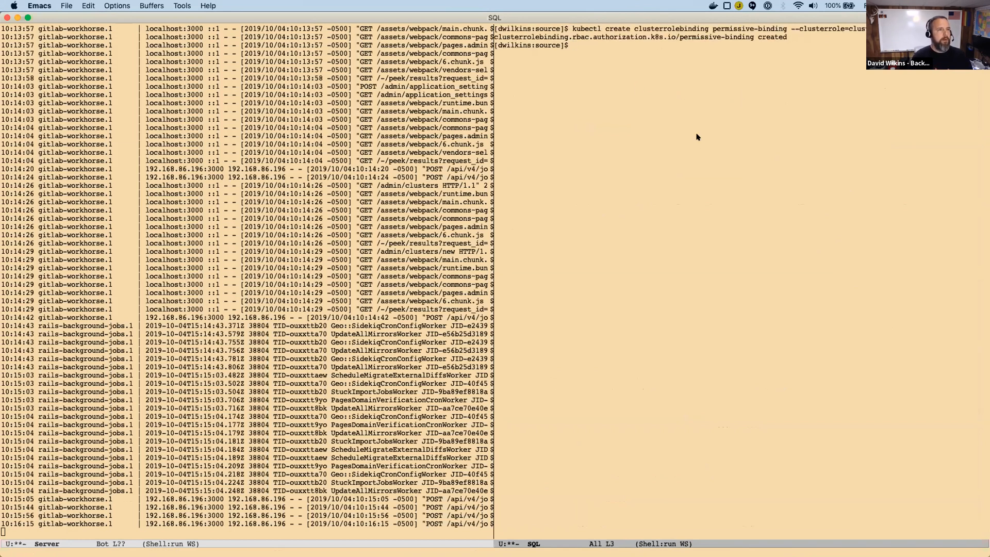
# Return to the local GitLab admin area in Chrome and submit the completed form to add the Kubernetes cluster.
pyautogui.press('super+Tab')
pyautogui.scroll(-5, 519, 286)
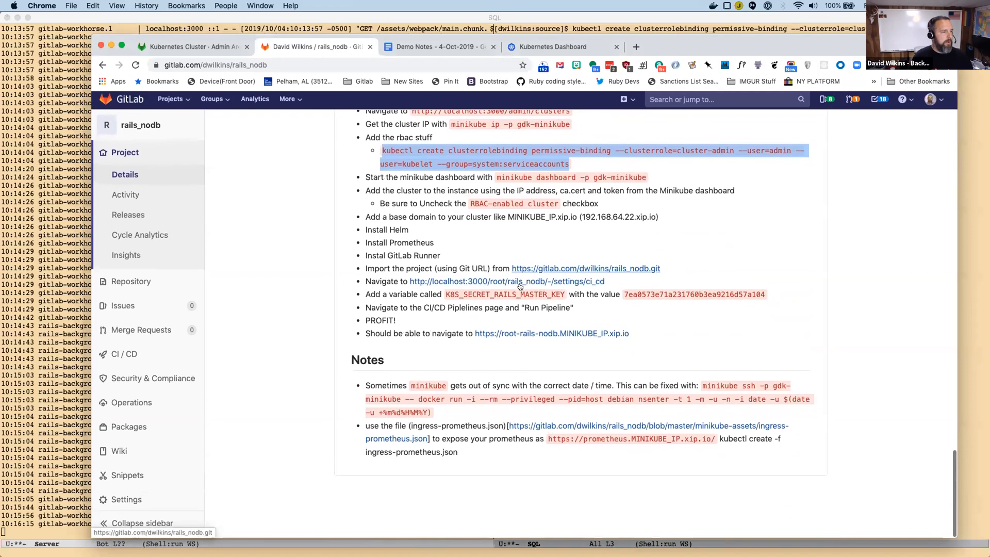
pyautogui.click(187, 47)
pyautogui.scroll(-2, 486, 454)
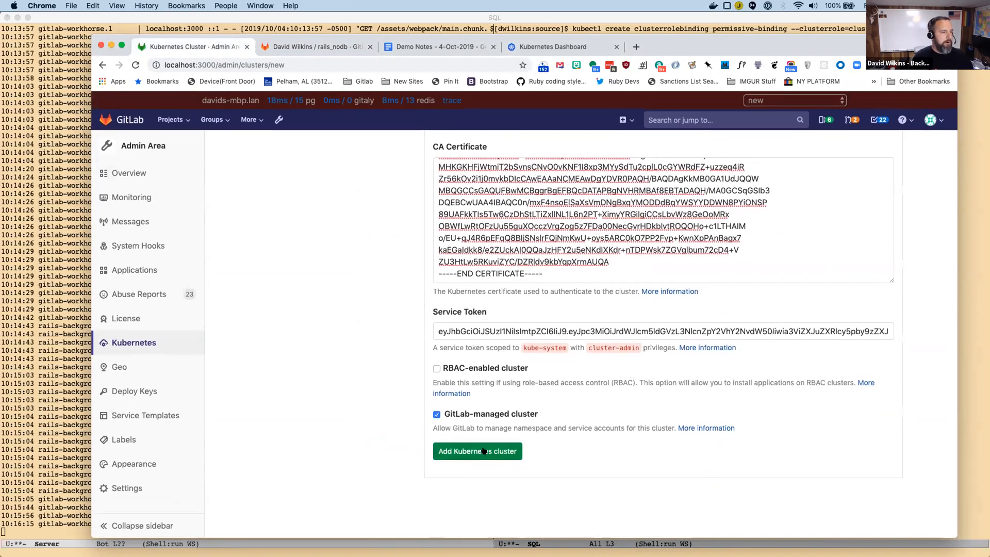
pyautogui.click(485, 452)
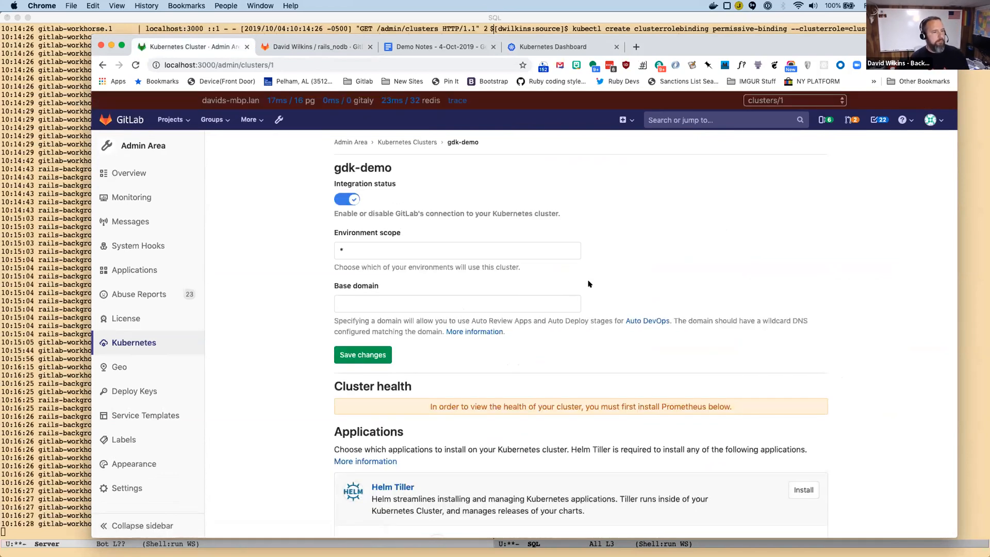
# Install Helm Tiller on the gdk-demo cluster.
pyautogui.scroll(-5, 590, 284)
pyautogui.click(789, 252)
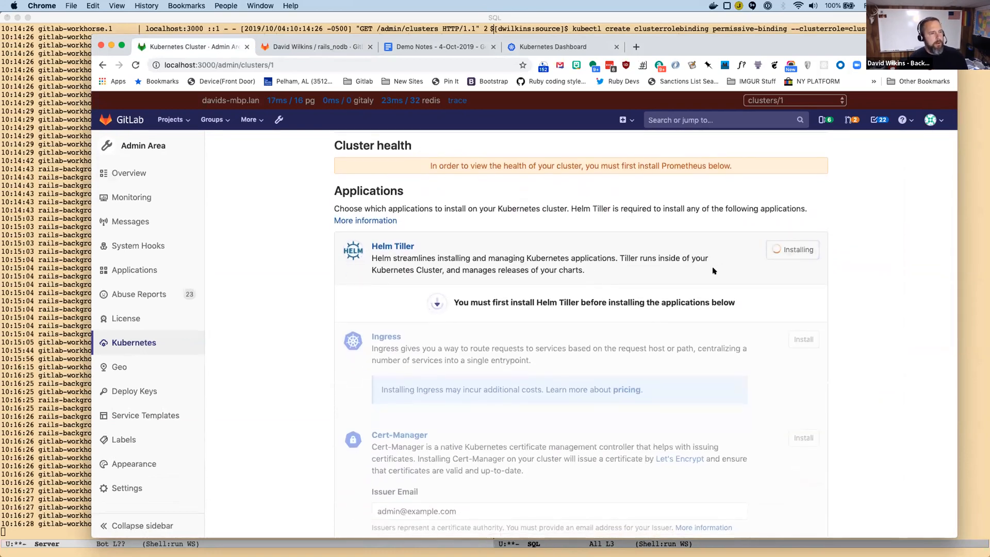
pyautogui.scroll(-4, 713, 271)
pyautogui.scroll(1, 718, 358)
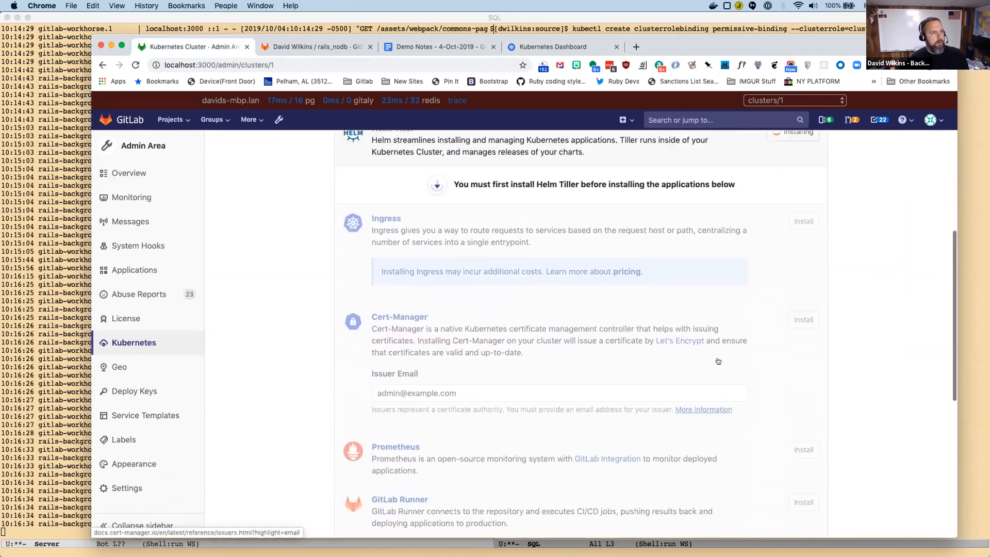
# Install Prometheus and GitLab Runner on the gdk-demo cluster once Helm Tiller is available.
pyautogui.scroll(1, 718, 361)
pyautogui.scroll(-3, 720, 361)
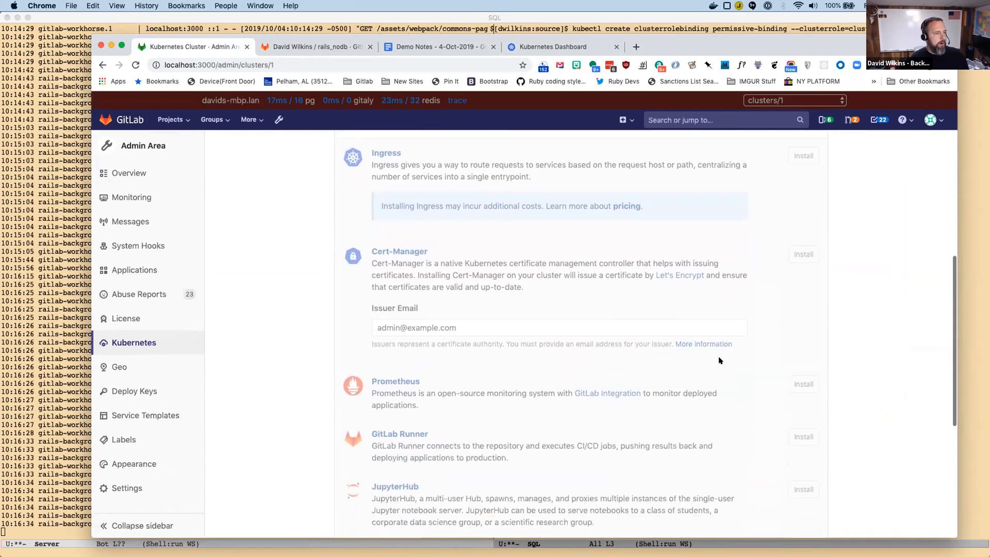
pyautogui.scroll(-1, 732, 359)
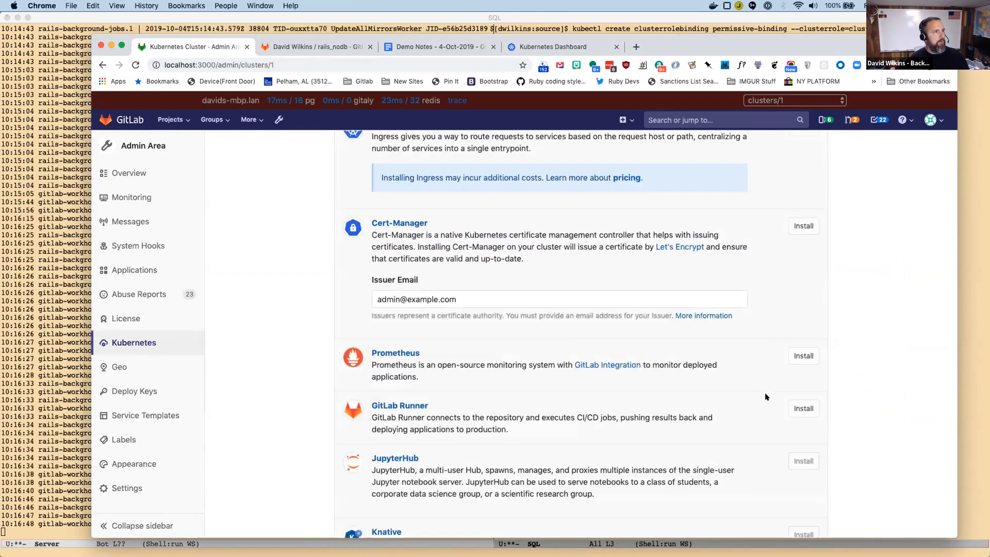
pyautogui.click(804, 355)
pyautogui.click(797, 409)
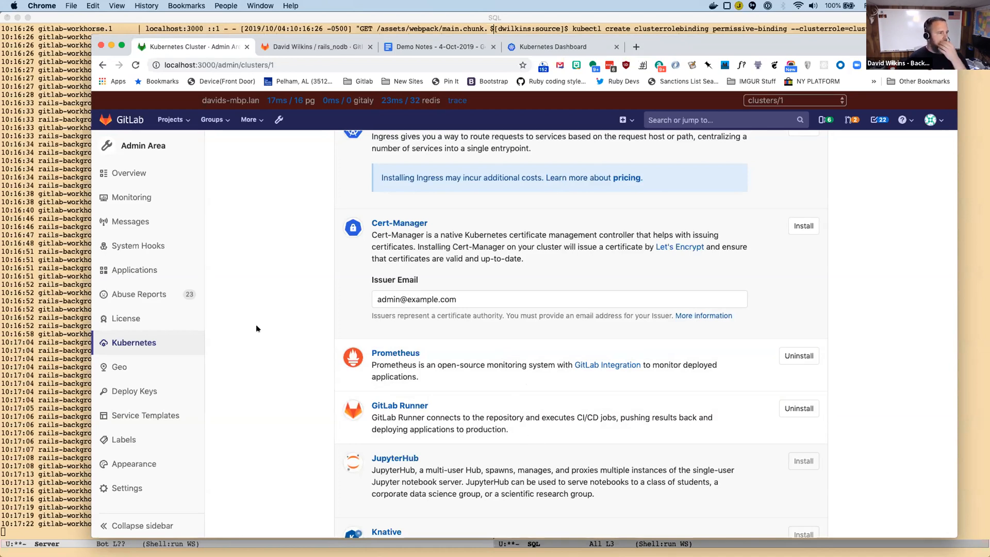
# Check the rails_nodb README for the remaining cluster setup instructions, including the base domain format.
pyautogui.scroll(3, 258, 366)
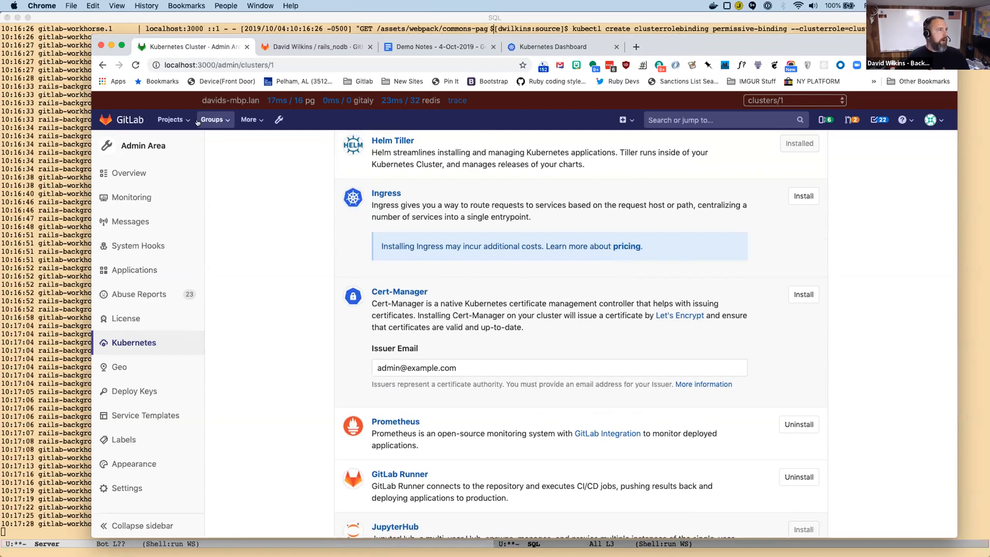
pyautogui.click(166, 117)
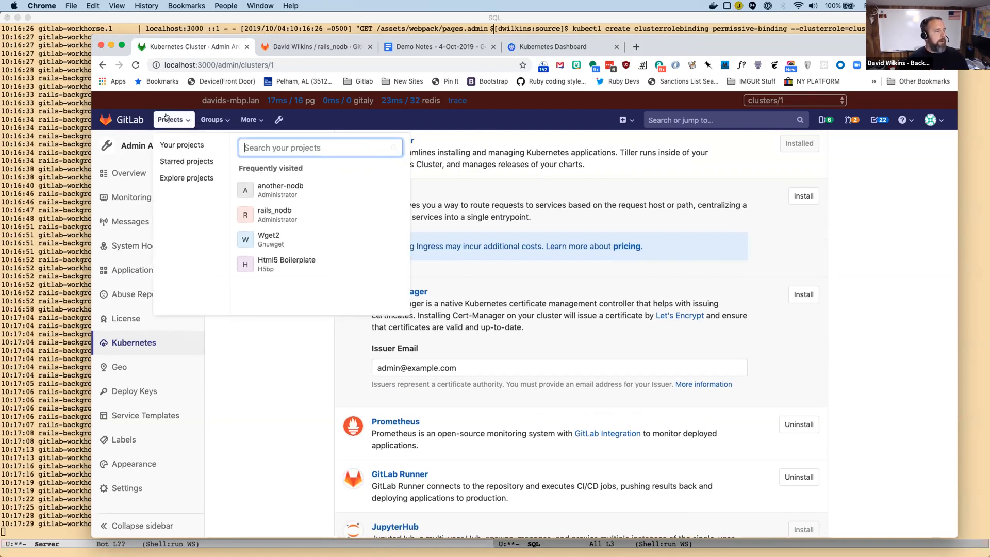
pyautogui.click(261, 352)
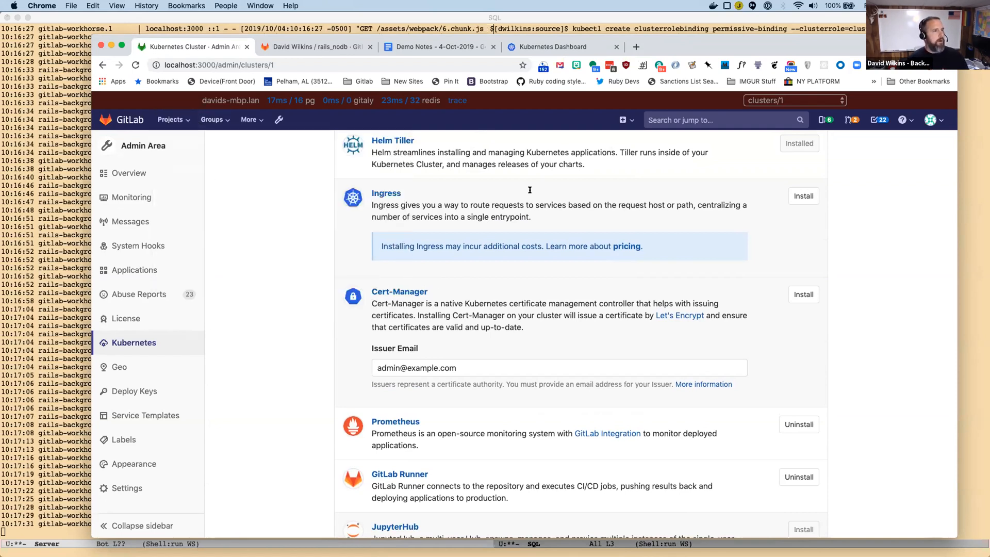
pyautogui.click(325, 48)
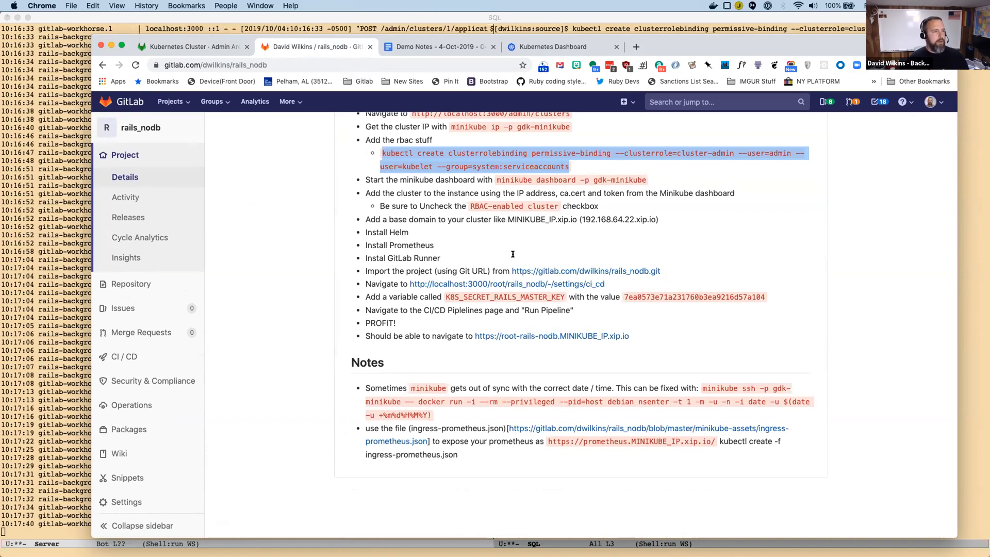
# Fill the gdk-demo cluster's base domain with the previously used entry 192.168.40.1.xip.io.
pyautogui.click(197, 49)
pyautogui.scroll(7, 401, 310)
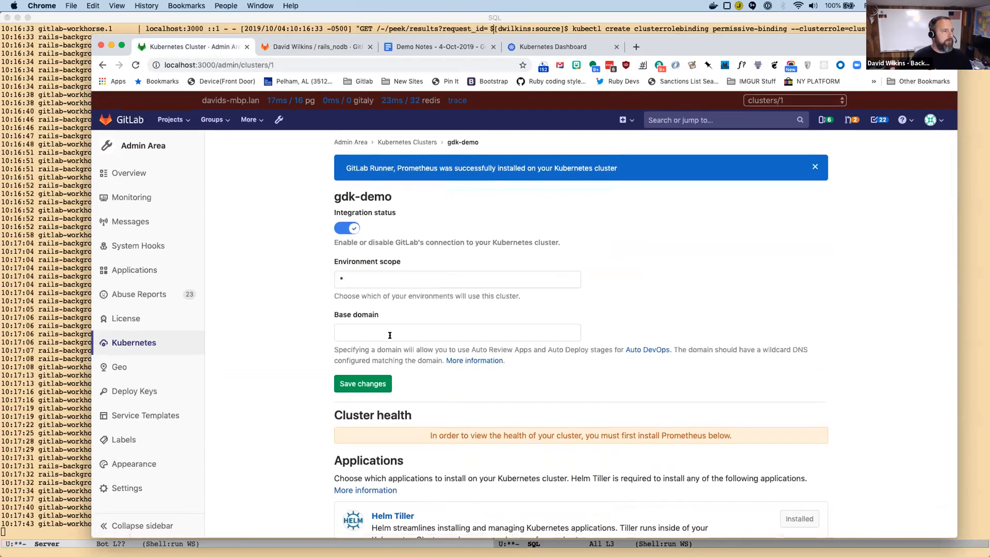
pyautogui.click(389, 333)
pyautogui.press('Down')
pyautogui.press('Down')
pyautogui.press('Down')
pyautogui.press('Up')
pyautogui.press('Tab')
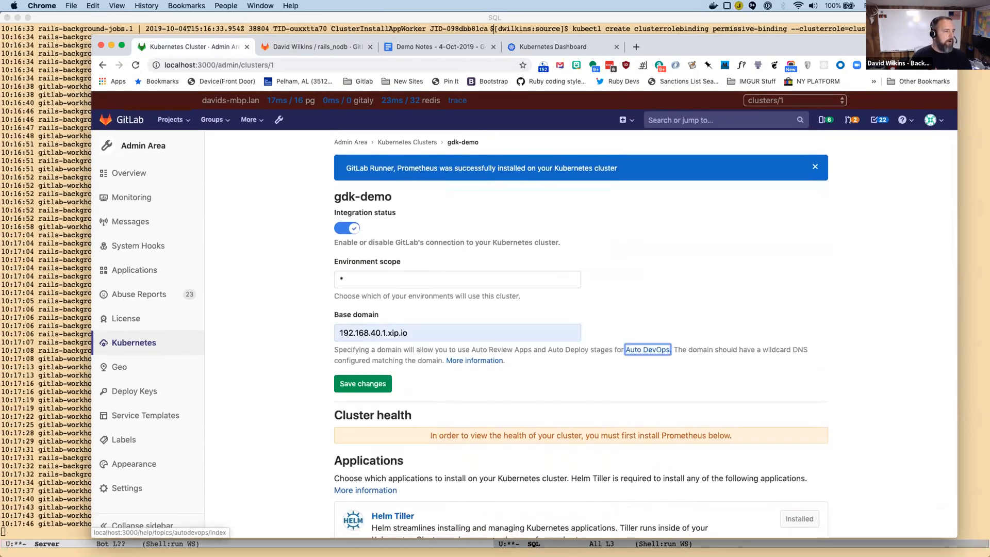
# Change the cluster's base domain to 192.168.64.36.xip.io and save the changes.
pyautogui.click(344, 333)
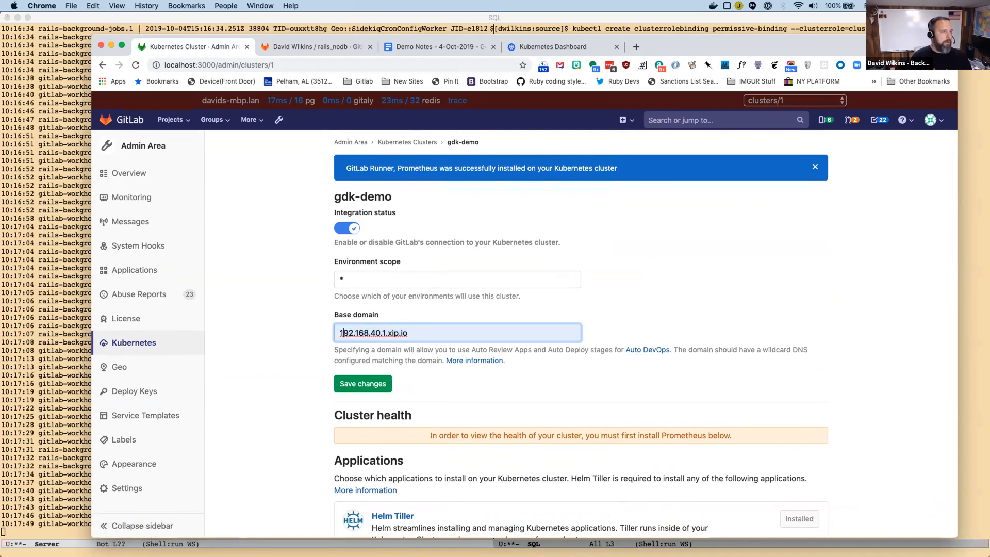
pyautogui.press('BackSpace')
pyautogui.press('BackSpace')
pyautogui.press('BackSpace')
pyautogui.press('BackSpace')
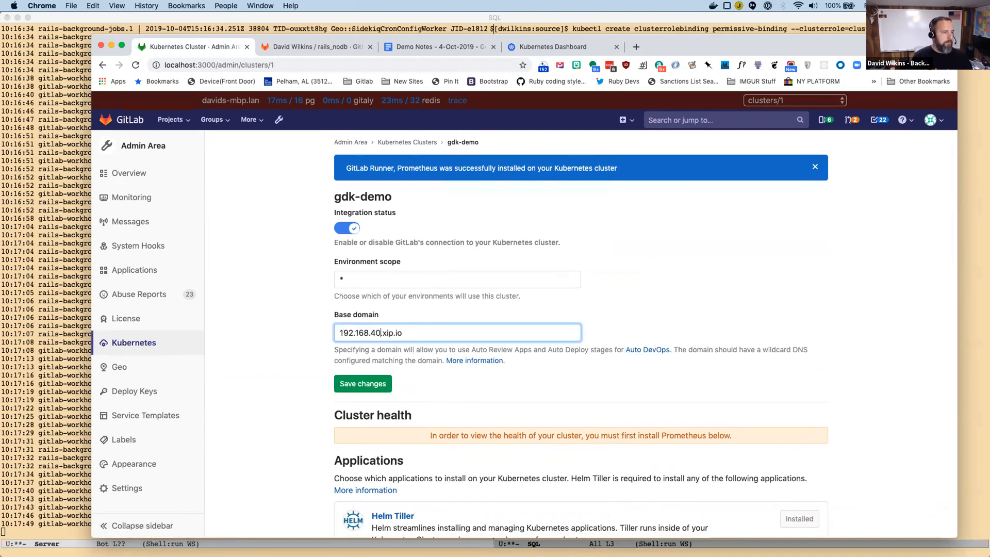
pyautogui.write('6')
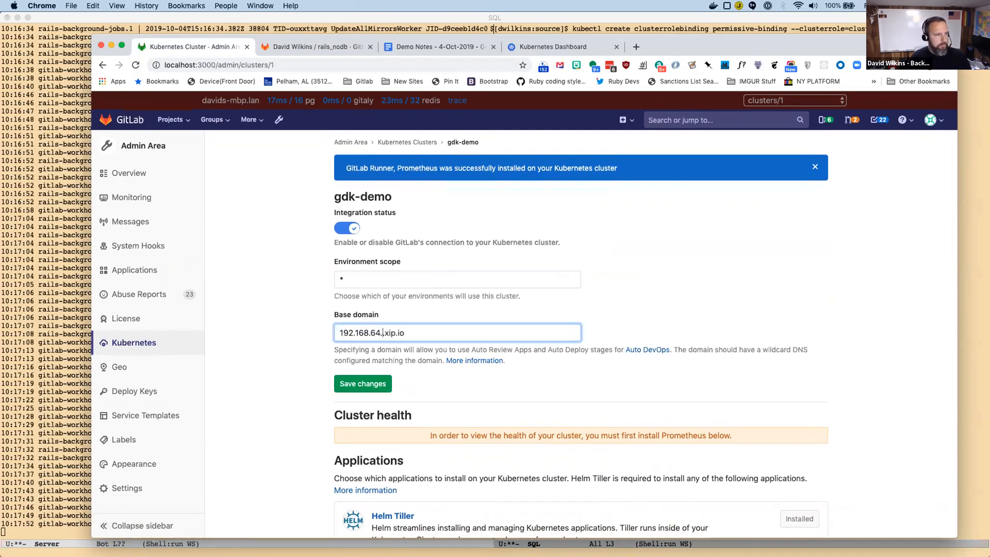
pyautogui.press('Tab')
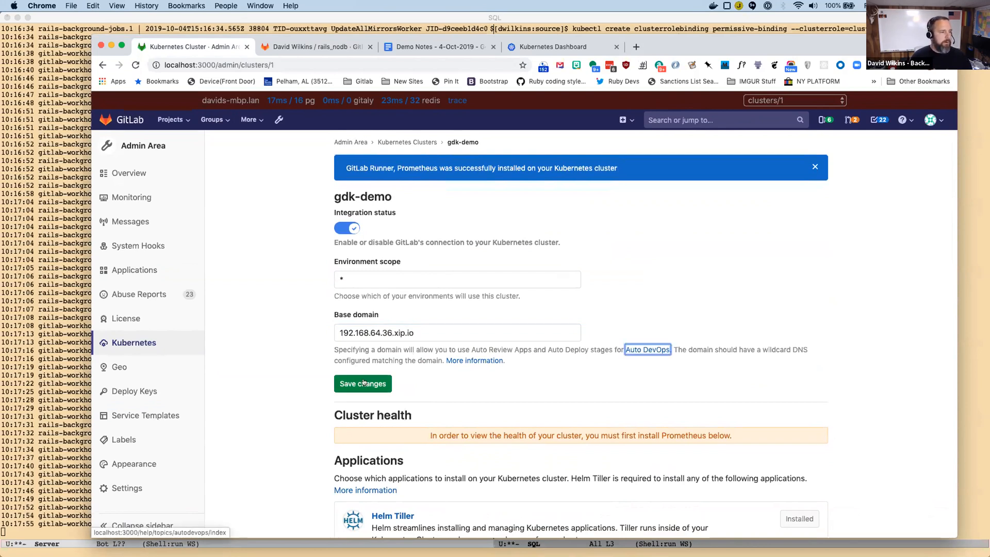
pyautogui.click(362, 383)
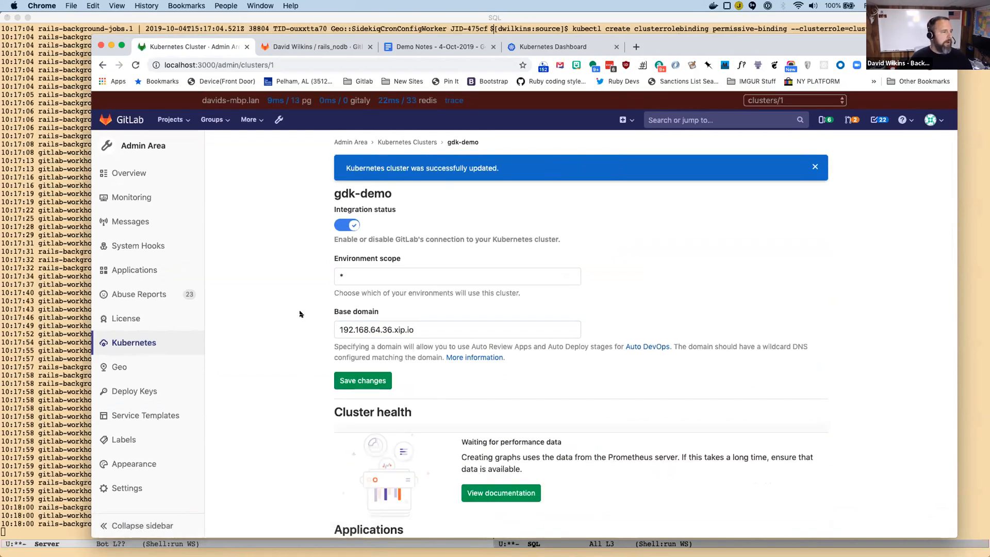
# Look over the README and examine the gdk-demo cluster health graphs for CPU and memory usage.
pyautogui.click(328, 46)
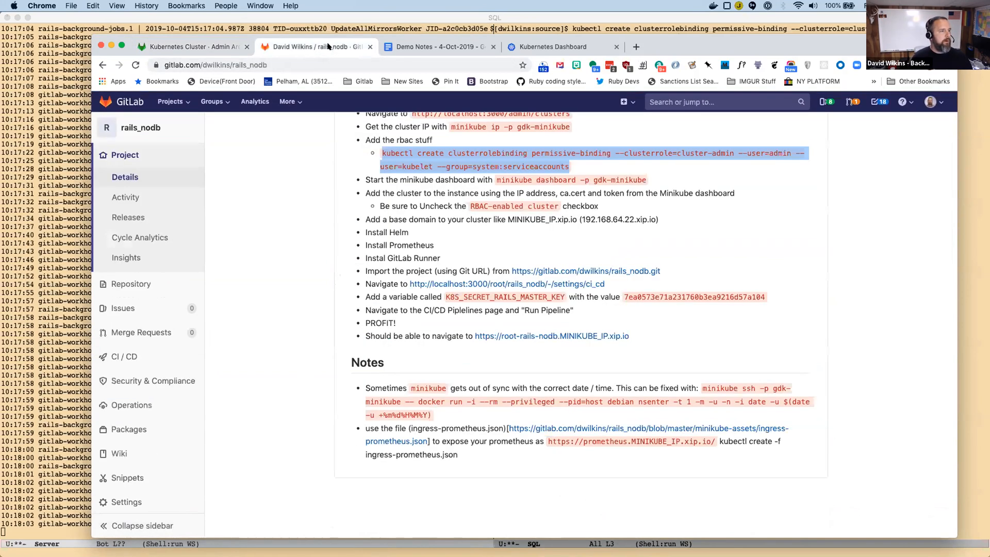
pyautogui.click(202, 46)
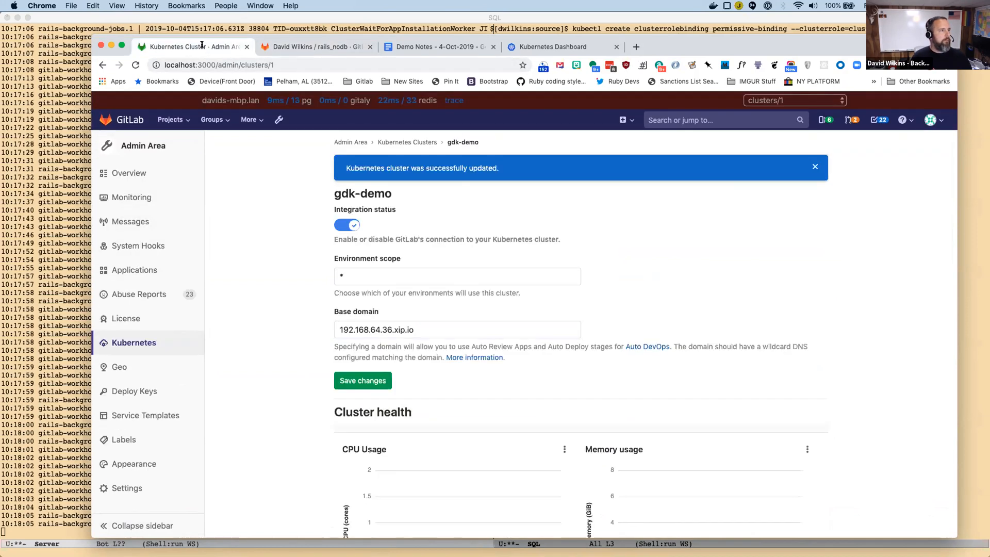
pyautogui.scroll(-5, 464, 284)
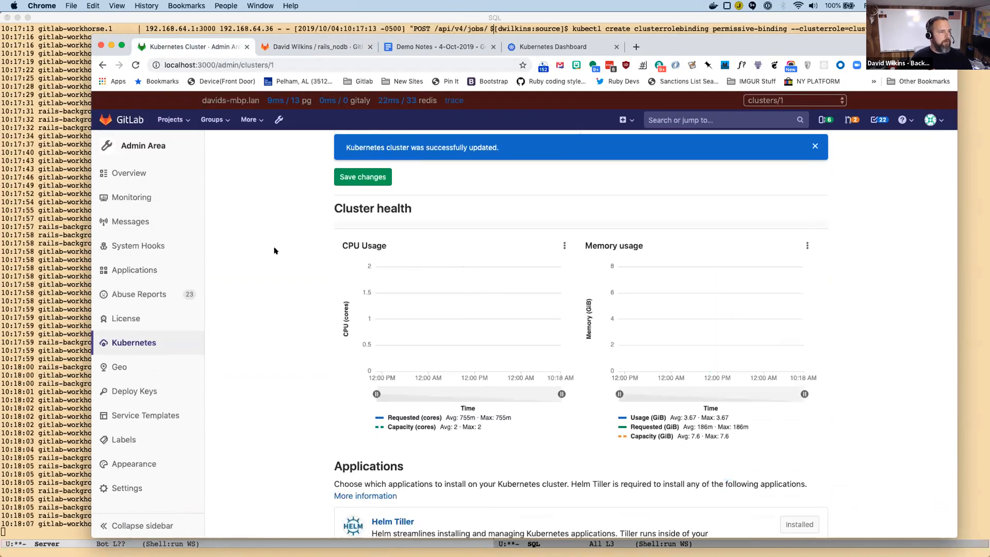
pyautogui.scroll(3, 274, 250)
# Copy the HTTPS clone URL of the rails_nodb project on gitlab.com.
pyautogui.click(317, 46)
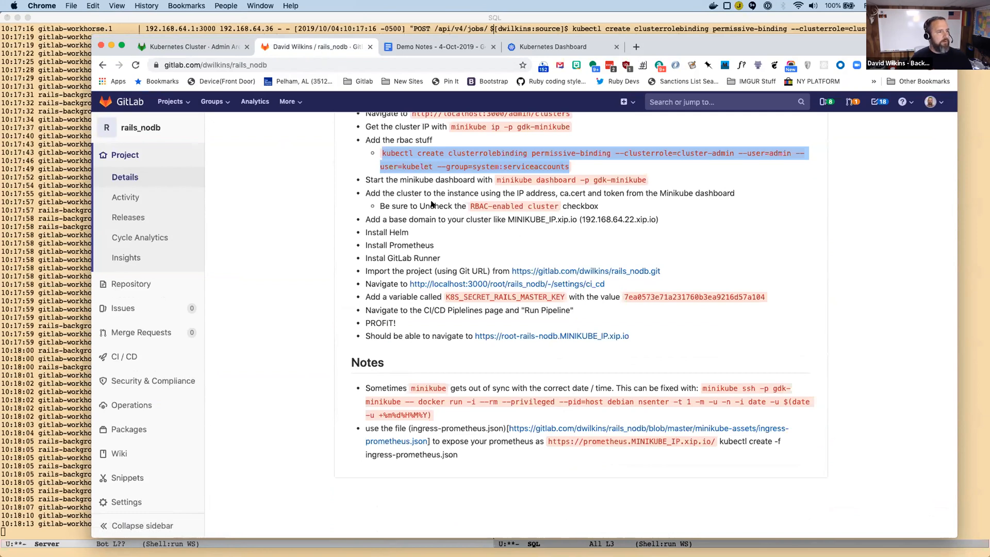
pyautogui.scroll(3, 428, 247)
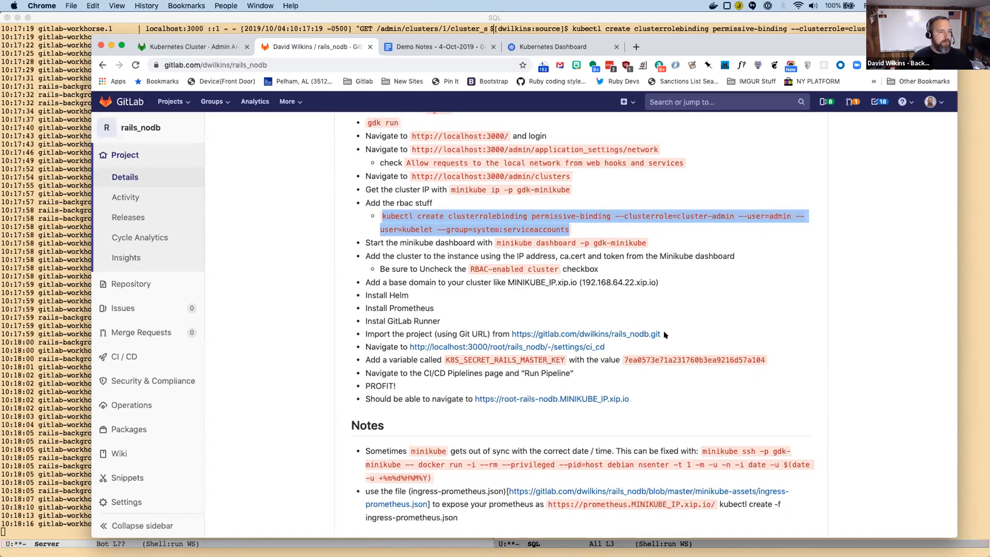
pyautogui.scroll(15, 621, 230)
pyautogui.scroll(5, 621, 231)
pyautogui.click(812, 160)
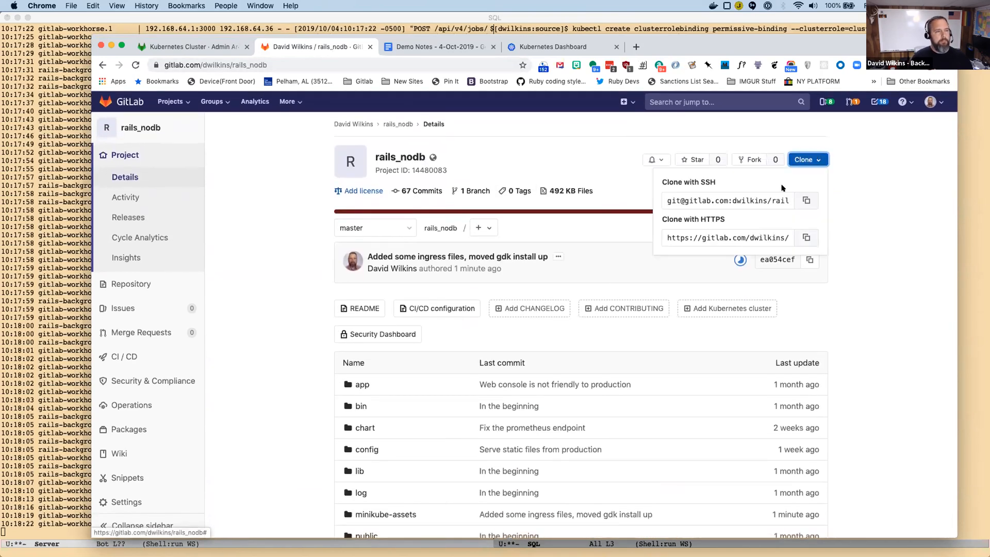
pyautogui.click(806, 237)
# Start a new project in local GitLab as an import from a repository URL.
pyautogui.click(227, 48)
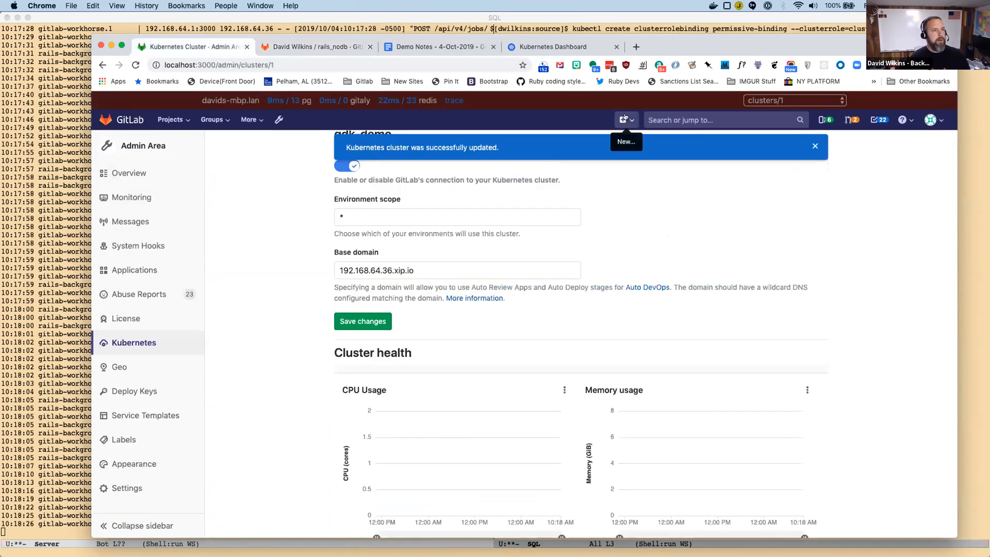
pyautogui.click(625, 118)
pyautogui.click(548, 143)
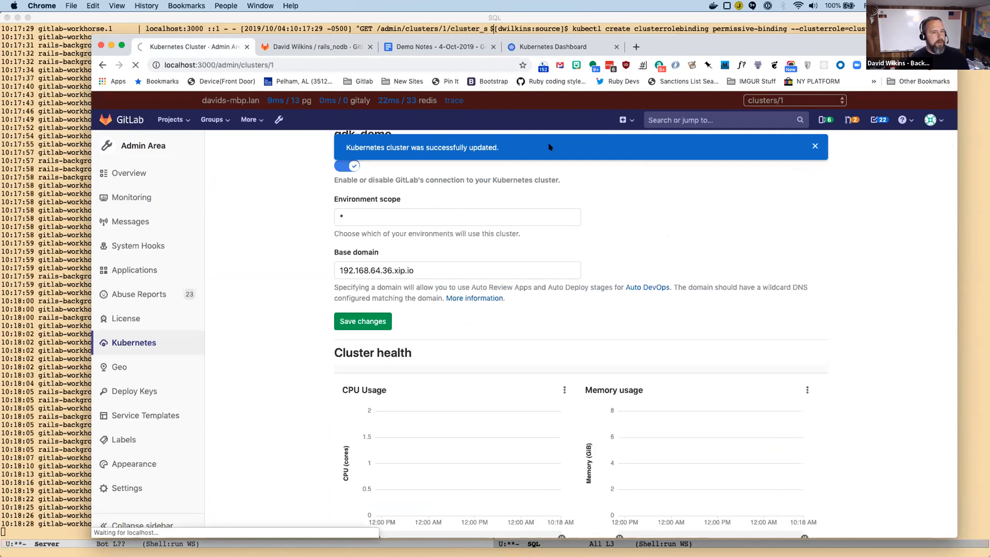
pyautogui.click(765, 150)
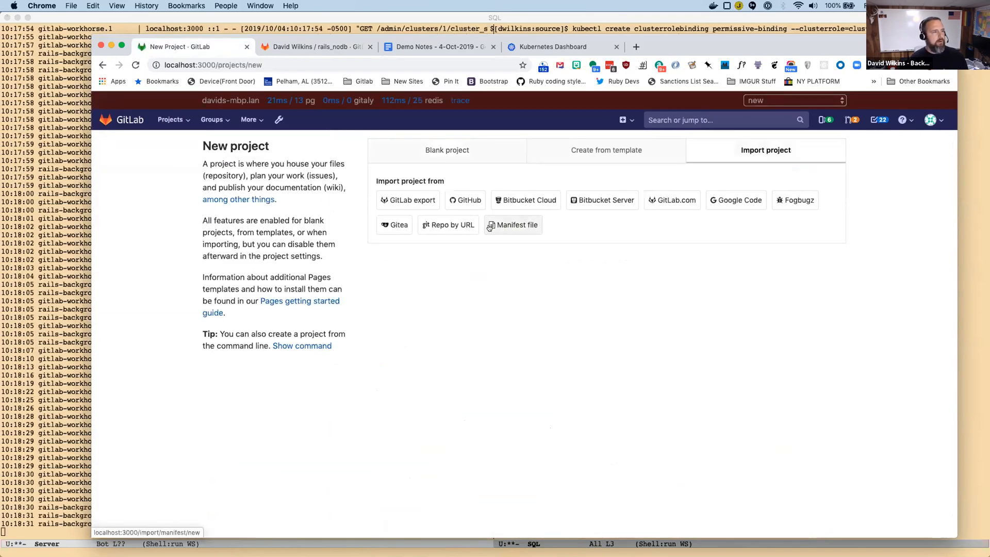
pyautogui.click(448, 224)
# Enter the copied rails_nodb HTTPS clone URL as the Git repository URL, leaving the optional credentials empty.
pyautogui.click(456, 287)
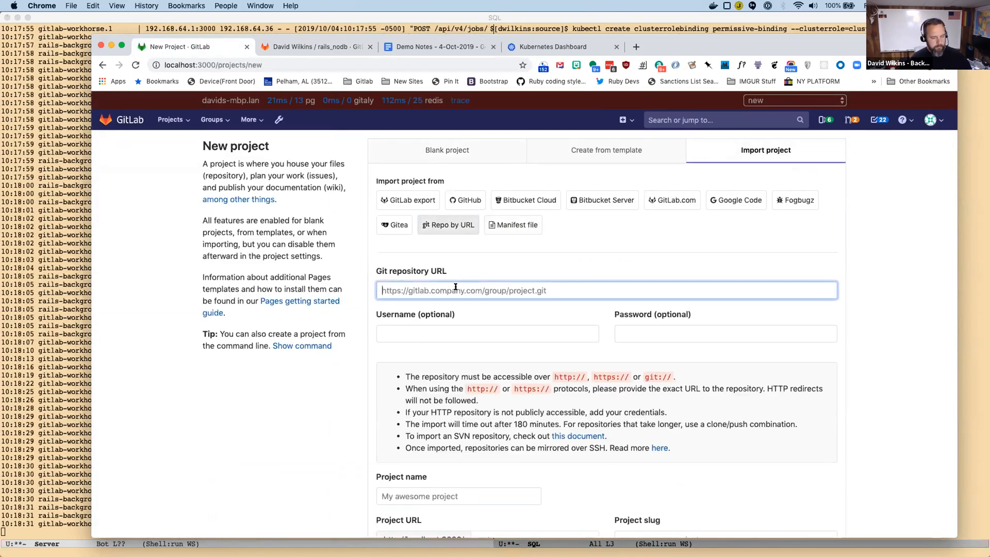
pyautogui.press('super+v')
pyautogui.press('Tab')
pyautogui.press('Tab')
pyautogui.press('Tab')
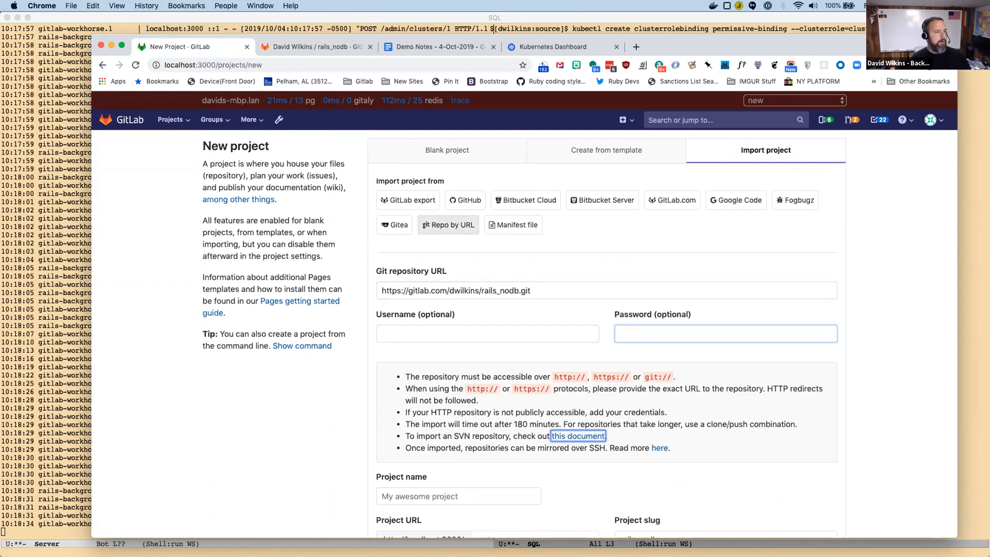
# Name the imported project rails_nodb, set its visibility level to Public and create the project.
pyautogui.scroll(-3, 434, 400)
pyautogui.click(434, 349)
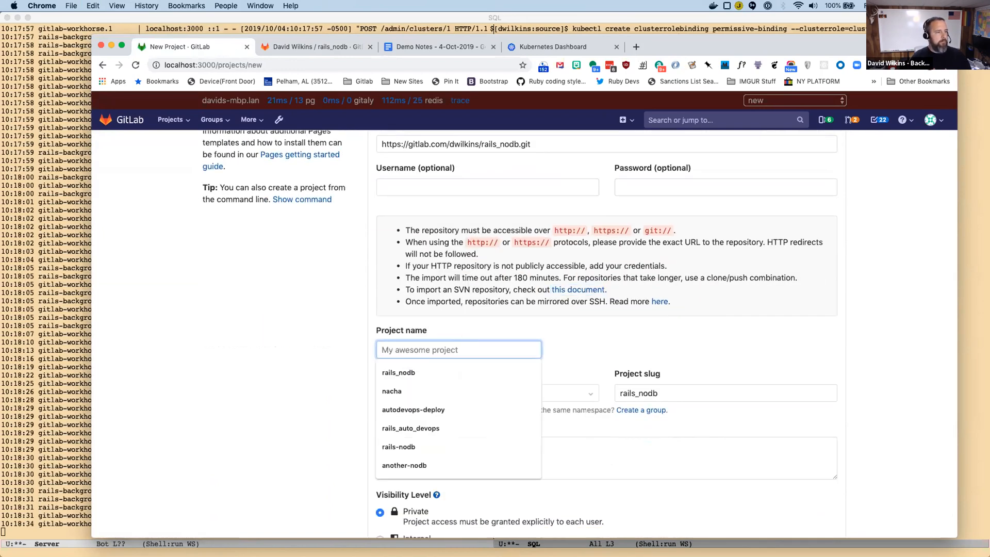
pyautogui.write('rails_nodb')
pyautogui.press('Tab')
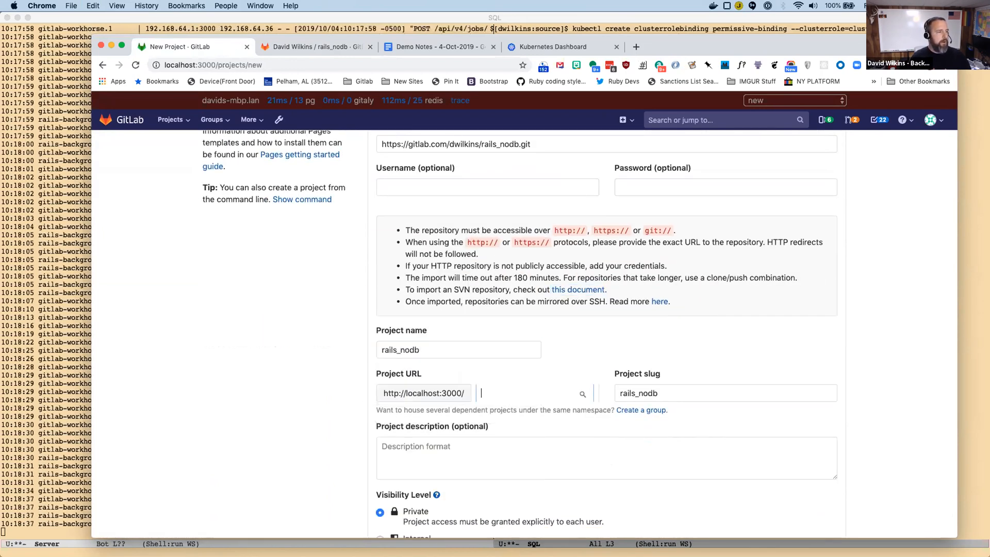
pyautogui.scroll(-5, 575, 410)
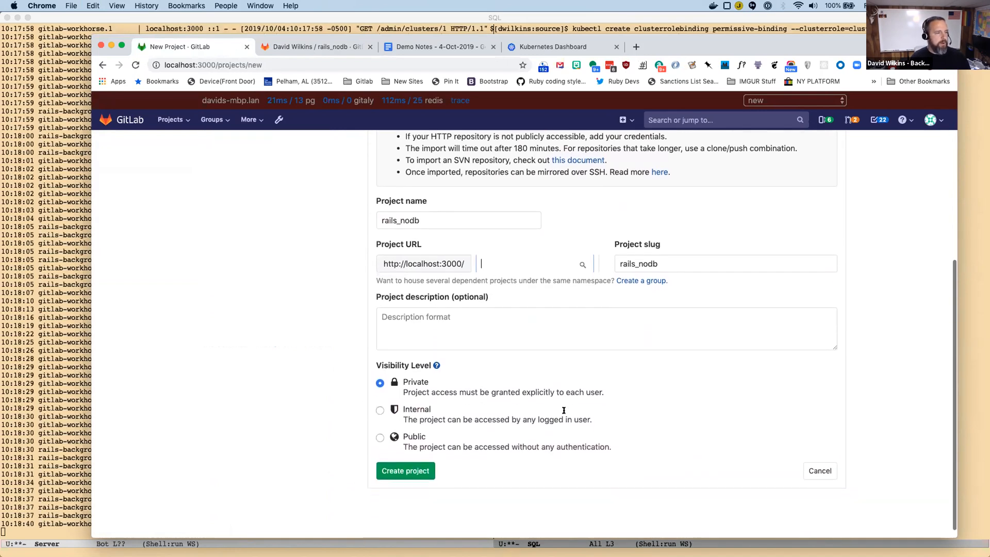
pyautogui.rightClick(382, 436)
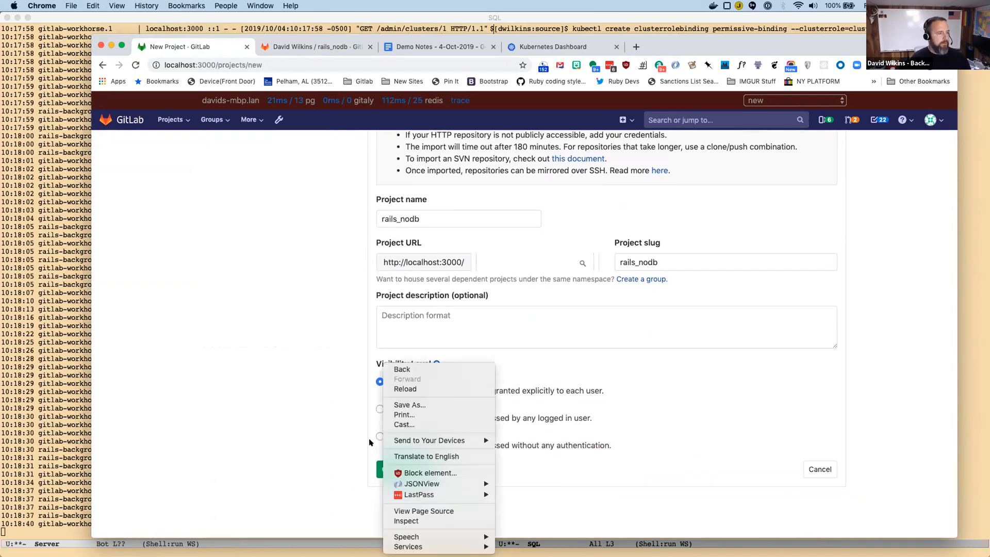
pyautogui.click(331, 432)
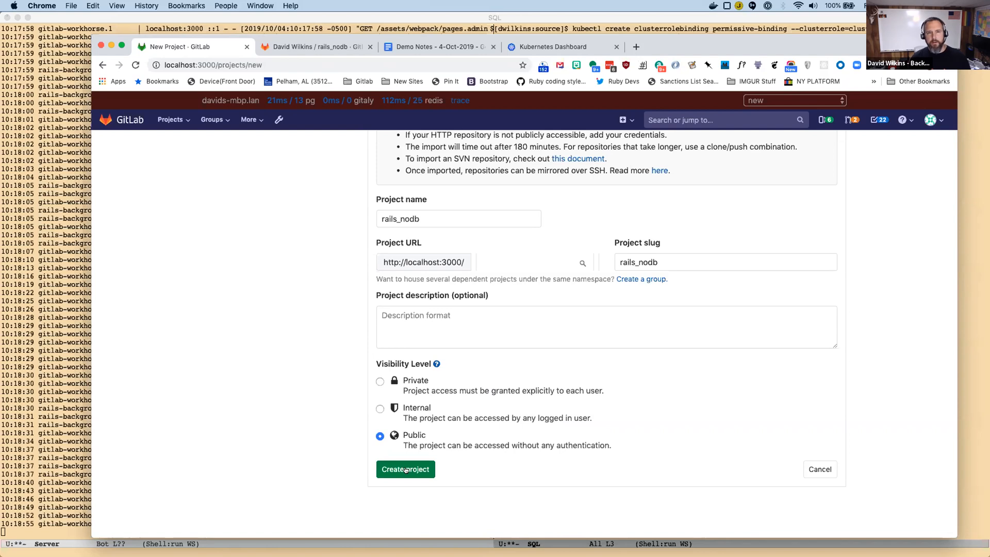
pyautogui.click(406, 470)
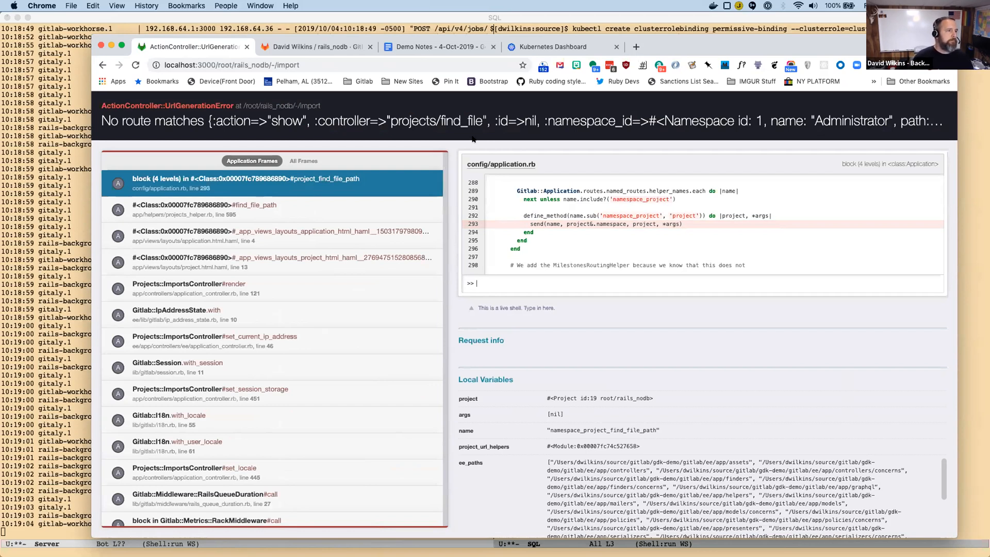
# Leave the error page and open the newly imported rails_nodb project from the local GitLab project list.
pyautogui.moveTo(473, 128)
pyautogui.scroll(-3, 473, 129)
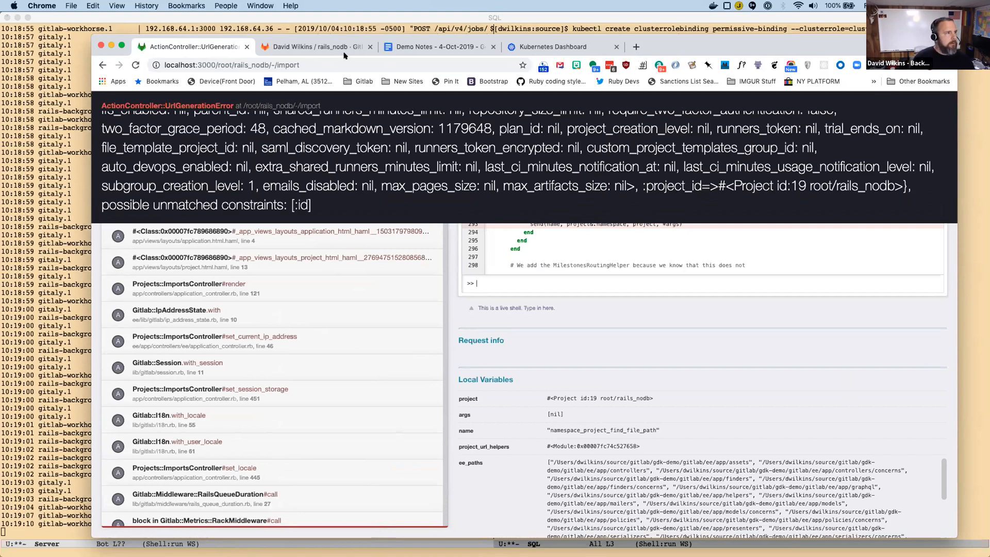
pyautogui.click(328, 47)
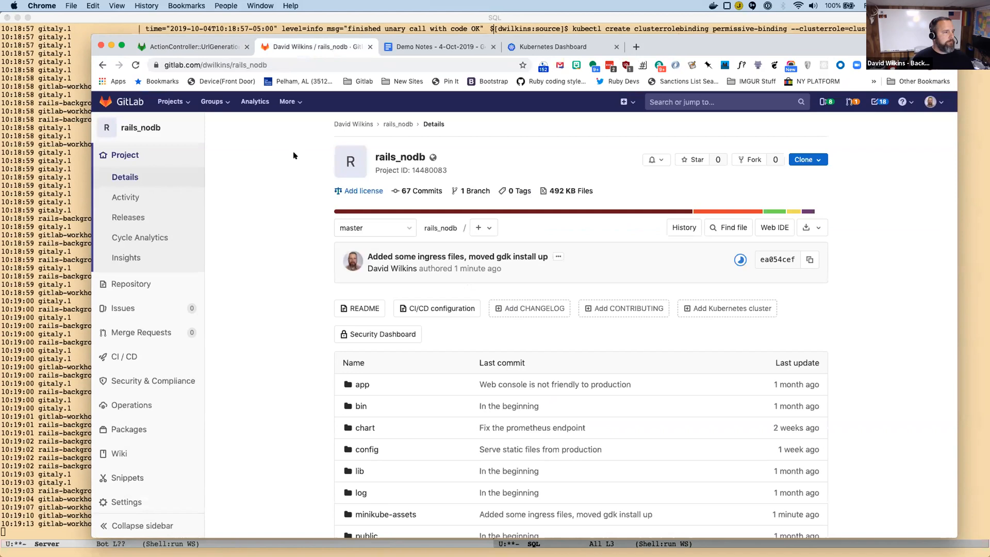
pyautogui.click(196, 46)
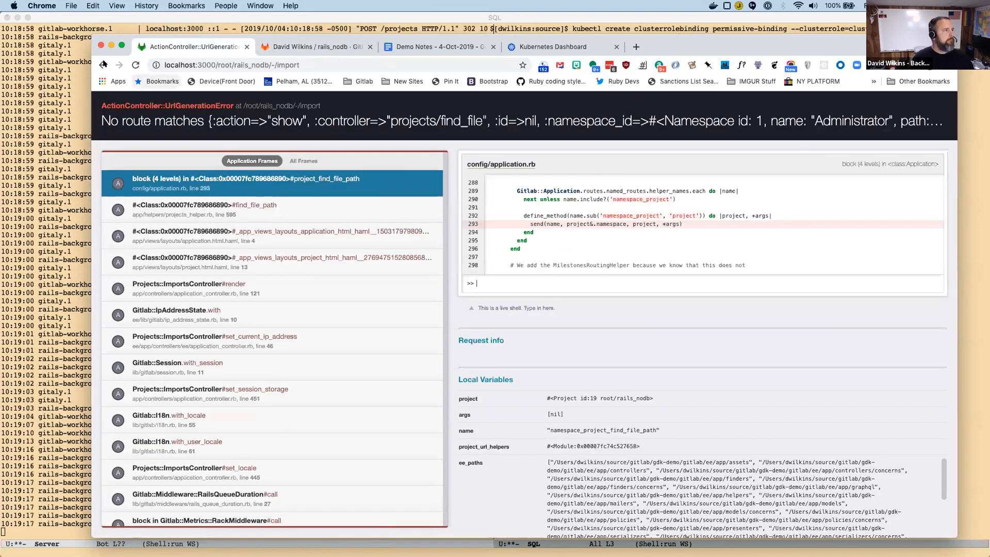
pyautogui.click(102, 64)
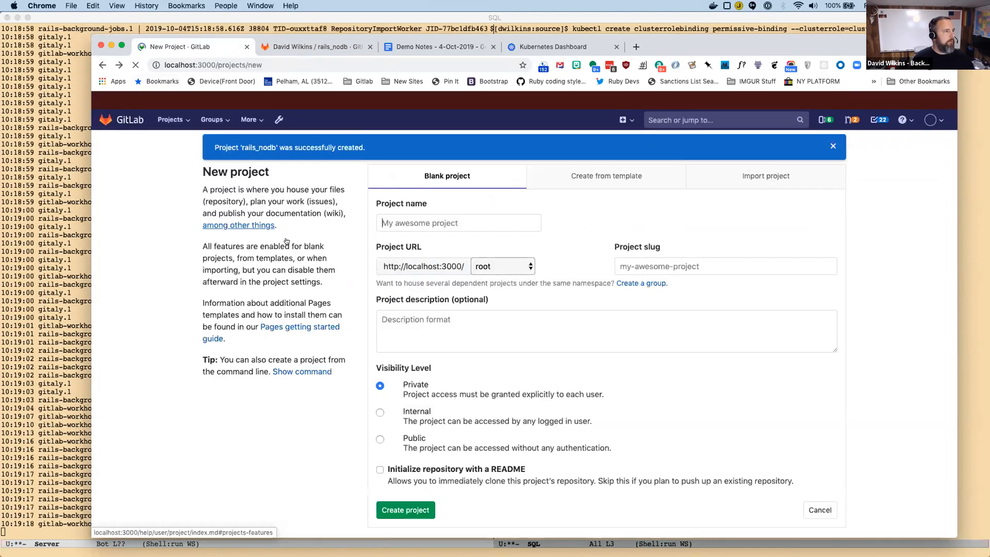
pyautogui.click(388, 220)
pyautogui.click(173, 119)
pyautogui.click(166, 143)
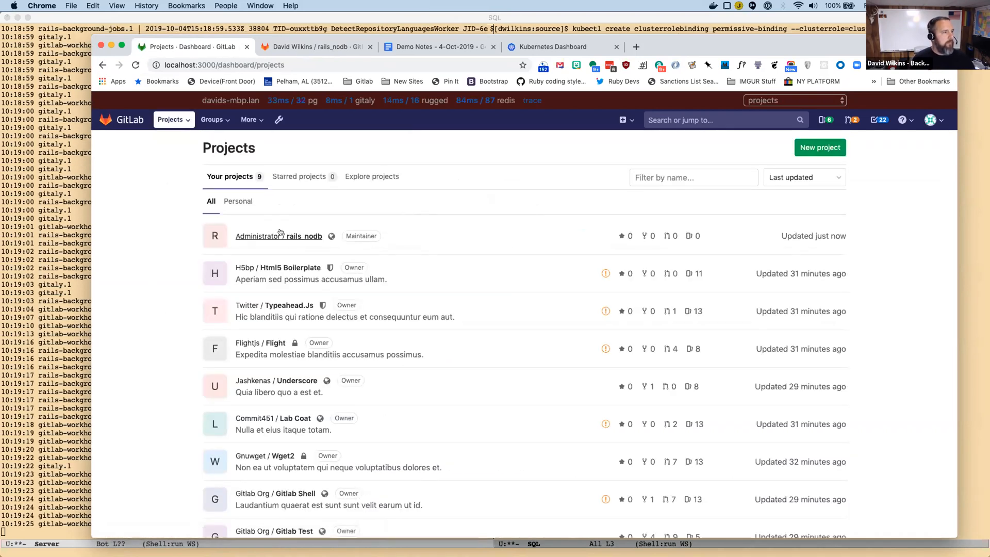
pyautogui.click(298, 235)
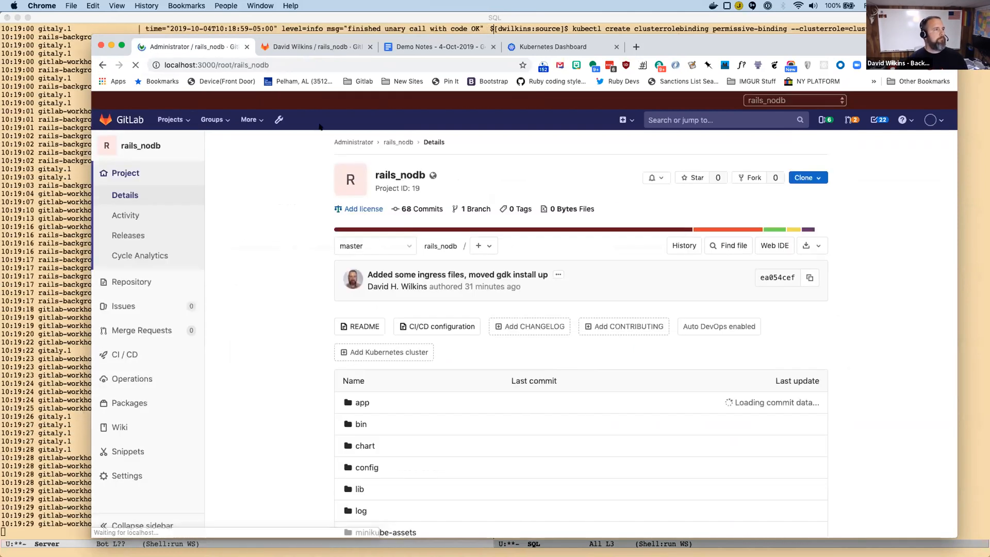
# Copy the value given for the K8S_SECRET_RAILS_MASTER_KEY variable in the rails_nodb README on gitlab.com.
pyautogui.scroll(-7, 295, 218)
pyautogui.scroll(4, 295, 218)
pyautogui.scroll(2, 295, 217)
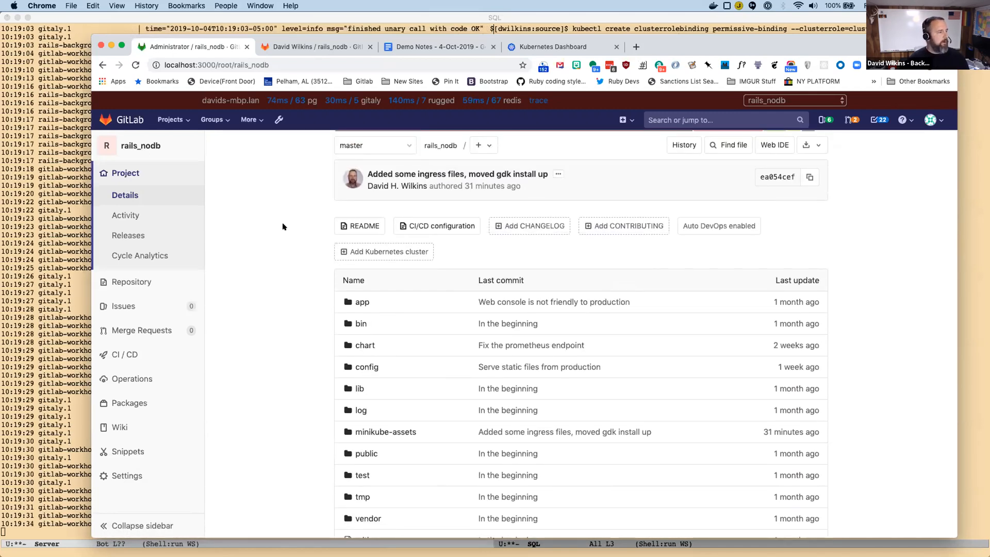
pyautogui.scroll(-12, 282, 227)
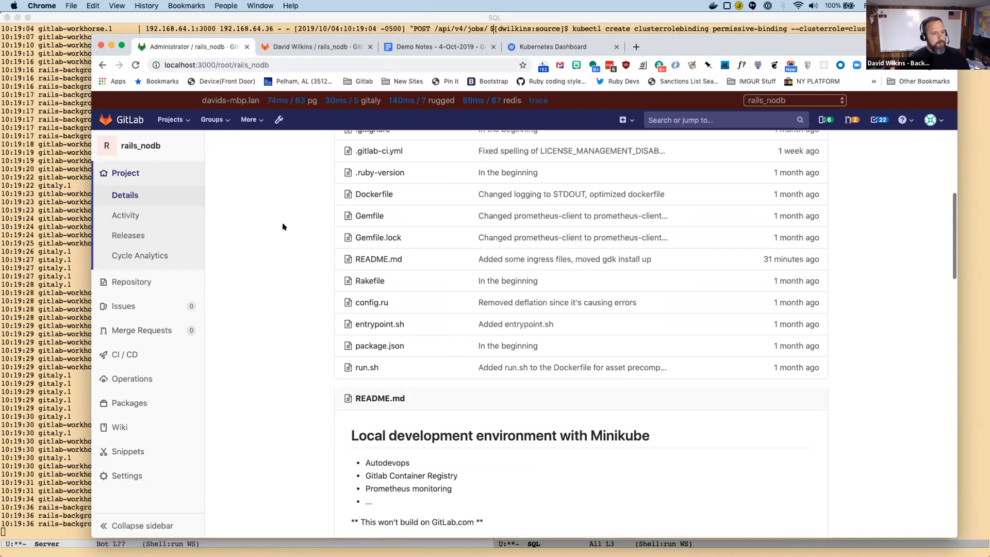
pyautogui.scroll(-10, 282, 226)
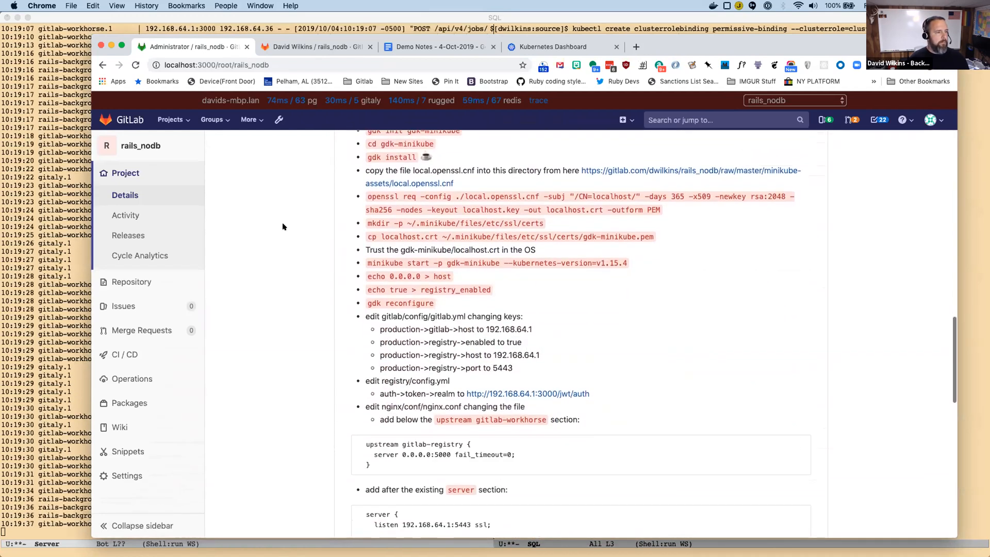
pyautogui.hotkey('ctrl', 'Tab')
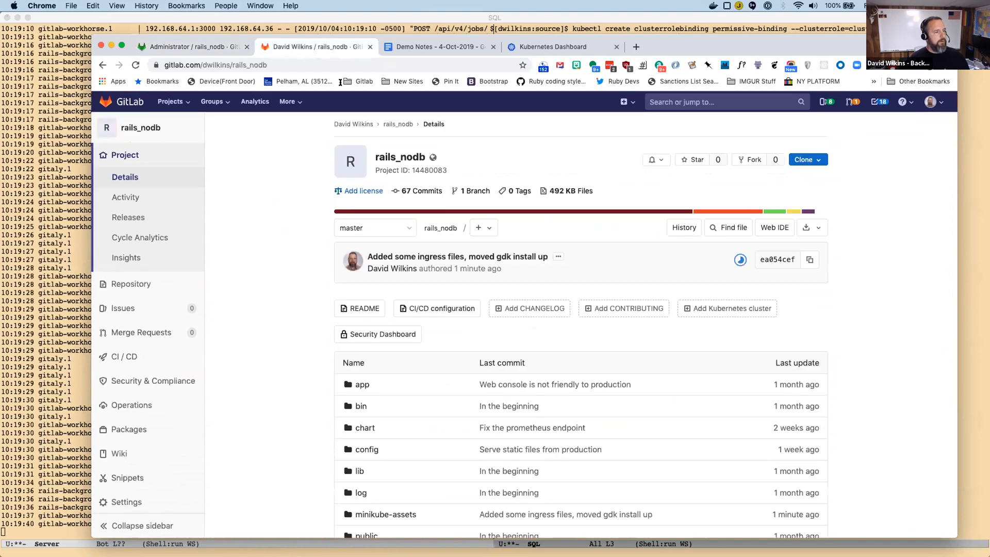
pyautogui.scroll(-15, 418, 245)
pyautogui.scroll(3, 483, 280)
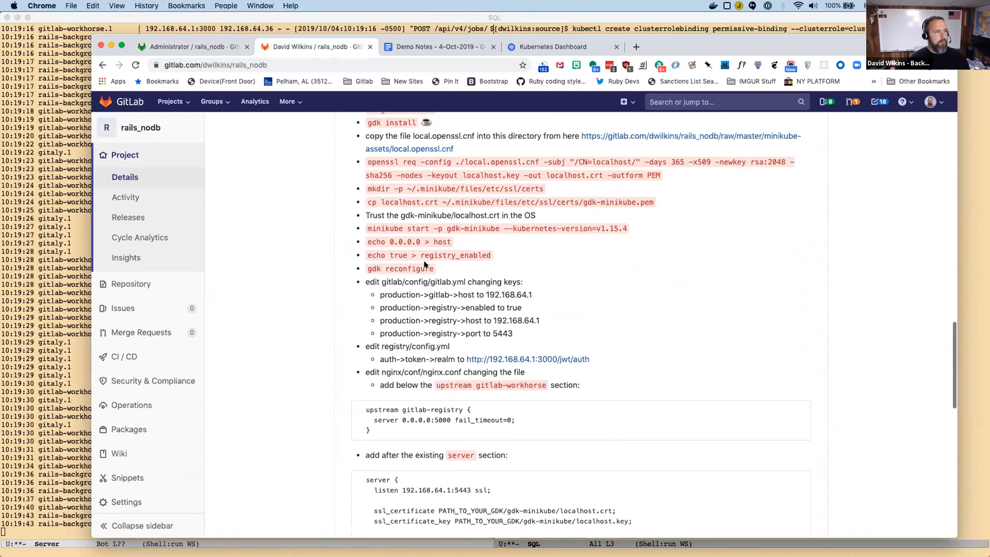
pyautogui.scroll(-10, 592, 296)
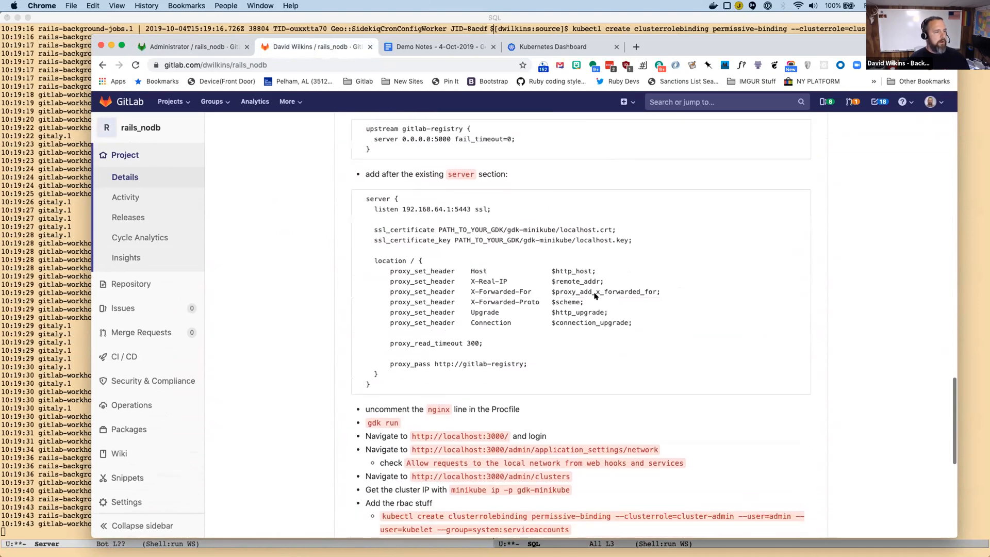
pyautogui.scroll(-4, 593, 296)
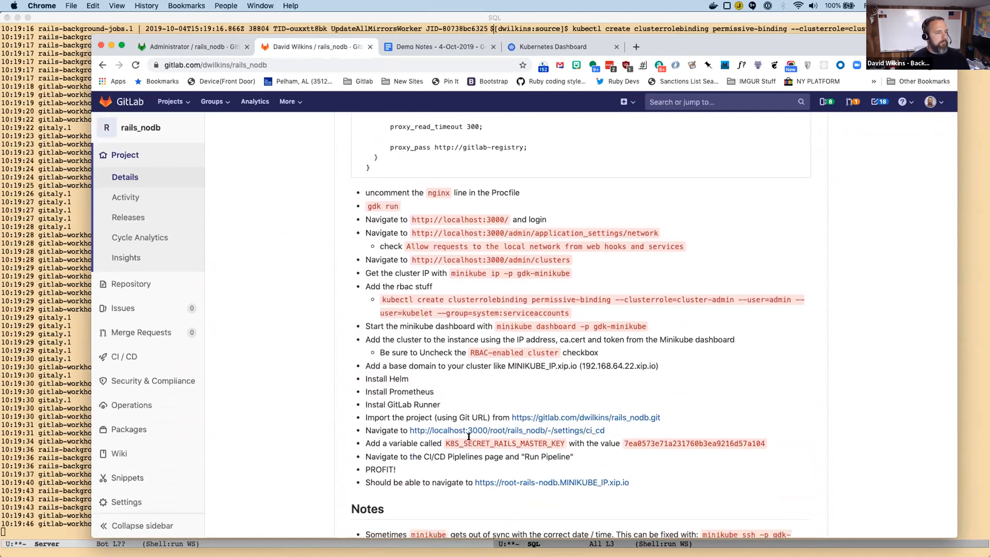
pyautogui.doubleClick(656, 442)
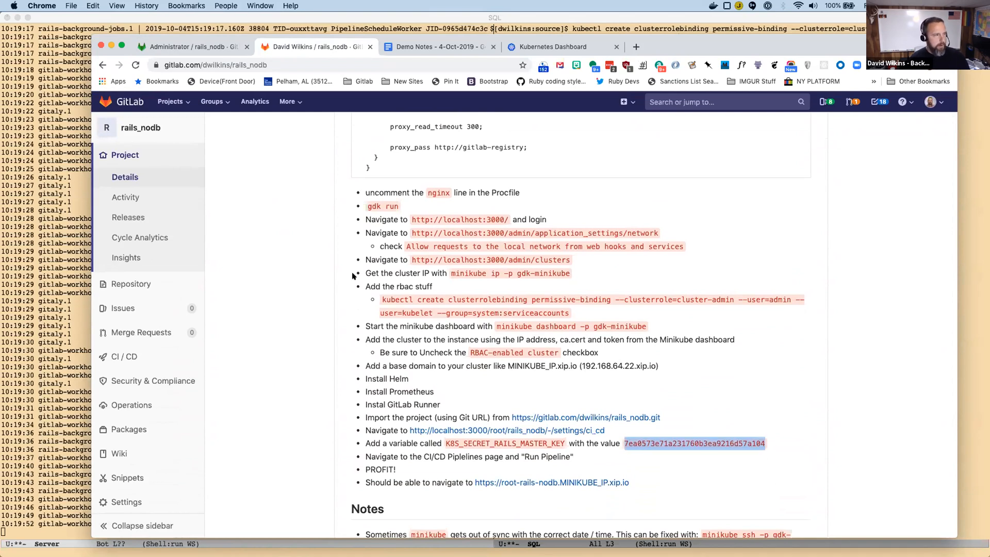
# In the local rails_nodb CI/CD settings, add the variable K8S_SECRET_RAILS_MASTER_KEY with the copied master key as value and save it.
pyautogui.click(201, 45)
pyautogui.moveTo(126, 475)
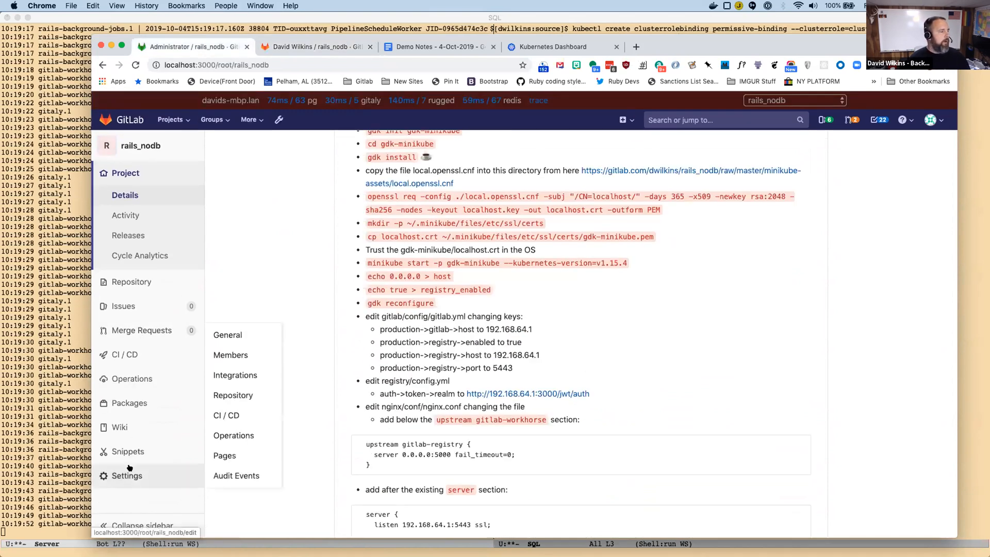
pyautogui.click(224, 414)
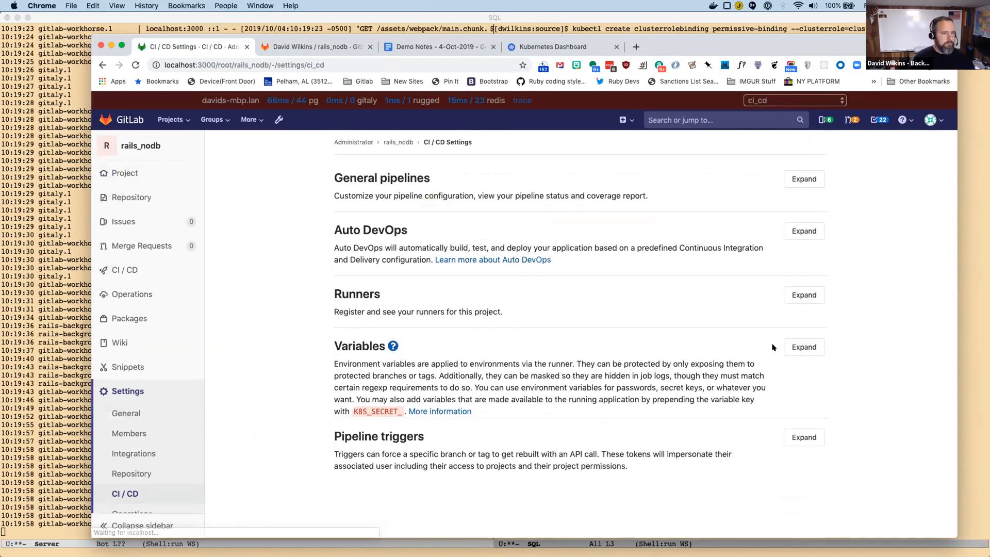
pyautogui.click(802, 347)
pyautogui.click(438, 442)
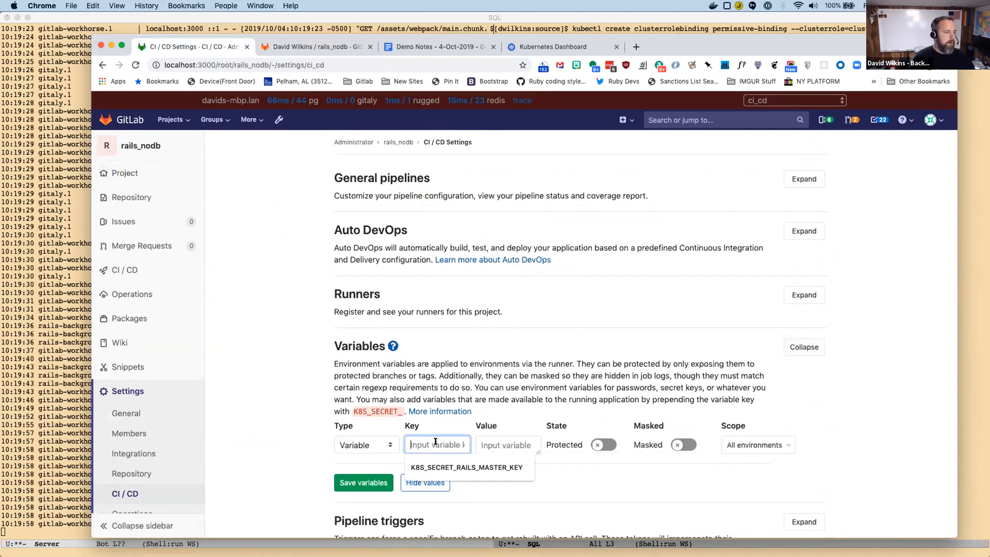
pyautogui.click(441, 470)
pyautogui.click(489, 444)
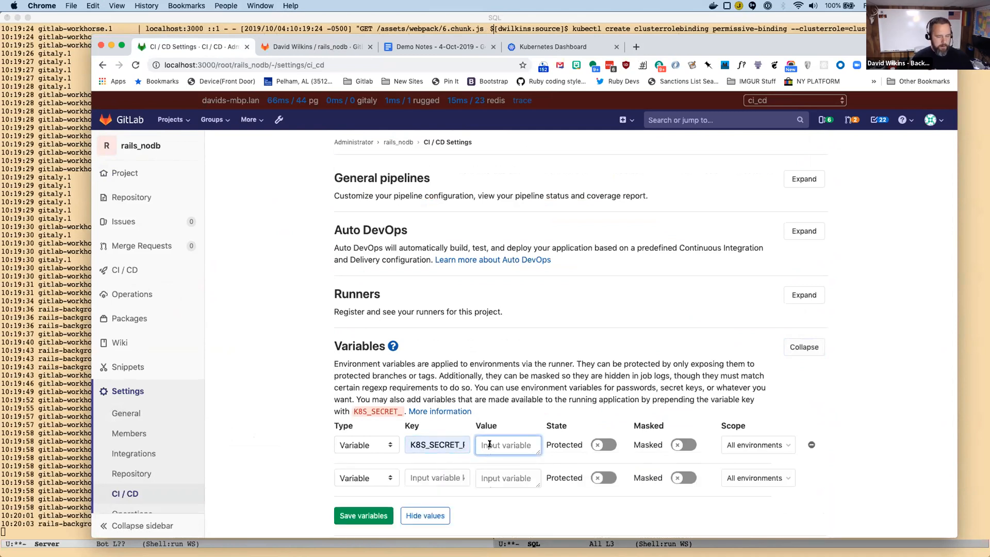
pyautogui.press('super+v')
pyautogui.click(355, 513)
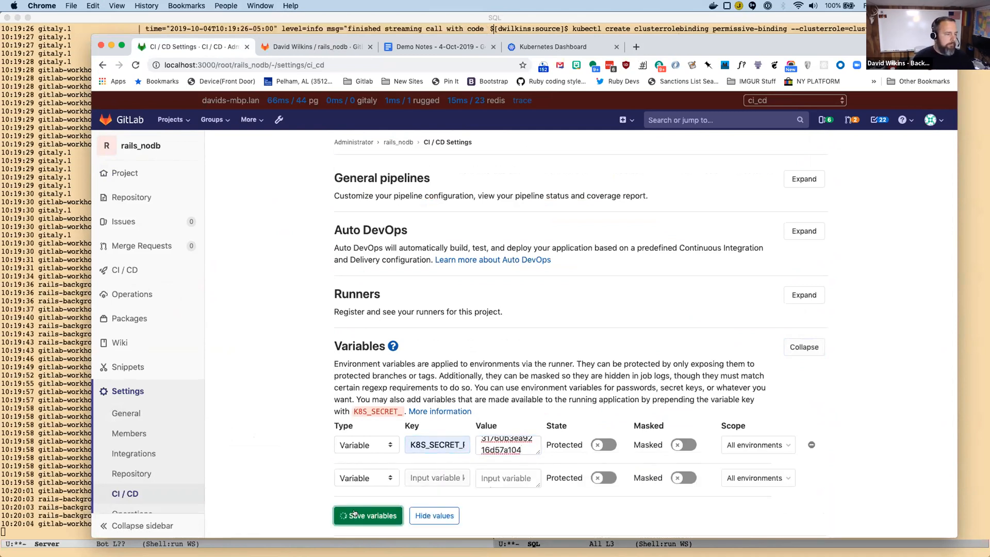
# Run a pipeline for the local rails_nodb project on master and open its build job log.
pyautogui.click(121, 267)
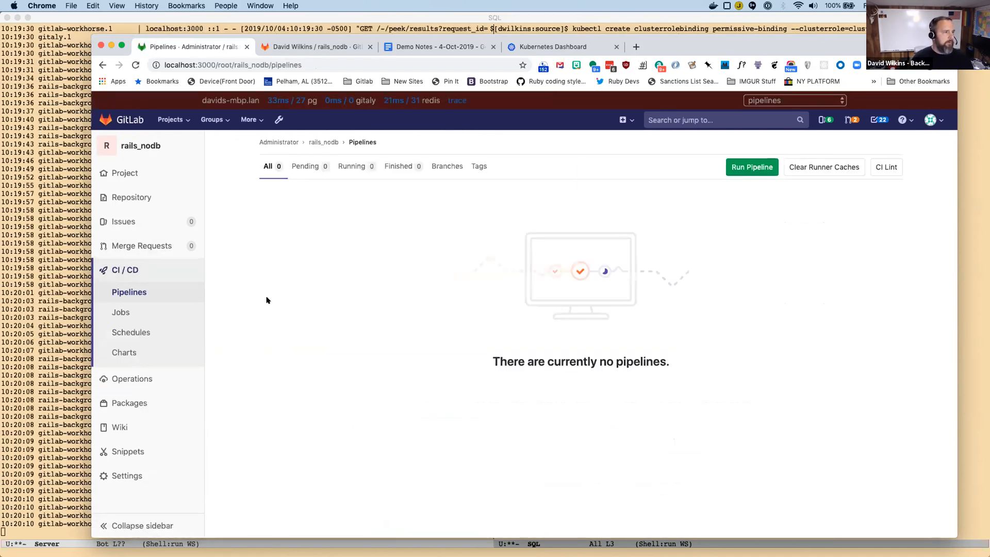
pyautogui.click(752, 166)
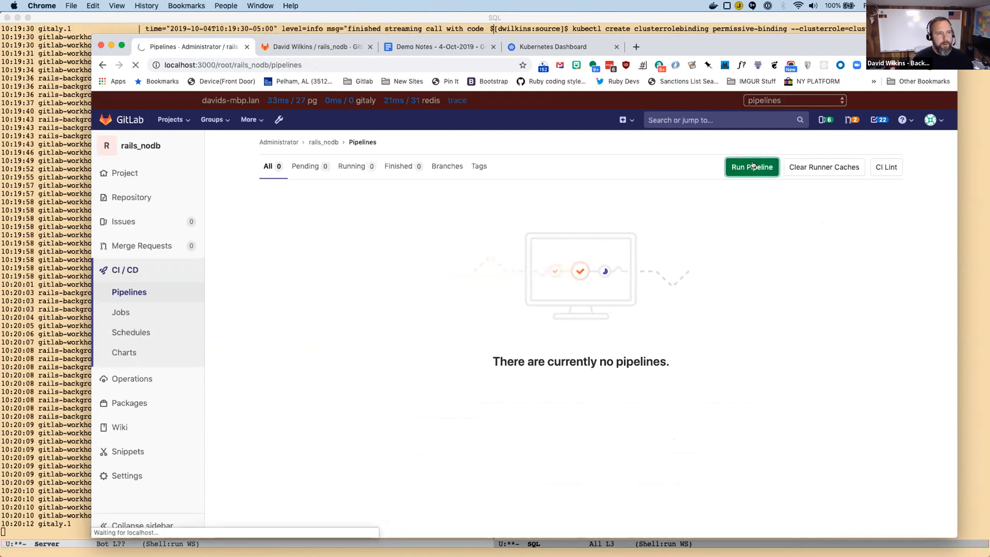
pyautogui.click(297, 343)
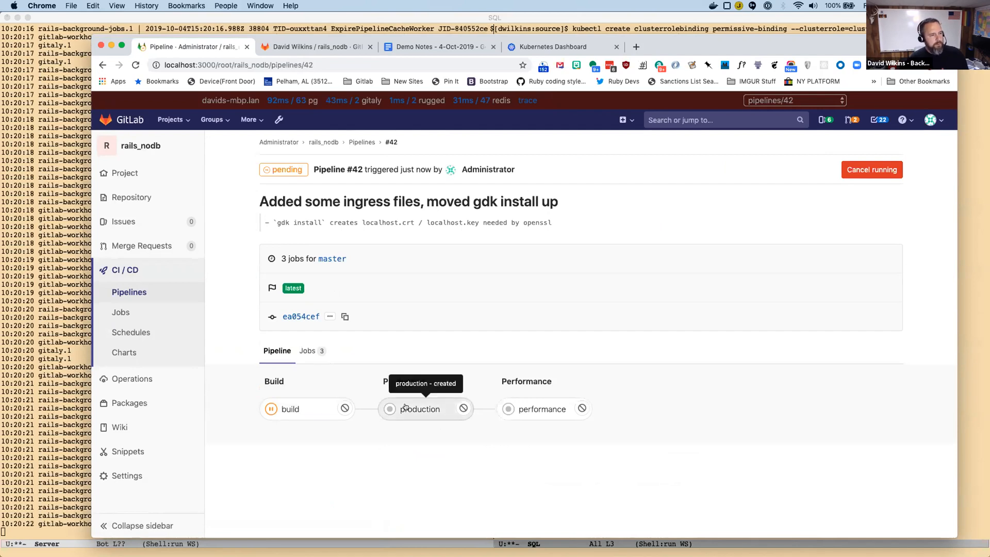
pyautogui.click(290, 410)
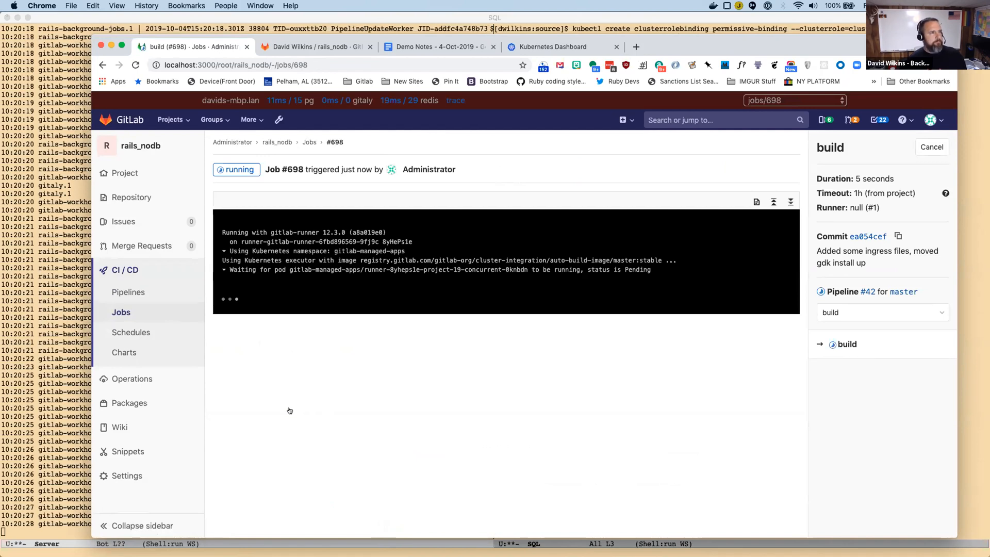
# Switch to the Kubernetes Dashboard and list the pods across all namespaces.
pyautogui.click(564, 48)
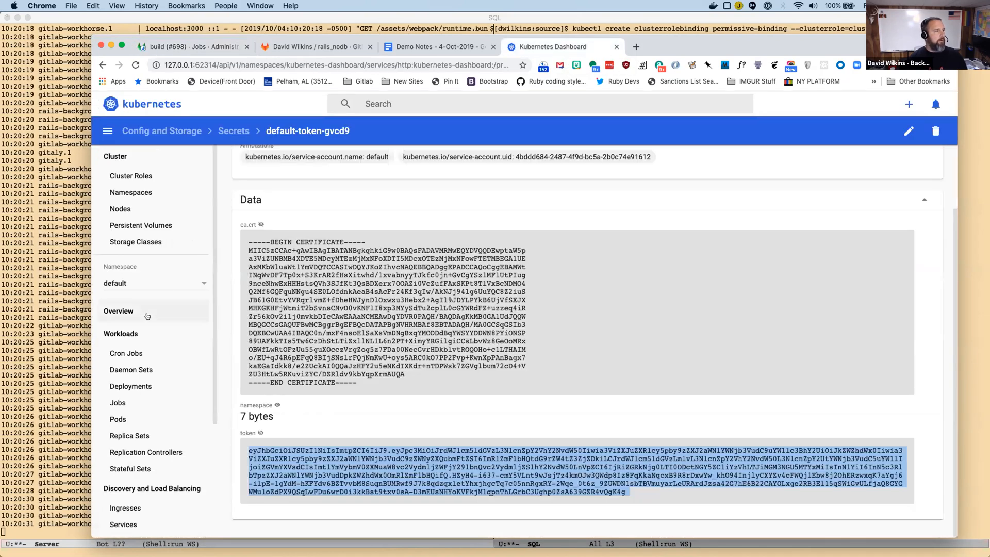
pyautogui.click(125, 282)
pyautogui.click(126, 270)
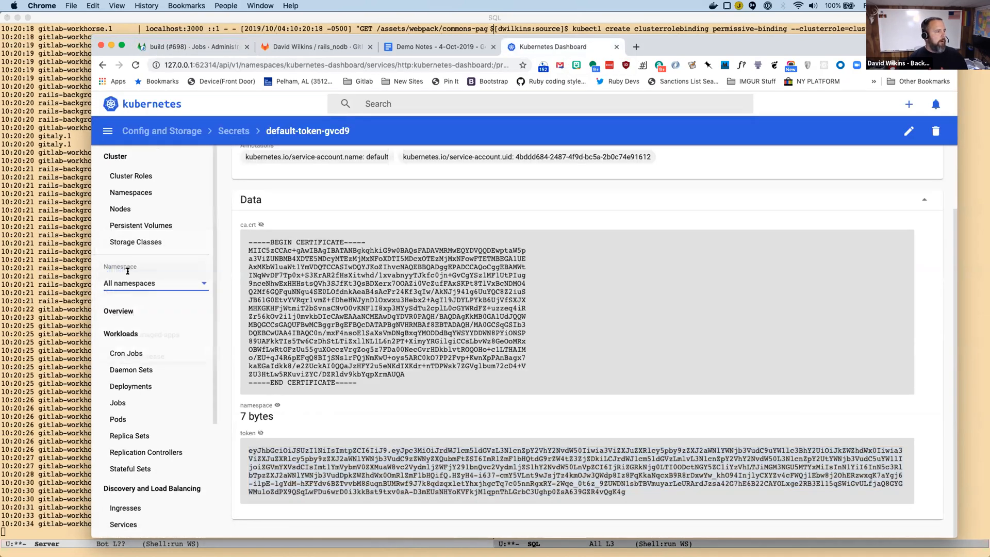
pyautogui.click(118, 419)
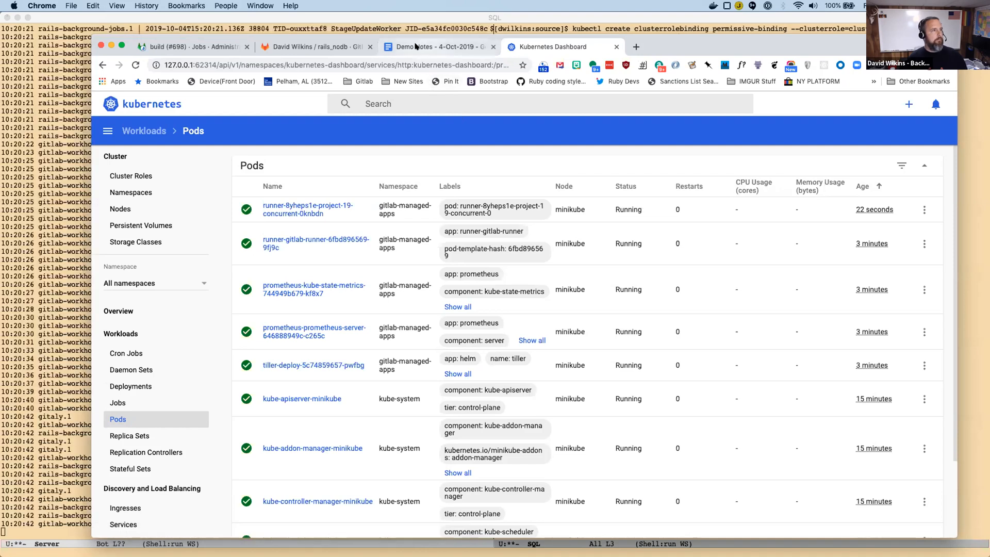
# Check the local build job log and open the .gitlab-ci.yml file of the rails_nodb repository on gitlab.com.
pyautogui.click(191, 46)
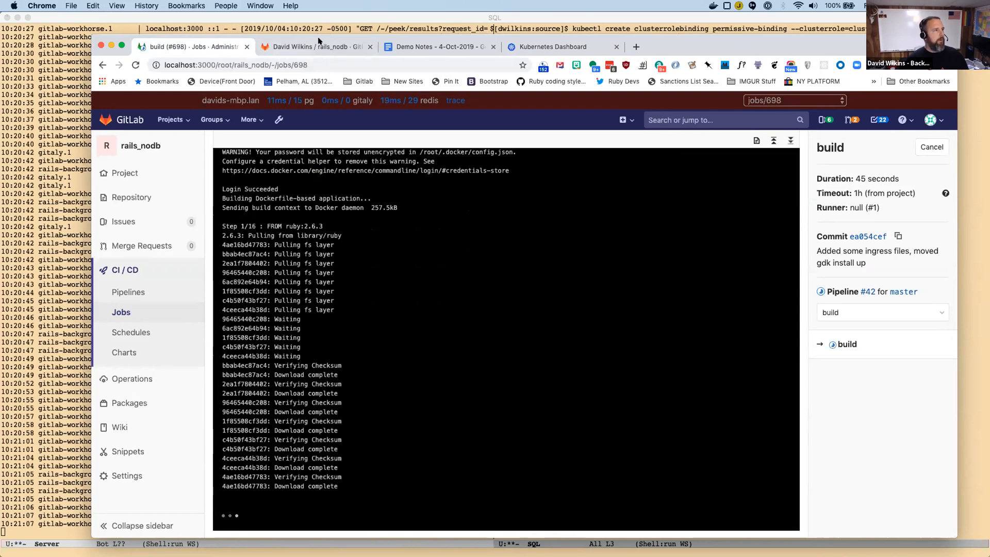
pyautogui.click(331, 53)
pyautogui.scroll(20, 488, 155)
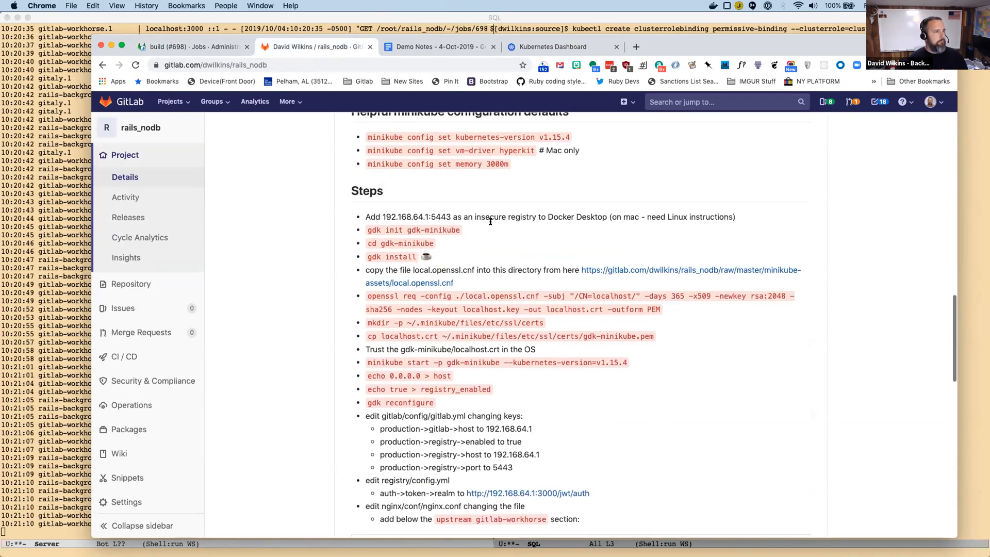
pyautogui.scroll(-2, 493, 231)
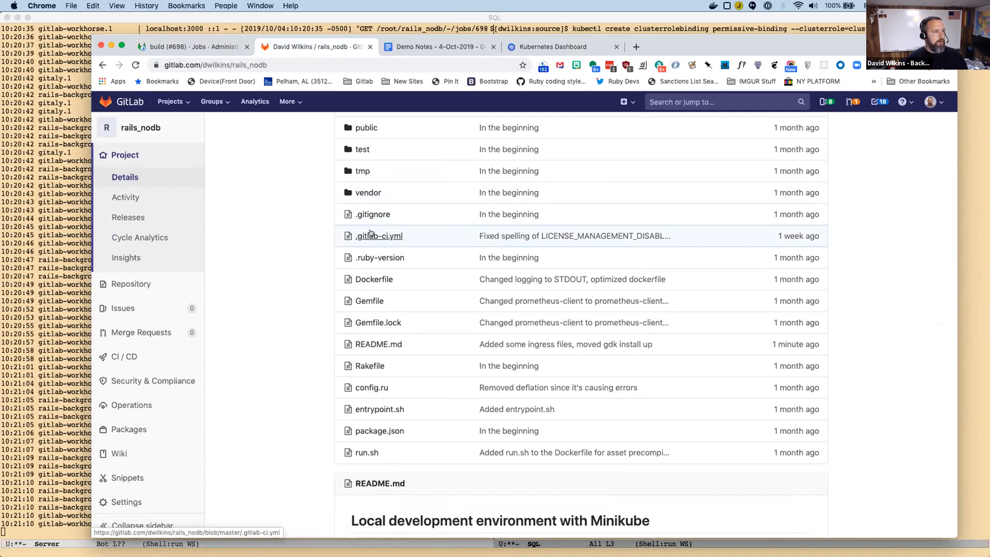
pyautogui.click(382, 236)
pyautogui.scroll(-4, 528, 287)
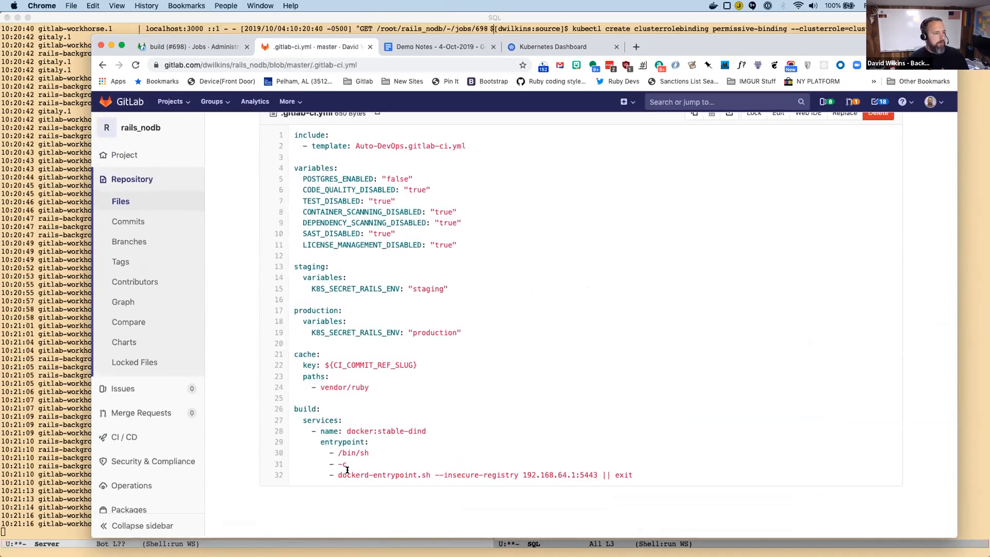
# Highlight the dockerd-entrypoint.sh command with the --insecure-registry option under the build service's entrypoint in .gitlab-ci.yml.
pyautogui.rightClick(330, 474)
pyautogui.click(541, 427)
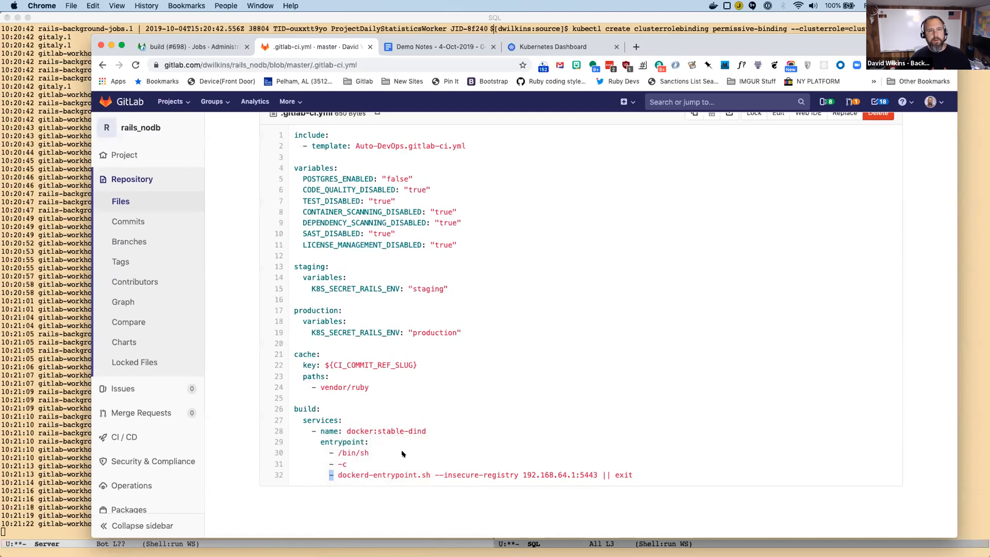
pyautogui.click(403, 454)
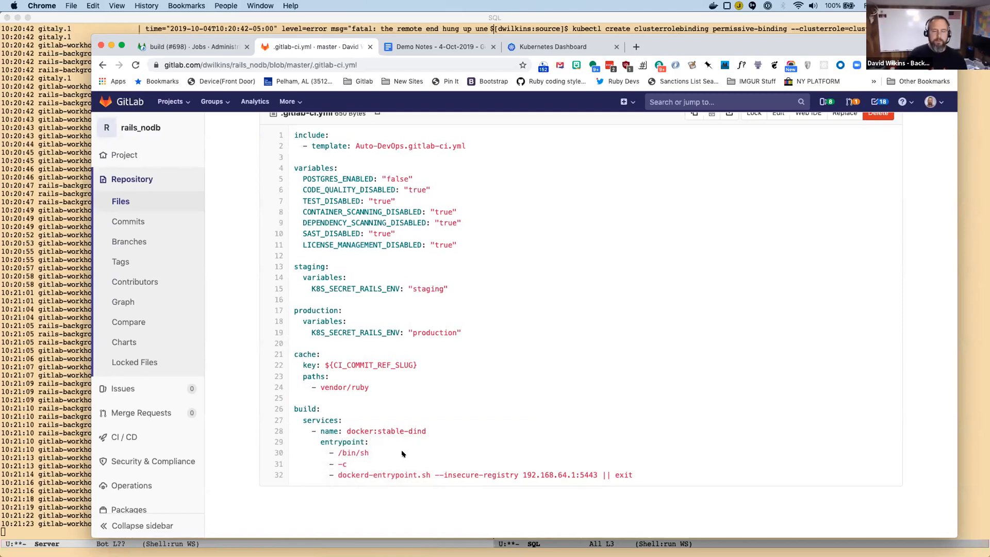
pyautogui.moveTo(335, 470); pyautogui.dragTo(633, 475)
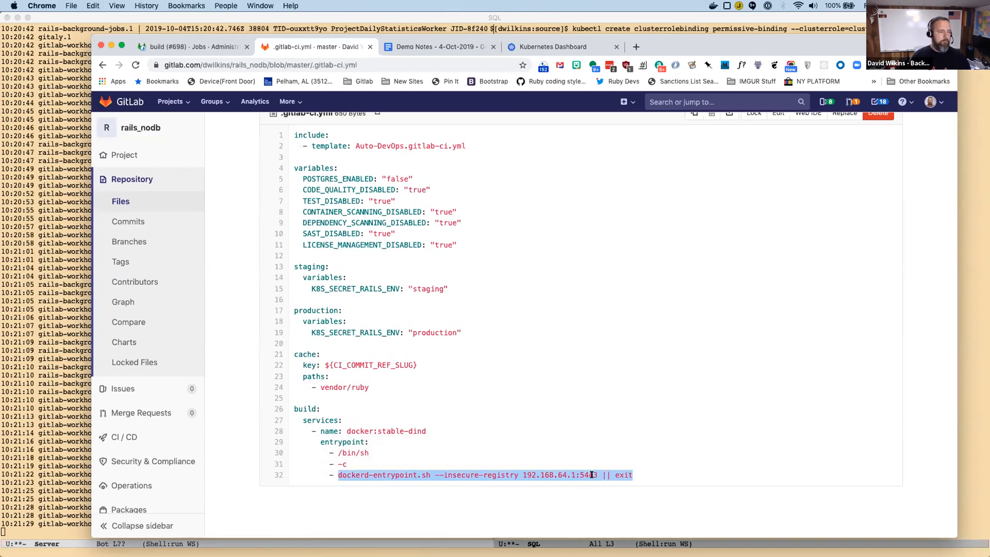
pyautogui.click(557, 473)
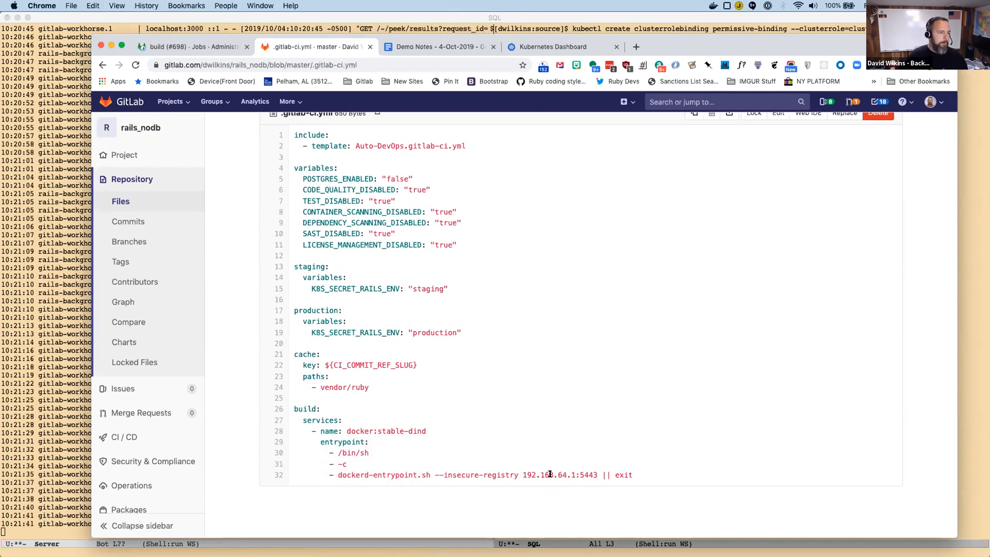
# Highlight the registry address 192.168.64.1:5443 in the entrypoint command and return to the local build job log.
pyautogui.moveTo(522, 474); pyautogui.dragTo(596, 470)
pyautogui.click(589, 467)
pyautogui.scroll(2, 585, 464)
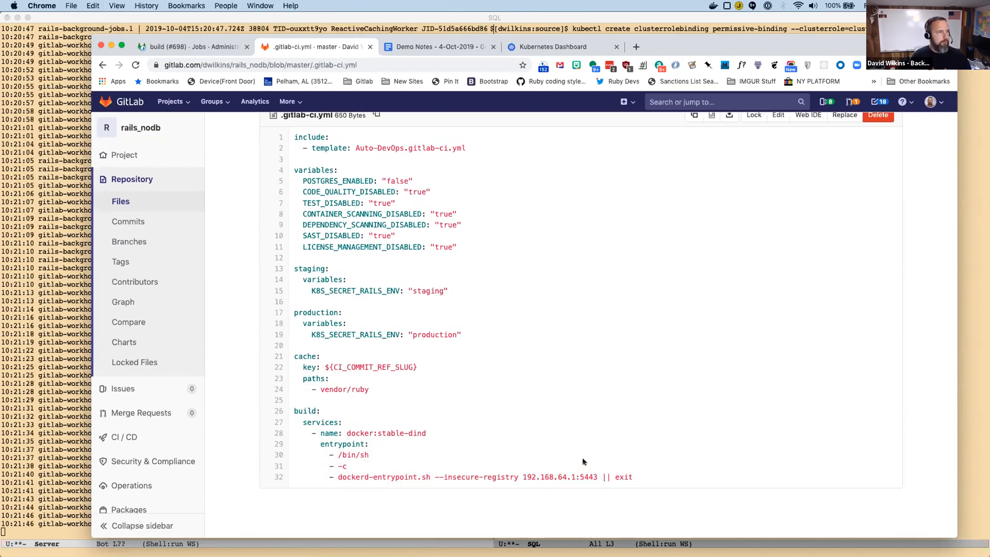
pyautogui.scroll(-1, 582, 461)
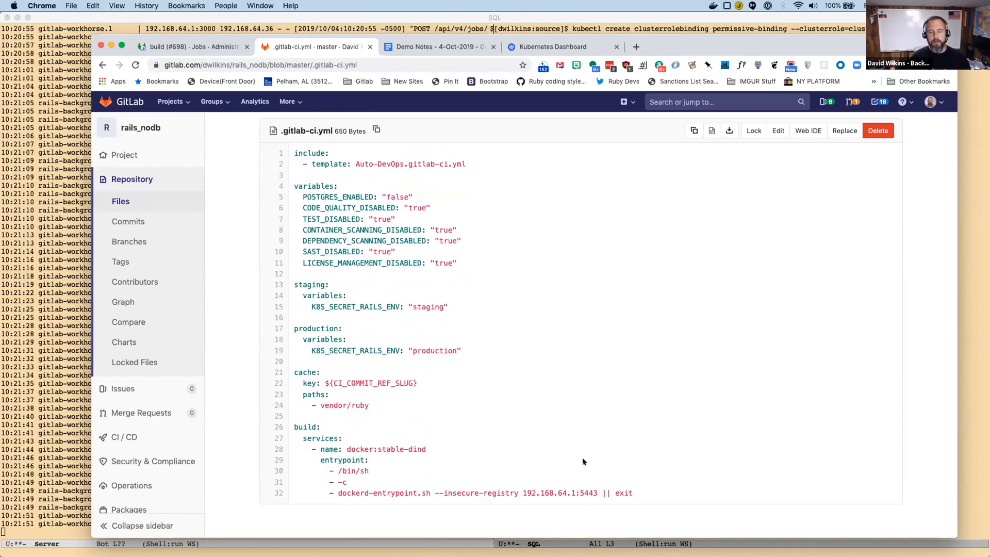
pyautogui.click(170, 47)
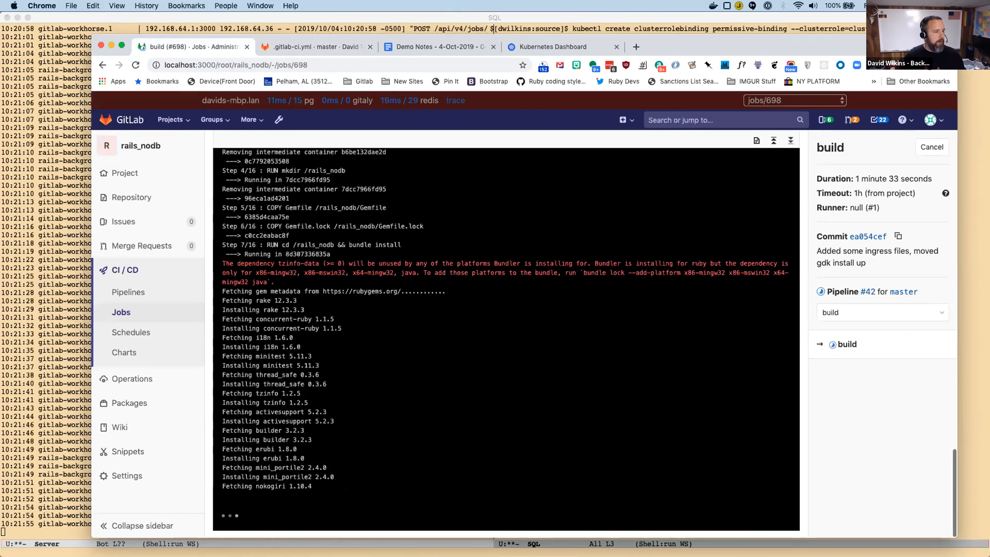
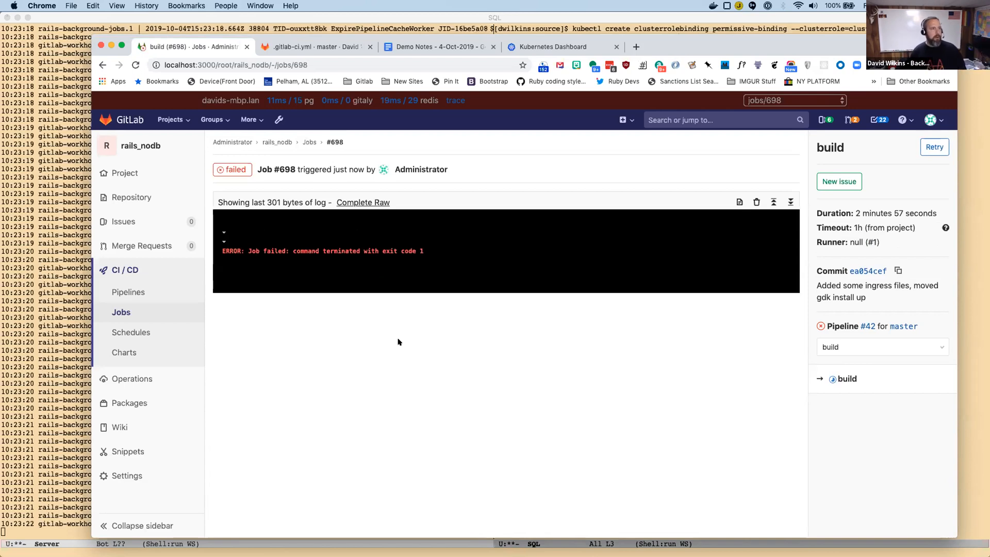
# Open the complete raw log of job #698 and find the HTTP 404 parsing error after the image layer lines.
pyautogui.click(368, 203)
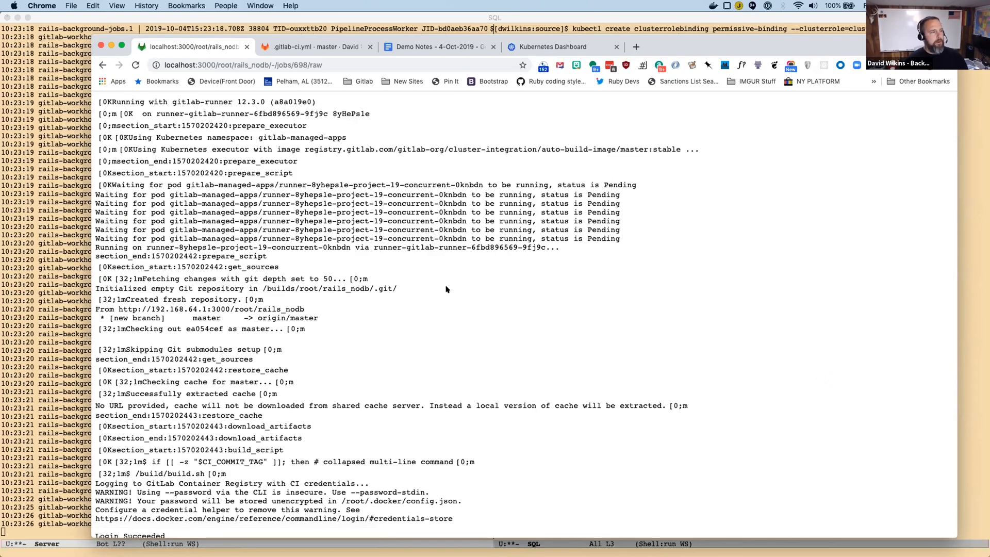
pyautogui.scroll(-20, 446, 290)
pyautogui.scroll(-20, 446, 289)
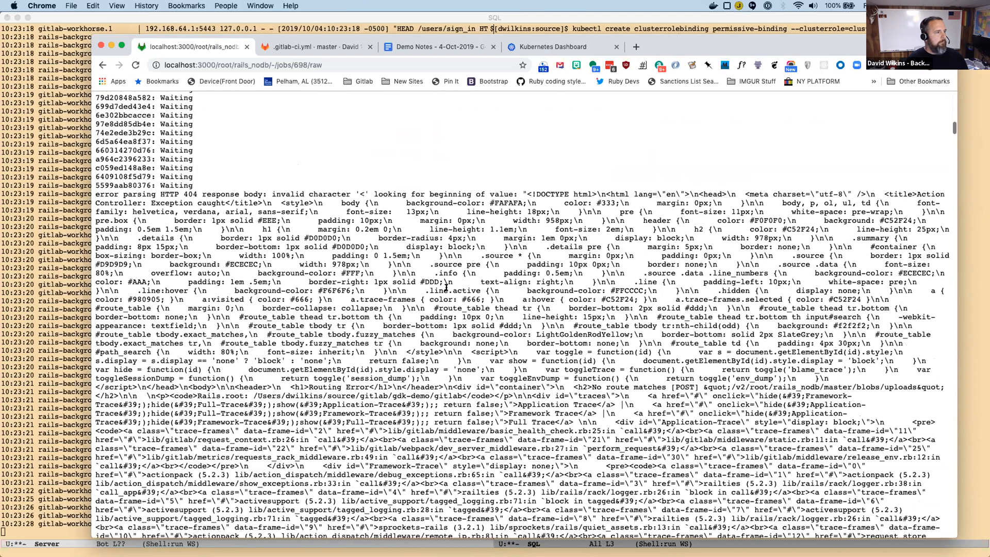
pyautogui.scroll(1, 446, 286)
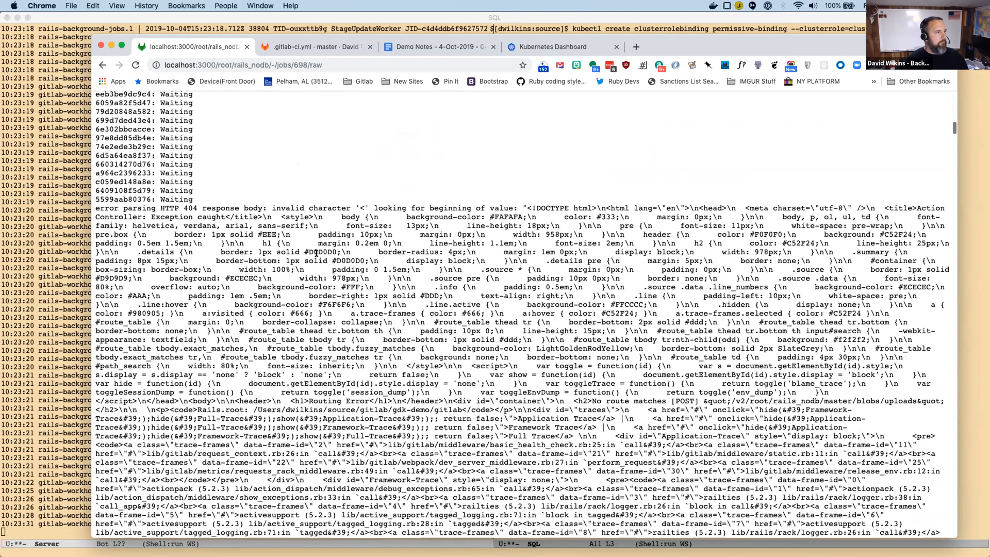
# Highlight the text "HTTP 404 response body: invalid character '<'" in the raw job log.
pyautogui.rightClick(96, 205)
pyautogui.click(259, 188)
pyautogui.click(138, 210)
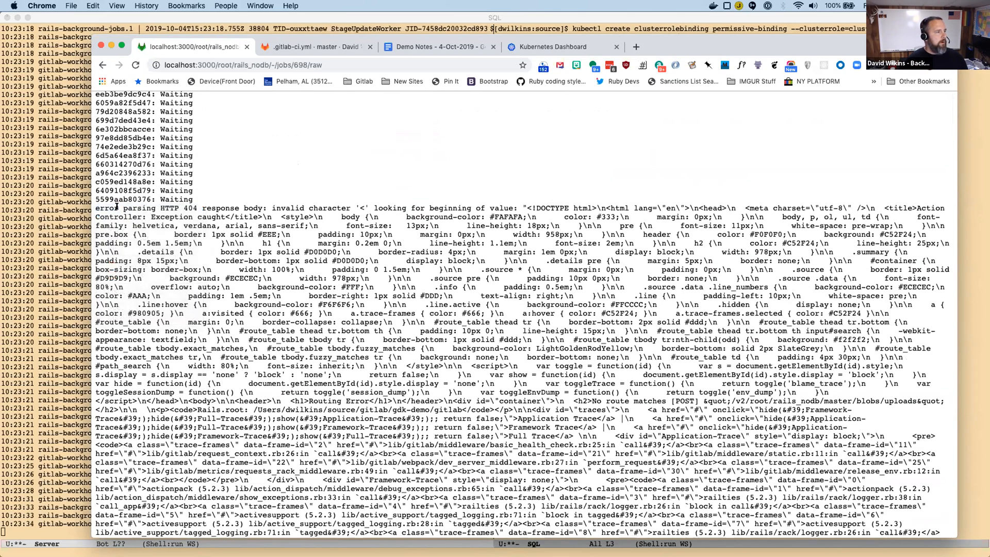
pyautogui.rightClick(117, 206)
pyautogui.click(153, 205)
pyautogui.moveTo(160, 207); pyautogui.dragTo(372, 207)
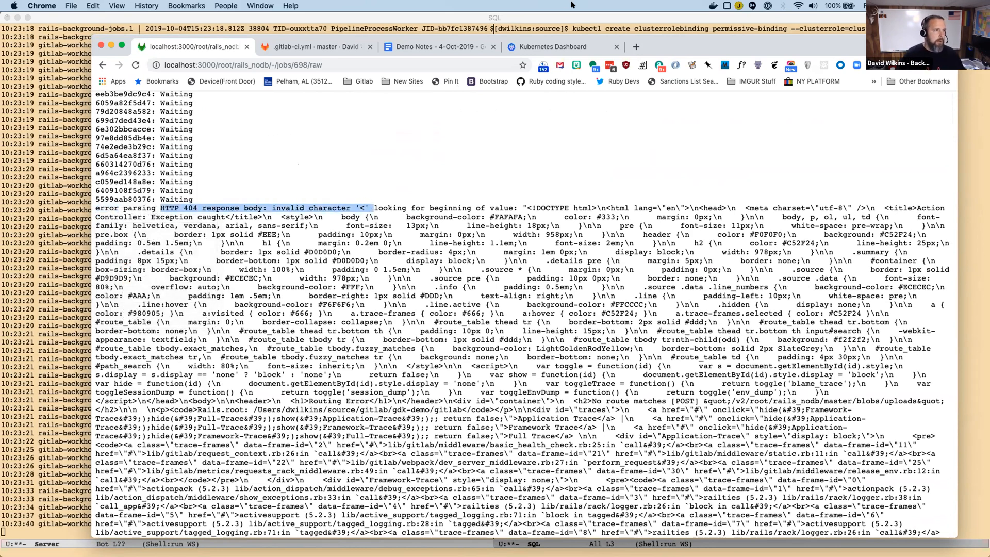
# Search Google for "site:gitlab.com error parsing HTTP 404 no route matches blobs uploads" and open the gitlab-ee registry not working issue.
pyautogui.click(636, 47)
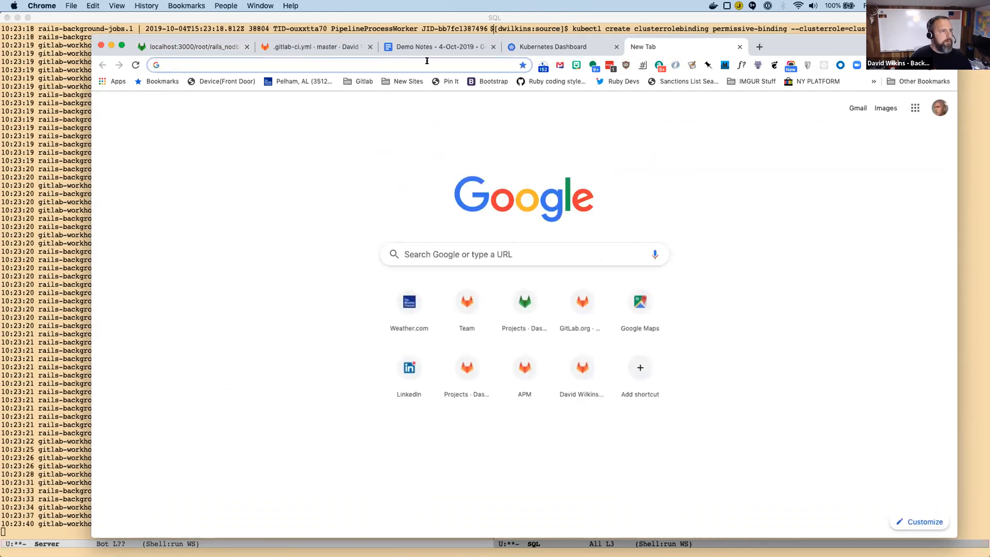
pyautogui.write('site:gi')
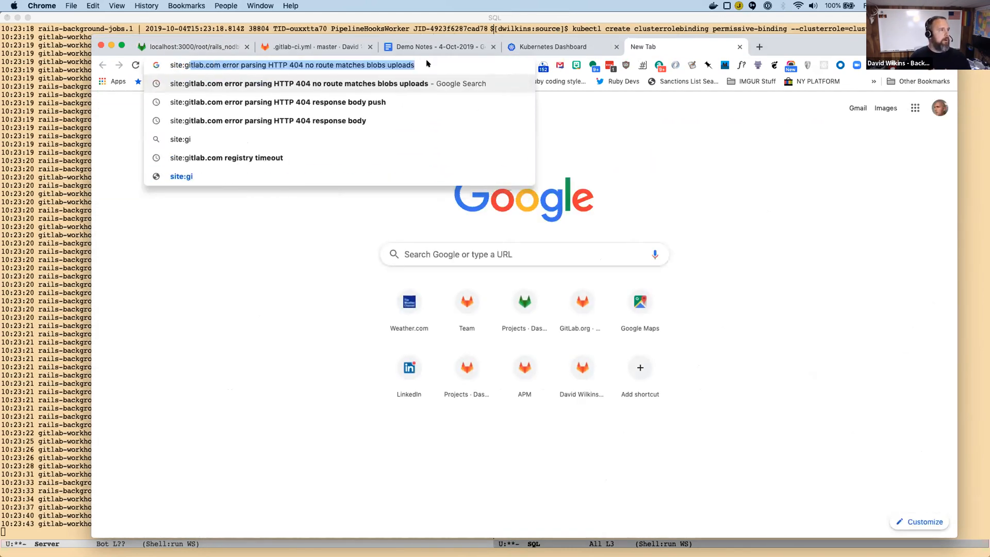
pyautogui.press('Return')
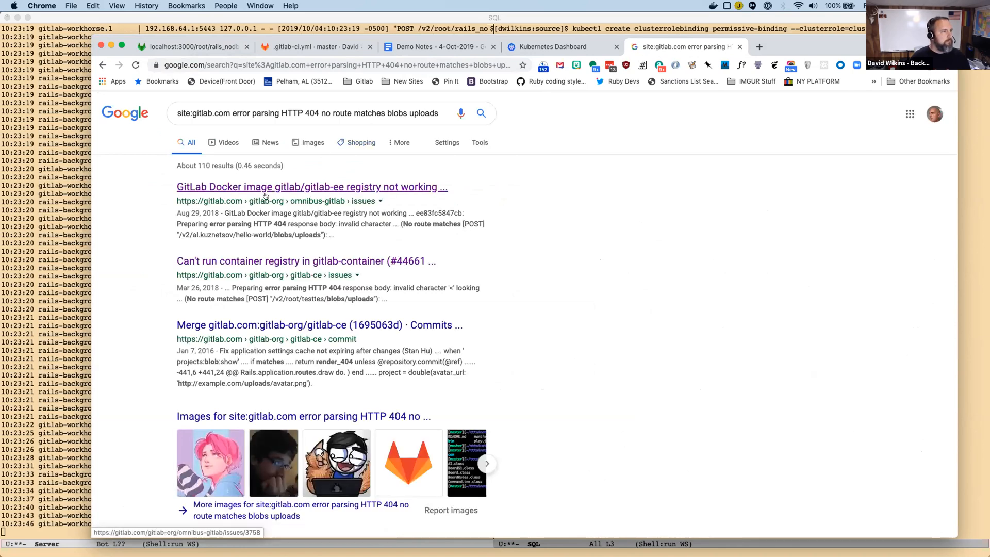
pyautogui.click(291, 185)
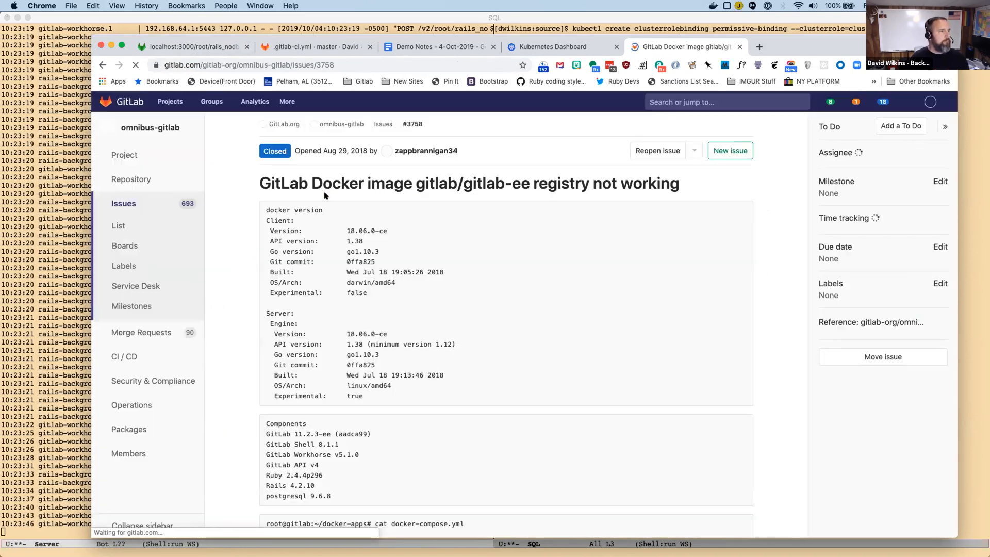
# Read the issue's comments about external_url and registry_external_url, and review its pasted logs and GITLAB_OMNIBUS_CONFIG settings.
pyautogui.scroll(-20, 413, 314)
pyautogui.scroll(-10, 414, 314)
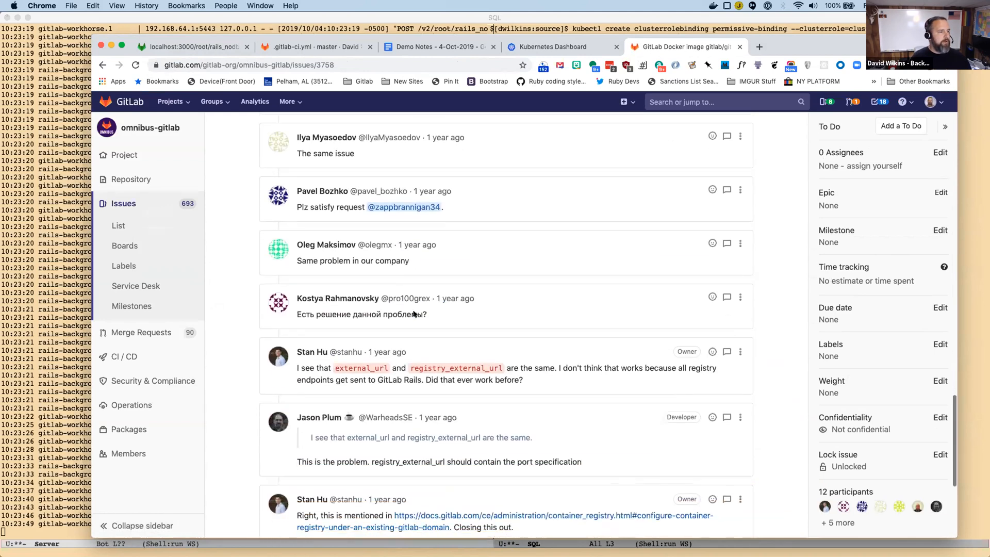
pyautogui.scroll(-3, 413, 314)
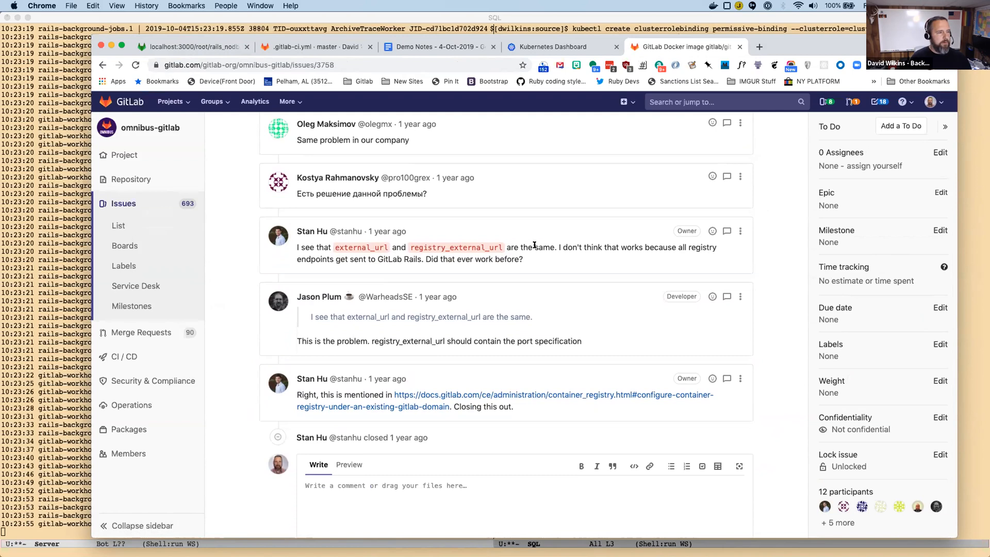
pyautogui.scroll(10, 549, 250)
pyautogui.scroll(1, 549, 251)
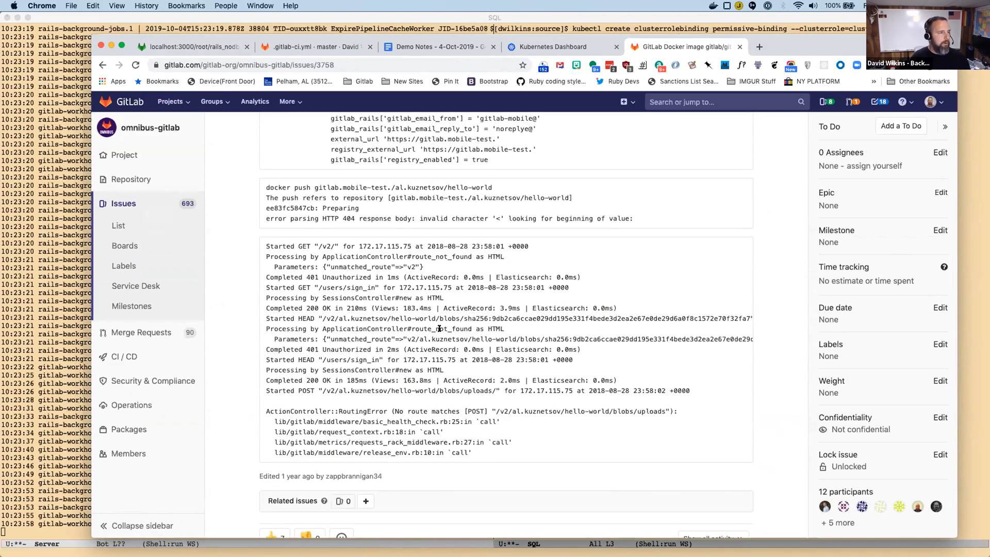
pyautogui.scroll(8, 439, 328)
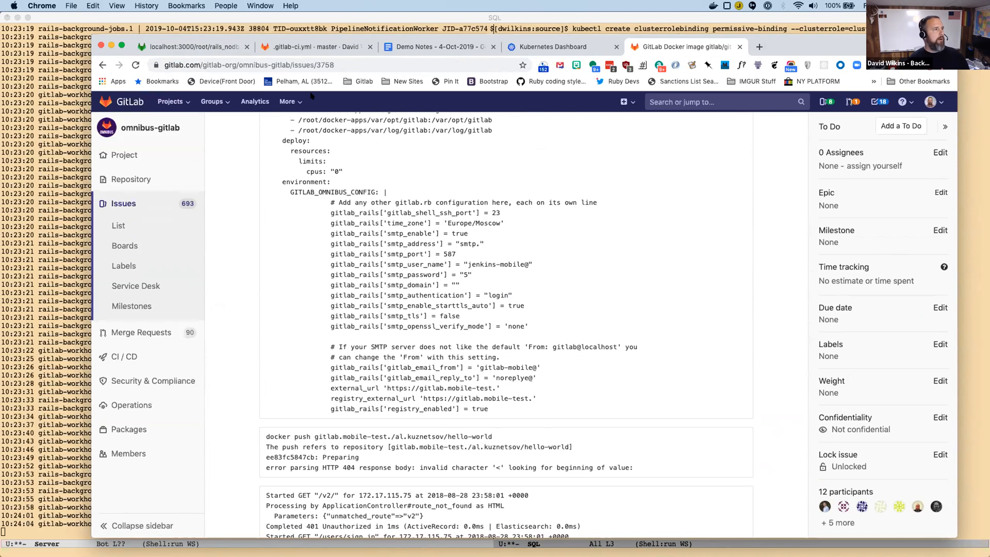
# Return to the raw job log, clear the text highlight and go back to the job #698 page.
pyautogui.click(201, 47)
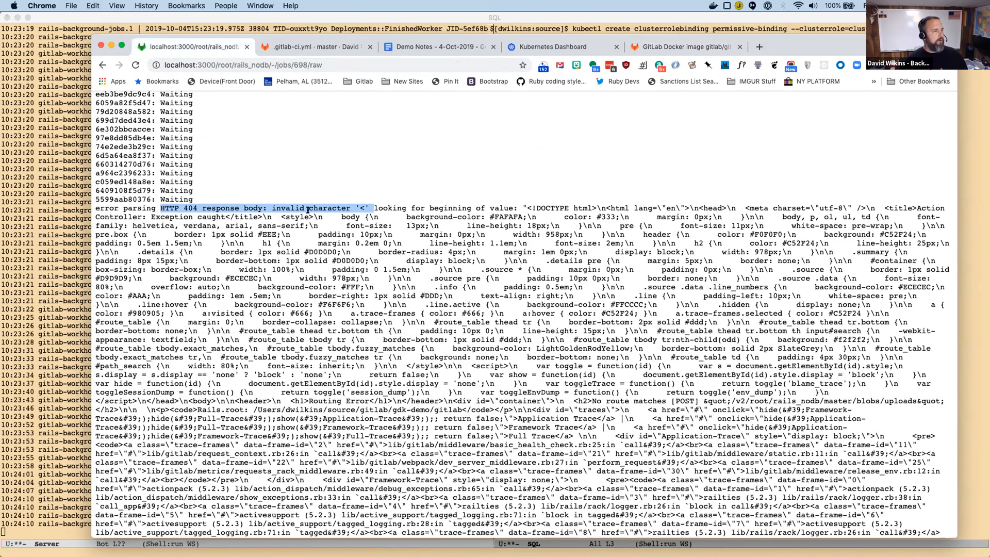
pyautogui.click(164, 211)
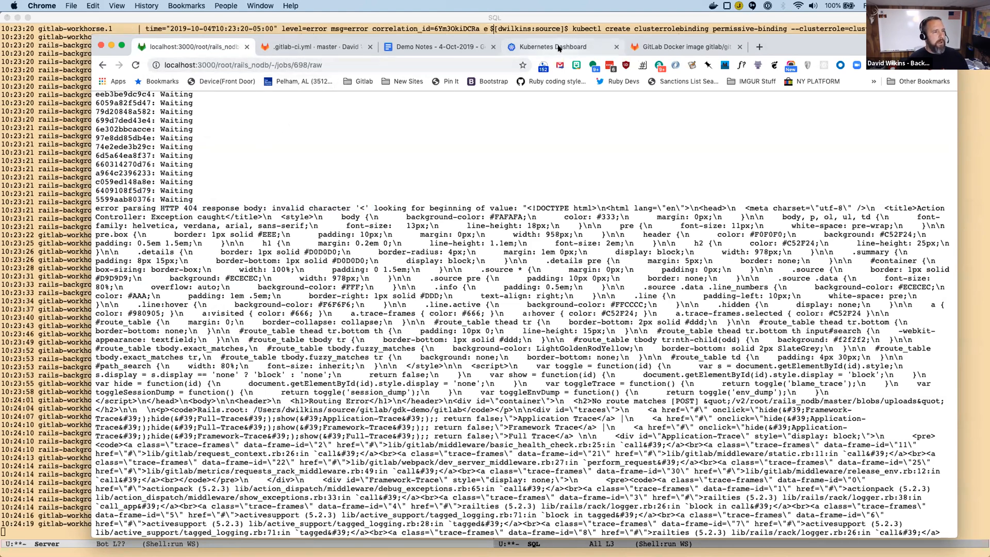
pyautogui.rightClick(98, 65)
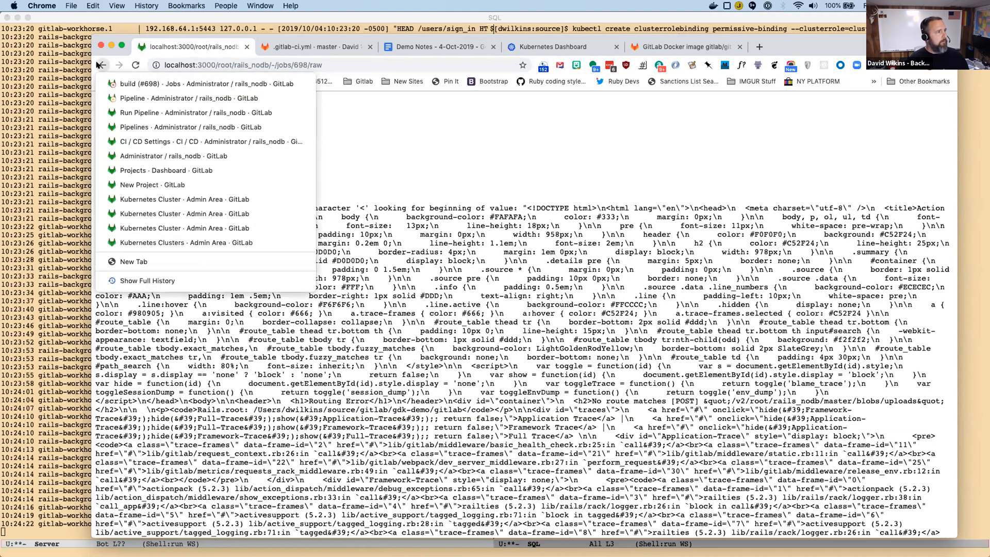
pyautogui.click(100, 64)
pyautogui.click(101, 64)
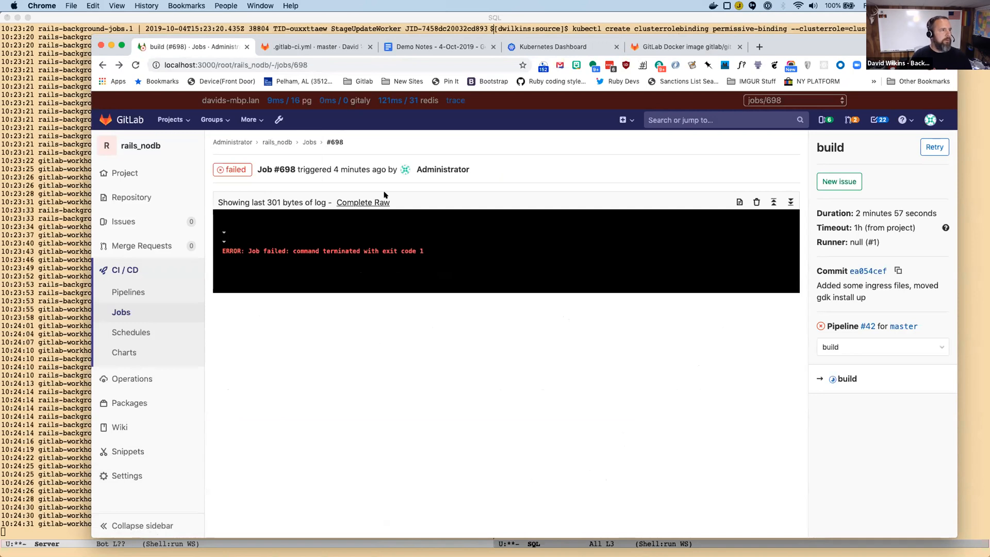
# Switch to Emacs and stop the GDK processes running in the Server shell.
pyautogui.click(75, 530)
pyautogui.hotkey('ctrl', 'c')
pyautogui.hotkey('ctrl', 'c')
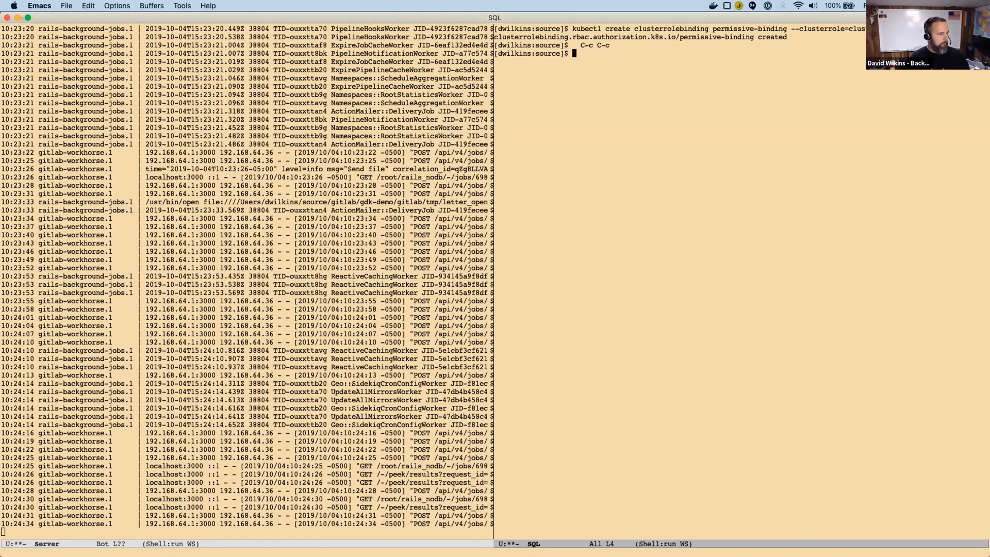
pyautogui.hotkey('ctrl', 'x')
pyautogui.press('o')
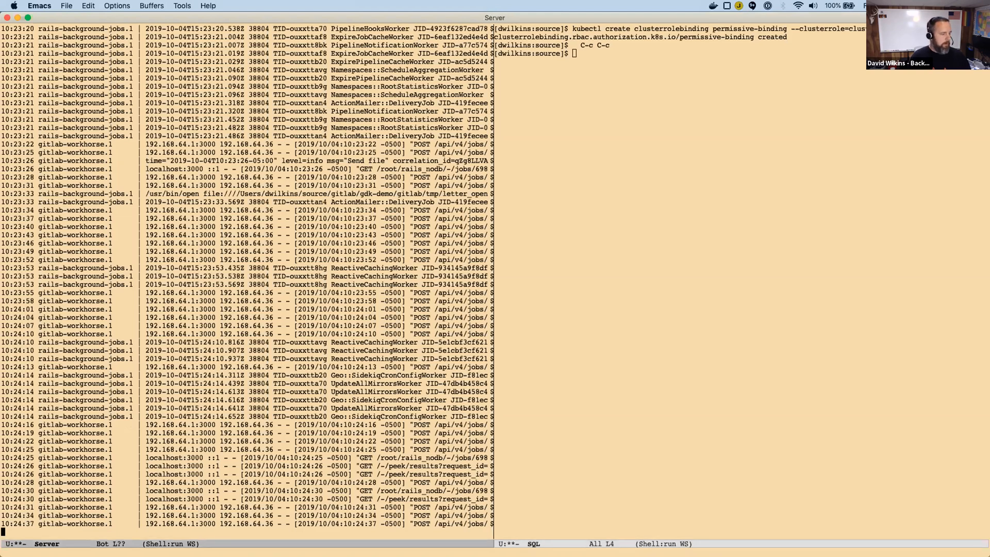
pyautogui.hotkey('ctrl', 'c')
pyautogui.hotkey('ctrl', 'c')
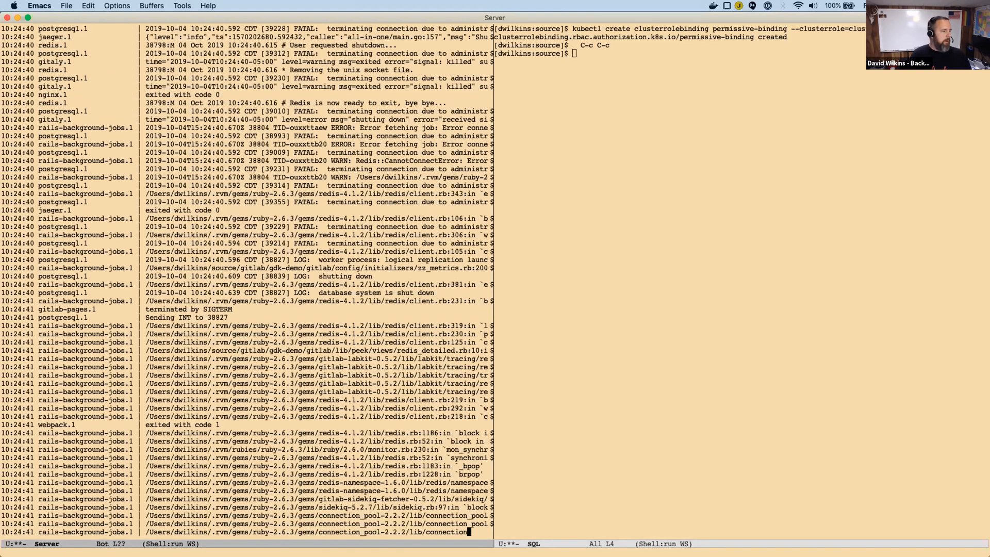
# Change the Server shell's directory to ../gdk-minikube/.
pyautogui.write('cd ../g')
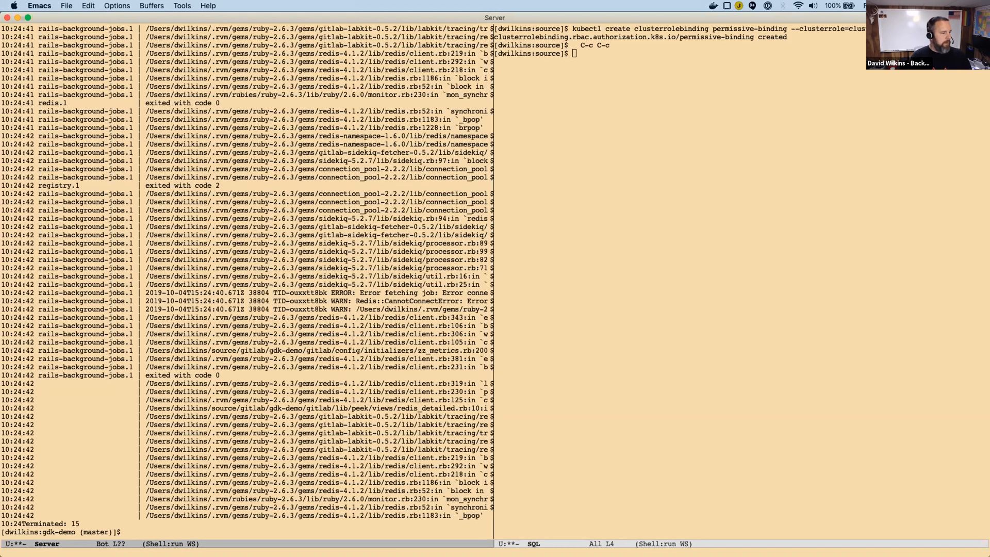
pyautogui.write('dk-minikube/')
pyautogui.press('Return')
# Replace the SQL buffer in the neighbouring Emacs window with the Dev shell buffer.
pyautogui.hotkey('ctrl', 'x')
pyautogui.press('o')
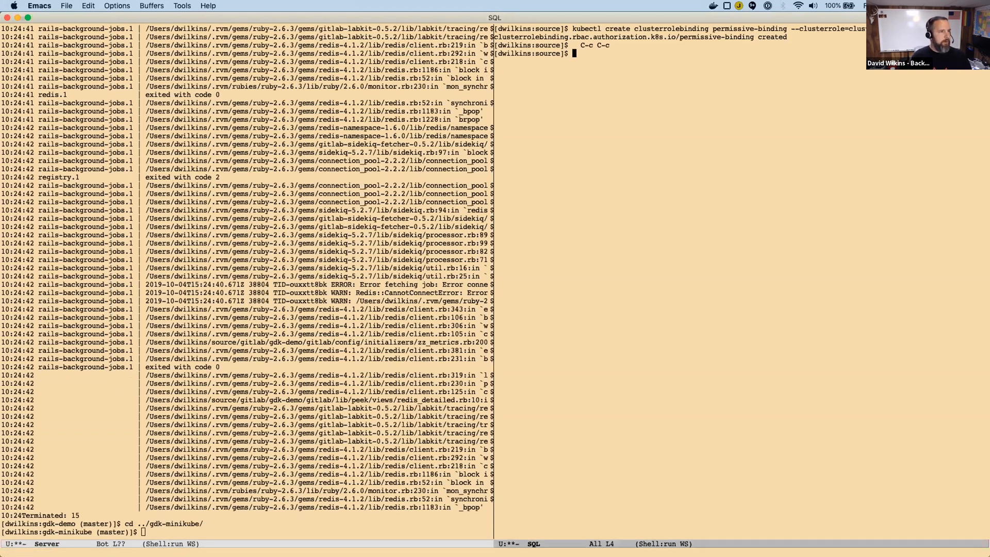
pyautogui.hotkey('ctrl', 'x')
pyautogui.press('b')
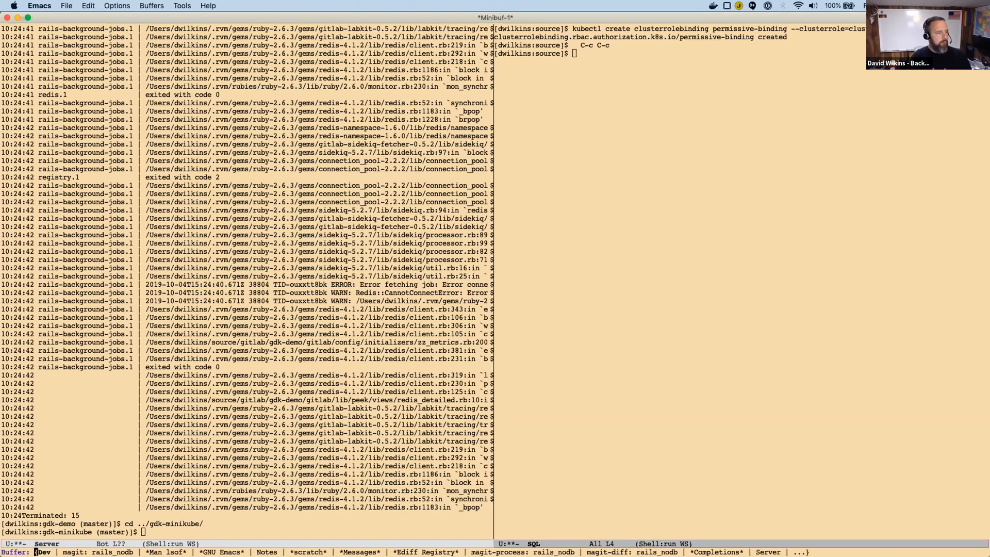
pyautogui.press('Return')
# Stop the gdk-demo cluster by running "minikube stop -p gdk-demo" in the Dev shell.
pyautogui.hotkey('alt', 'p')
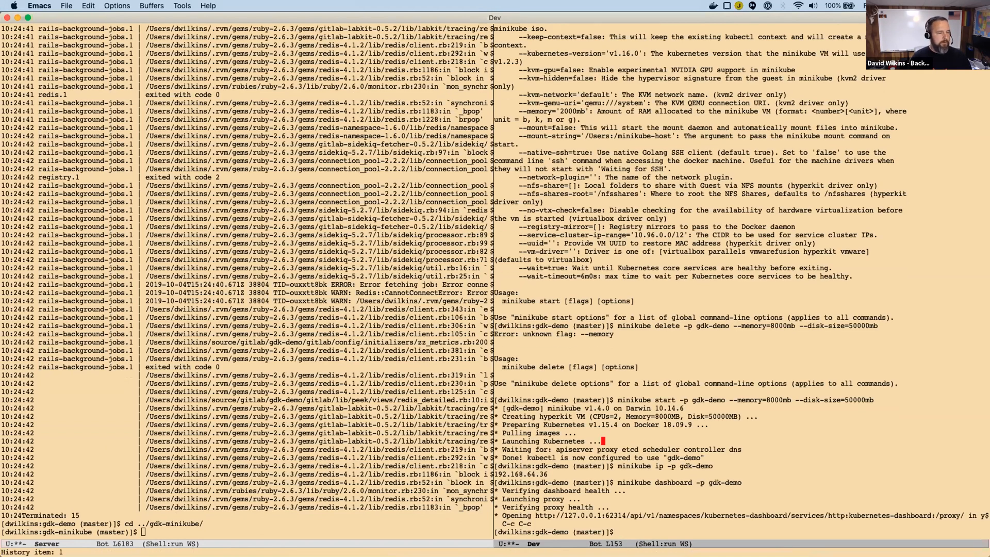
pyautogui.hotkey('ctrl', 'a')
pyautogui.hotkey('alt', 'f')
pyautogui.hotkey('alt', 'f')
pyautogui.press('BackSpace')
pyautogui.press('BackSpace')
pyautogui.press('BackSpace')
pyautogui.press('BackSpace')
pyautogui.press('BackSpace')
pyautogui.press('BackSpace')
pyautogui.press('BackSpace')
pyautogui.press('BackSpace')
pyautogui.press('BackSpace')
pyautogui.write('stop')
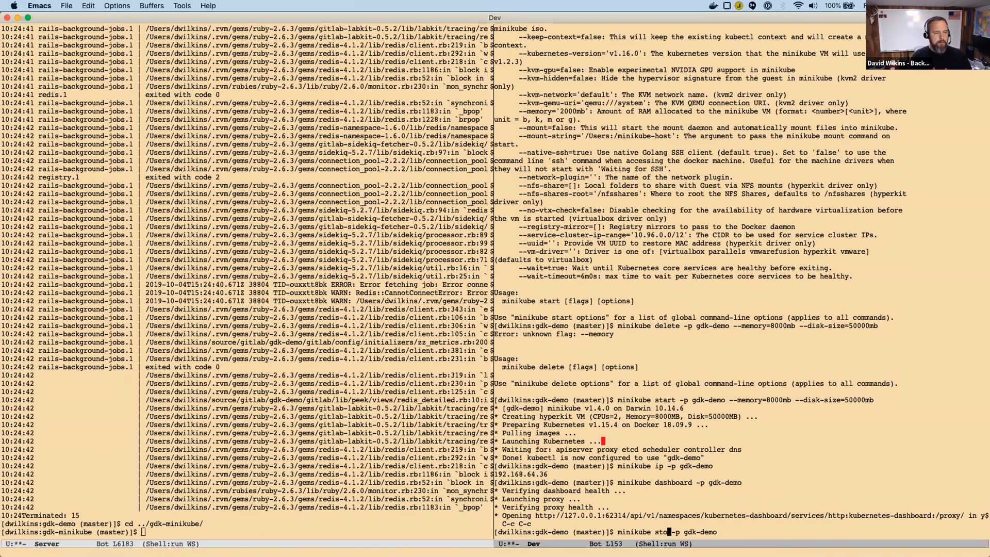
pyautogui.press('Return')
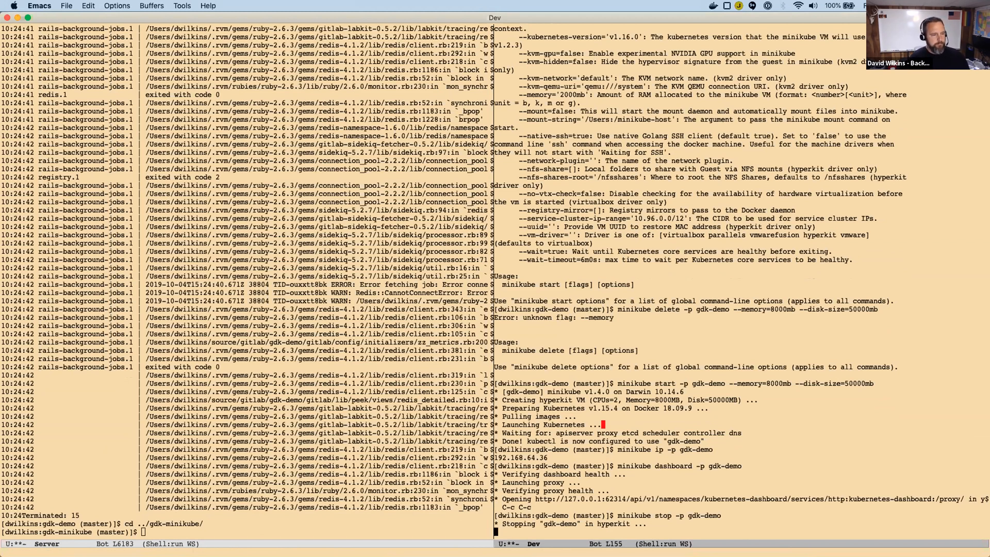
# Start the existing gdk-minikube cluster by running "minikube start -p gdk-minikube" in the Dev shell.
pyautogui.hotkey('alt', 'p')
pyautogui.hotkey('alt', 'p')
pyautogui.hotkey('alt', 'p')
pyautogui.hotkey('alt', 'p')
pyautogui.hotkey('alt', 'b')
pyautogui.hotkey('alt', 'b')
pyautogui.hotkey('alt', 'b')
pyautogui.hotkey('alt', 'b')
pyautogui.hotkey('alt', 'b')
pyautogui.hotkey('alt', 'b')
pyautogui.hotkey('alt', 'b')
pyautogui.hotkey('alt', 'f')
pyautogui.hotkey('ctrl', 'f')
pyautogui.hotkey('ctrl', 'k')
pyautogui.write('minikub')
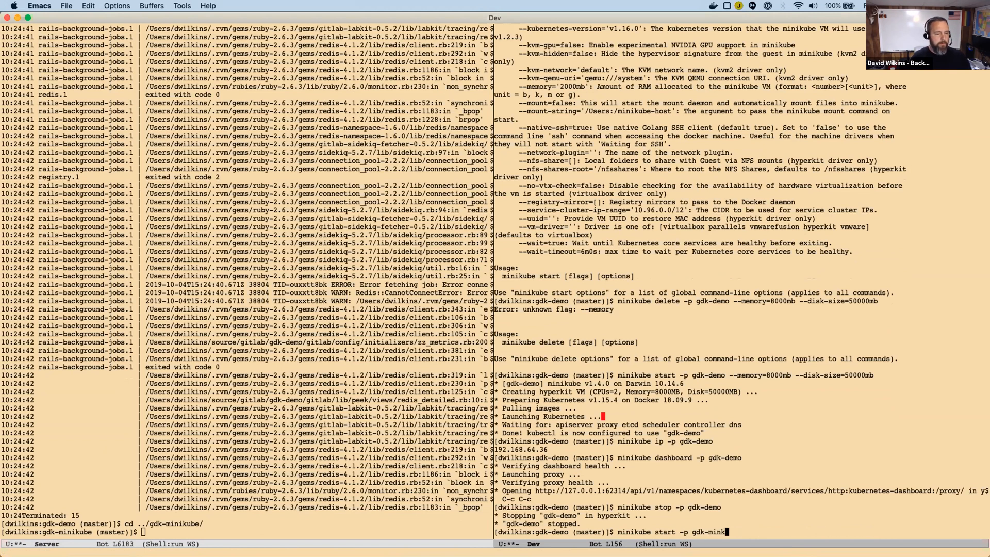
pyautogui.write('e')
pyautogui.press('Return')
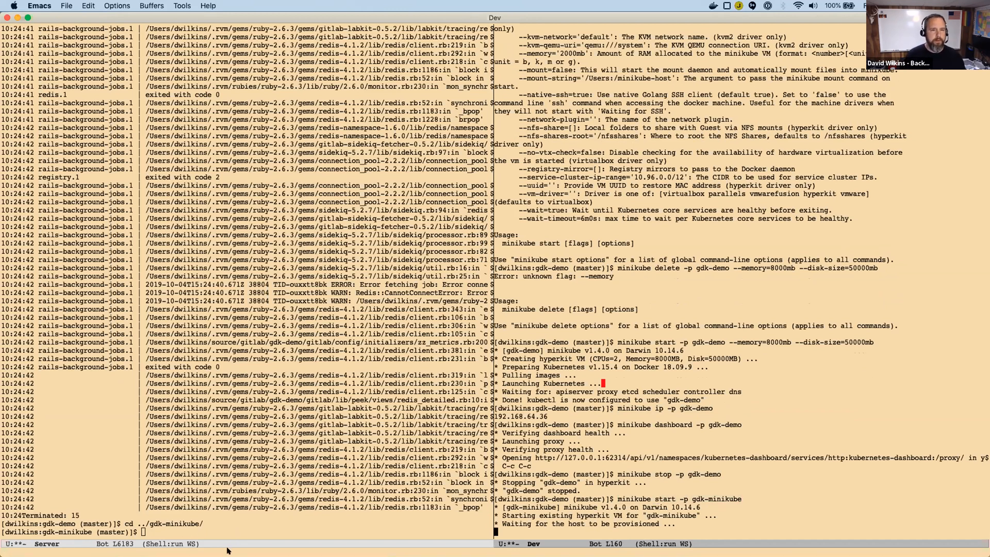
# Start GDK from the gdk-minikube directory by running "gdk run" in the Server shell.
pyautogui.click(210, 532)
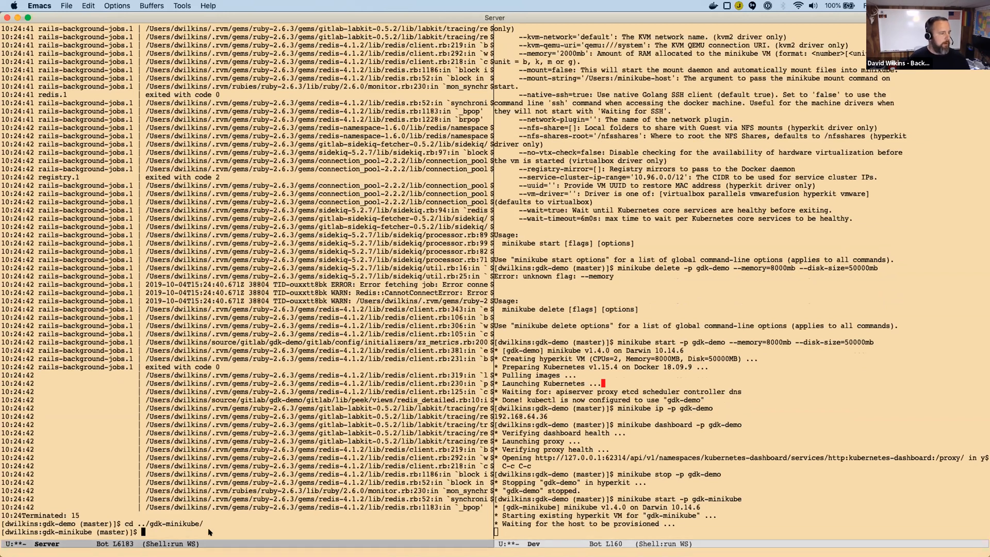
pyautogui.write('gdk')
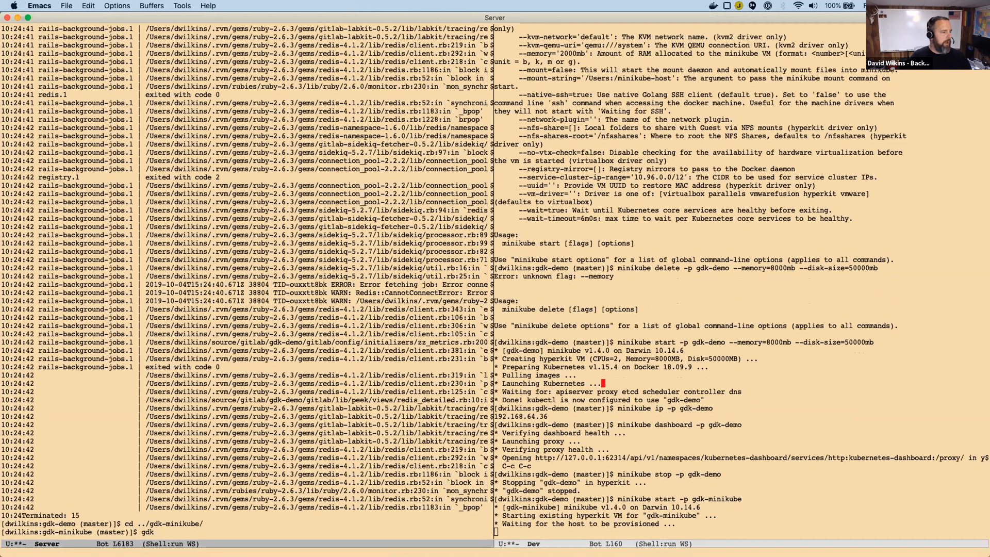
pyautogui.write(' run')
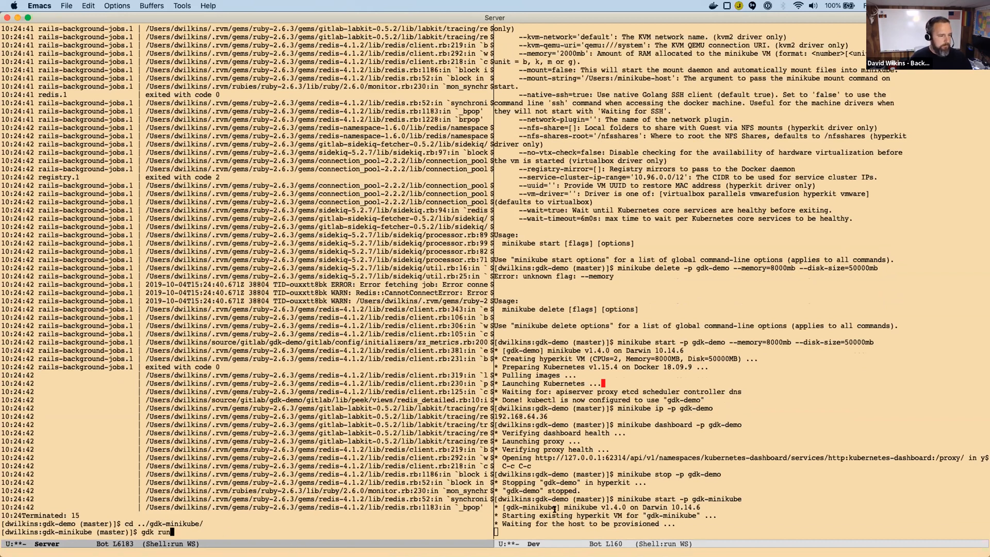
pyautogui.press('Return')
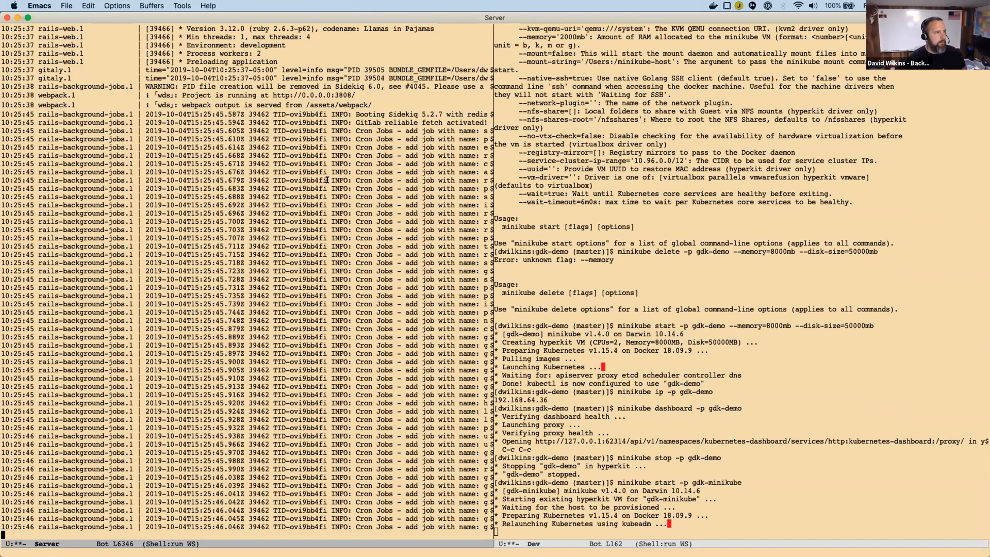
# Launch the Kubernetes dashboard for the gdk-minikube cluster by running "minikube dashboard -p gdk-minikube" in the Dev shell.
pyautogui.click(705, 534)
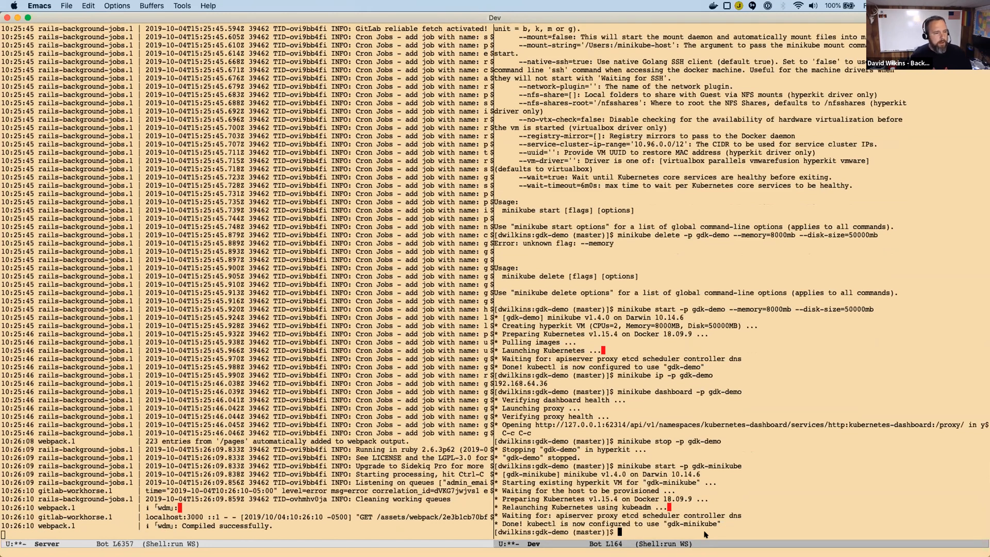
pyautogui.hotkey('alt', 'p')
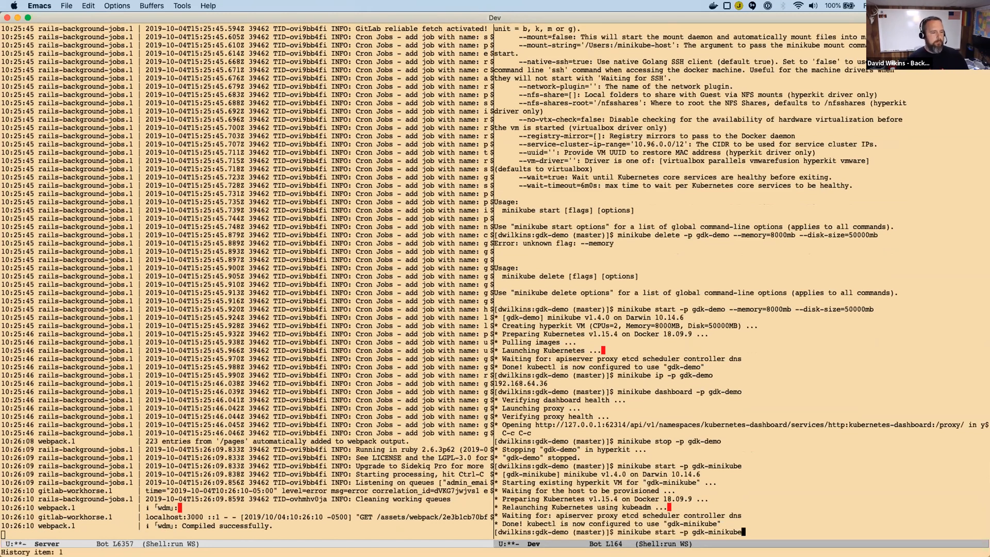
pyautogui.hotkey('alt', 'b')
pyautogui.hotkey('alt', 'b')
pyautogui.hotkey('alt', 'b')
pyautogui.hotkey('ctrl', 'b')
pyautogui.hotkey('ctrl', 'b')
pyautogui.press('BackSpace')
pyautogui.press('BackSpace')
pyautogui.press('BackSpace')
pyautogui.press('BackSpace')
pyautogui.press('BackSpace')
pyautogui.write('dsah')
pyautogui.press('BackSpace')
pyautogui.press('BackSpace')
pyautogui.press('BackSpace')
pyautogui.write('ashboard')
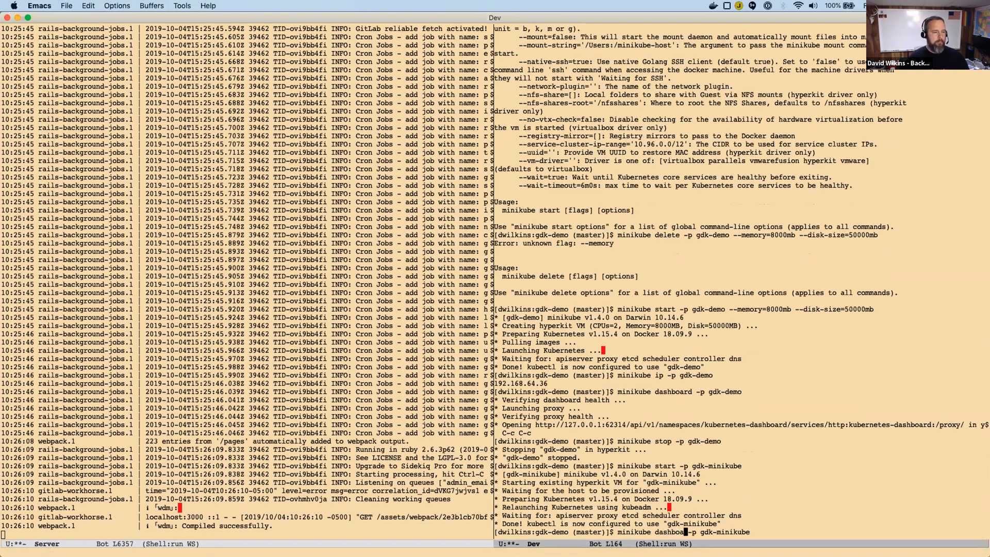
pyautogui.press('Return')
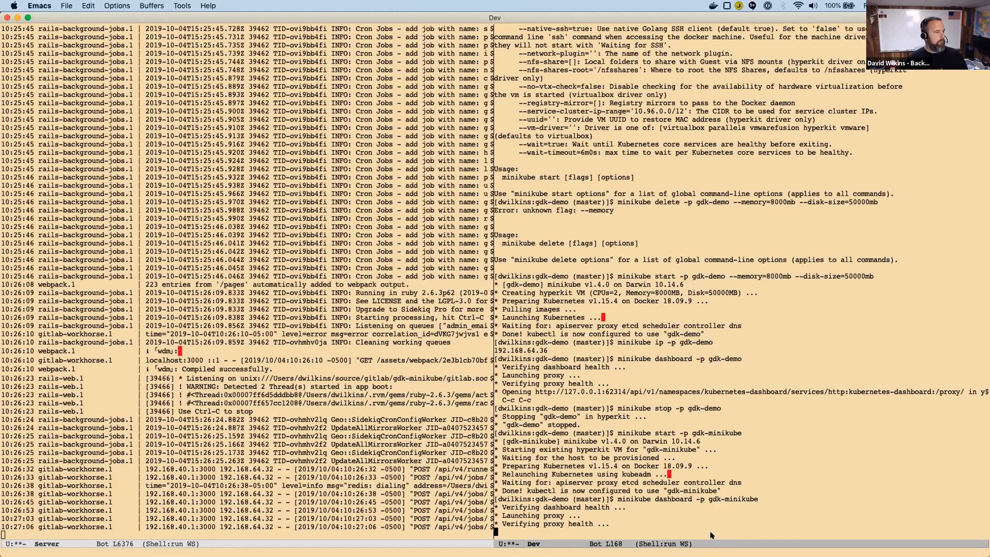
# Switch to Chrome and load the local GitLab root page at localhost:3000 in place of the failed job page.
pyautogui.press('super+Tab')
pyautogui.click(227, 64)
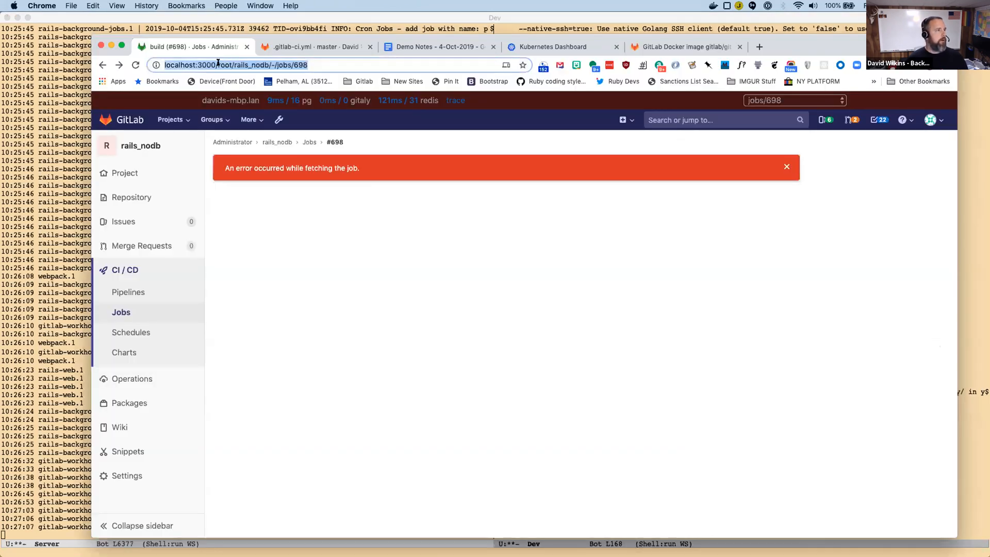
pyautogui.click(232, 64)
pyautogui.moveTo(217, 64); pyautogui.dragTo(309, 65)
pyautogui.press('BackSpace')
pyautogui.press('Return')
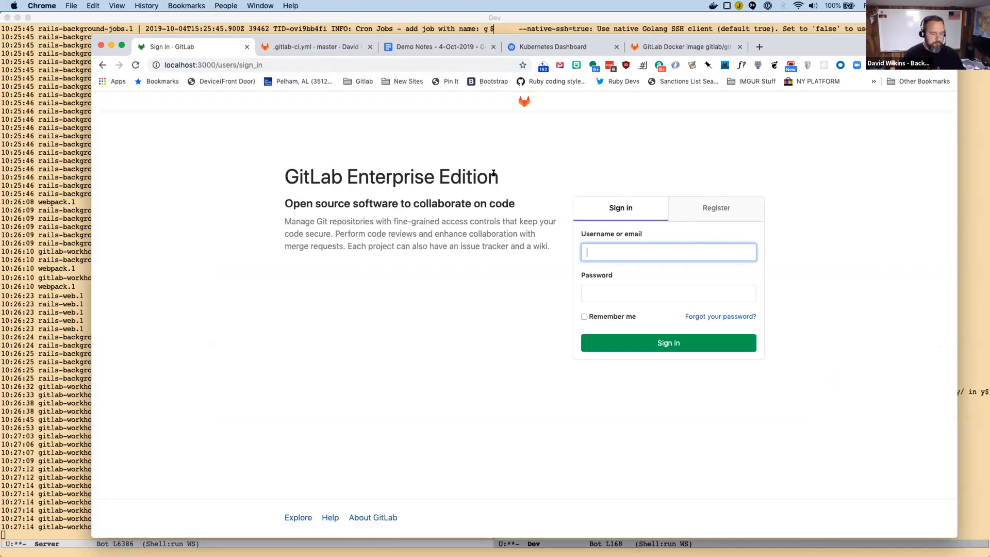
# Sign in to GitLab as root with the account password and Remember me enabled, and open the rails_nodb project.
pyautogui.write('root')
pyautogui.press('Tab')
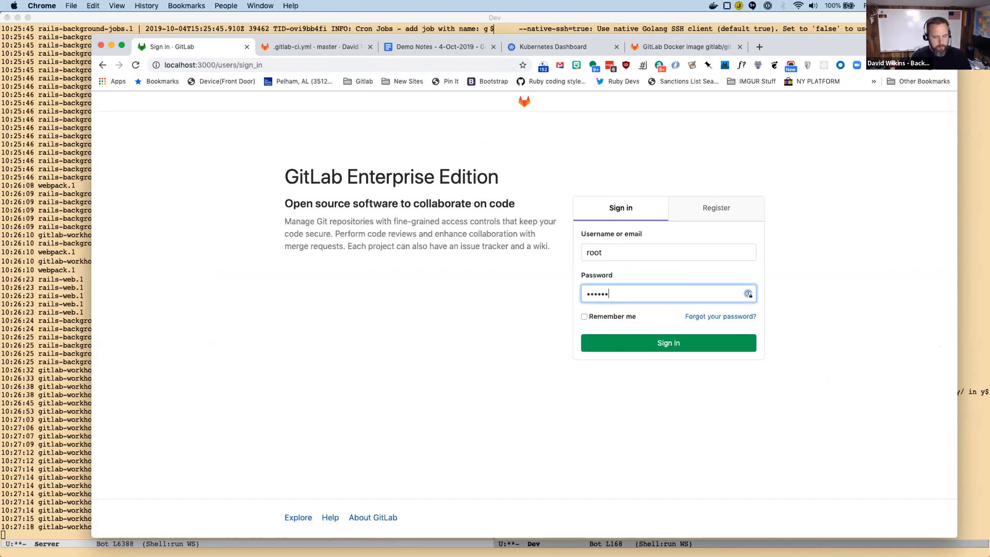
pyautogui.press('Tab')
pyautogui.press('space')
pyautogui.press('Tab')
pyautogui.press('Tab')
pyautogui.press('Return')
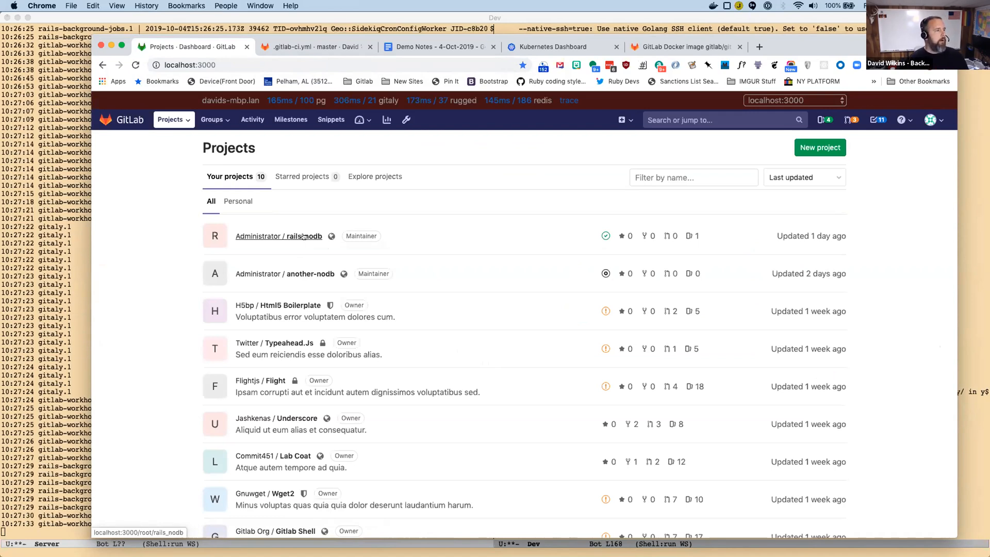
pyautogui.click(304, 237)
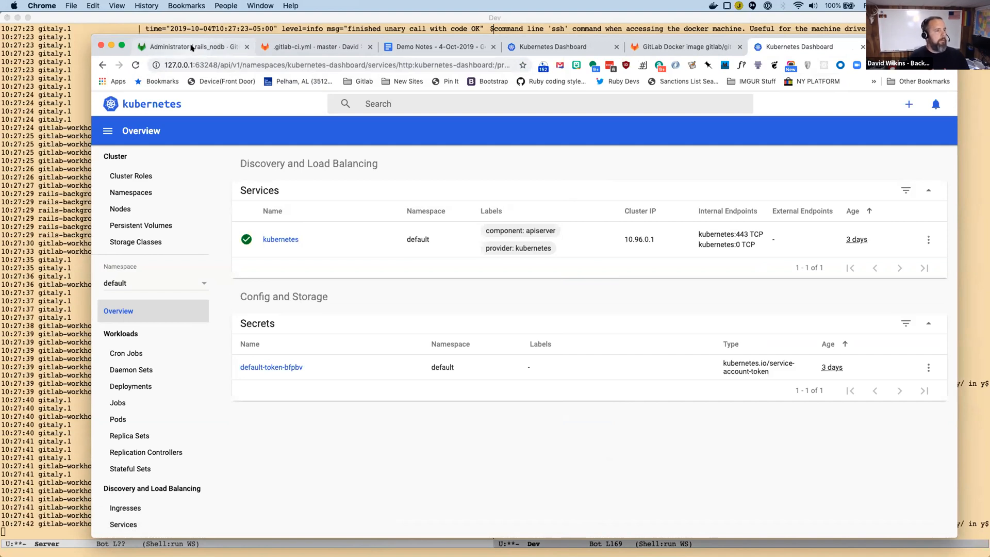
# Set the new Kubernetes dashboard to All namespaces and look through its Pods list.
pyautogui.click(128, 282)
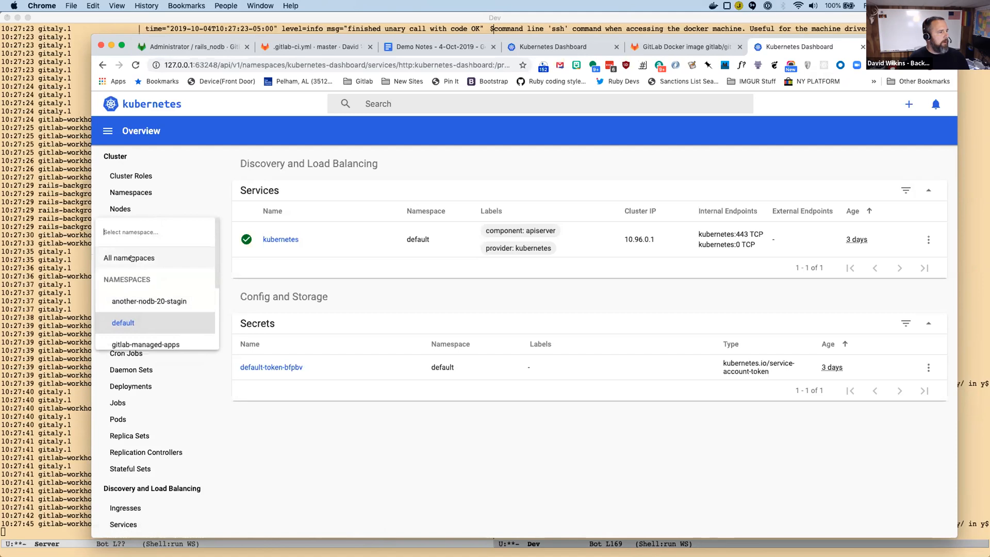
pyautogui.click(132, 258)
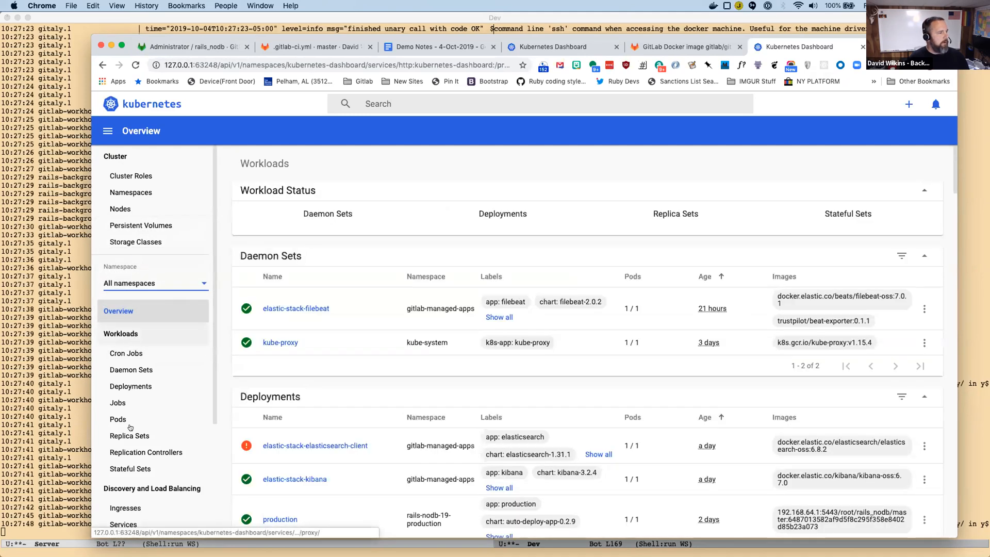
pyautogui.click(123, 419)
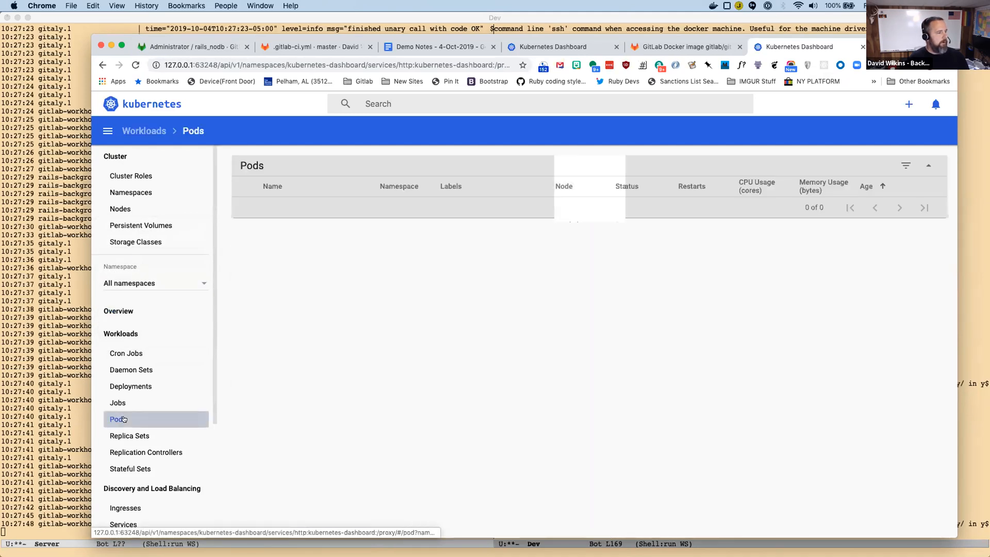
pyautogui.scroll(-3, 346, 331)
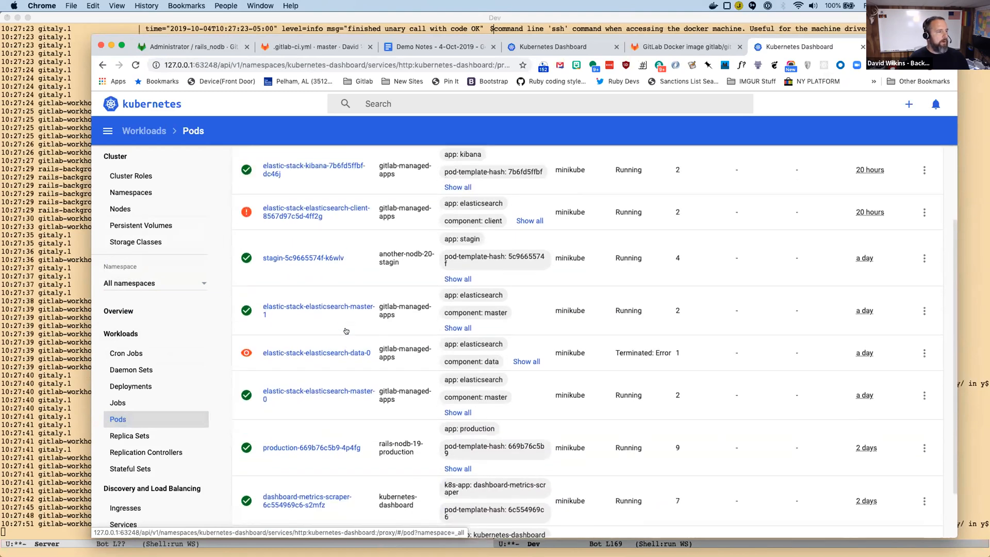
pyautogui.scroll(-1, 402, 268)
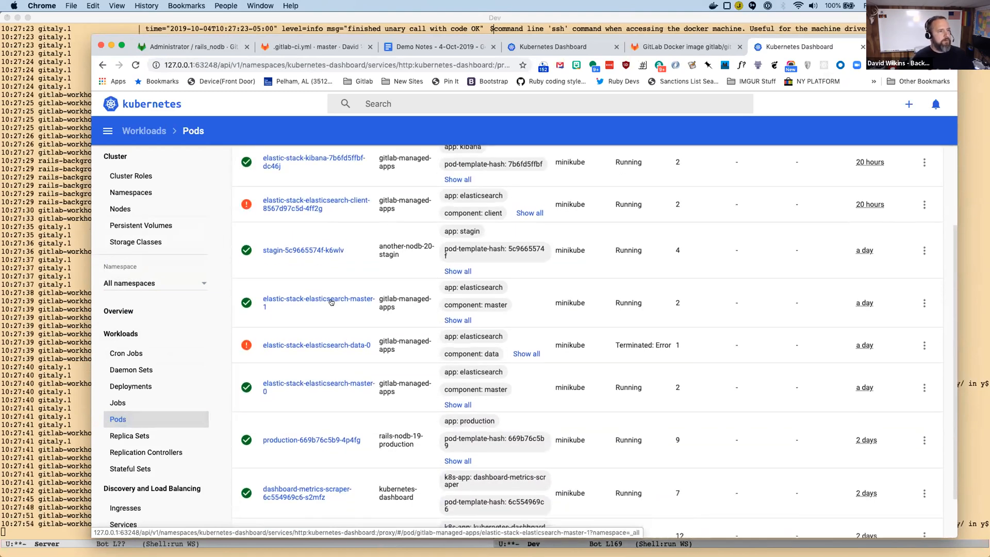
pyautogui.scroll(2, 381, 258)
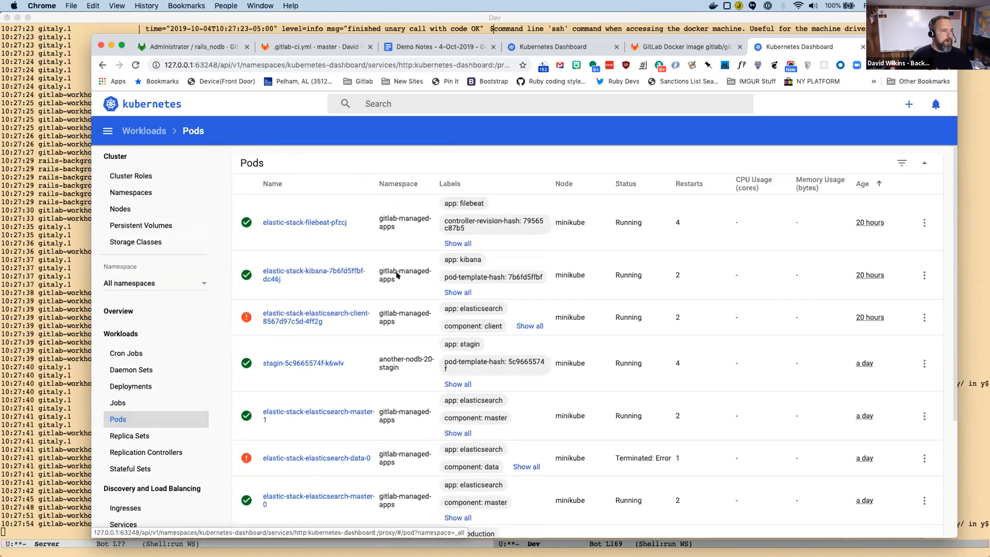
pyautogui.scroll(-3, 394, 271)
pyautogui.scroll(5, 396, 274)
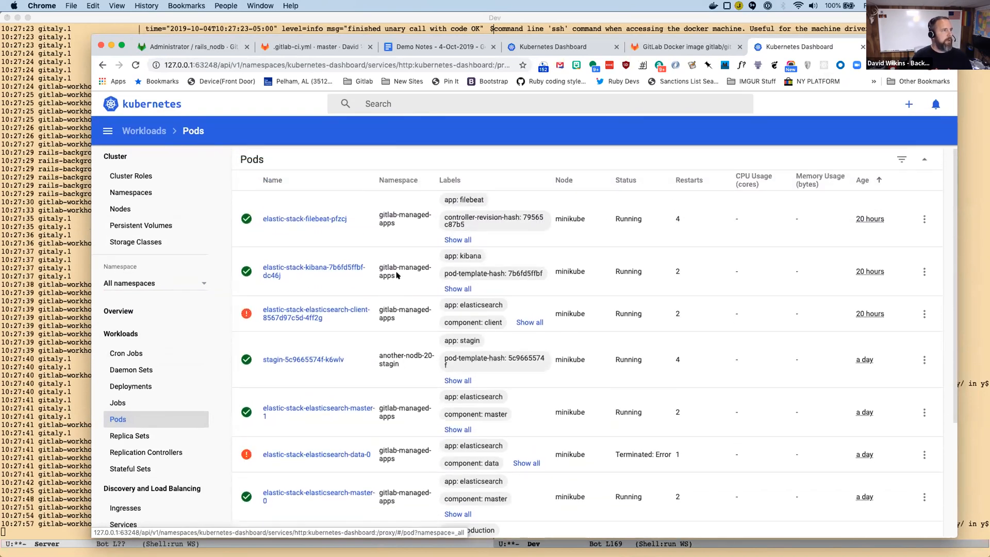
# Run a new CI/CD pipeline for the master branch of the rails_nodb project in GitLab.
pyautogui.click(191, 46)
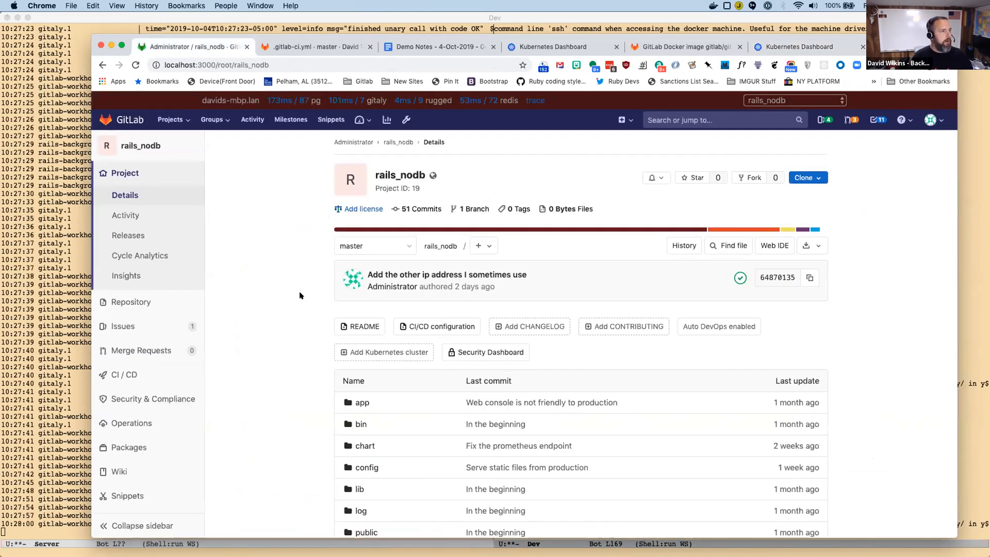
pyautogui.moveTo(131, 325)
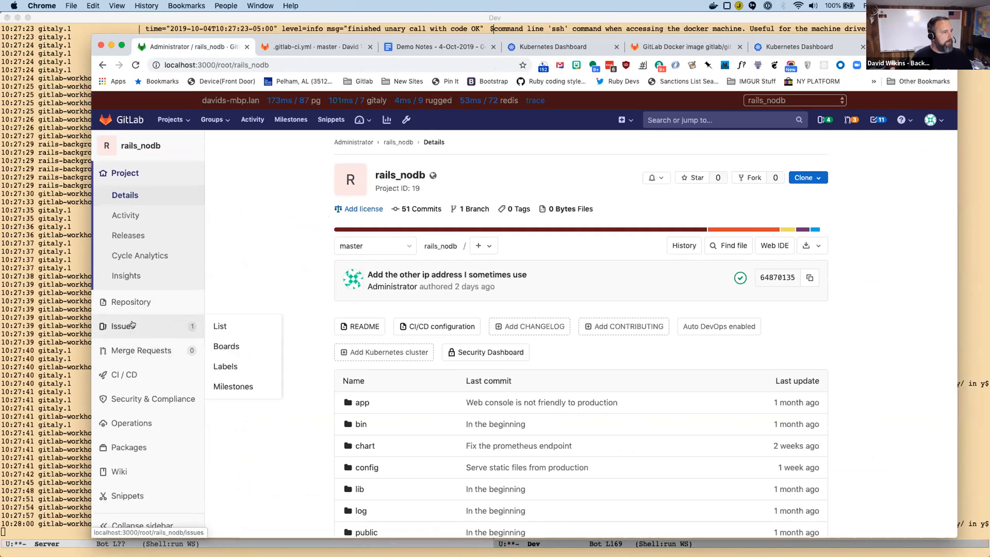
pyautogui.moveTo(134, 372)
pyautogui.click(230, 373)
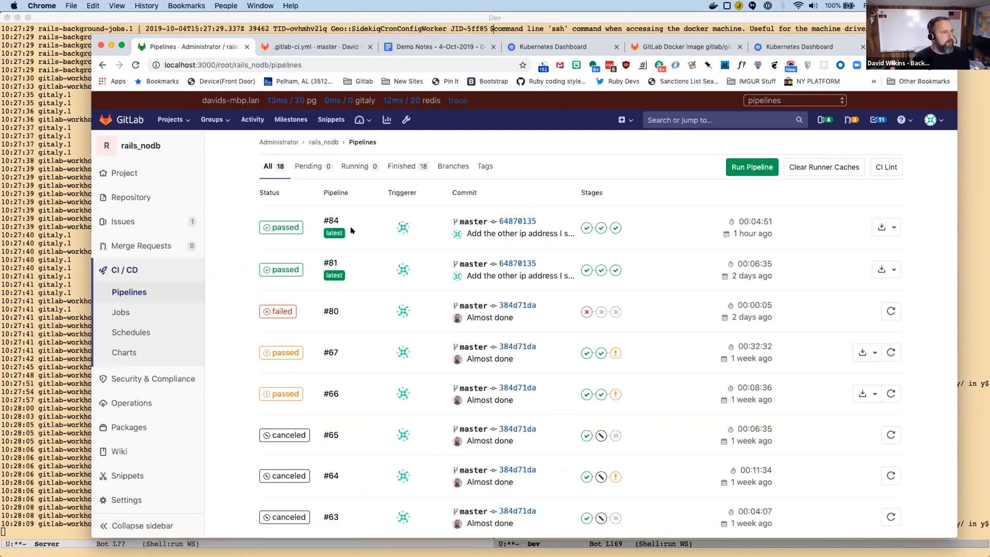
pyautogui.click(751, 165)
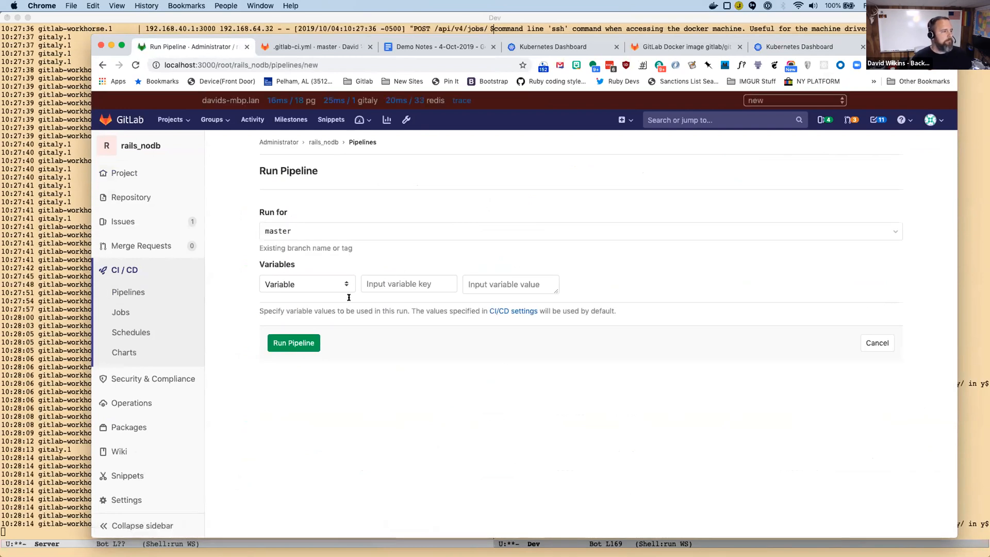
pyautogui.click(289, 342)
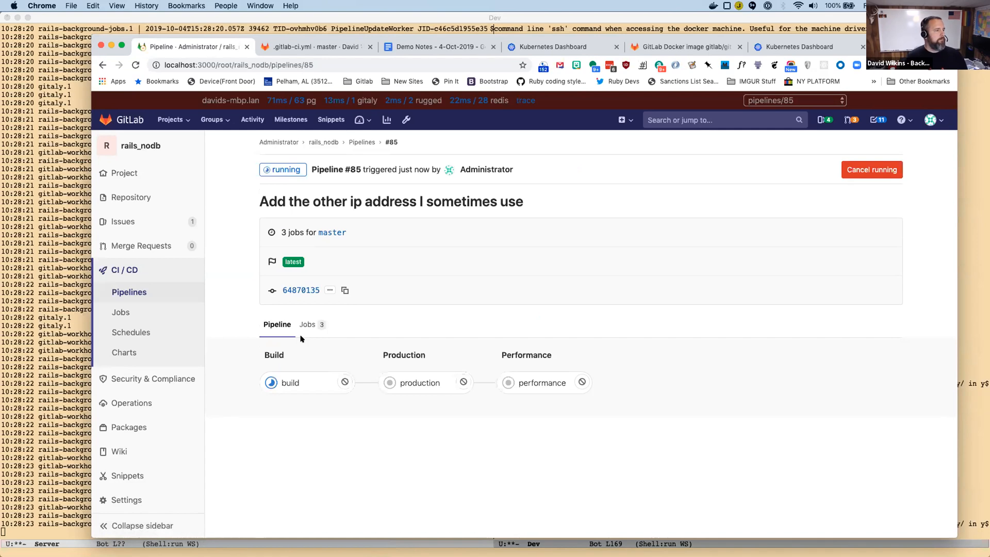
# Open the new pipeline's build job, check the pods in the older Kubernetes dashboard, and return to the job log.
pyautogui.click(287, 381)
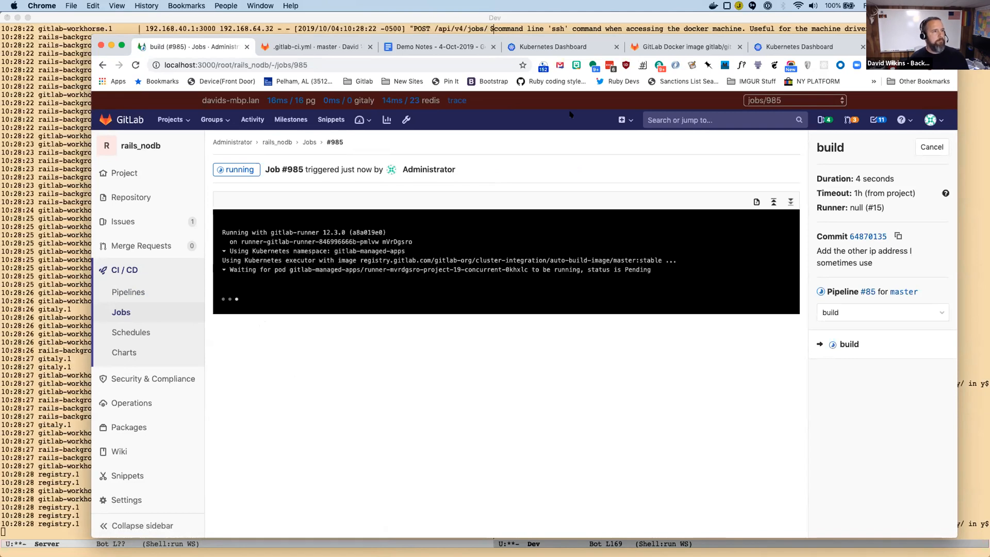
pyautogui.click(559, 48)
pyautogui.scroll(-3, 450, 258)
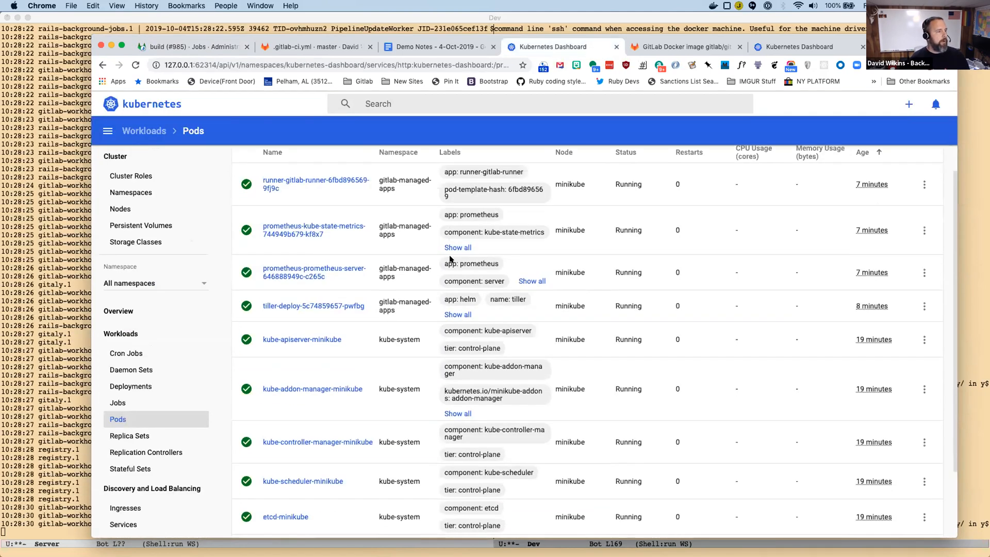
pyautogui.scroll(3, 449, 258)
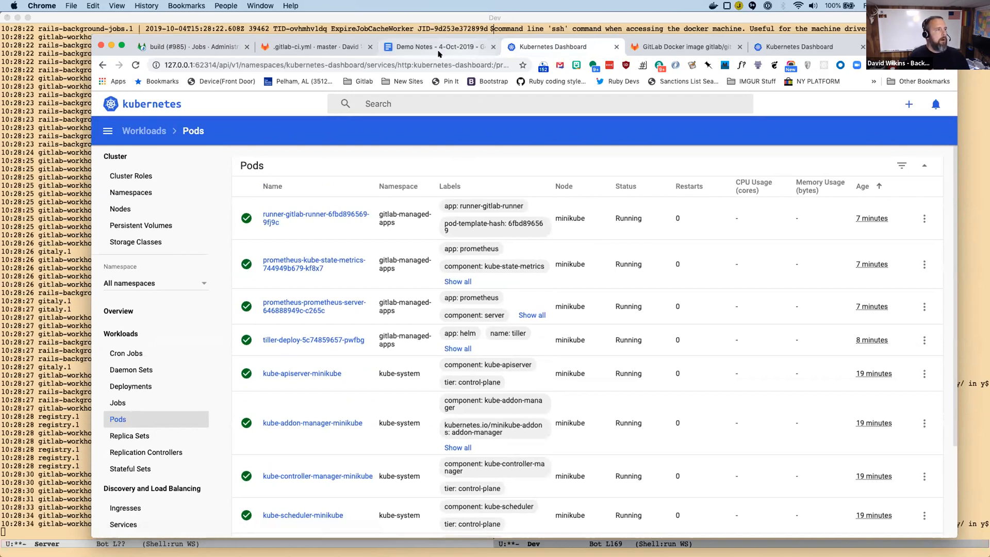
pyautogui.click(185, 47)
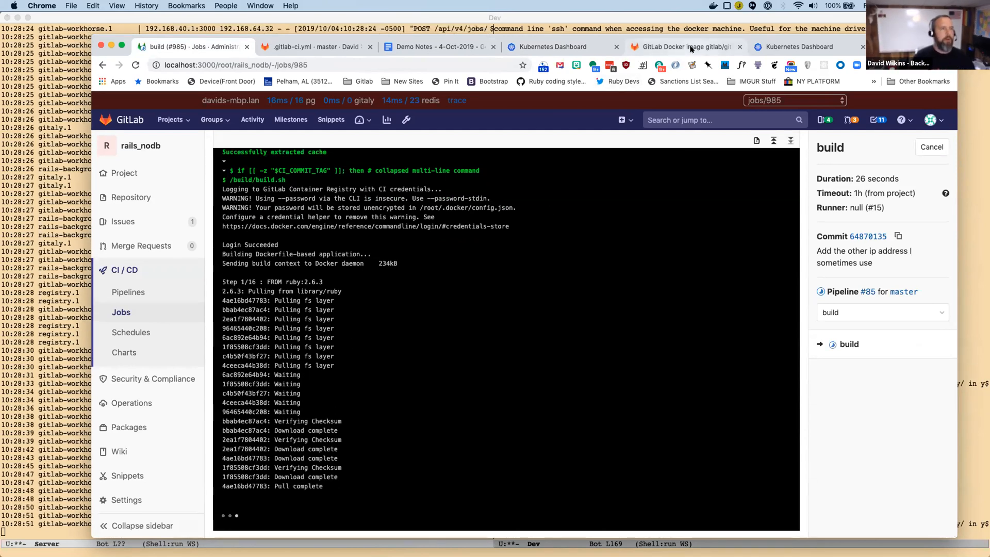
# Close the outdated gdk-demo Kubernetes dashboard and show the gdk-minikube dashboard's Pods list.
pyautogui.click(562, 47)
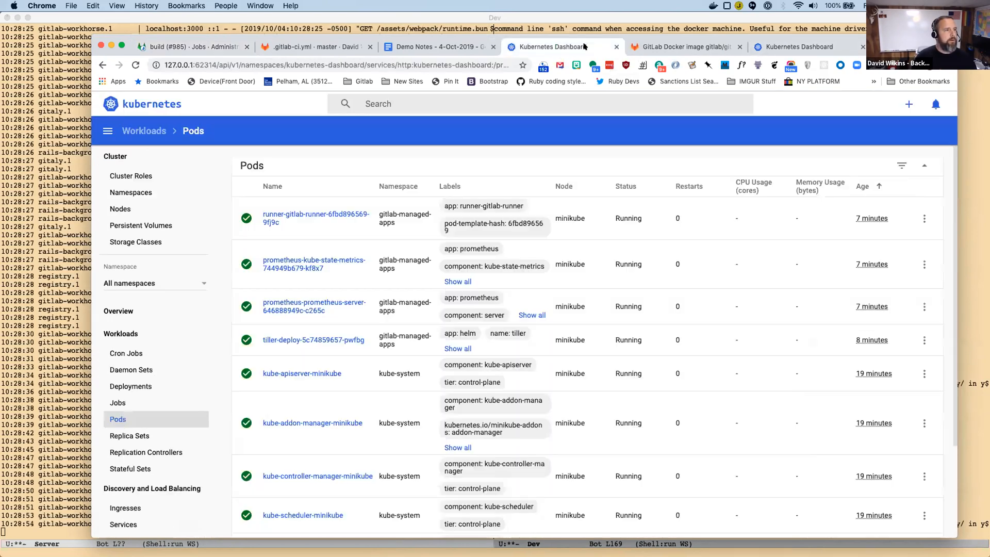
pyautogui.click(615, 47)
pyautogui.click(675, 46)
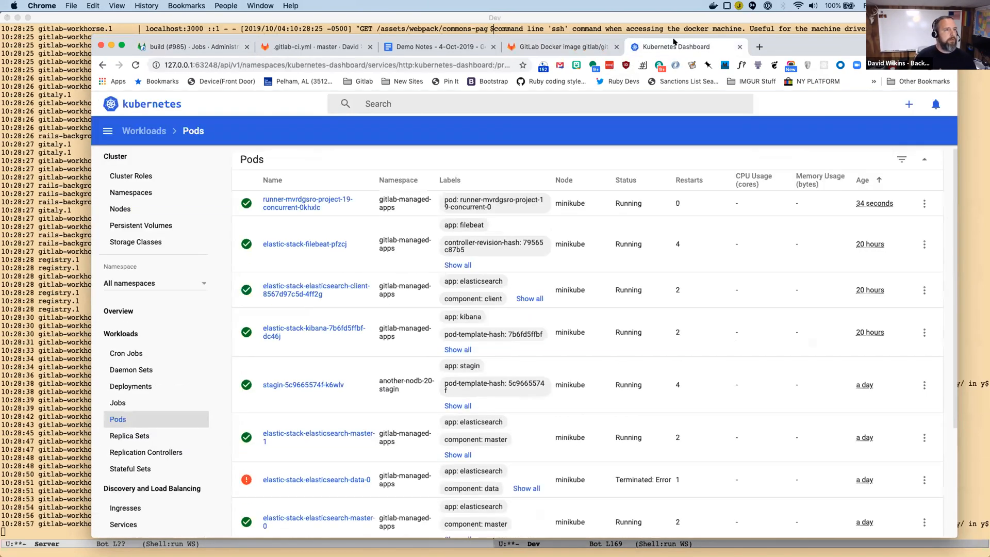
# Examine the Pods list for the CI runner pod, the production pod and the error details of elastic-stack-elasticsearch-data-0.
pyautogui.scroll(-2, 468, 319)
pyautogui.scroll(-2, 468, 318)
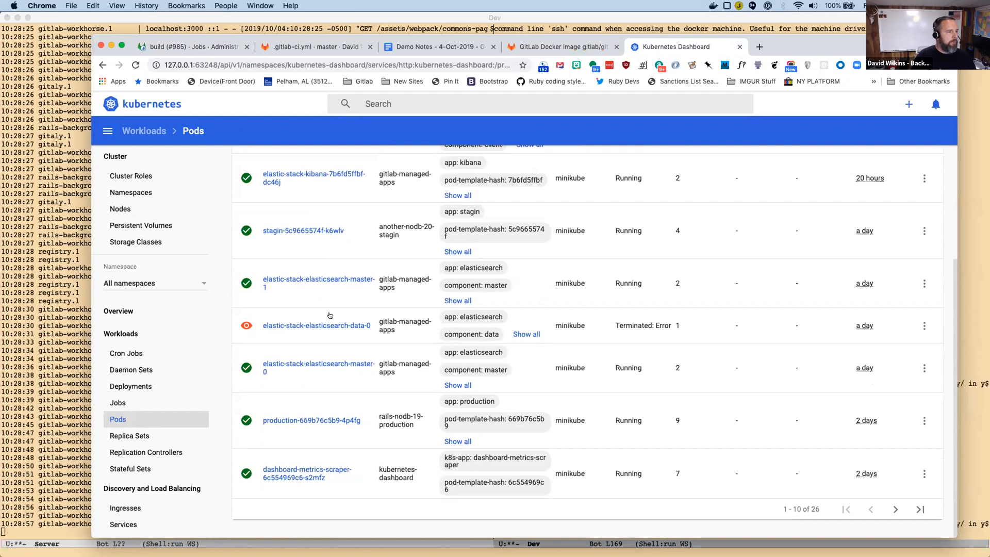
pyautogui.scroll(5, 329, 316)
pyautogui.scroll(-4, 329, 335)
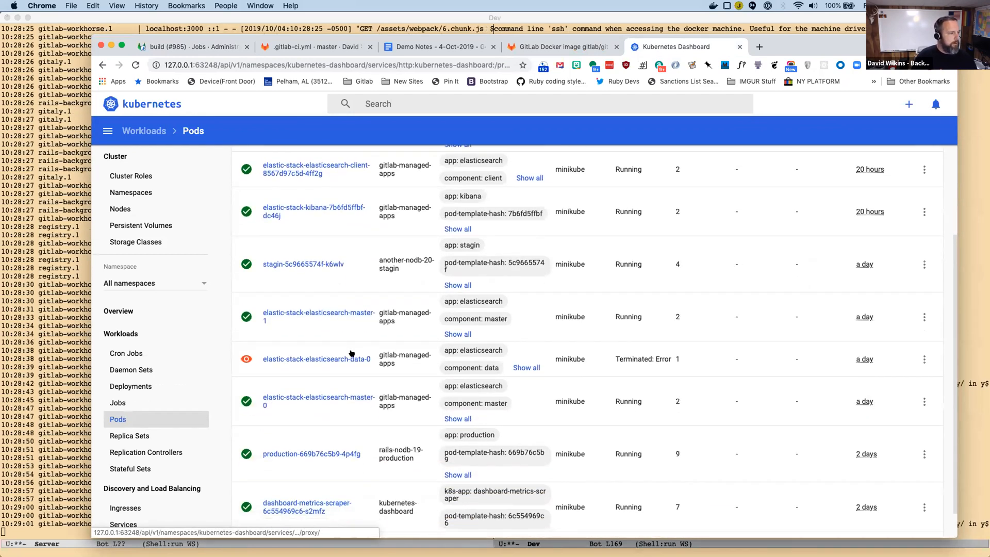
pyautogui.scroll(3, 351, 353)
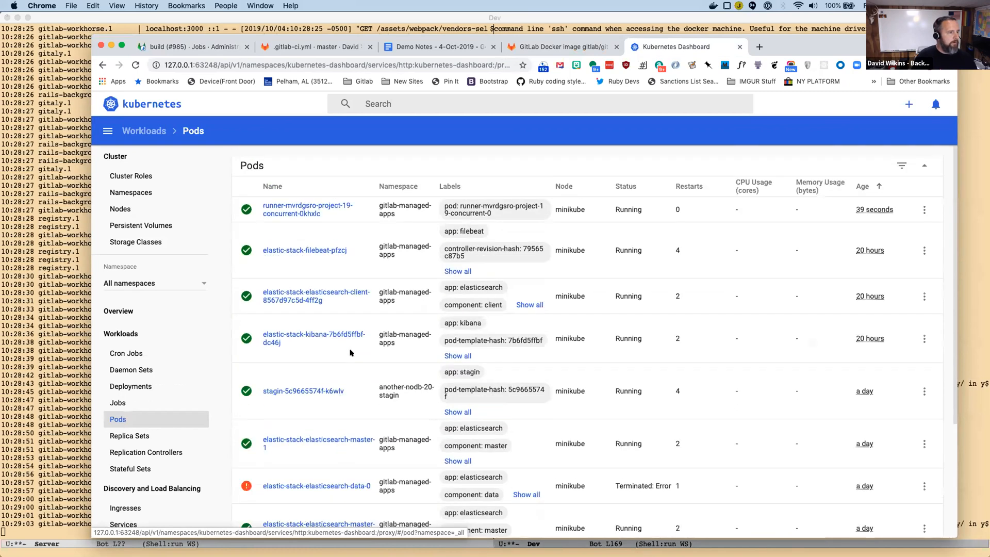
pyautogui.scroll(-2, 350, 352)
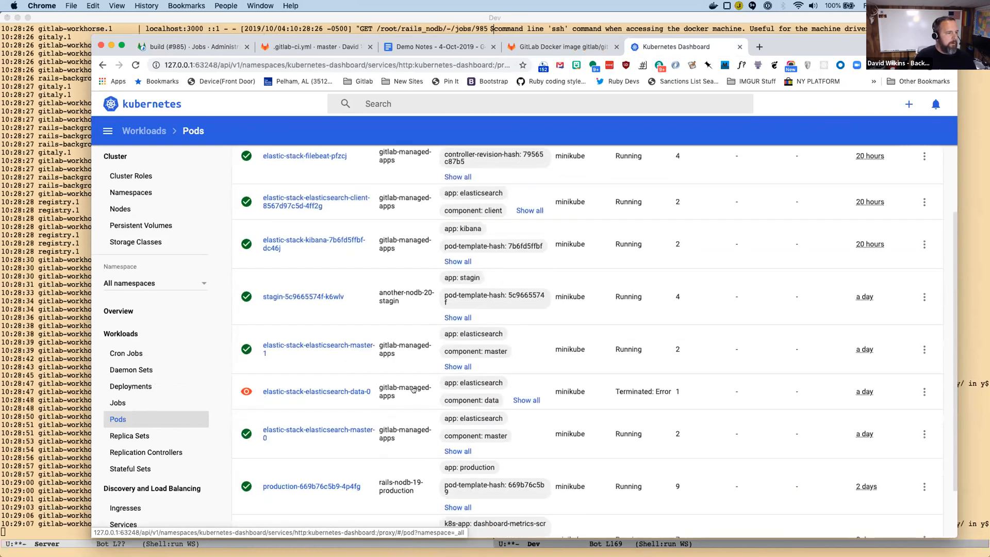
pyautogui.moveTo(421, 388)
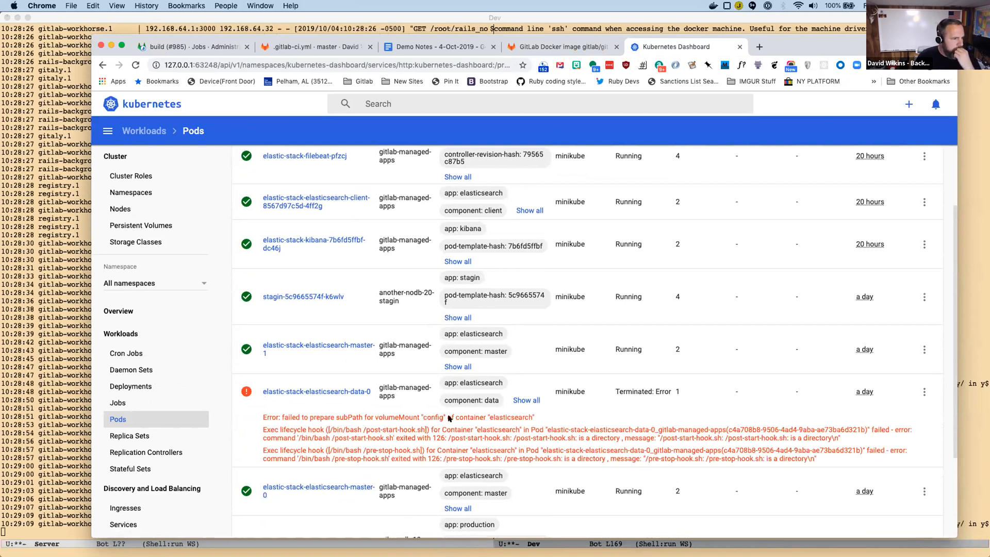
pyautogui.scroll(-3, 449, 418)
pyautogui.scroll(4, 449, 418)
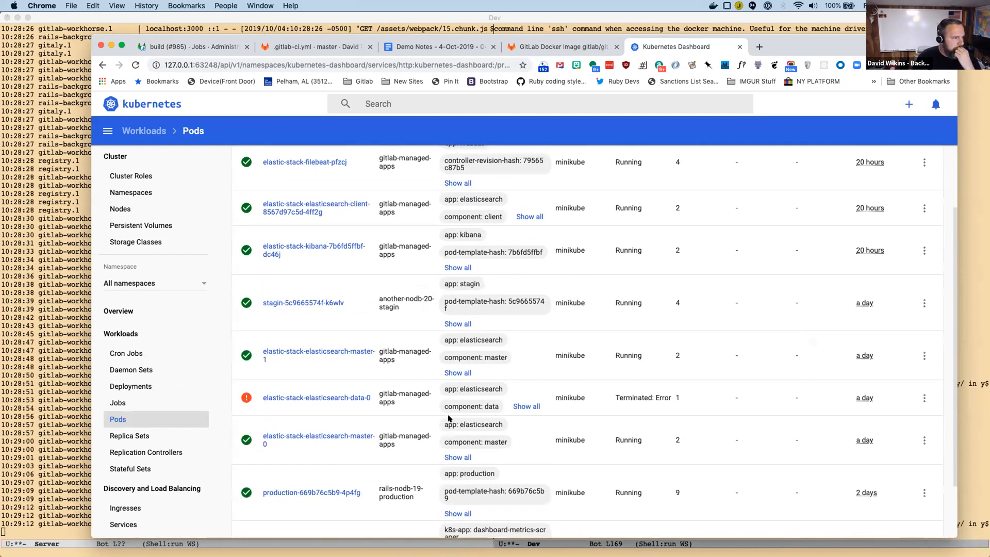
pyautogui.scroll(-3, 449, 418)
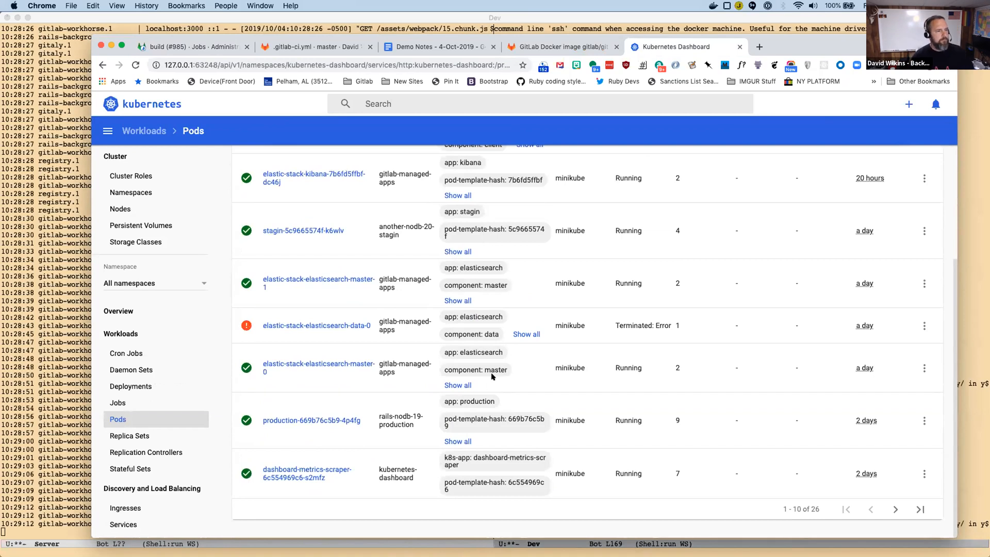
pyautogui.scroll(2, 542, 399)
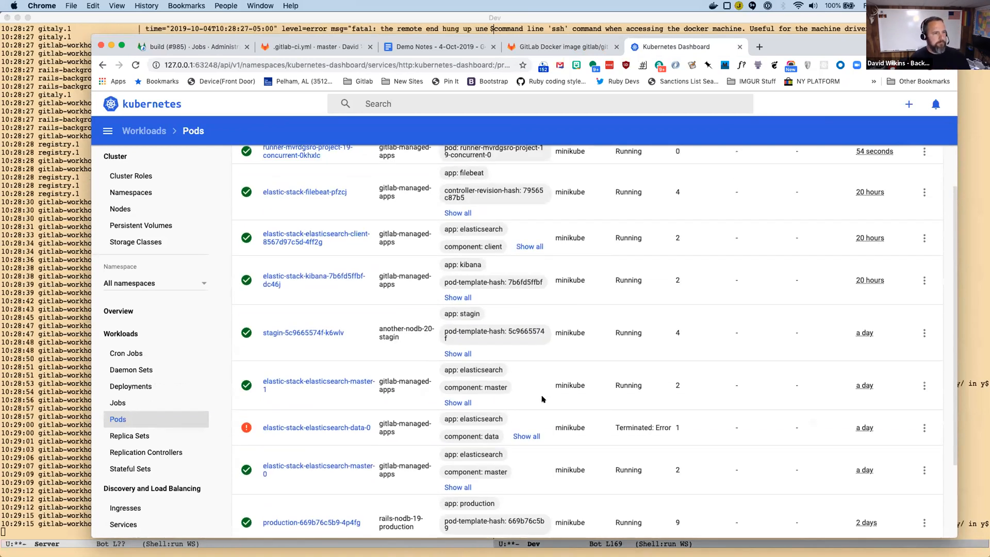
# Open the elastic-stack-elasticsearch-data-0 pod from the Pods list and view its events.
pyautogui.scroll(1, 570, 404)
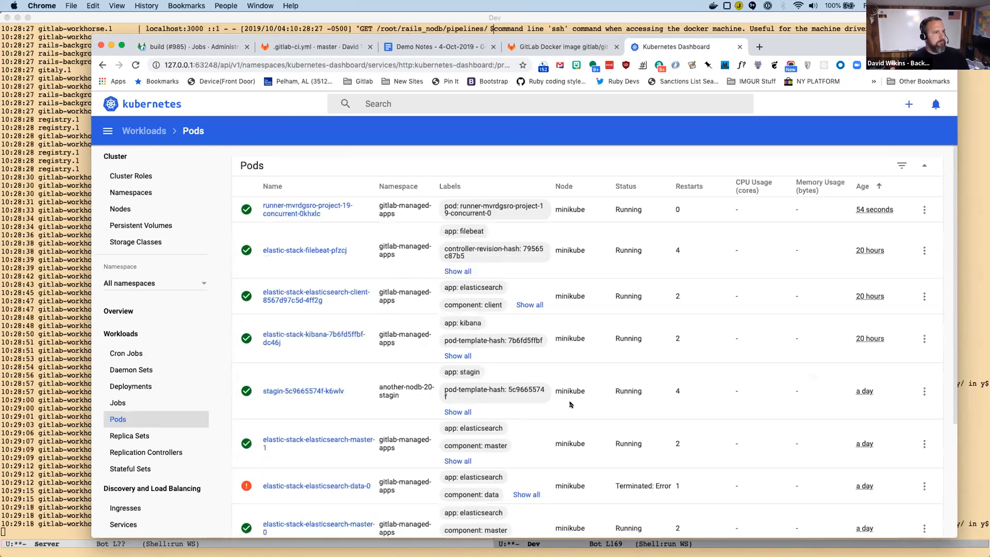
pyautogui.scroll(-1, 572, 314)
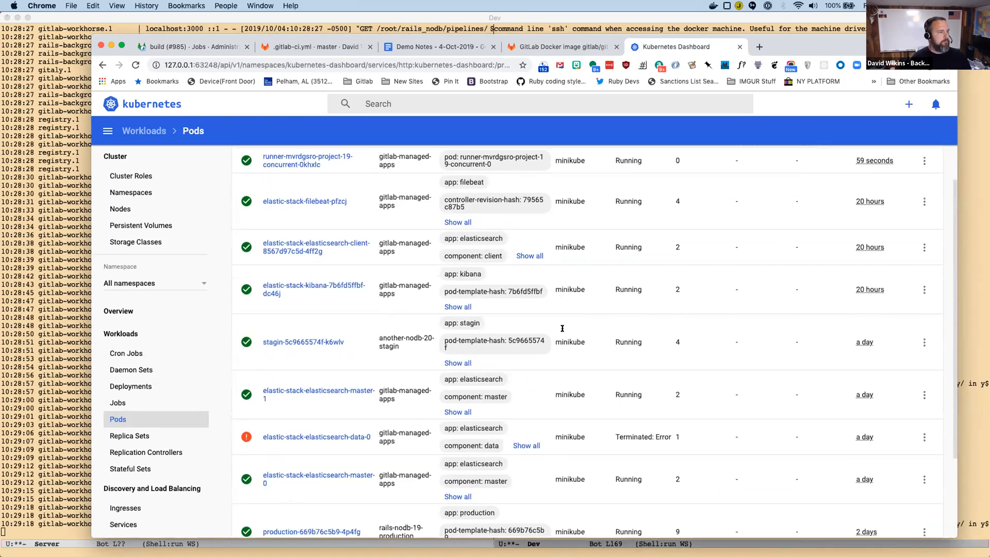
pyautogui.scroll(-1, 286, 306)
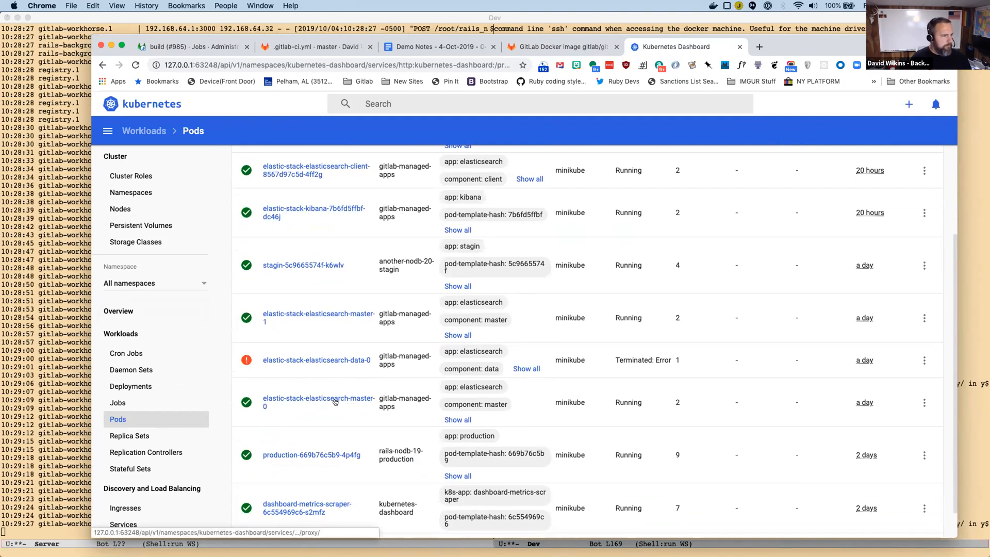
pyautogui.click(324, 359)
pyautogui.scroll(-5, 324, 356)
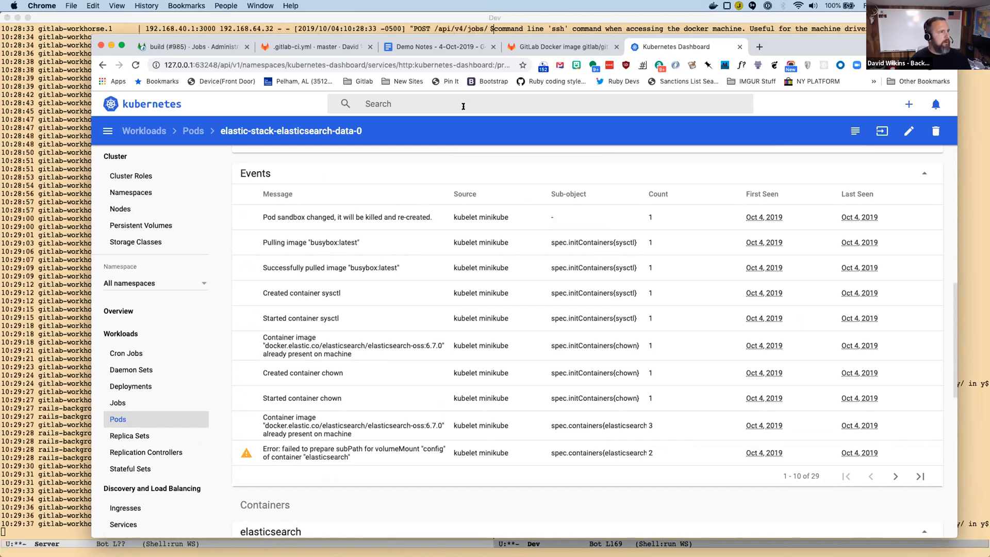
# Check the rails_nodb build job log in GitLab, and view the elasticsearch pod's containers and init containers in the dashboard.
pyautogui.click(167, 47)
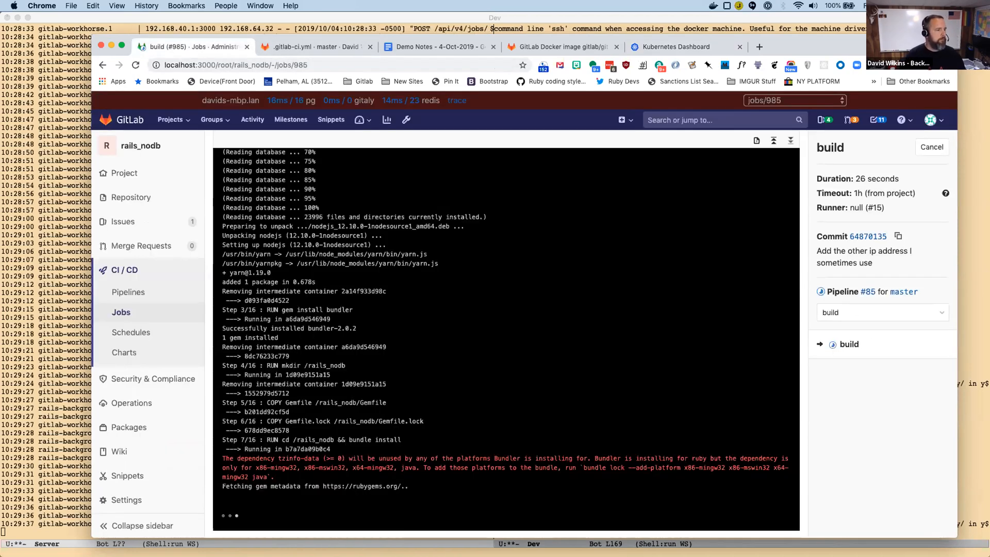
pyautogui.click(689, 47)
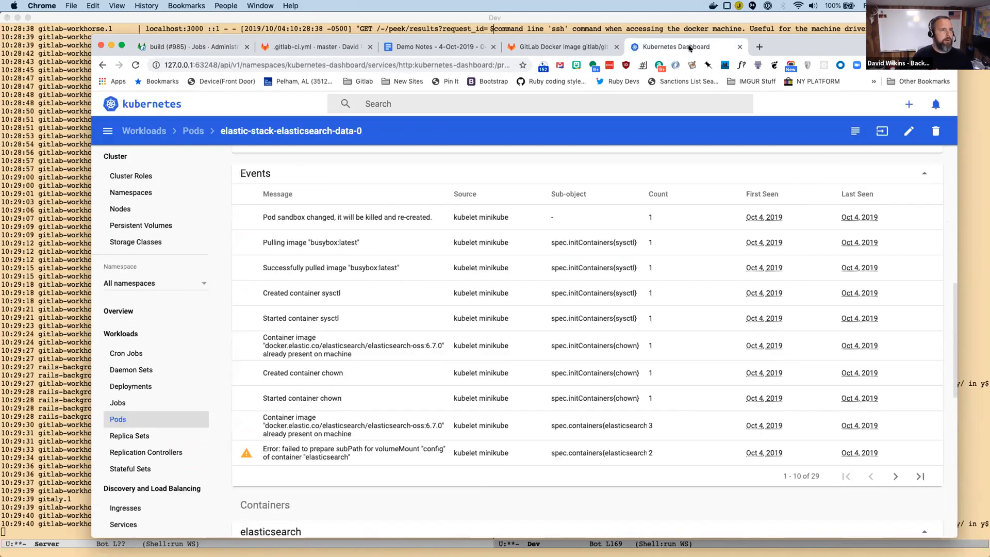
pyautogui.scroll(-5, 672, 325)
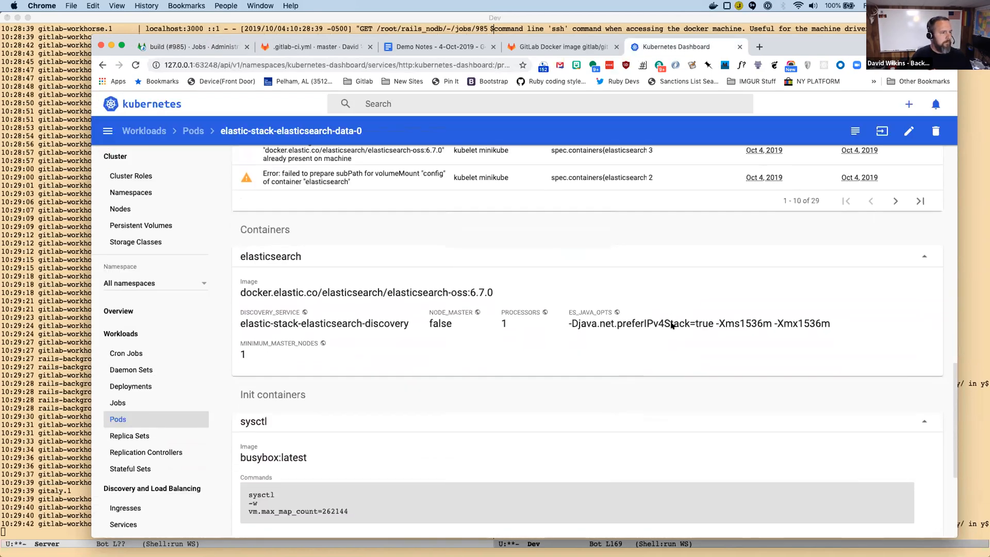
pyautogui.scroll(-4, 672, 325)
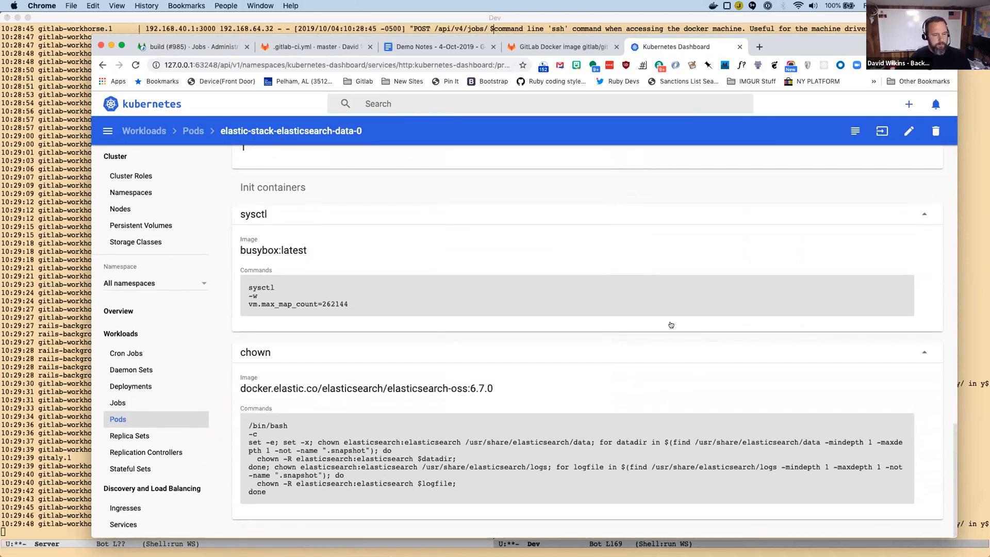
# Switch to Emacs, show the SQL shell buffer and change its directory to gitlab/helm-stuff/elastic-stack.
pyautogui.press('super+Tab')
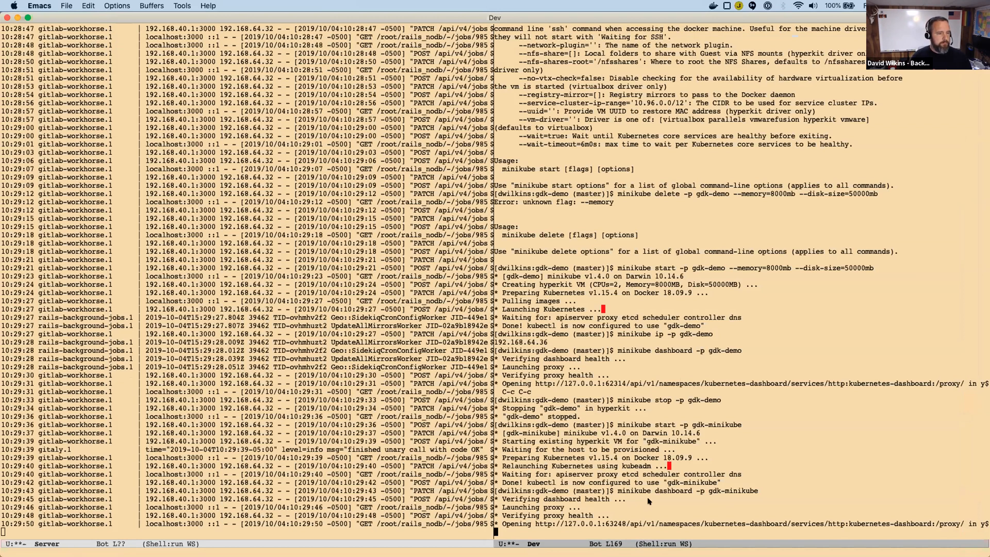
pyautogui.hotkey('ctrl', 'x')
pyautogui.write('bsq')
pyautogui.press('Return')
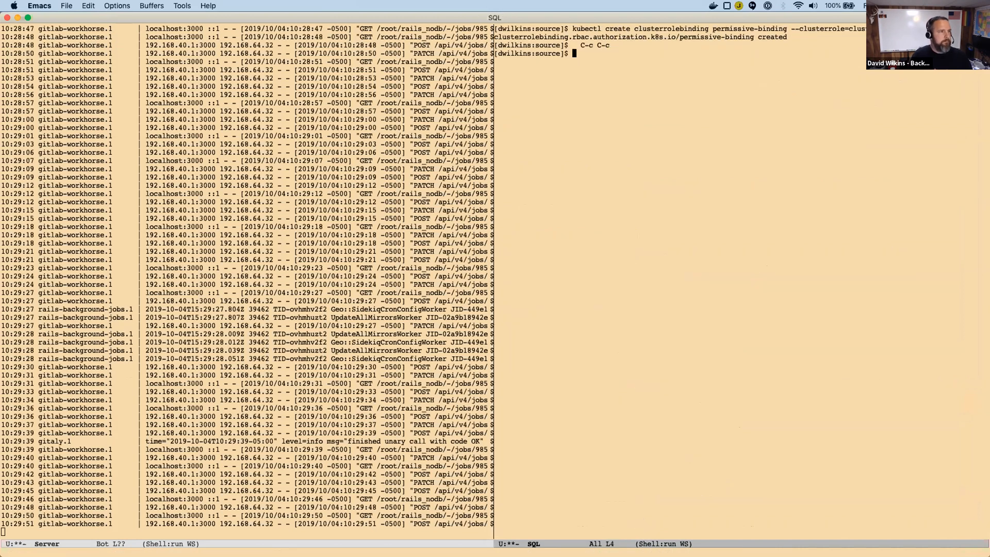
pyautogui.write('cd gitlab/')
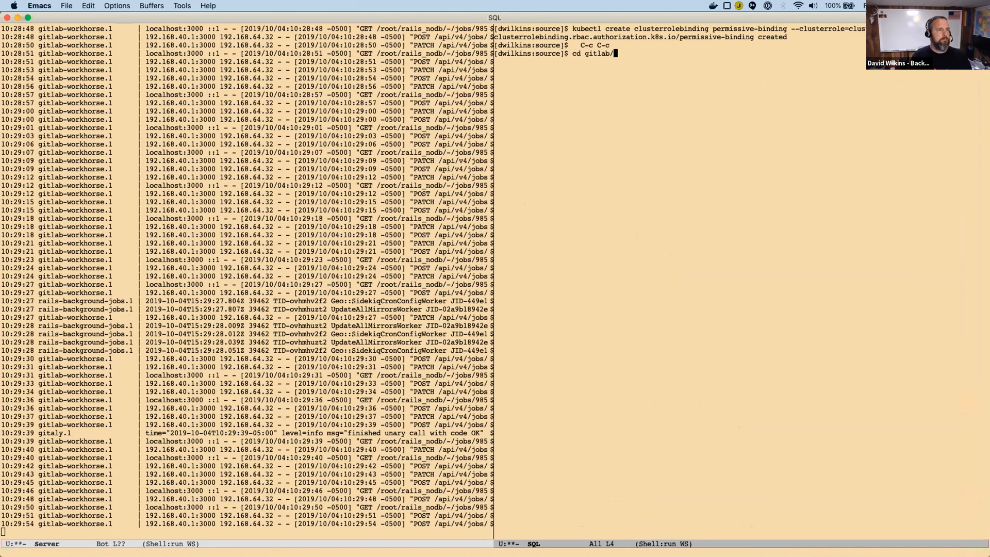
pyautogui.write('helm-stuff/ela')
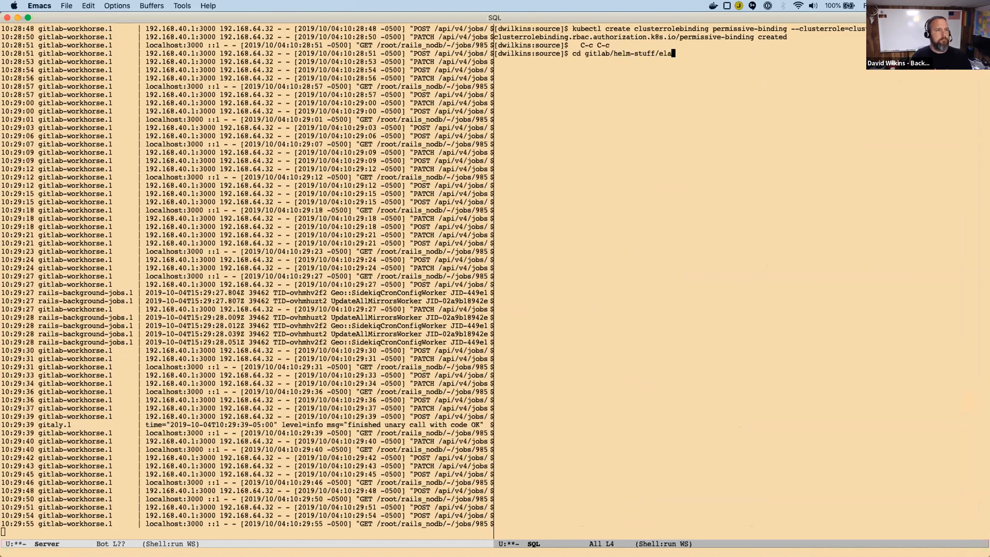
pyautogui.press('Tab')
pyautogui.press('Return')
# Try to fetch the Tiller secrets by running ./get-secrets.sh.
pyautogui.write('.')
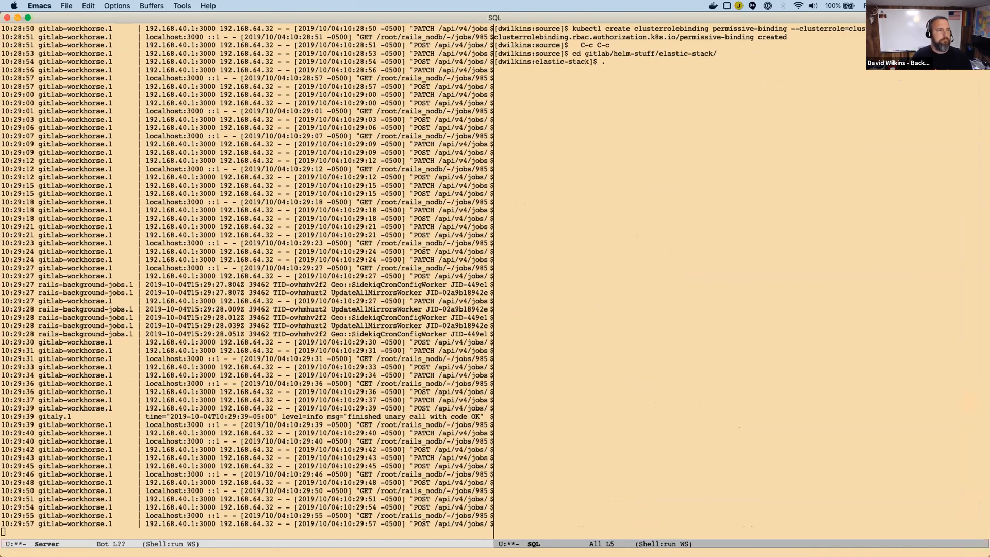
pyautogui.write('./get-secrets.sh')
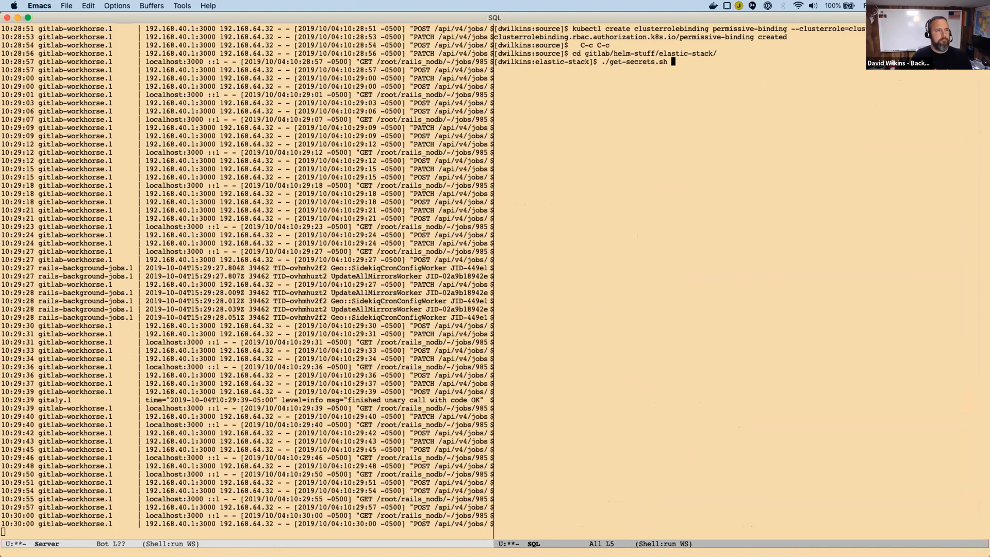
pyautogui.press('Return')
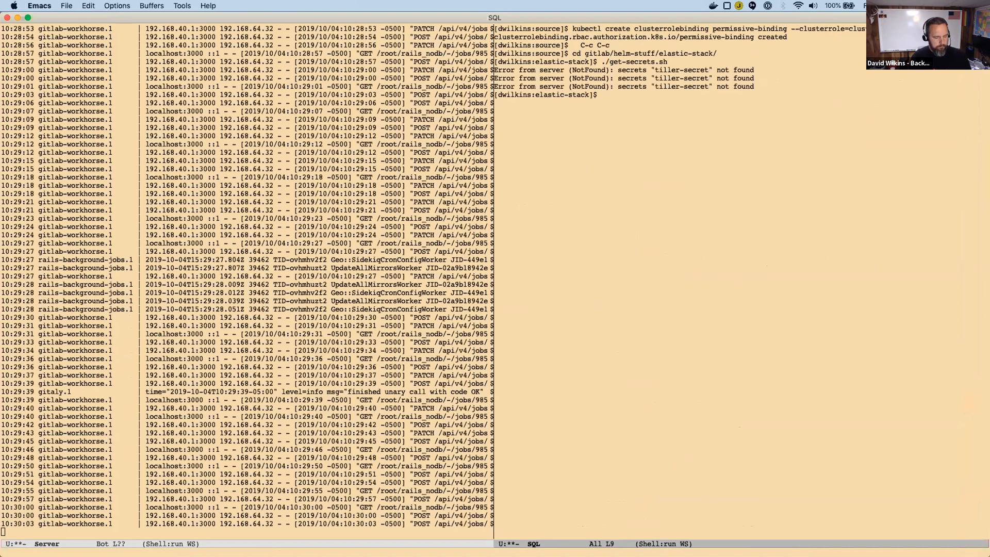
# Open get-secrets.sh for editing and start an export line for TILLER directly below the #!/bin/sh line.
pyautogui.hotkey('ctrl', 'x')
pyautogui.hotkey('ctrl', 'f')
pyautogui.press('Return')
pyautogui.press('Down')
pyautogui.press('Down')
pyautogui.write('ex')
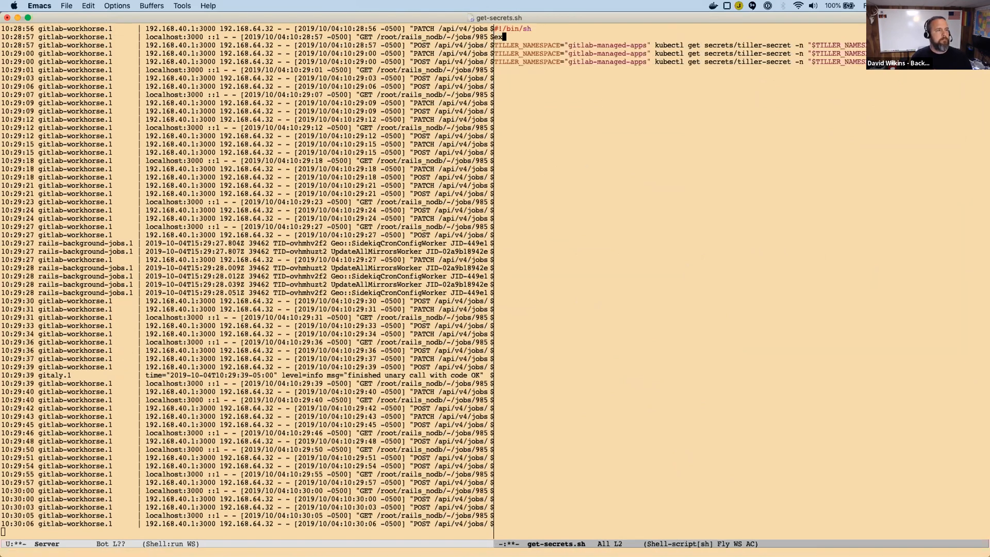
pyautogui.write('port TILLER_N')
pyautogui.press('BackSpace')
pyautogui.press('Down')
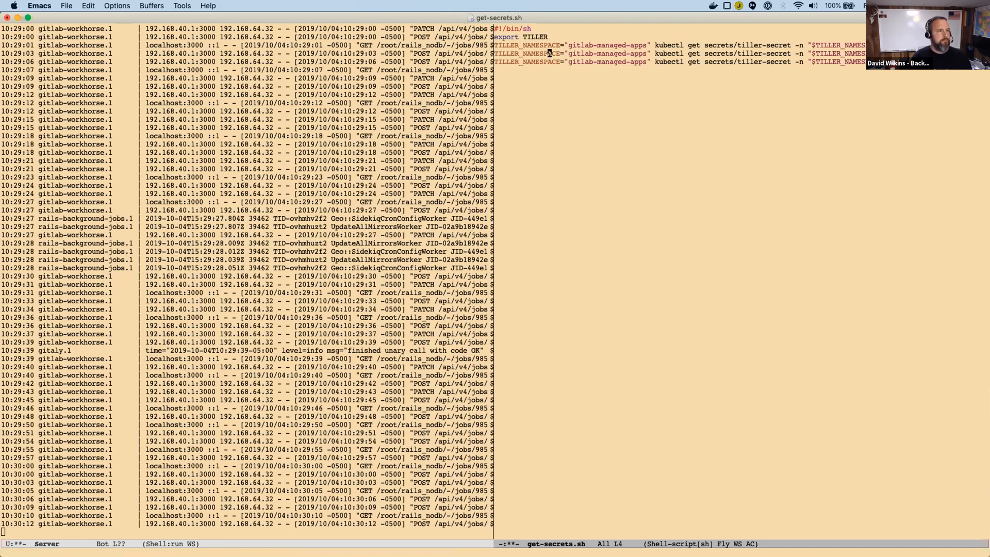
# Copy TILLER_NAMESPACE="gitlab-managed-apps" from the first kubectl line and paste it as the export line's variable in place of the partial name.
pyautogui.press('Up')
pyautogui.hotkey('ctrl', 'a')
pyautogui.hotkey('alt', 'f')
pyautogui.hotkey('alt', 'f')
pyautogui.hotkey('alt', 'f')
pyautogui.hotkey('alt', 'f')
pyautogui.hotkey('alt', 'f')
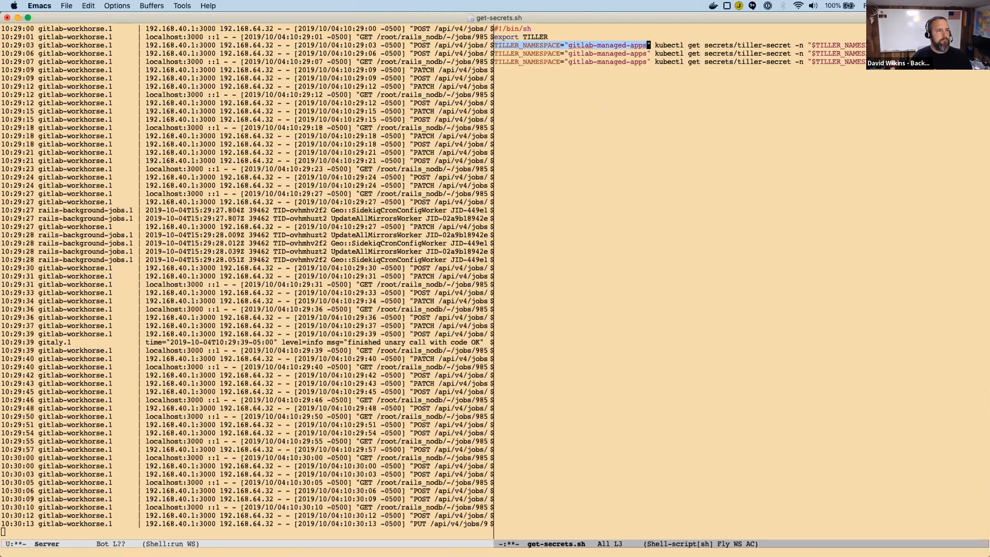
pyautogui.hotkey('ctrl', 'f')
pyautogui.hotkey('alt', 'w')
pyautogui.press('BackSpace')
pyautogui.press('BackSpace')
pyautogui.press('BackSpace')
pyautogui.press('BackSpace')
pyautogui.press('BackSpace')
pyautogui.press('BackSpace')
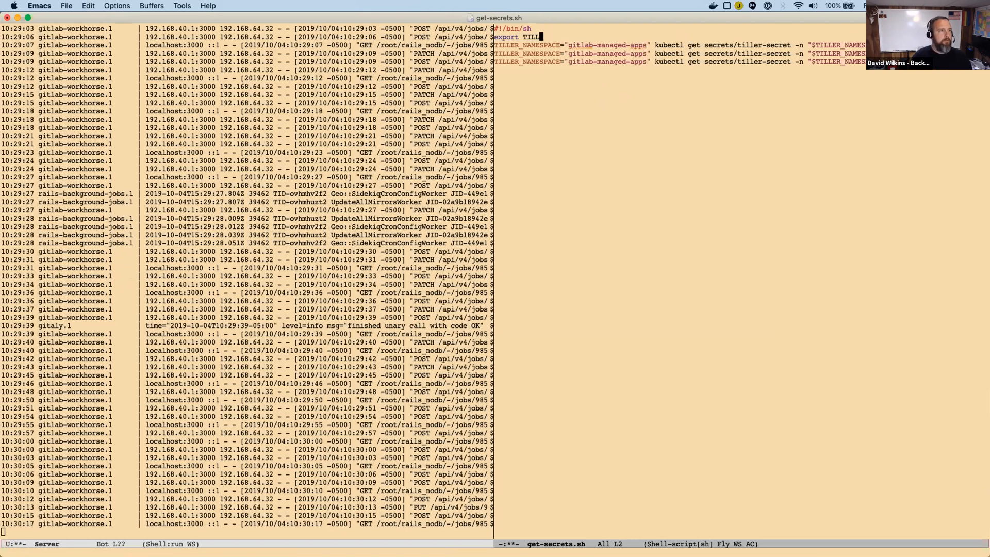
pyautogui.hotkey('ctrl', 'y')
# Remove the TILLER_NAMESPACE="gitlab-managed-apps" prefix from the three kubectl lines with kill-rectangle and save get-secrets.sh.
pyautogui.hotkey('ctrl', 'a')
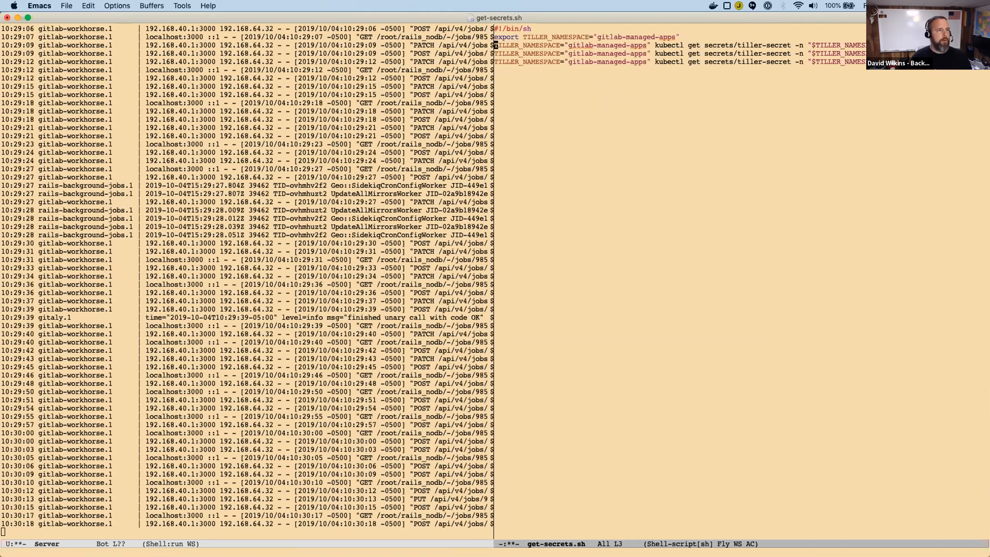
pyautogui.press('Down')
pyautogui.press('Down')
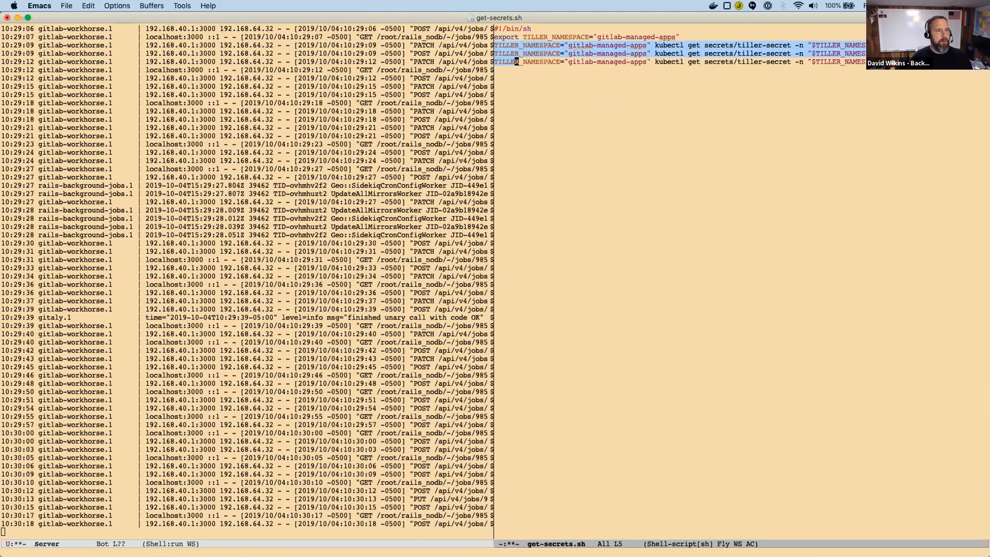
pyautogui.hotkey('ctrl', 'f')
pyautogui.hotkey('ctrl', 'f')
pyautogui.hotkey('ctrl', 'f')
pyautogui.hotkey('ctrl', 'f')
pyautogui.hotkey('ctrl', 'f')
pyautogui.hotkey('ctrl', 'f')
pyautogui.hotkey('ctrl', 'f')
pyautogui.hotkey('ctrl', 'f')
pyautogui.hotkey('ctrl', 'f')
pyautogui.hotkey('ctrl', 'f')
pyautogui.hotkey('ctrl', 'f')
pyautogui.hotkey('ctrl', 'f')
pyautogui.hotkey('ctrl', 'f')
pyautogui.hotkey('ctrl', 'f')
pyautogui.hotkey('ctrl', 'f')
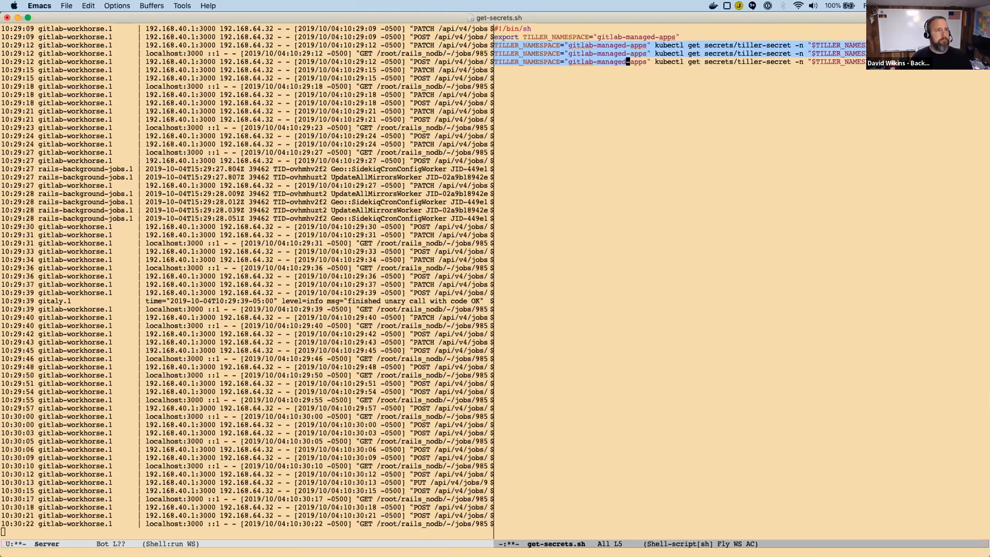
pyautogui.hotkey('alt', 'x')
pyautogui.write('kui')
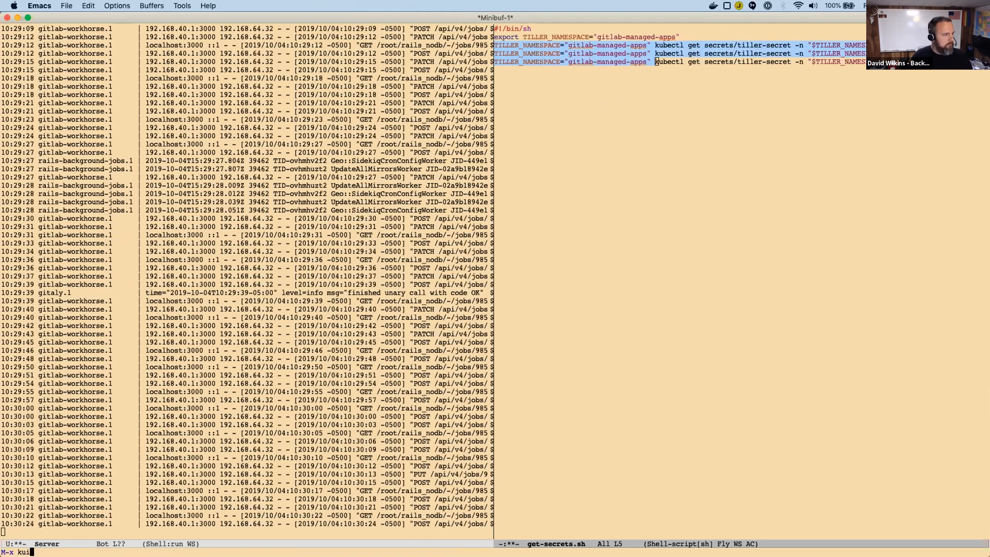
pyautogui.write('l')
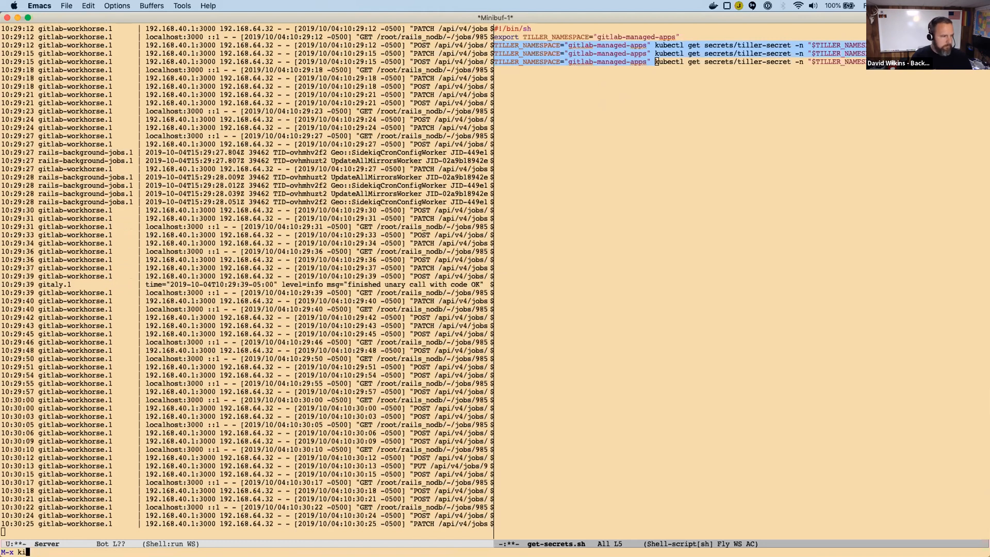
pyautogui.write('ll-0re')
pyautogui.press('BackSpace')
pyautogui.press('BackSpace')
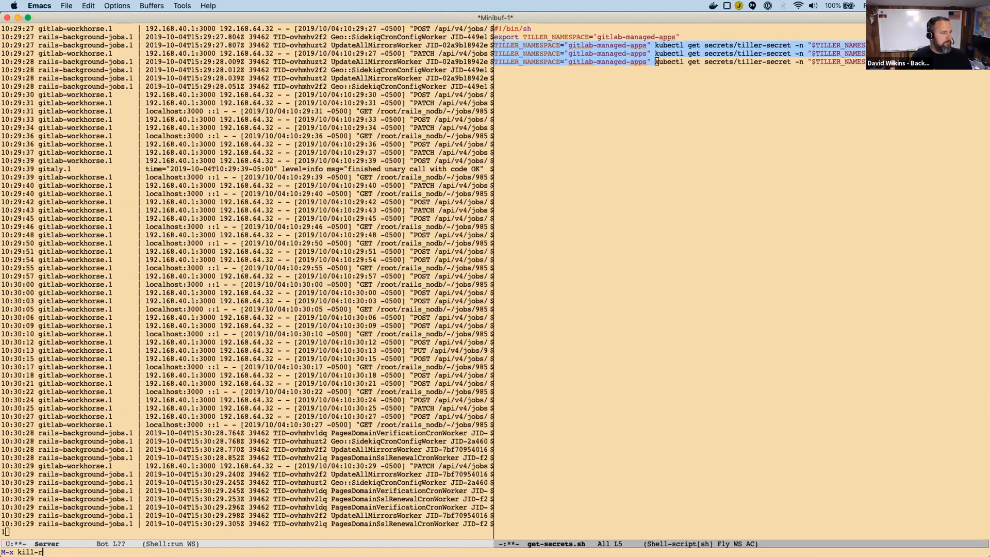
pyautogui.write('rectr')
pyautogui.press('BackSpace')
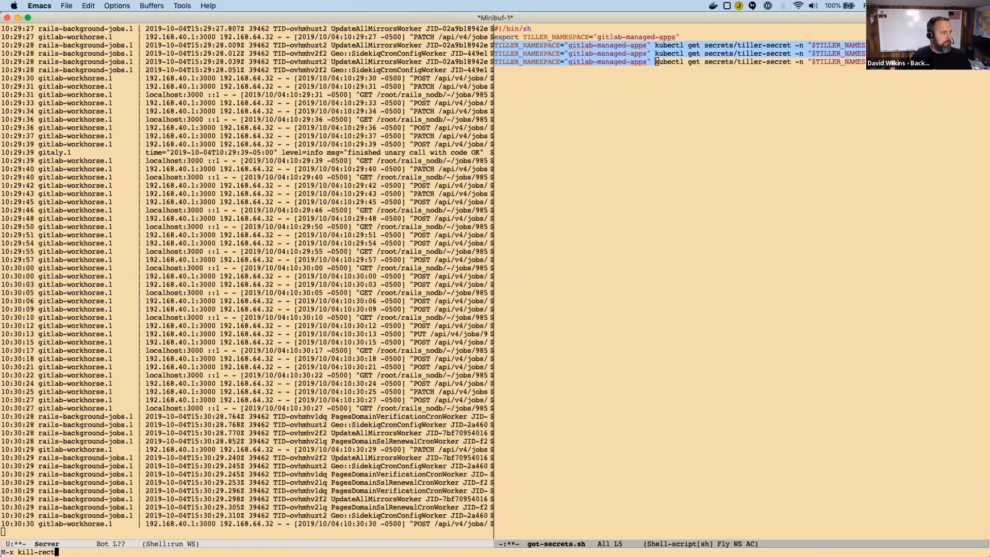
pyautogui.write('angle')
pyautogui.press('Return')
pyautogui.hotkey('ctrl', 'x')
pyautogui.hotkey('ctrl', 's')
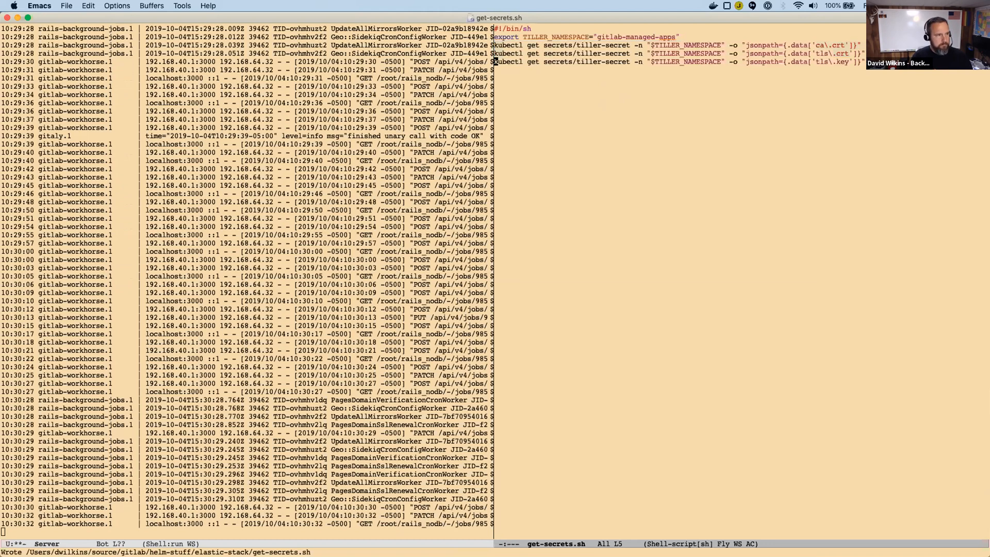
# Return to the SQL shell buffer and rerun ./get-secrets.sh.
pyautogui.hotkey('ctrl', 'x')
pyautogui.press('b')
pyautogui.press('Return')
pyautogui.hotkey('alt', 'p')
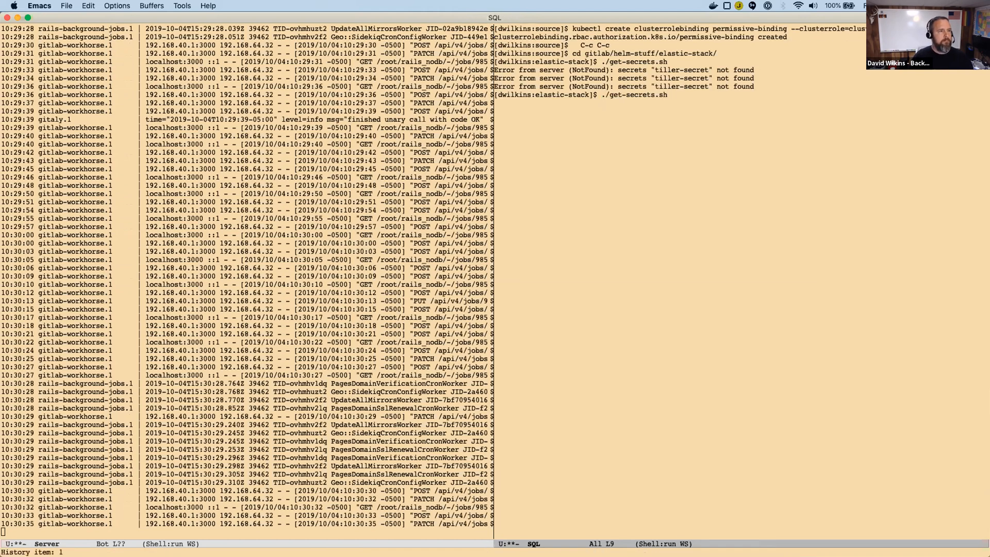
pyautogui.press('Return')
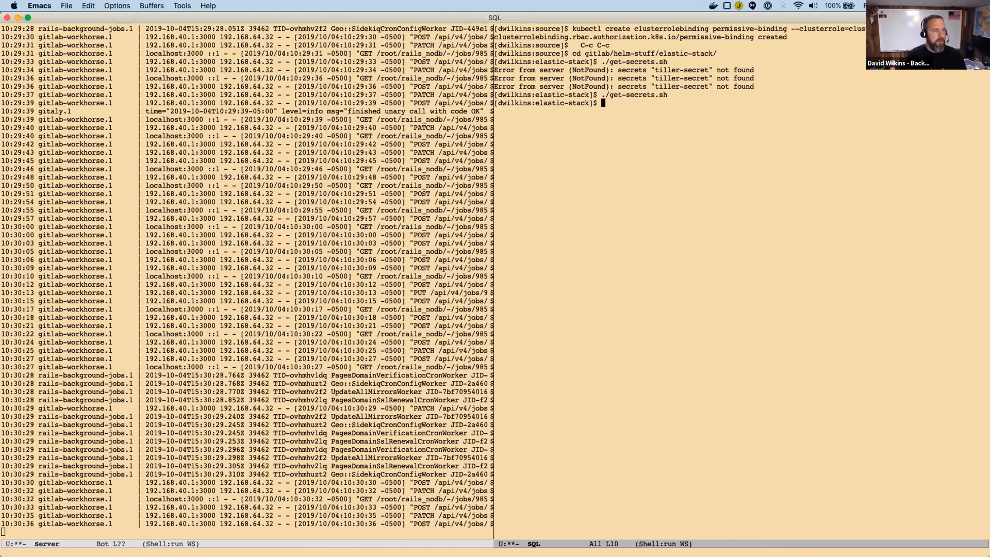
# Print get-secrets.sh with cat and read the kubectl lines through to their output file names.
pyautogui.write('get-secrets.sh')
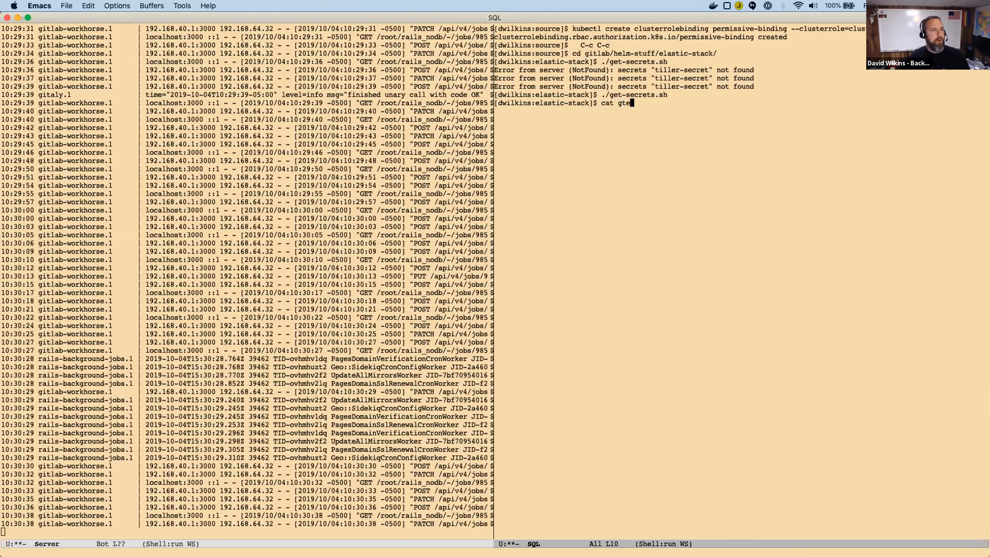
pyautogui.press('Return')
pyautogui.hotkey('ctrl', 'p')
pyautogui.hotkey('ctrl', 'a')
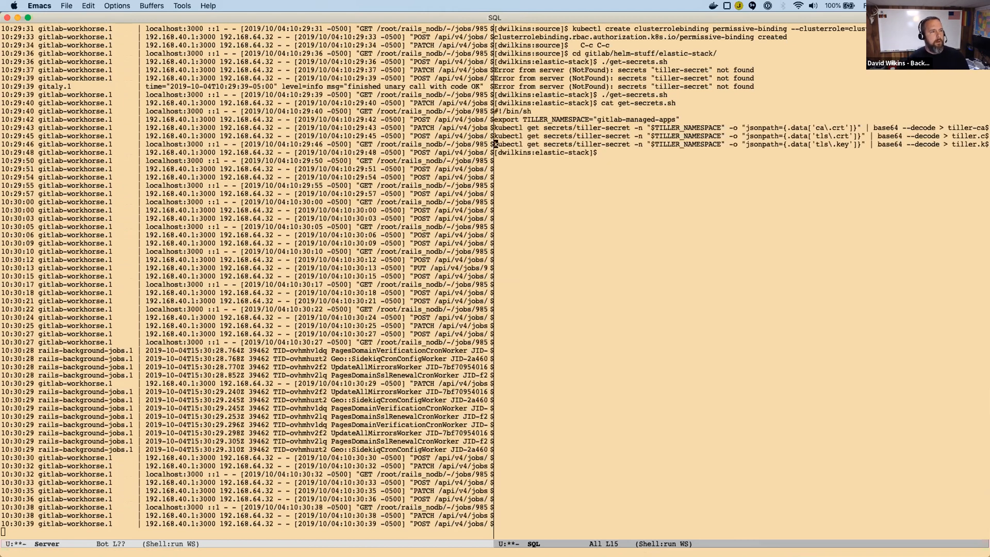
pyautogui.hotkey('ctrl', 'e')
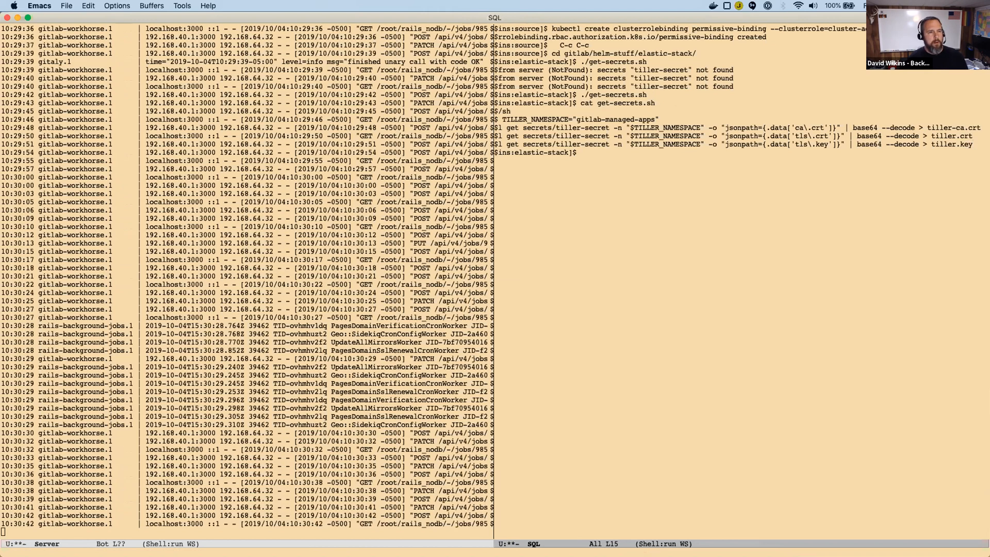
# Return to the shell prompt and run the ./upgrade script.
pyautogui.hotkey('ctrl', 'n')
pyautogui.hotkey('ctrl', 'n')
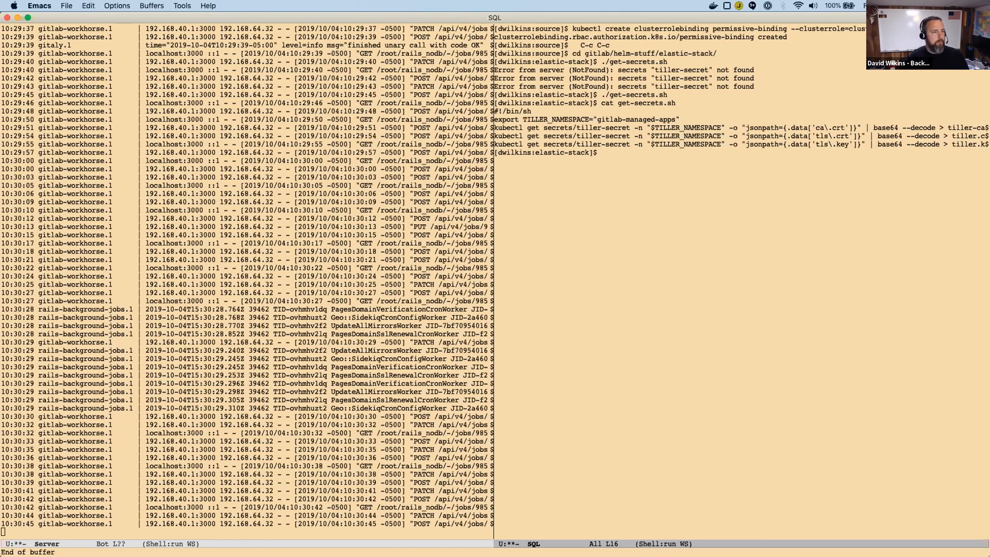
pyautogui.write('./upgrade')
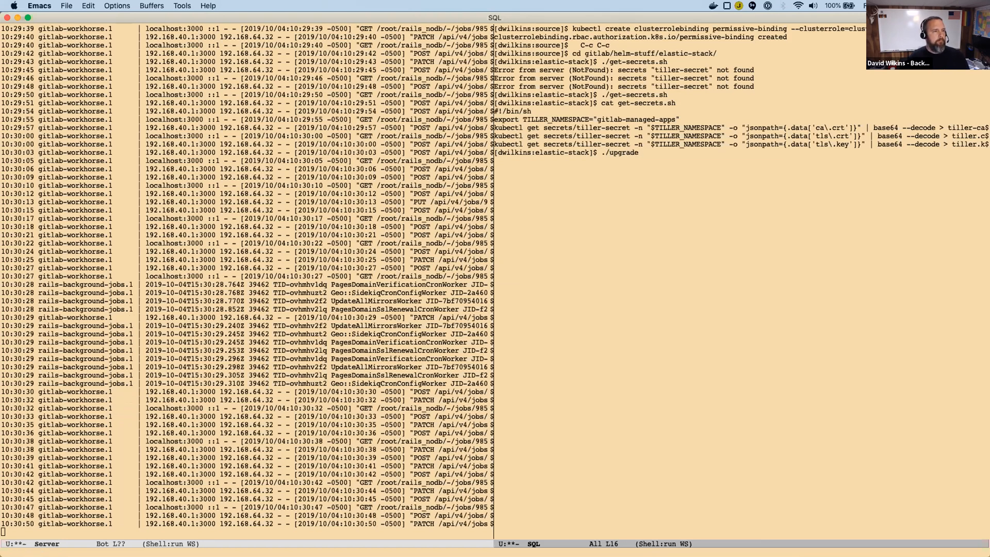
pyautogui.press('Return')
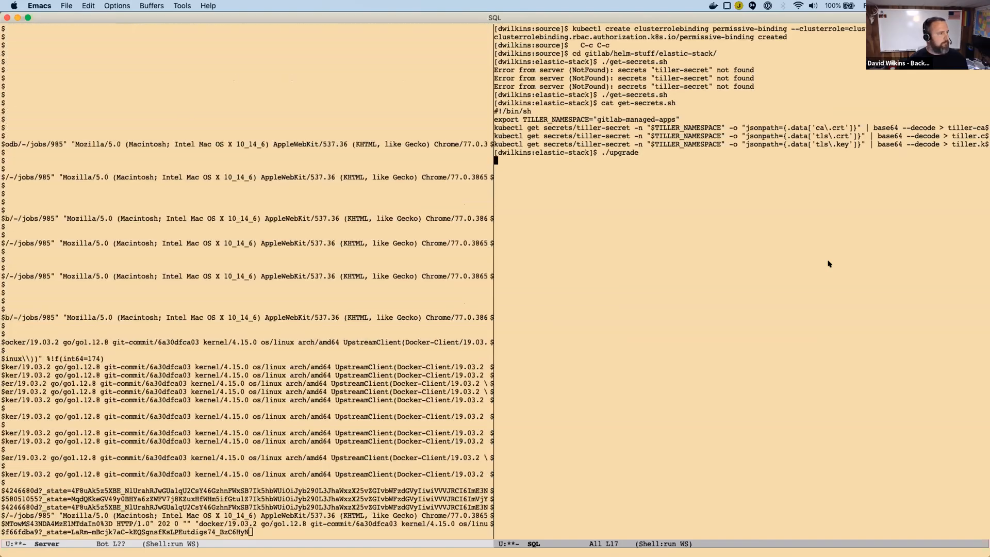
# Switch to Chrome, review the build job #985 log and open the rails_nodb pipelines list.
pyautogui.press('super+Tab')
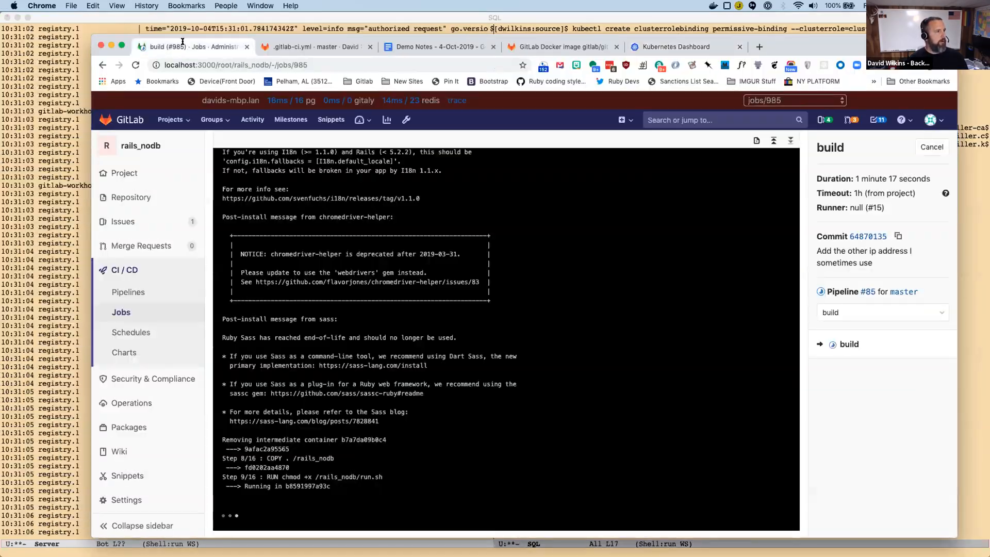
pyautogui.click(170, 46)
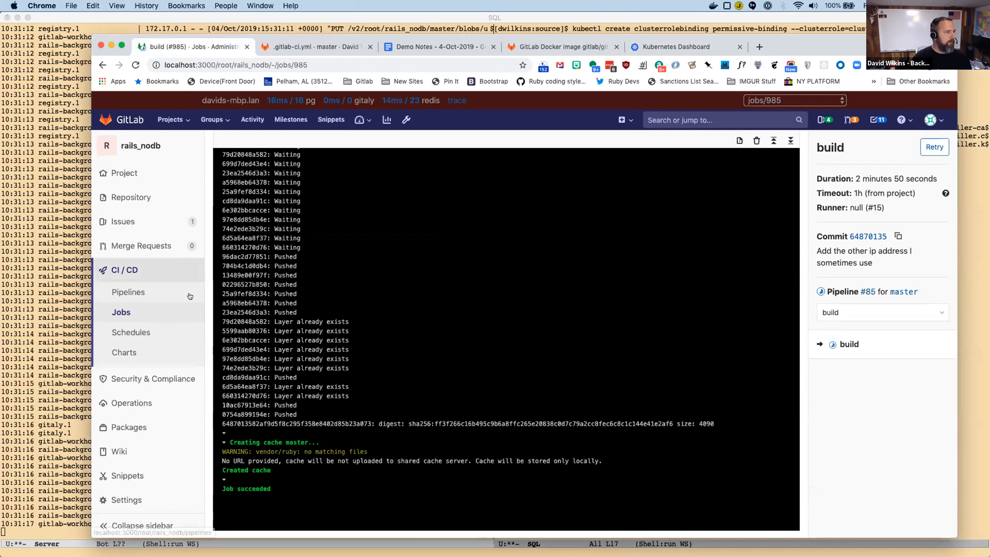
pyautogui.click(132, 292)
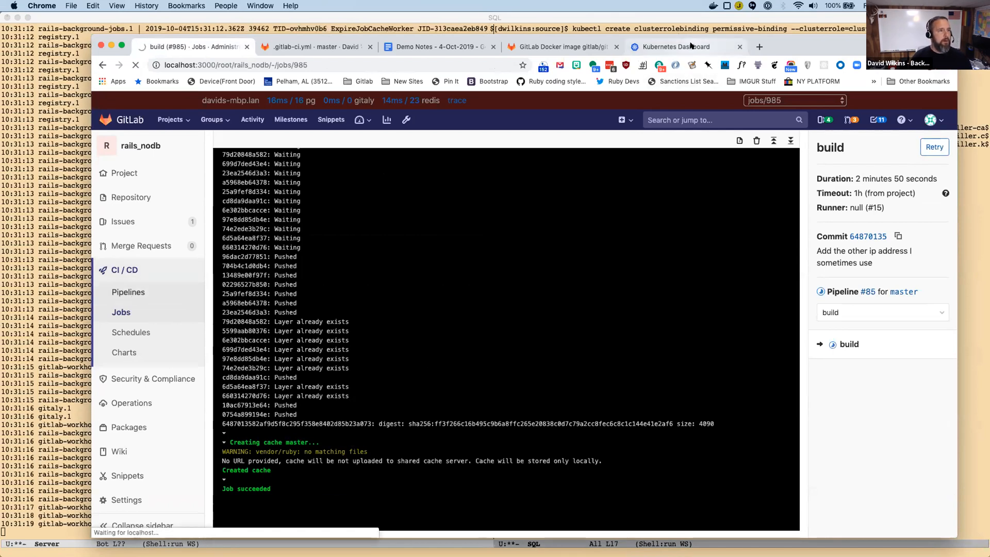
# Look at the Kubernetes Dashboard and check the ./upgrade run in Emacs before returning to Chrome.
pyautogui.click(690, 45)
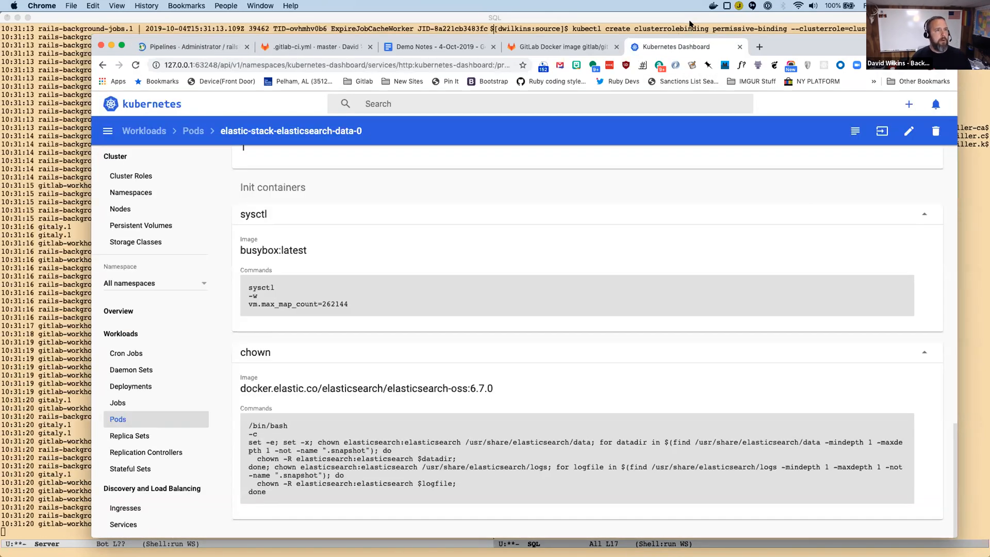
pyautogui.click(690, 23)
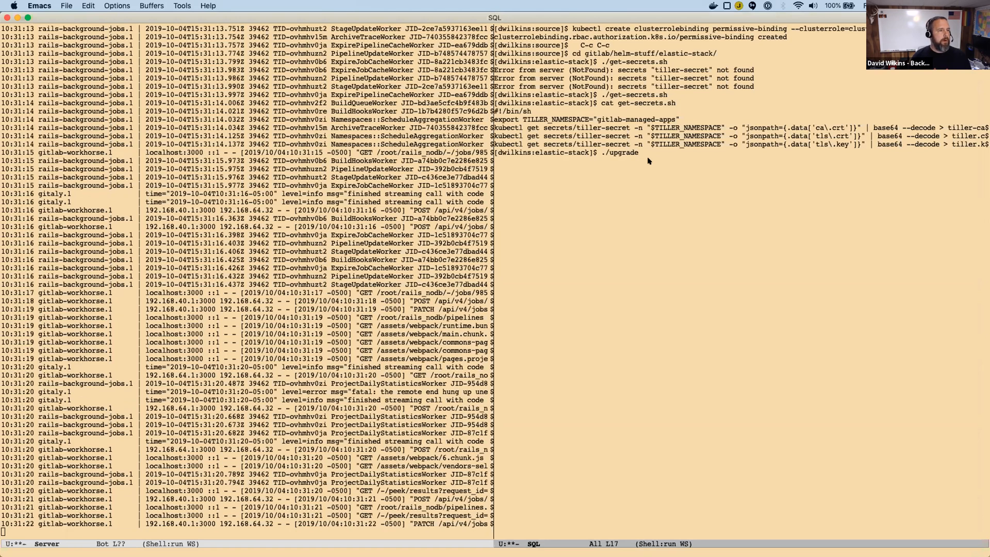
pyautogui.press('super+Tab')
# Open the production job of rails_nodb pipeline #85 from its production stage.
pyautogui.click(194, 46)
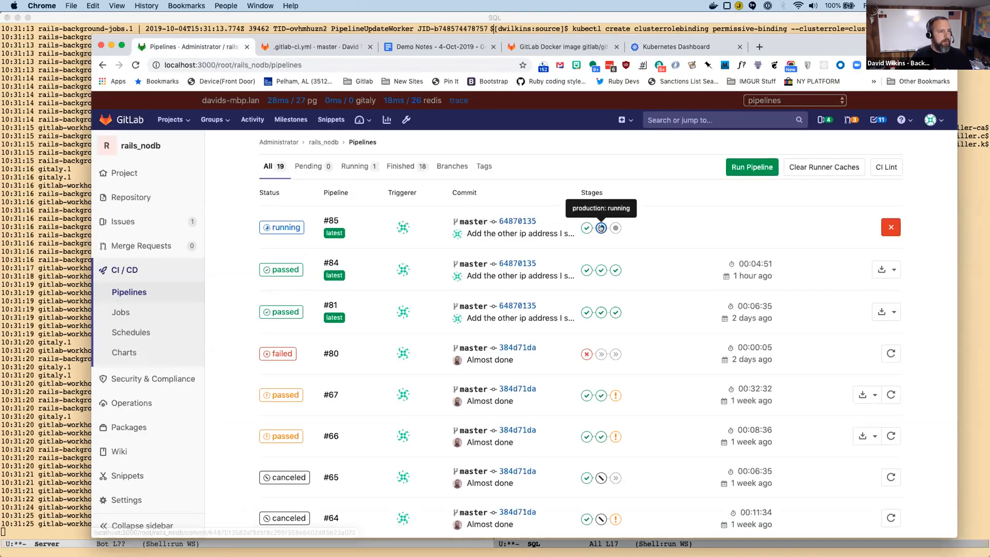
pyautogui.click(601, 227)
pyautogui.click(578, 251)
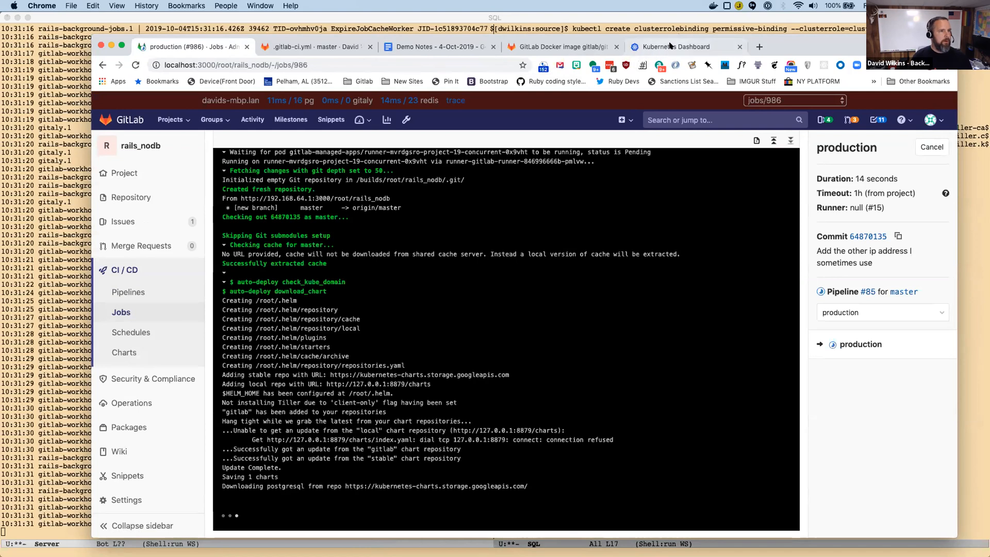
# List the pods in the Kubernetes Dashboard and filter them to the rails-nodb-19-production namespace.
pyautogui.click(670, 47)
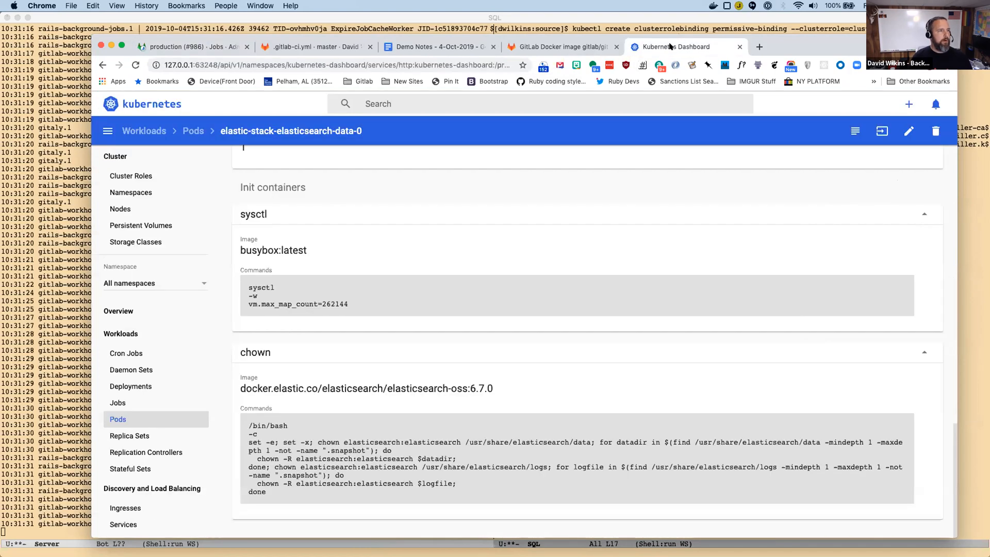
pyautogui.click(117, 418)
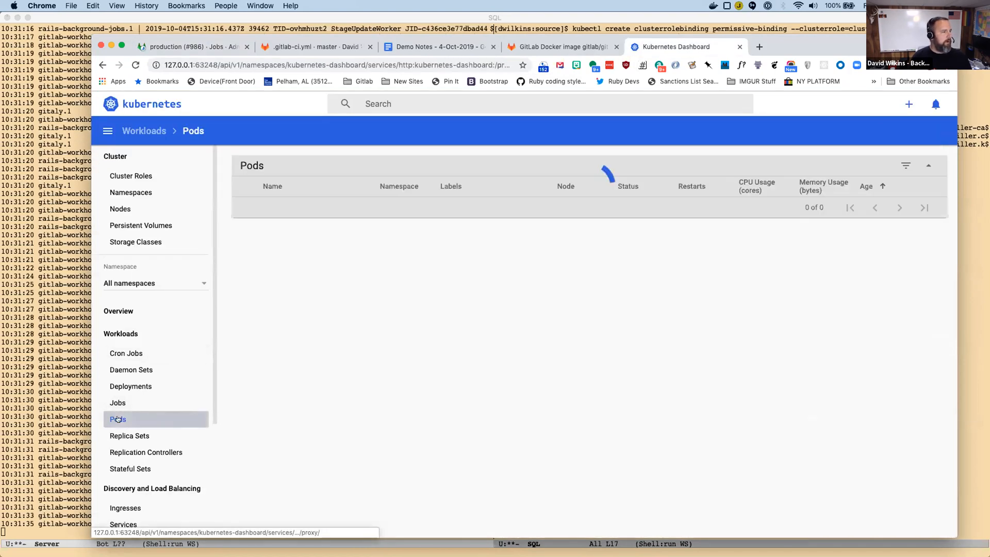
pyautogui.click(145, 282)
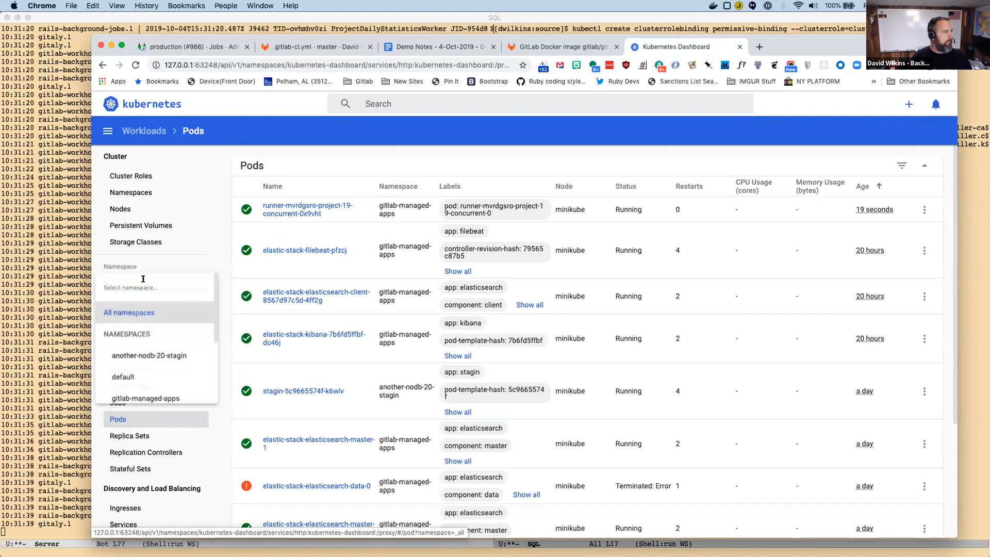
pyautogui.scroll(-3, 139, 361)
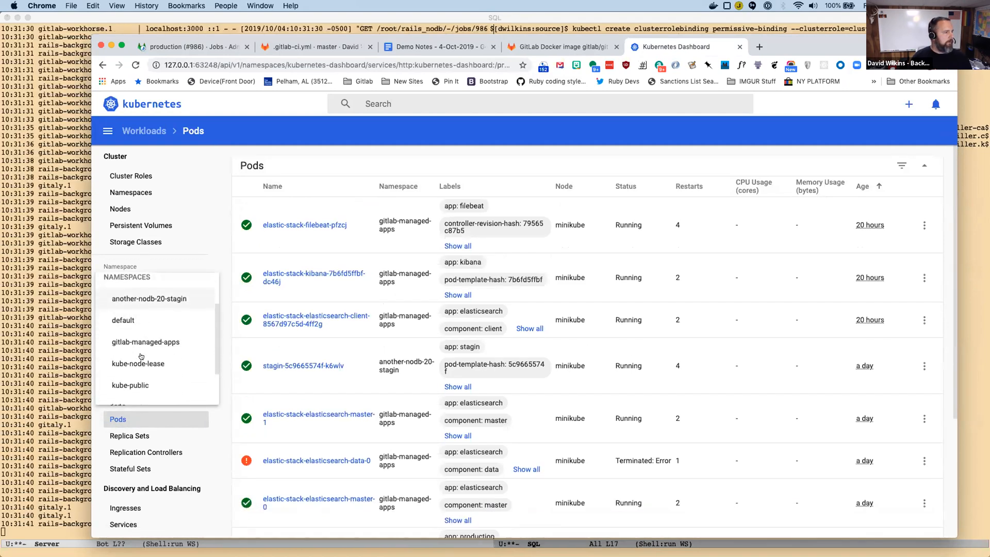
pyautogui.scroll(-3, 140, 372)
pyautogui.click(188, 393)
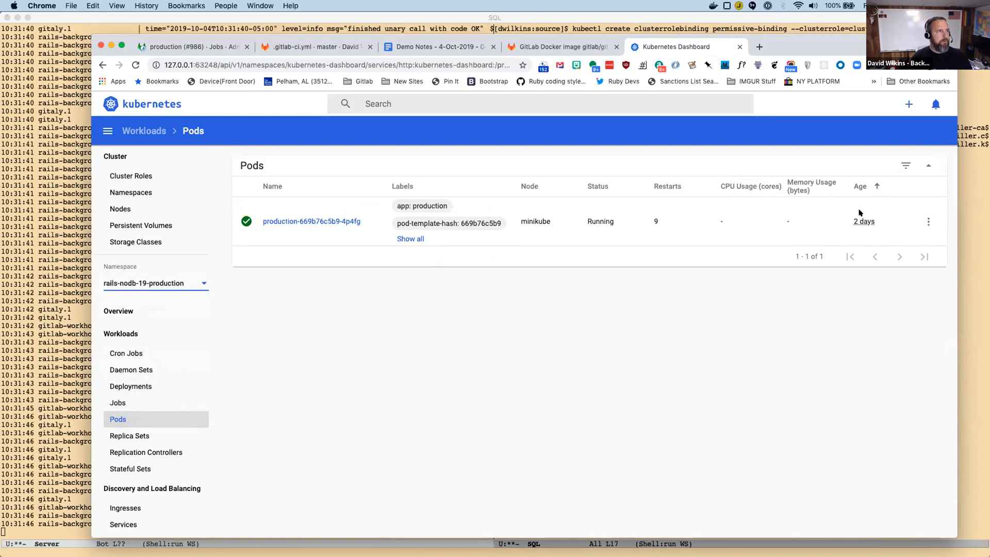
# Compare the GitLab production job log with the production pod in the Kubernetes Dashboard and return to the log.
pyautogui.click(188, 46)
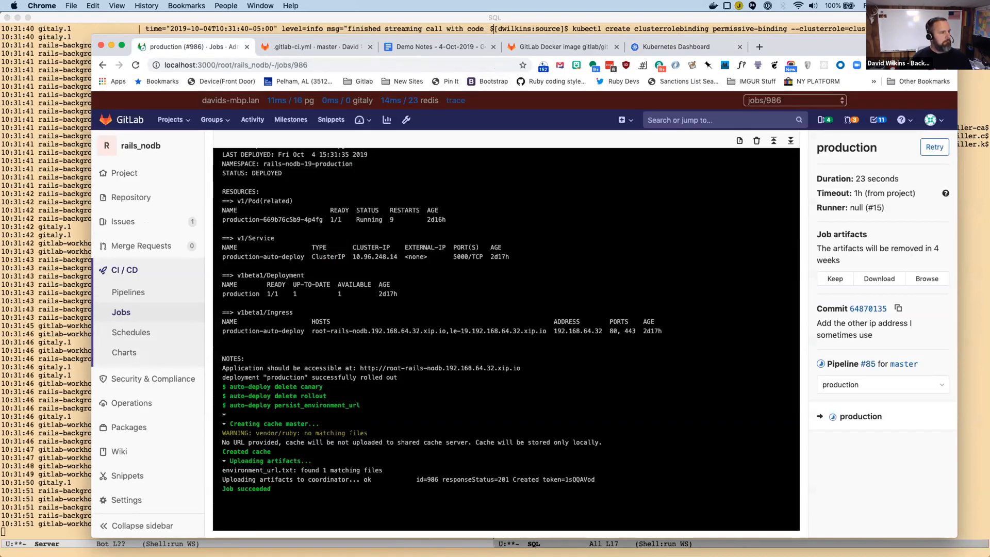
pyautogui.click(679, 43)
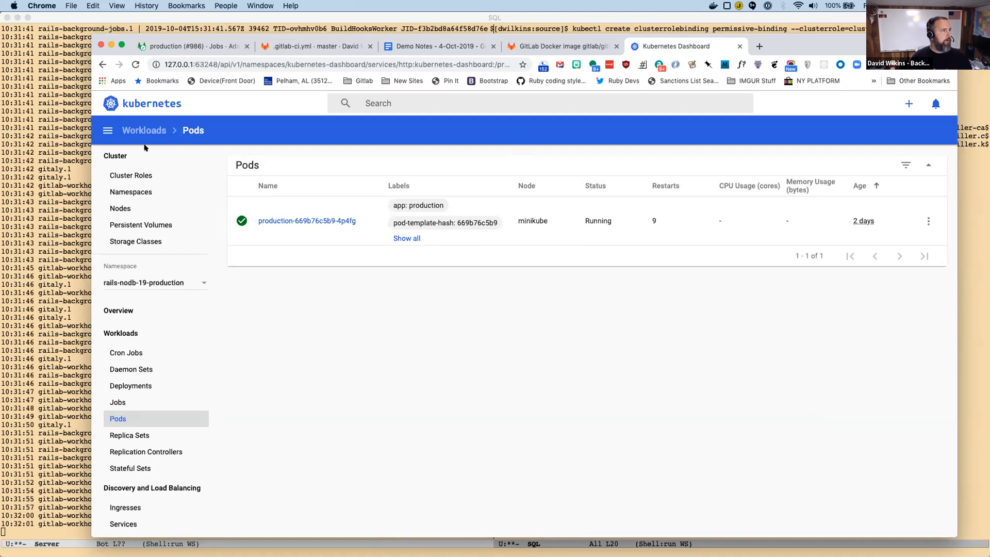
pyautogui.click(187, 46)
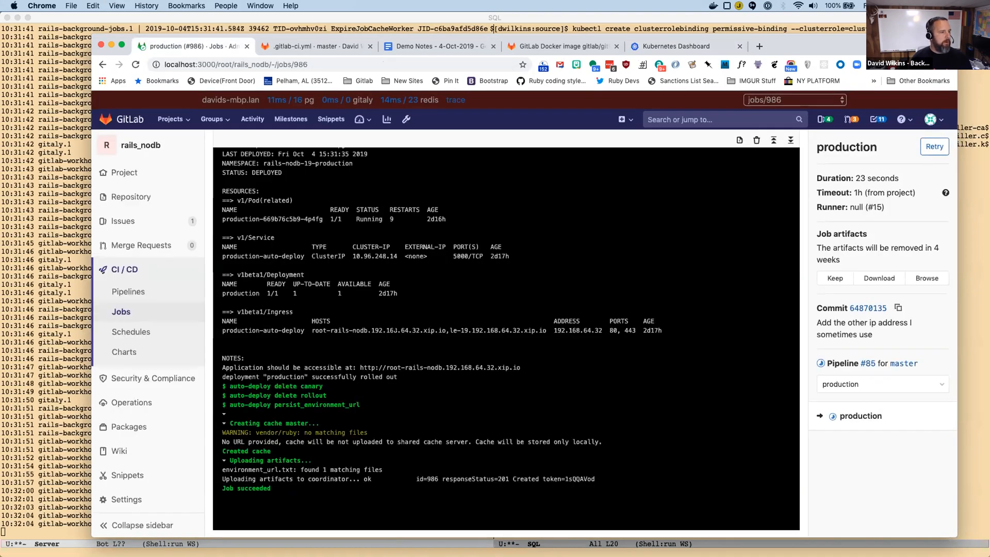
# Copy the root-rails-nodb.192.168.64.32.xip.io host from the job log and load it in a new browser tab.
pyautogui.moveTo(311, 330); pyautogui.dragTo(441, 331)
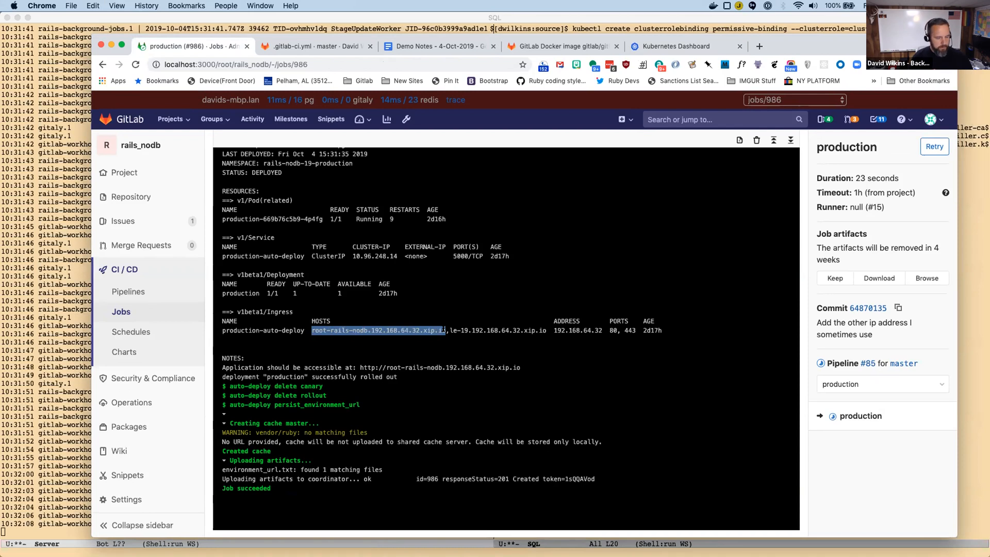
pyautogui.click(758, 46)
pyautogui.write('root-rails-nodb.192.168.64.32.xip.io')
pyautogui.press('Return')
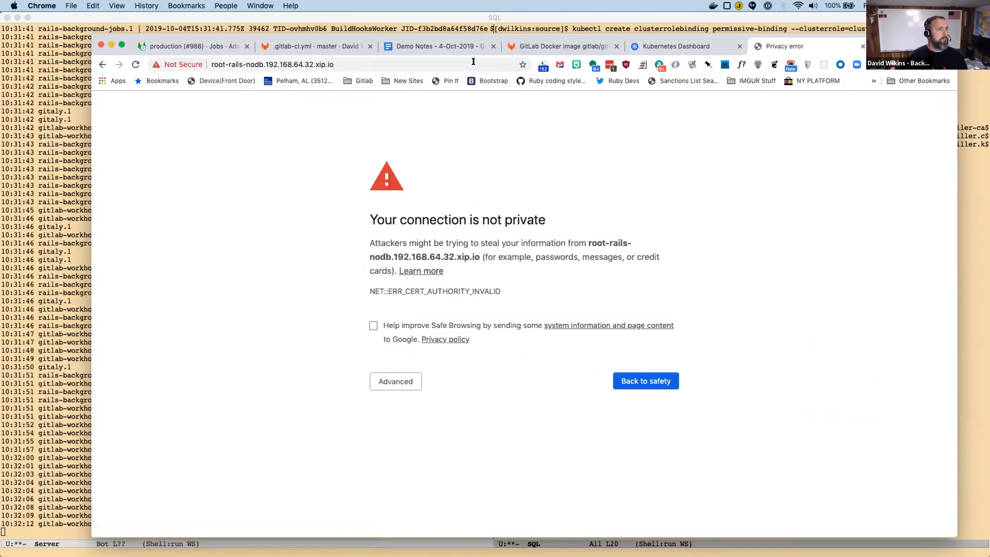
# Proceed past the privacy warning to the deployed rails_nodb app and point out its heading.
pyautogui.click(390, 379)
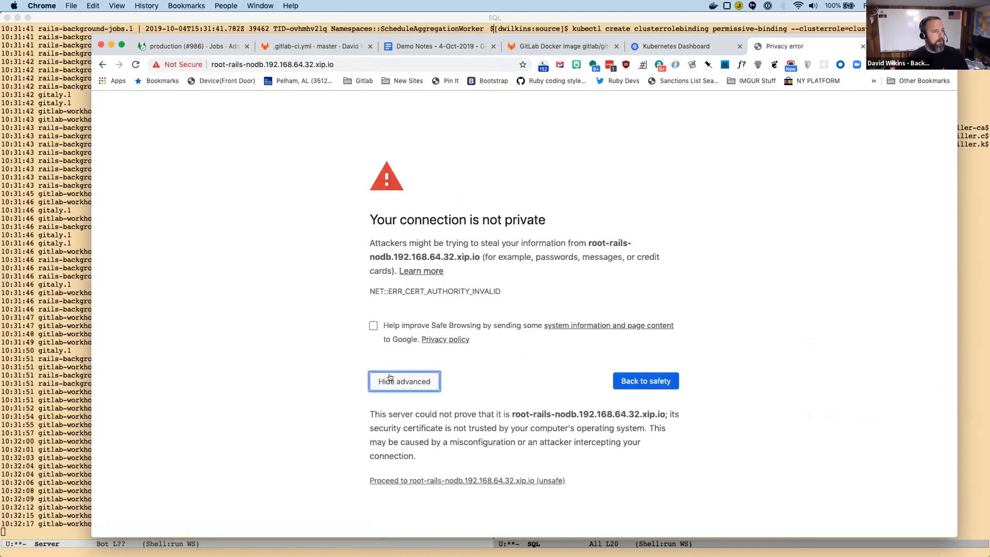
pyautogui.click(418, 479)
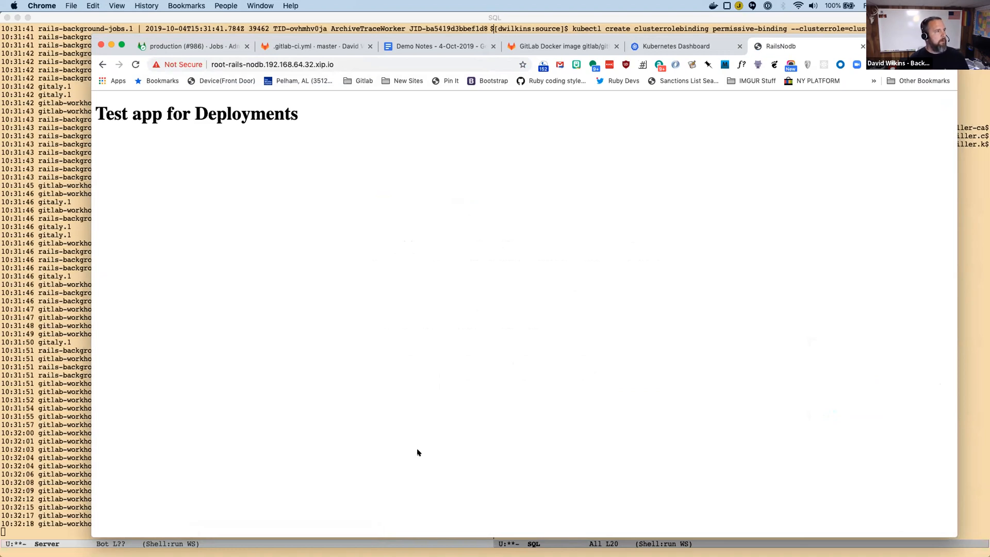
pyautogui.tripleClick(274, 105)
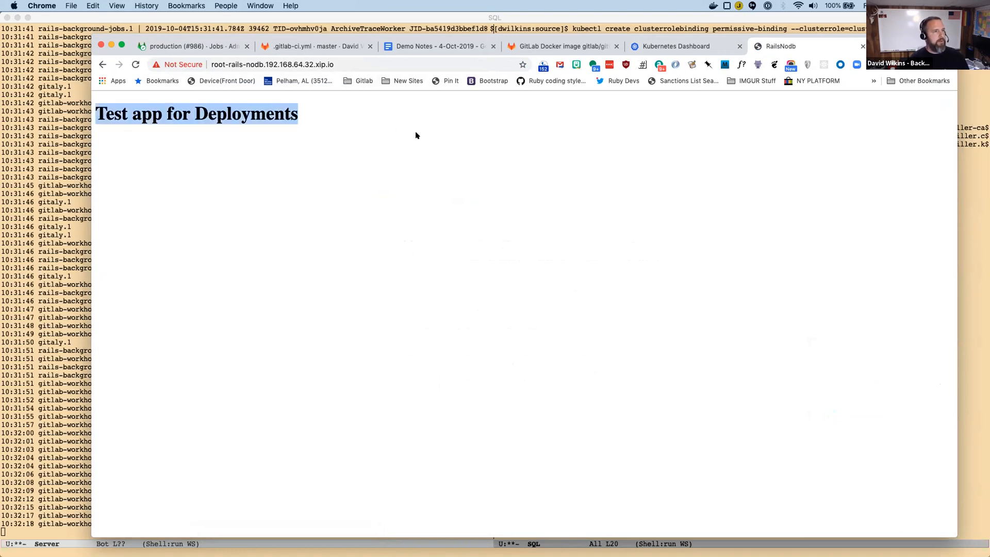
pyautogui.click(474, 94)
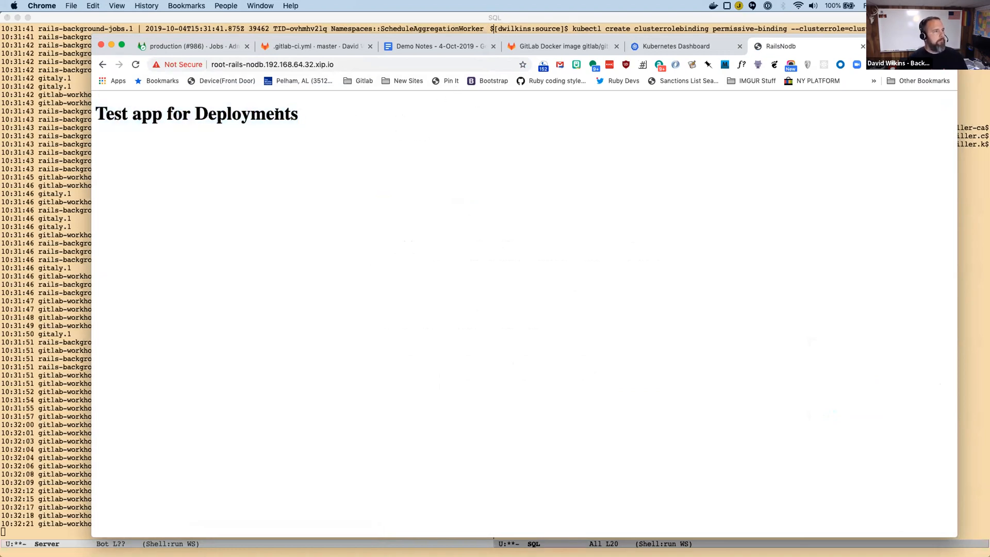
# Set the Kubernetes Dashboard back to all namespaces and review the statuses in the pod list.
pyautogui.click(682, 46)
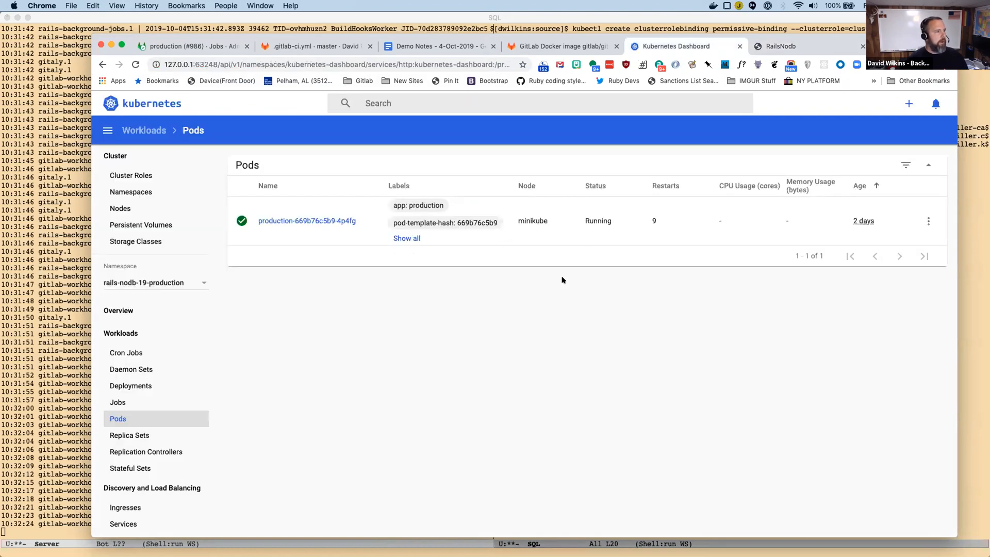
pyautogui.click(160, 282)
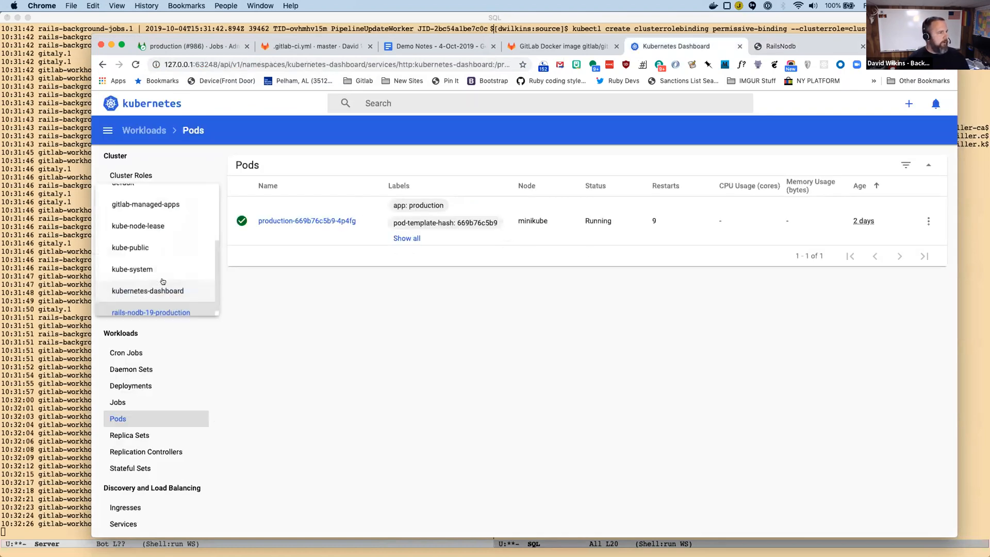
pyautogui.click(140, 229)
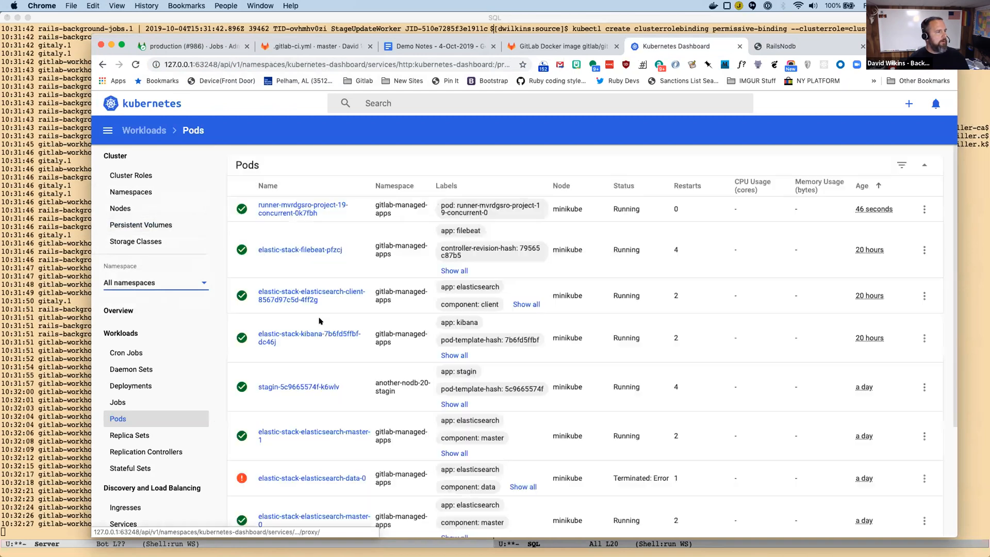
pyautogui.scroll(-5, 314, 325)
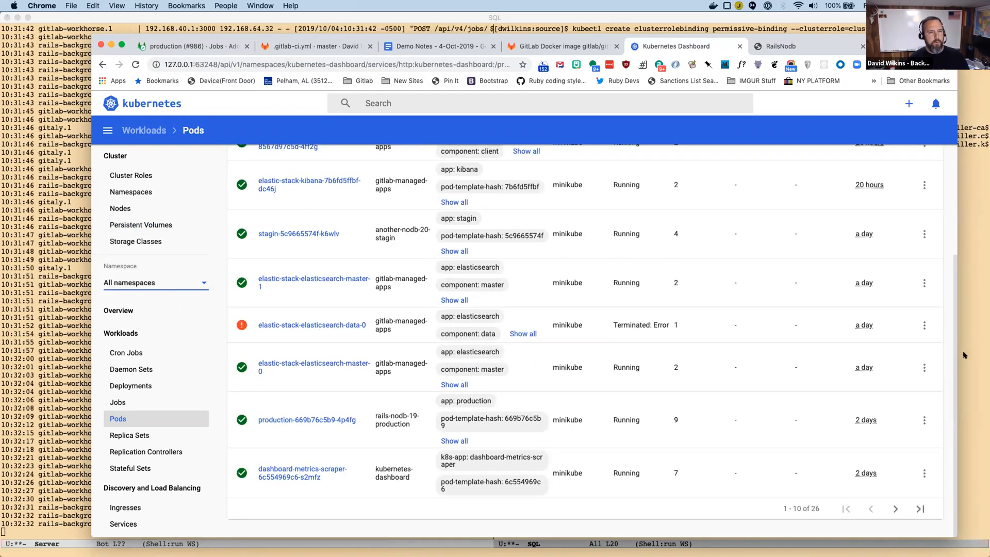
# Switch to Emacs and print the upgrade script with cat.
pyautogui.press('super+Tab')
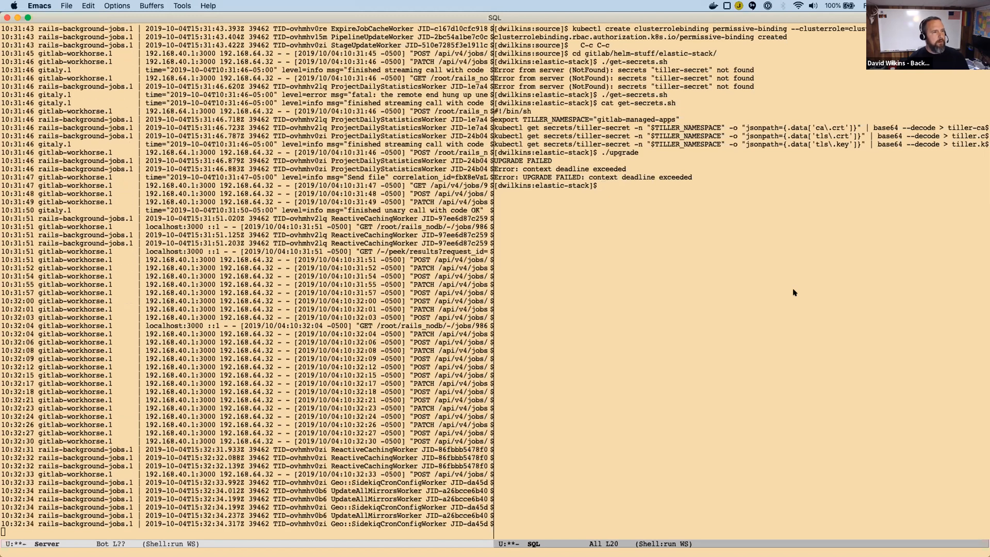
pyautogui.write('cat upgrade')
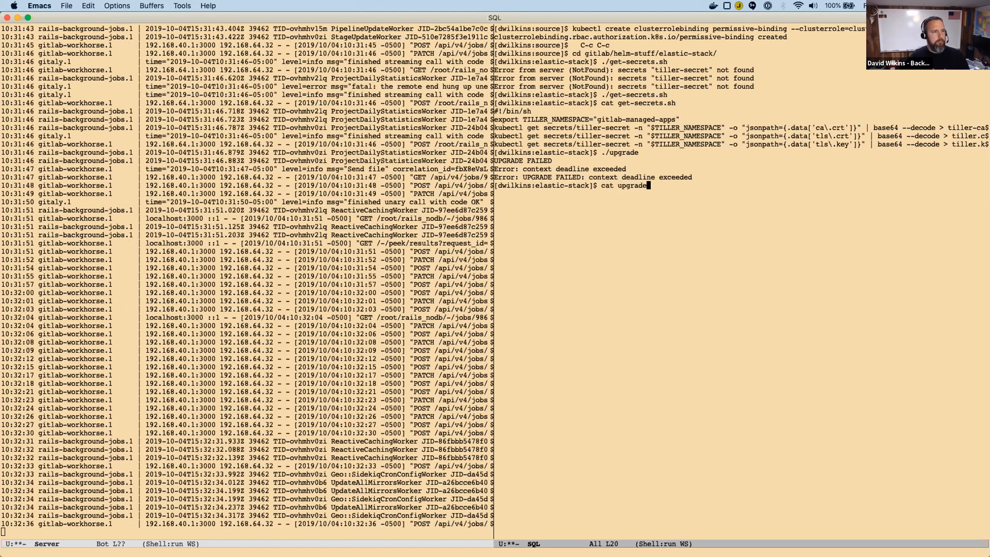
pyautogui.press('Return')
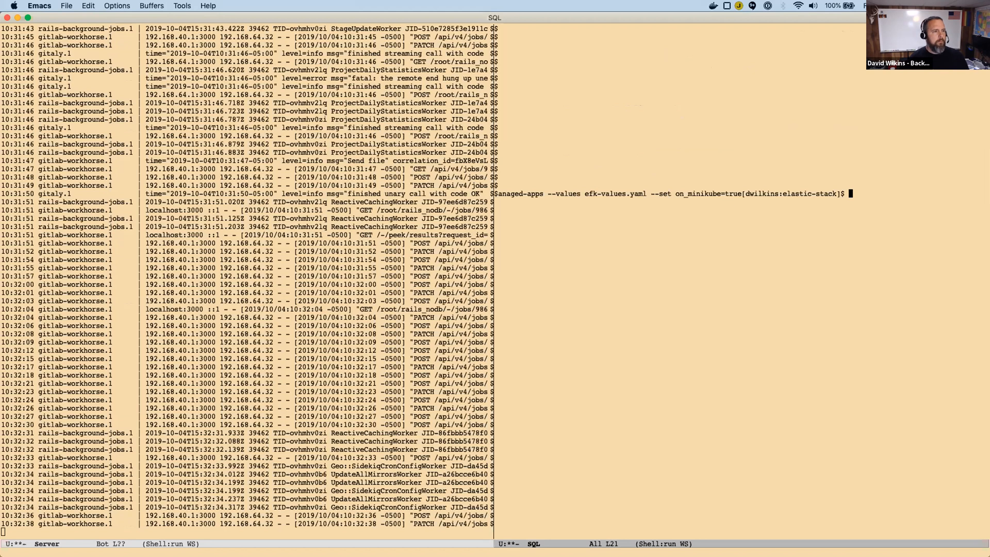
# Read the printed helm upgrade command backwards from on_minikube=true to the --tls-key option.
pyautogui.press('Up')
pyautogui.press('Down')
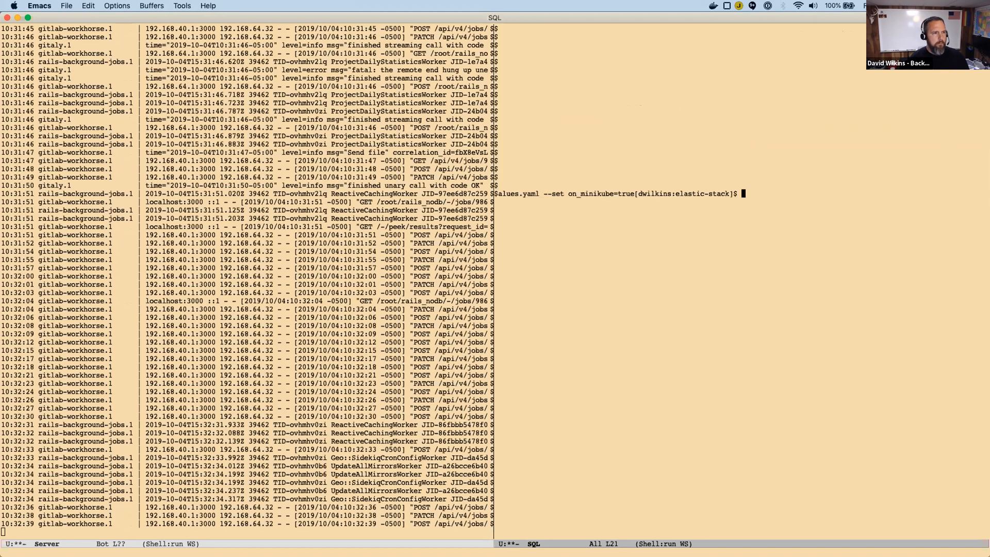
pyautogui.press('Left')
pyautogui.press('Left')
pyautogui.hotkey('alt', 'b')
pyautogui.hotkey('alt', 'b')
pyautogui.hotkey('alt', 'b')
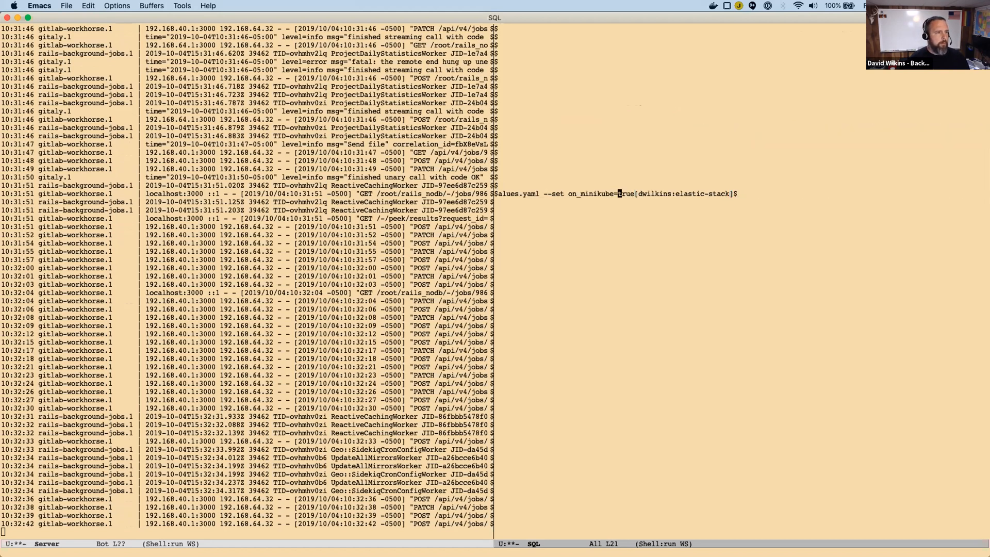
pyautogui.hotkey('alt', 'b')
pyautogui.hotkey('alt', 'b')
pyautogui.hotkey('alt', 'b')
pyautogui.hotkey('alt', 'b')
pyautogui.hotkey('alt', 'b')
pyautogui.hotkey('alt', 'b')
pyautogui.hotkey('alt', 'b')
pyautogui.hotkey('alt', 'b')
pyautogui.hotkey('alt', 'b')
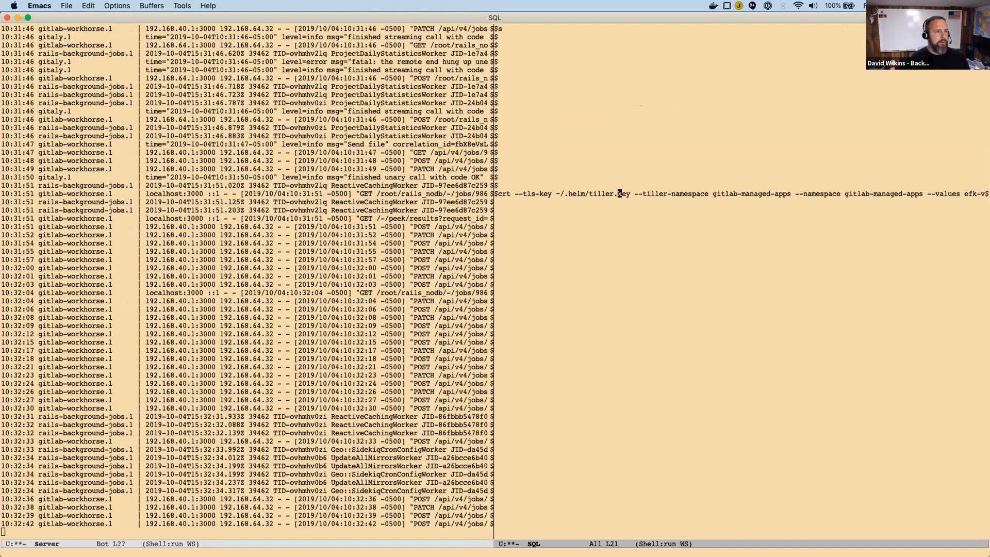
pyautogui.hotkey('alt', 'b')
pyautogui.hotkey('alt', 'b')
pyautogui.hotkey('alt', 'b')
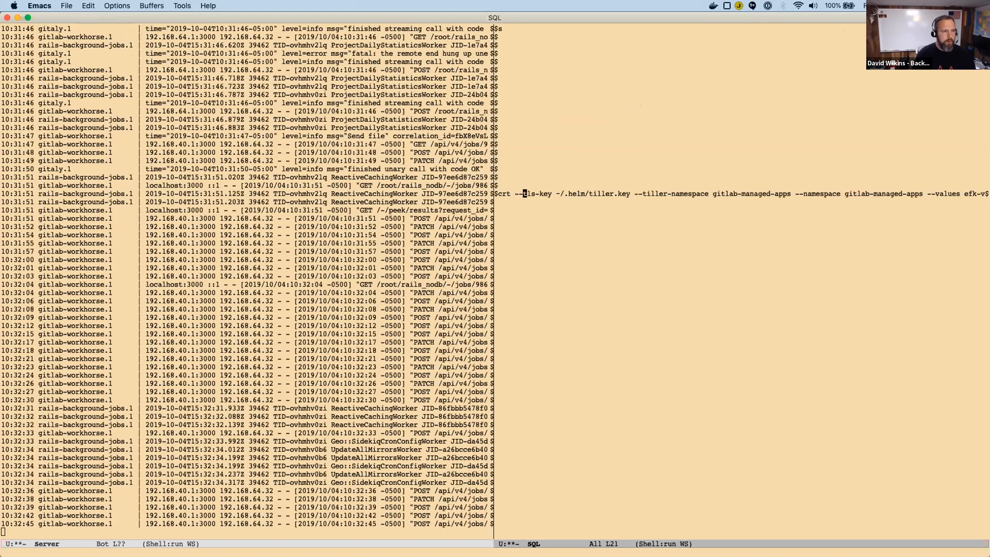
# Kill the printed helm line in the shell buffer and open the upgrade script file in Emacs.
pyautogui.hotkey('ctrl', 'a')
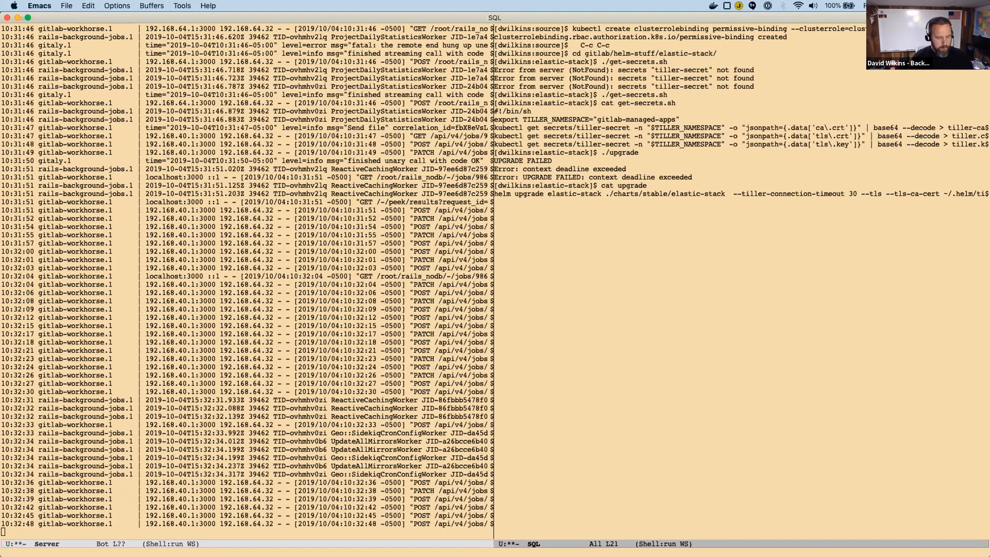
pyautogui.hotkey('ctrl', 'k')
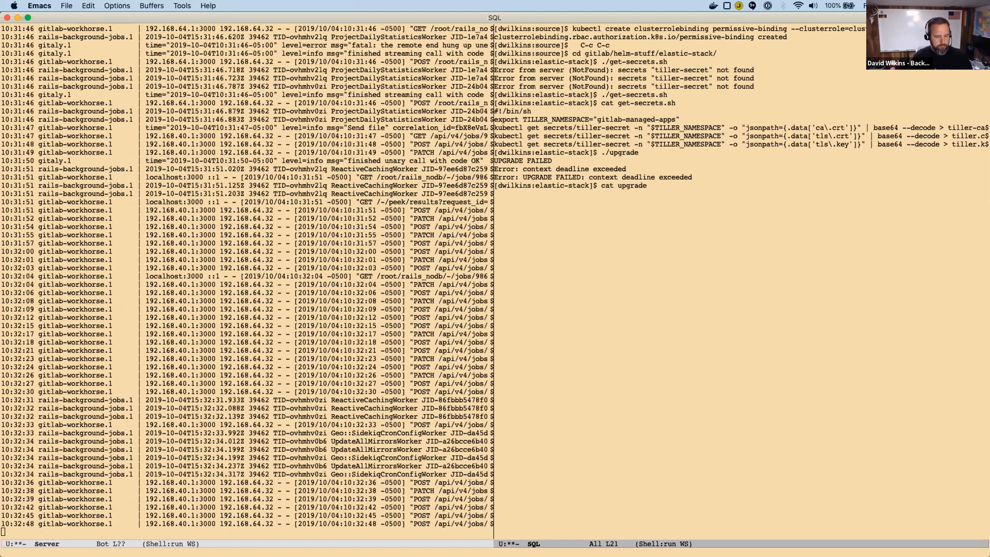
pyautogui.hotkey('ctrl', 'x')
pyautogui.hotkey('ctrl', 'f')
pyautogui.press('Return')
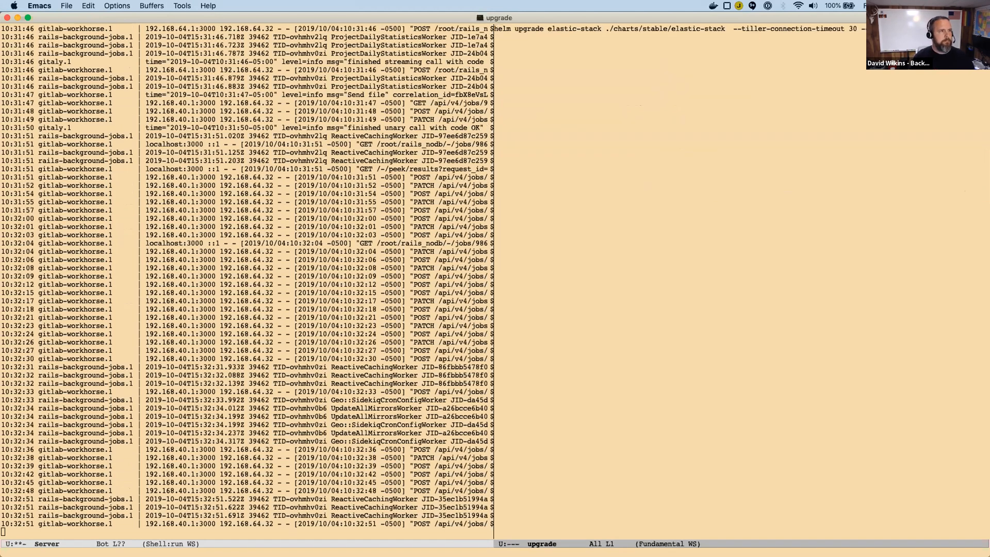
# Leave the upgrade file for the SQL shell buffer and open get-secrets.sh from the elastic-stack folder.
pyautogui.hotkey('ctrl', 'x')
pyautogui.hotkey('ctrl', 'k')
pyautogui.press('Return')
pyautogui.hotkey('ctrl', 'g')
pyautogui.hotkey('ctrl', 'x')
pyautogui.press('b')
pyautogui.press('Return')
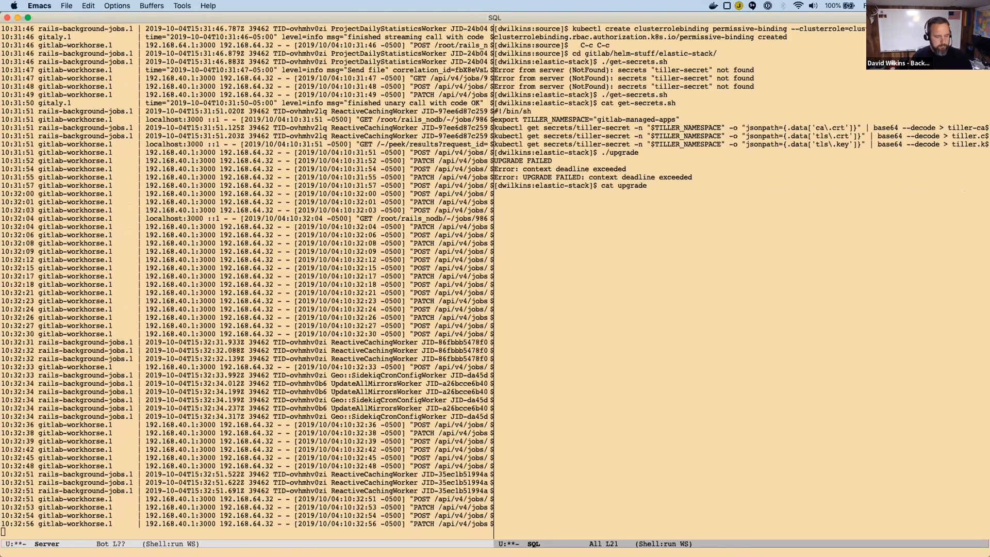
pyautogui.hotkey('ctrl', 'x')
pyautogui.hotkey('ctrl', 'f')
pyautogui.write('get')
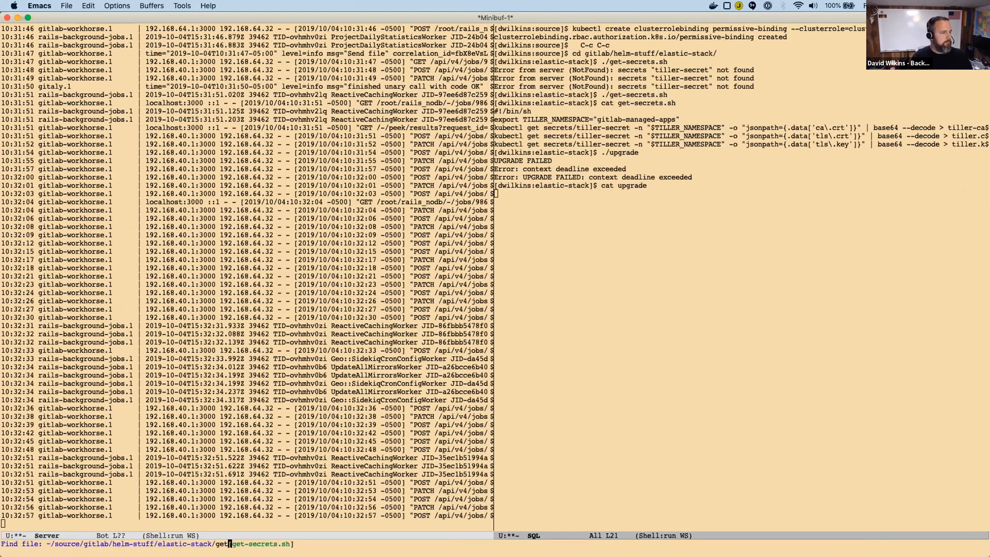
pyautogui.press('Return')
# Delete the last character of the first kubectl line in get-secrets.sh and save the script.
pyautogui.hotkey('ctrl', 'p')
pyautogui.hotkey('ctrl', 'p')
pyautogui.hotkey('ctrl', 'e')
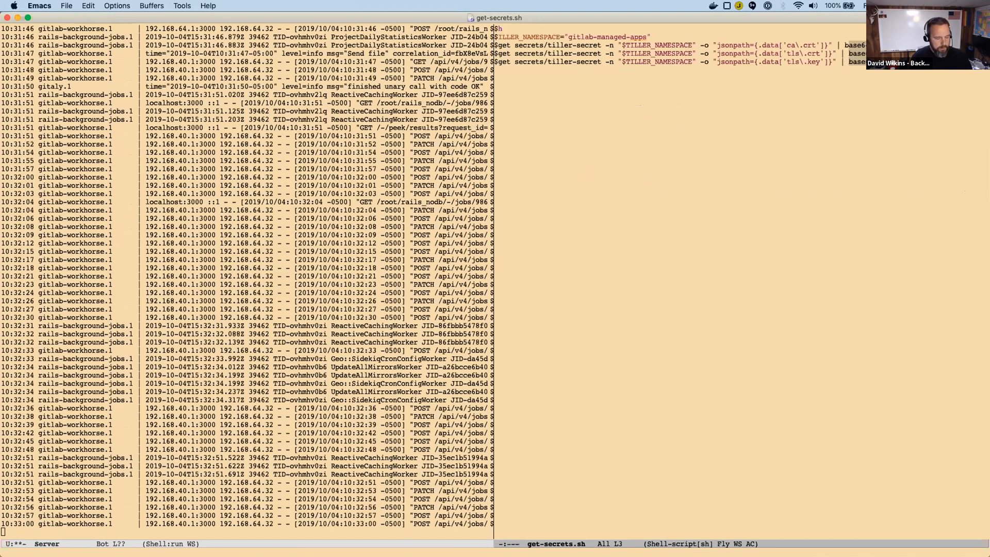
pyautogui.press('BackSpace')
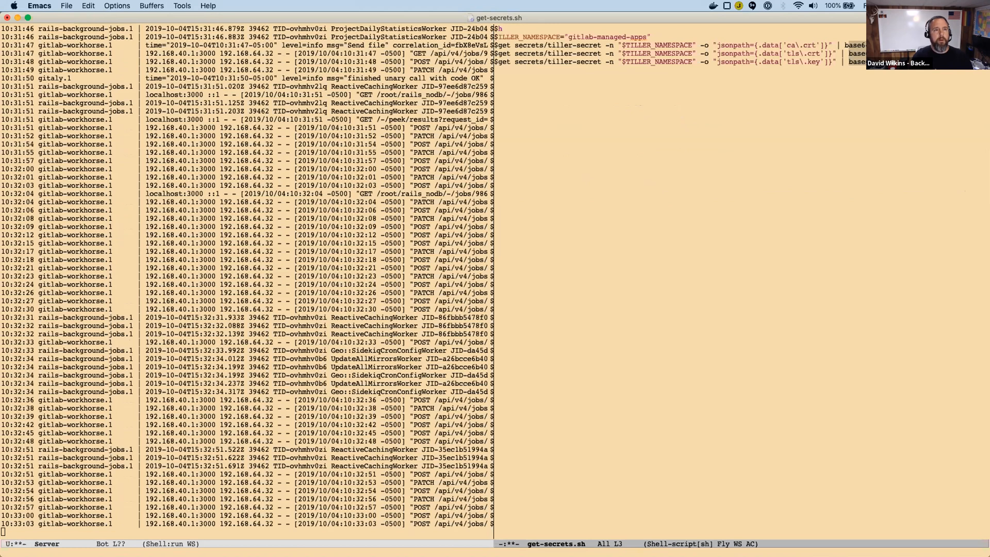
pyautogui.hotkey('ctrl', 'n')
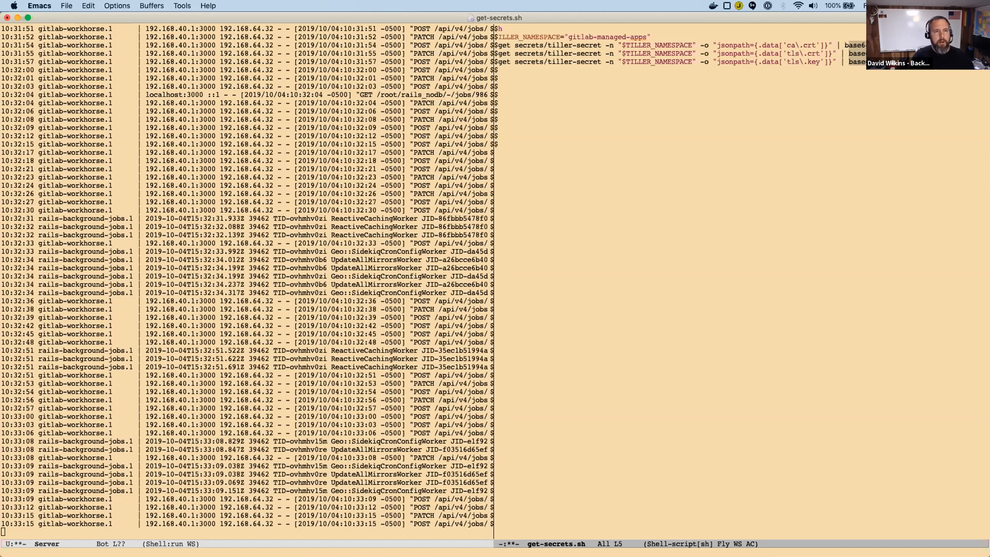
pyautogui.hotkey('ctrl', 'x')
pyautogui.hotkey('ctrl', 's')
pyautogui.hotkey('ctrl', 'x')
pyautogui.hotkey('ctrl', 's')
# Return to the SQL shell buffer and restart its shell process.
pyautogui.hotkey('ctrl', 'x')
pyautogui.press('b')
pyautogui.press('Return')
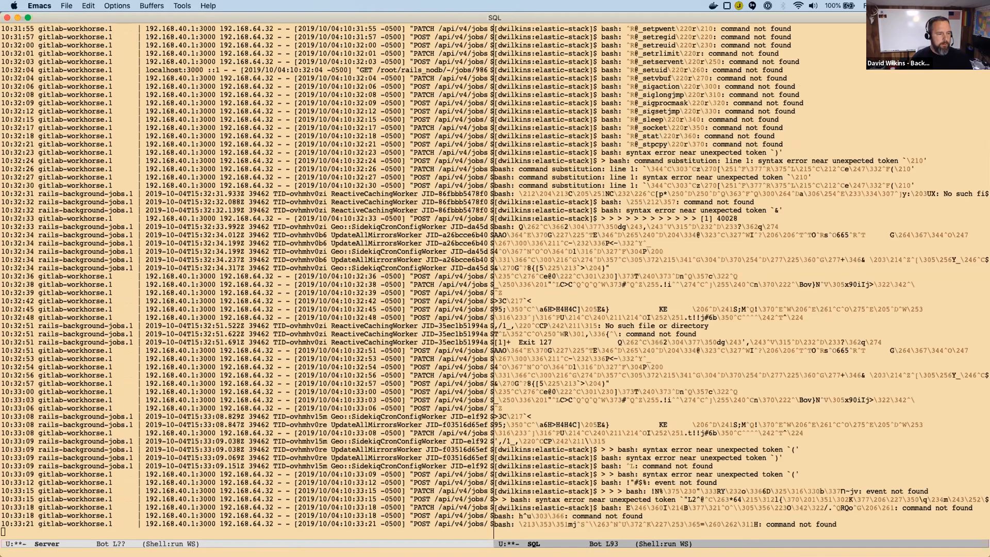
pyautogui.hotkey('alt', 'x')
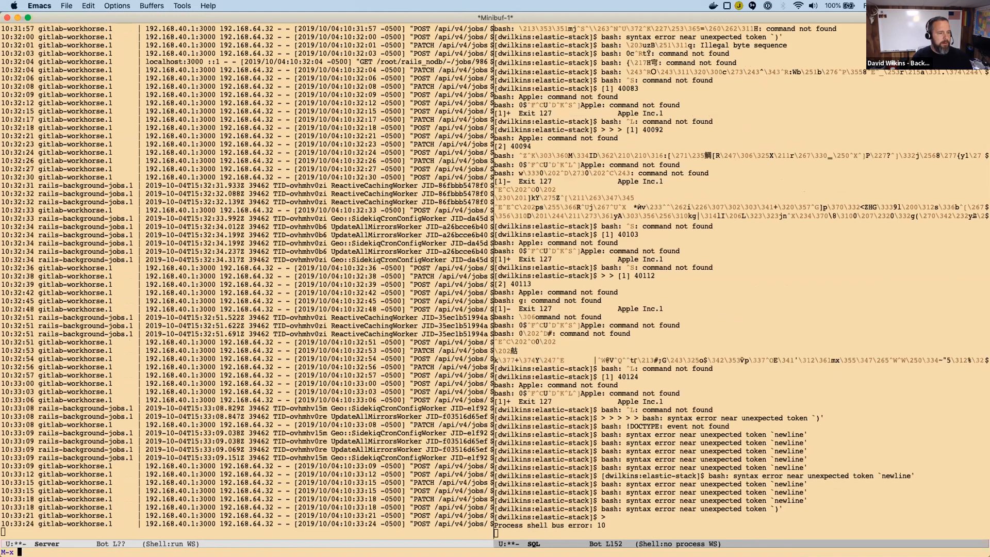
pyautogui.write('shell')
pyautogui.press('Return')
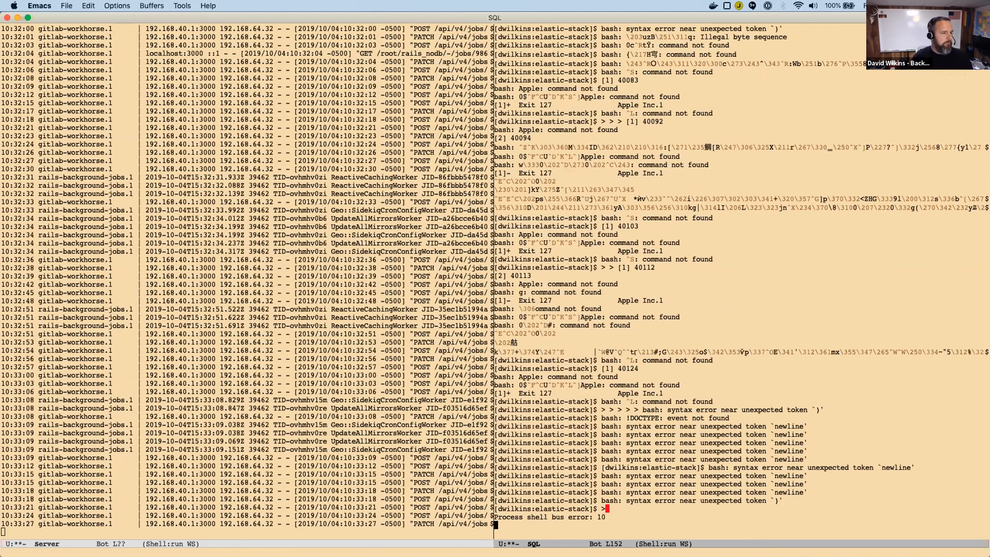
# Print the working directory with pwd and run ./get-secrets.sh.
pyautogui.write('p')
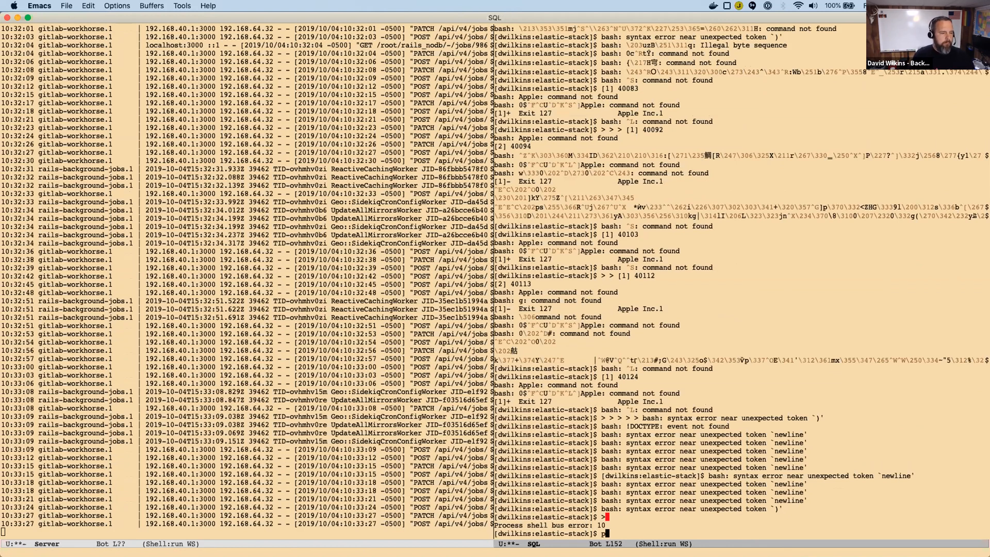
pyautogui.write('wd')
pyautogui.press('Return')
pyautogui.write('./get-')
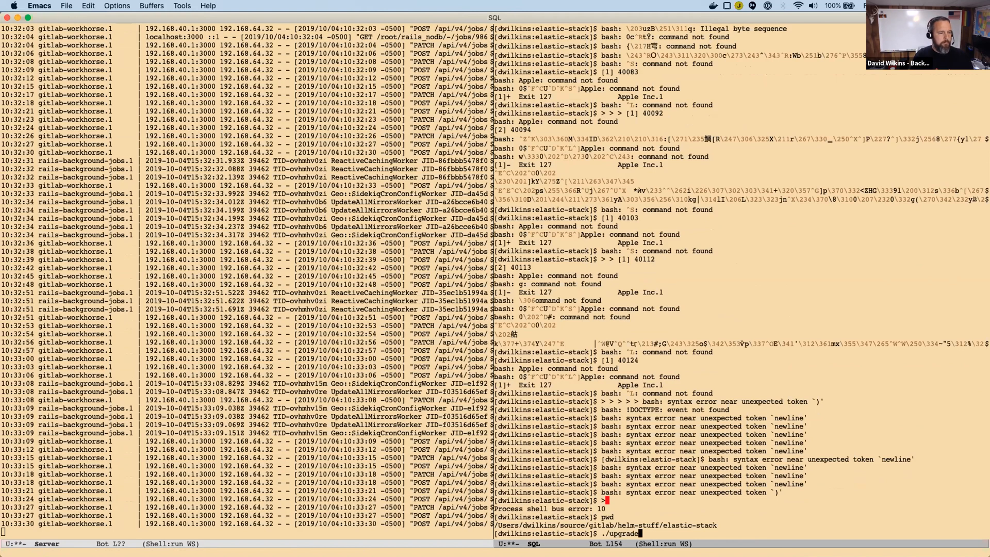
pyautogui.write('se')
pyautogui.press('Tab')
pyautogui.press('BackSpace')
pyautogui.press('BackSpace')
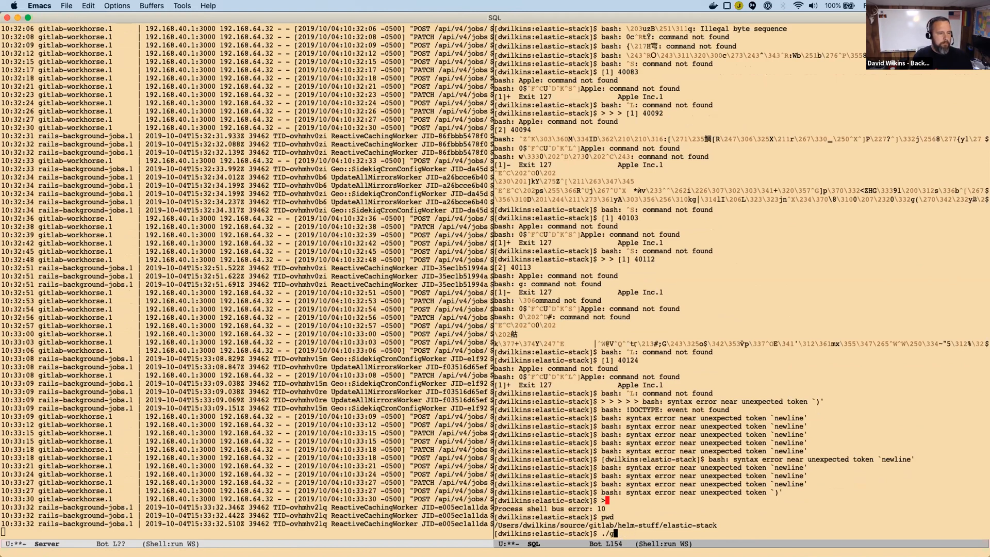
pyautogui.write('get-secrets.sh')
pyautogui.press('Return')
# Run the ./upgrade script for the elastic-stack release.
pyautogui.write('./gup')
pyautogui.press('BackSpace')
pyautogui.press('BackSpace')
pyautogui.press('BackSpace')
pyautogui.write('pu')
pyautogui.press('BackSpace')
pyautogui.press('BackSpace')
pyautogui.write('uipg')
pyautogui.press('Tab')
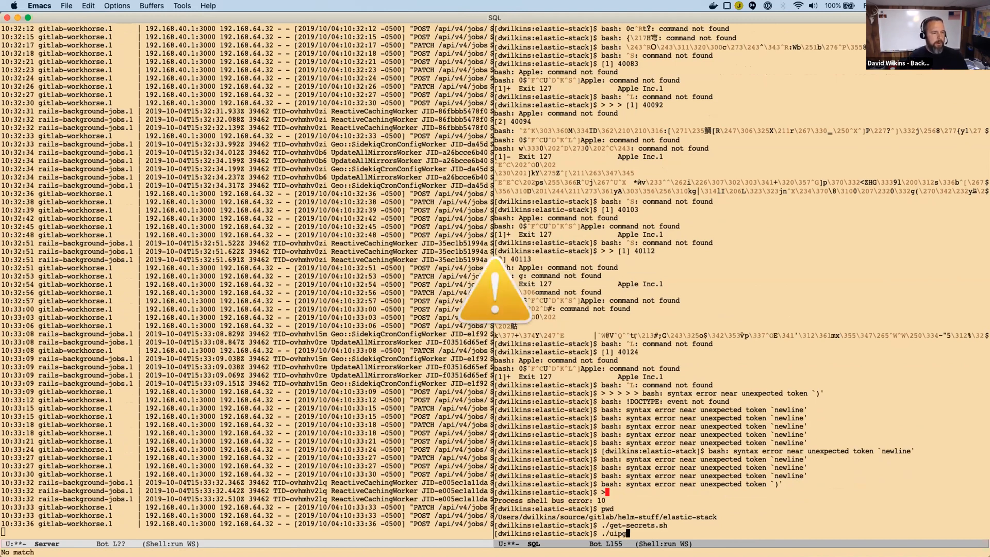
pyautogui.press('BackSpace')
pyautogui.press('BackSpace')
pyautogui.press('BackSpace')
pyautogui.write('pgrade')
pyautogui.press('Return')
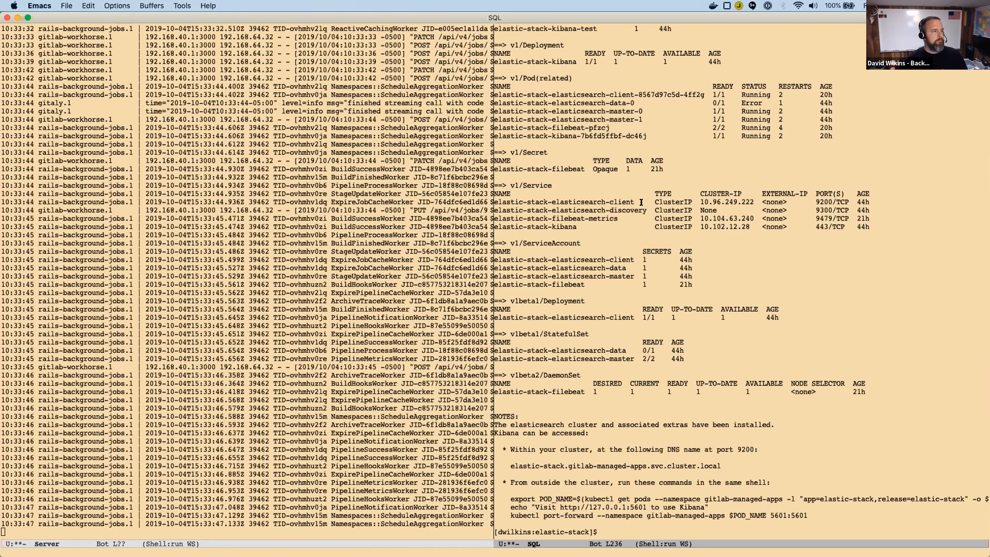
# Switch to the Kubernetes Dashboard in Chrome, examine the elastic-stack-elasticsearch-data-0 pod's details and events, and return to the pod list.
pyautogui.press('super+Tab')
pyautogui.scroll(-1, 503, 157)
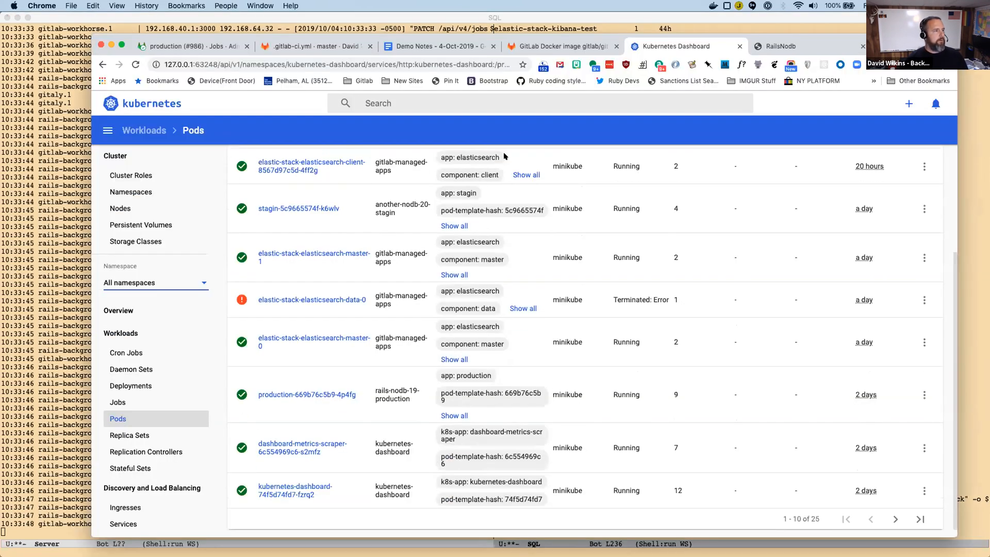
pyautogui.scroll(5, 442, 287)
pyautogui.scroll(-2, 442, 288)
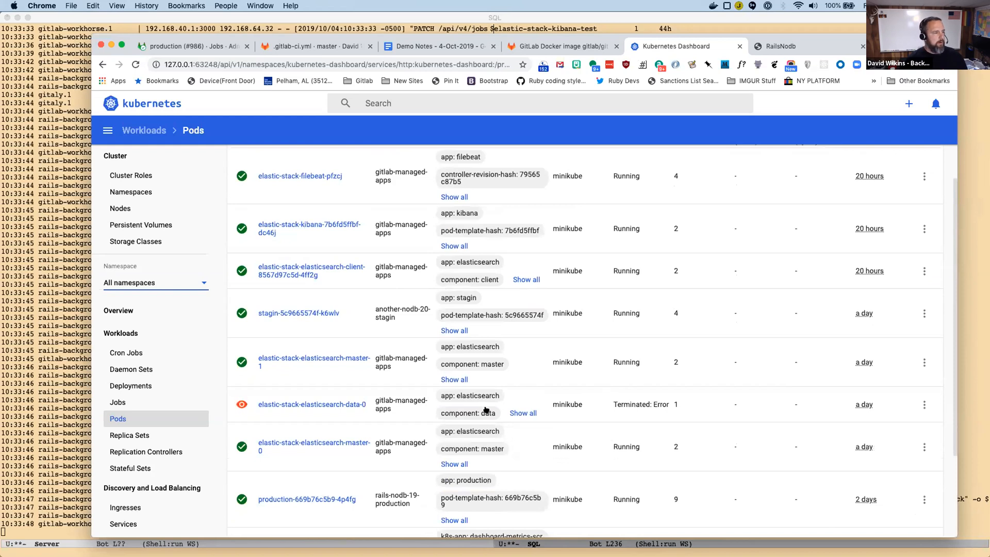
pyautogui.click(290, 404)
pyautogui.scroll(-10, 327, 348)
pyautogui.scroll(-7, 327, 348)
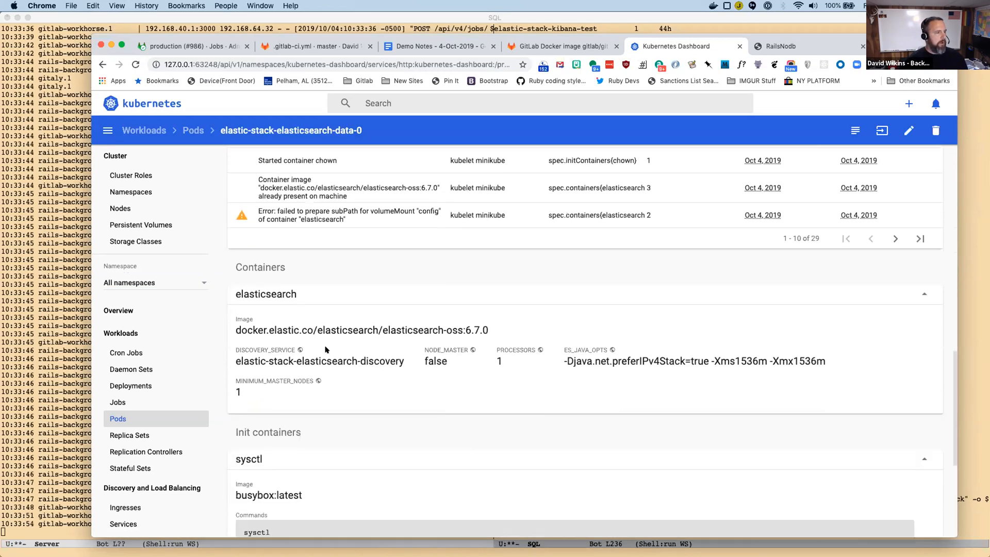
pyautogui.scroll(10, 327, 349)
pyautogui.scroll(15, 326, 349)
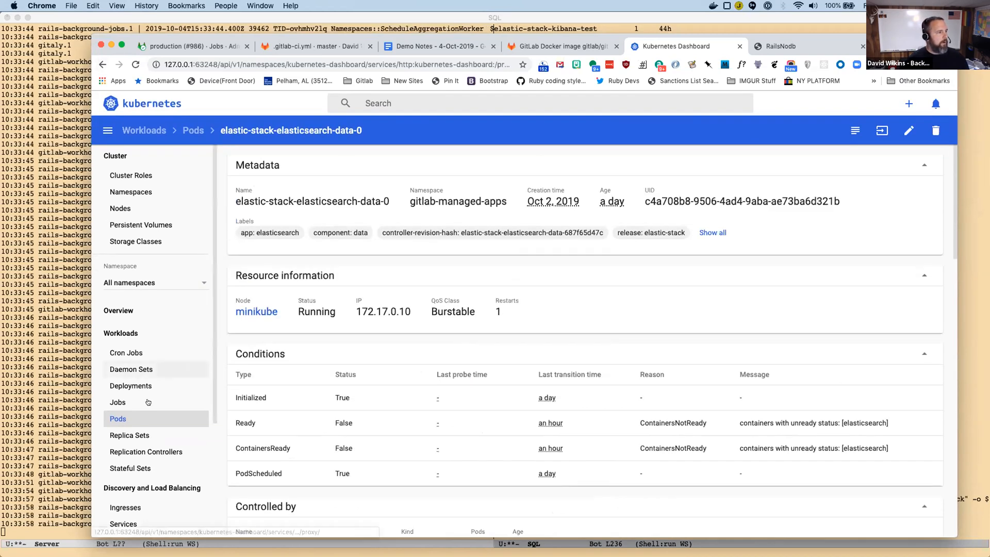
pyautogui.click(102, 64)
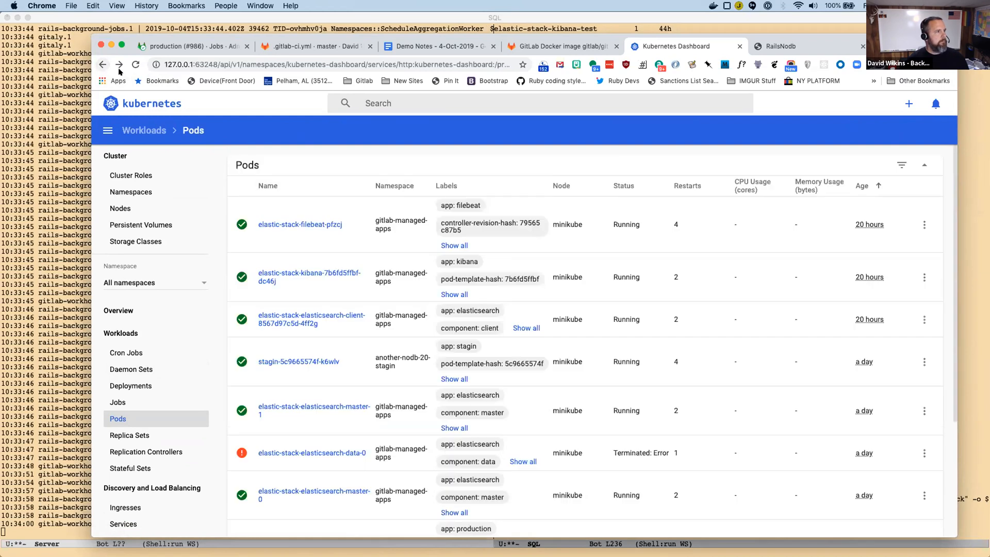
pyautogui.scroll(-5, 463, 247)
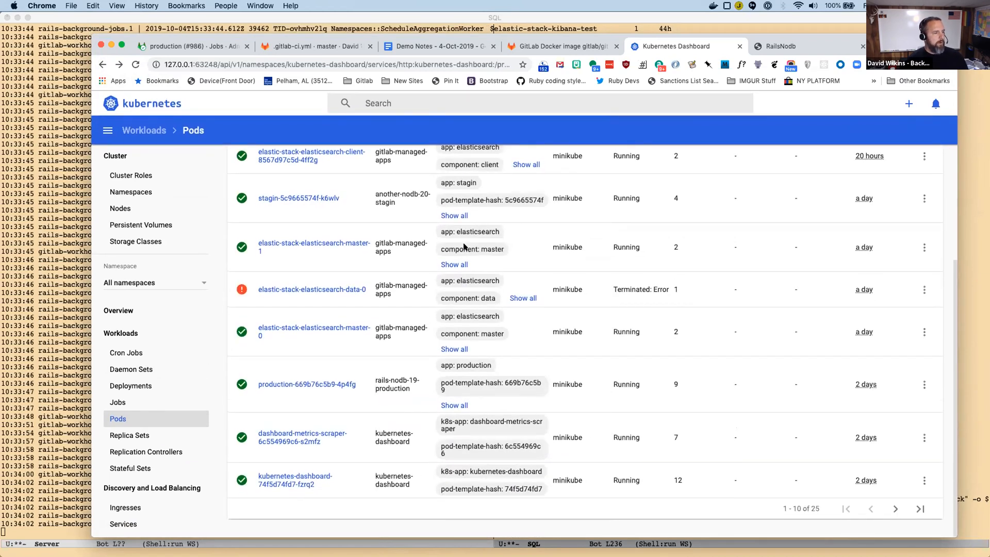
# Switch to Emacs and run the ./delete script to remove the elastic-stack release.
pyautogui.press('super+Tab')
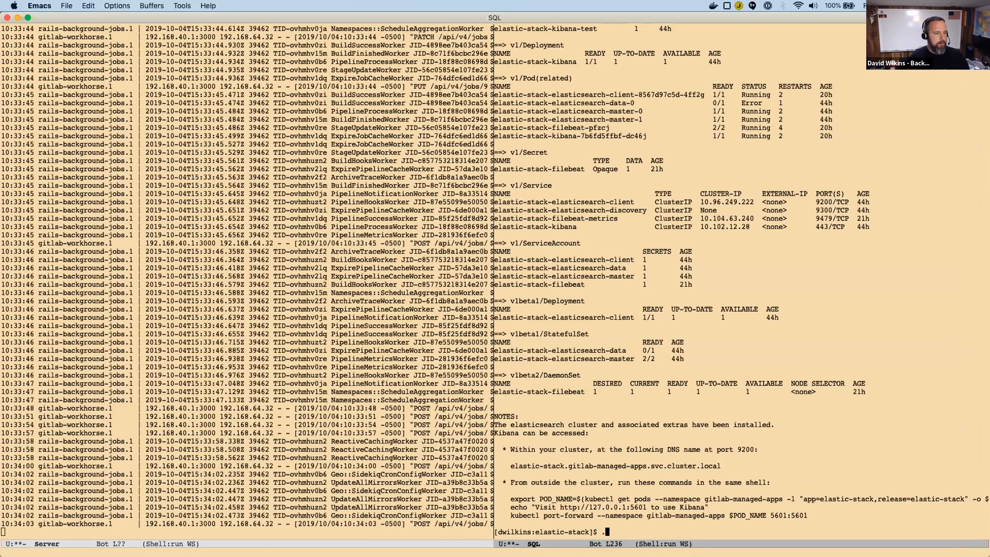
pyautogui.press('Tab')
pyautogui.press('Return')
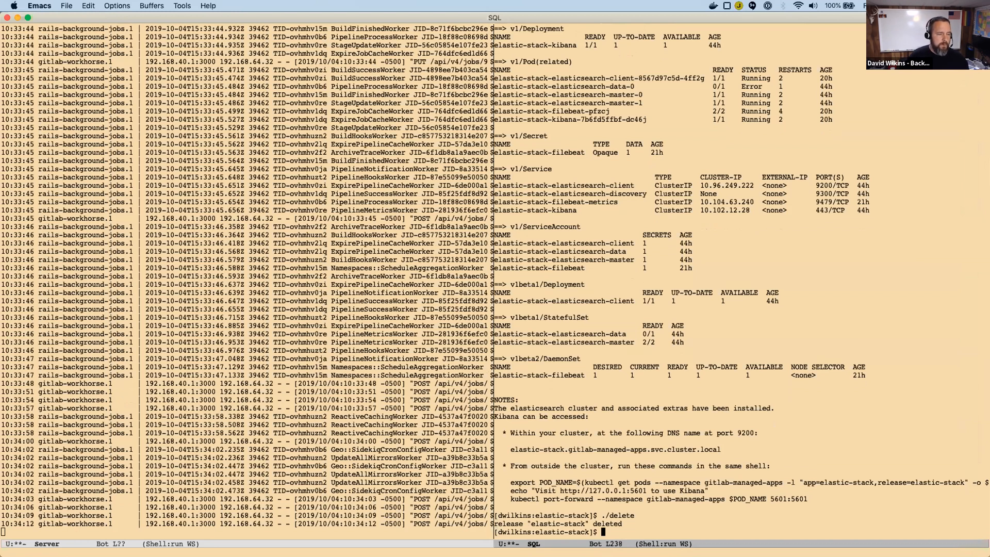
# Switch to the Kubernetes Dashboard in Chrome, reload the pod list for all namespaces and check it for remaining elastic-stack pods.
pyautogui.press('super+Tab')
pyautogui.scroll(5, 466, 281)
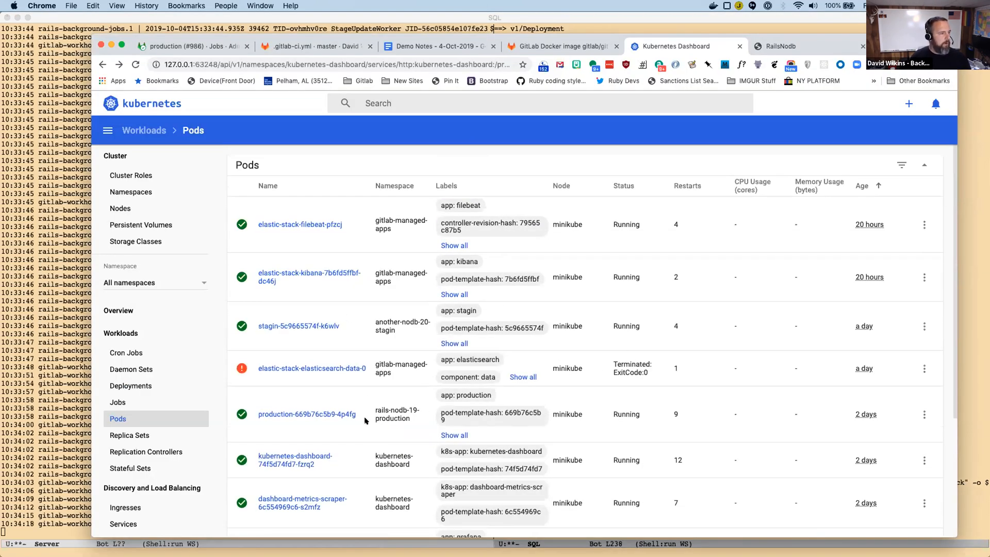
pyautogui.click(157, 283)
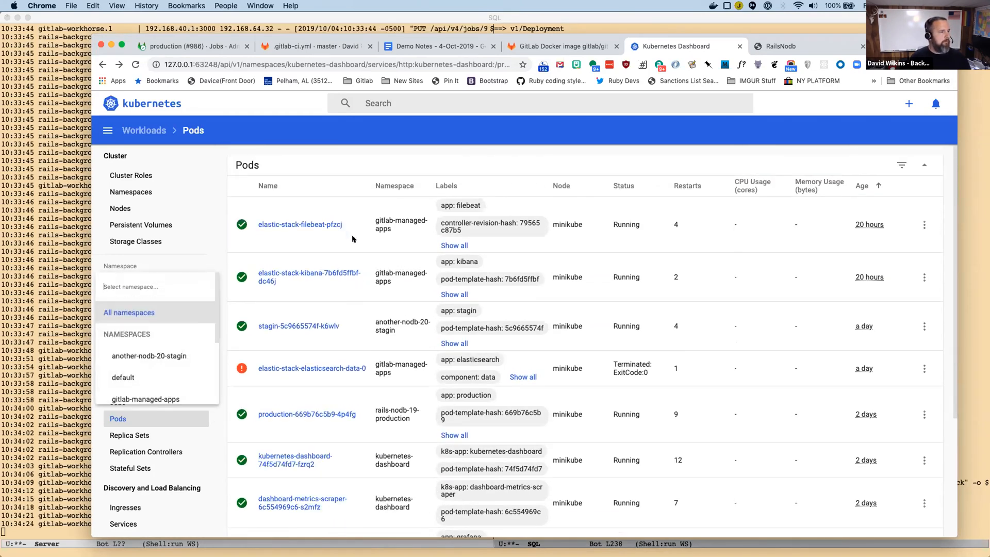
pyautogui.click(352, 238)
pyautogui.scroll(-3, 450, 275)
pyautogui.scroll(3, 450, 274)
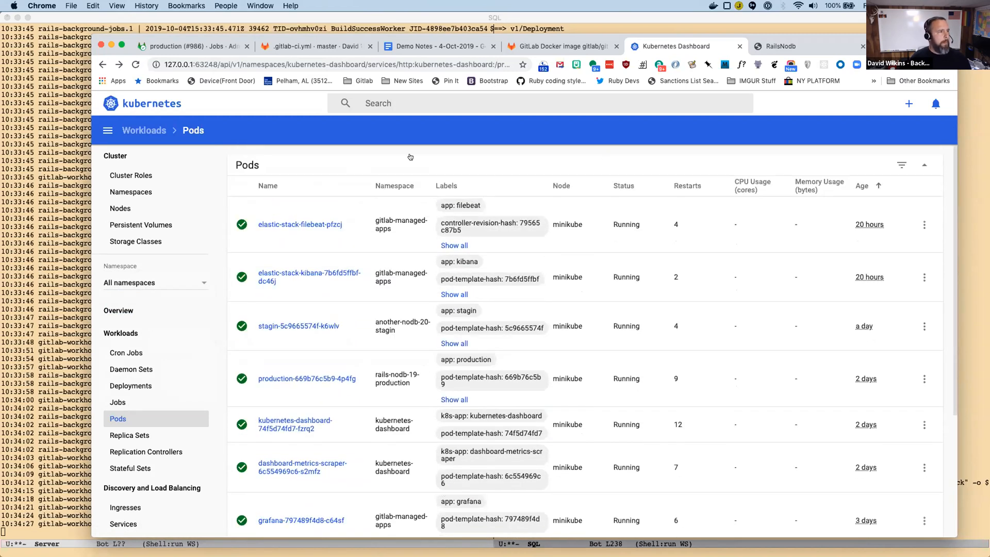
pyautogui.press('super+r')
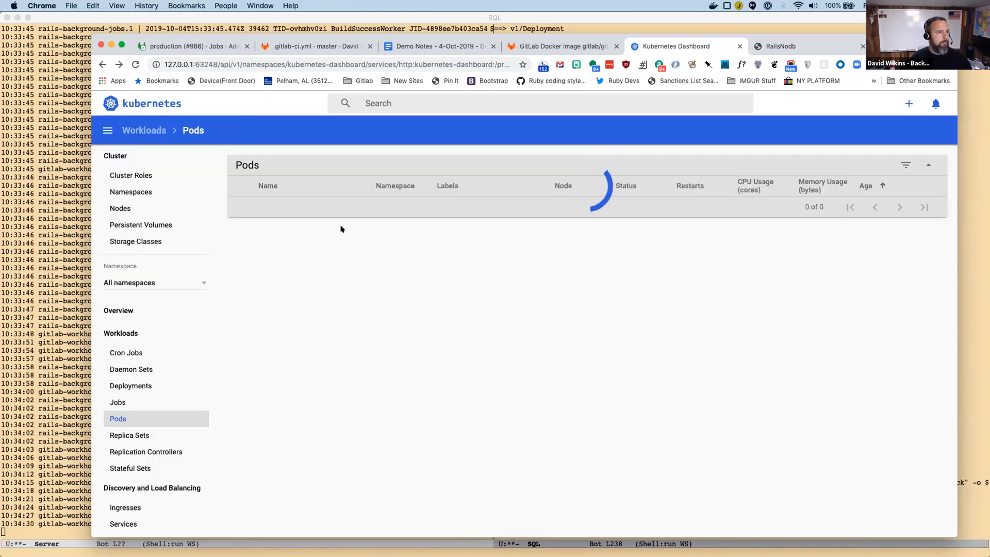
pyautogui.press('super+r')
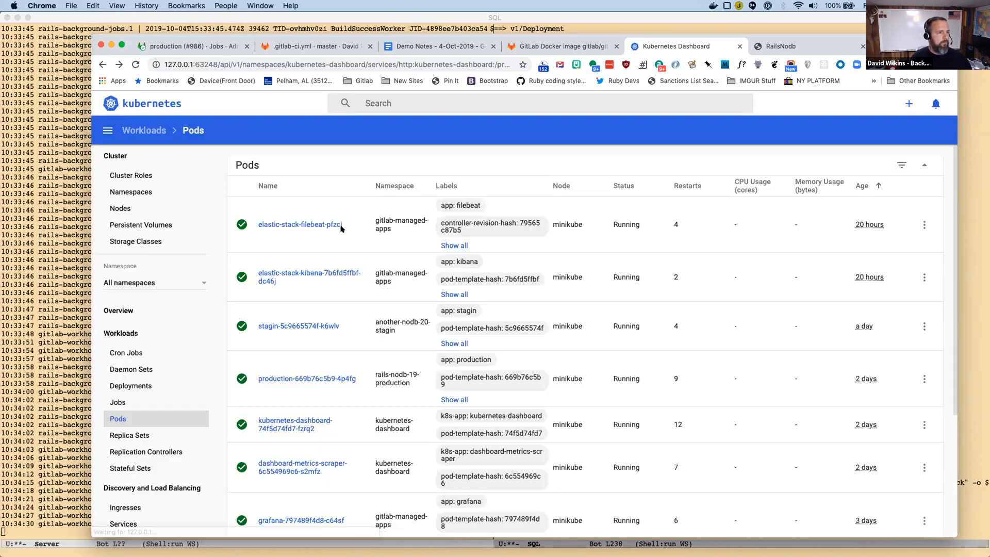
pyautogui.scroll(-2, 340, 234)
pyautogui.scroll(-2, 340, 237)
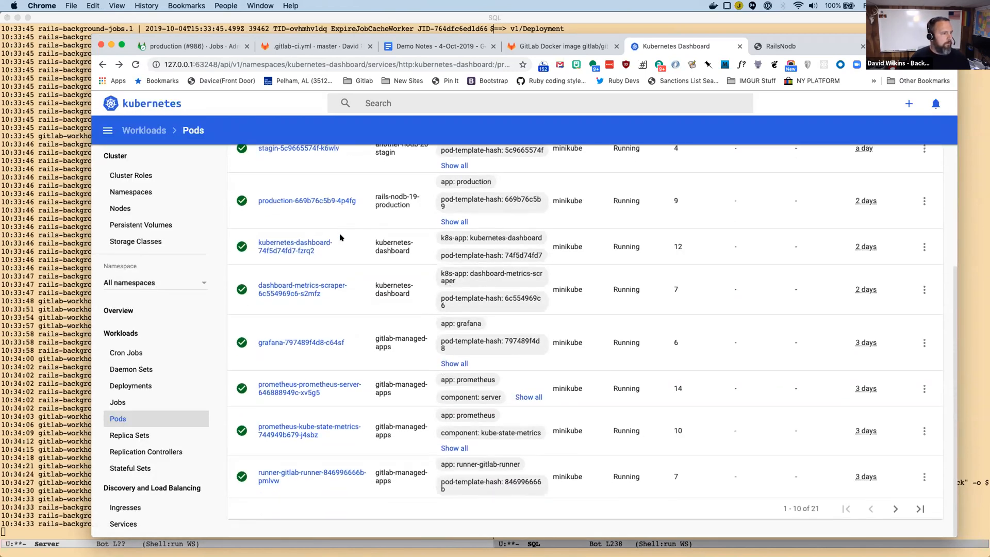
pyautogui.scroll(2, 340, 237)
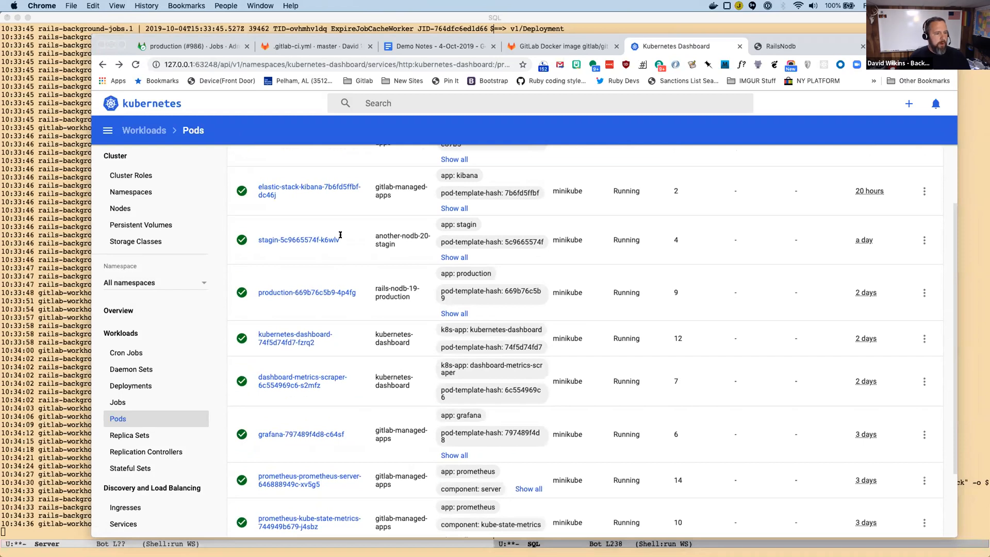
# Switch to Emacs, run kubectl get pods -n gitlab-managed-apps and highlight the elastic-stack-filebeat pod's row.
pyautogui.press('super+Tab')
pyautogui.write('kubec')
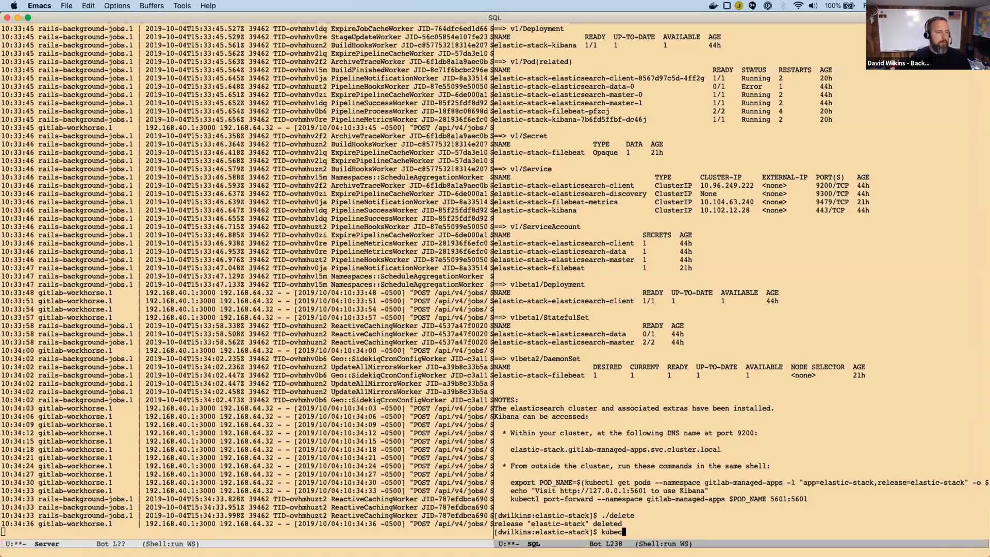
pyautogui.write('tl get pods -n gitlab-managed-apps')
pyautogui.press('Return')
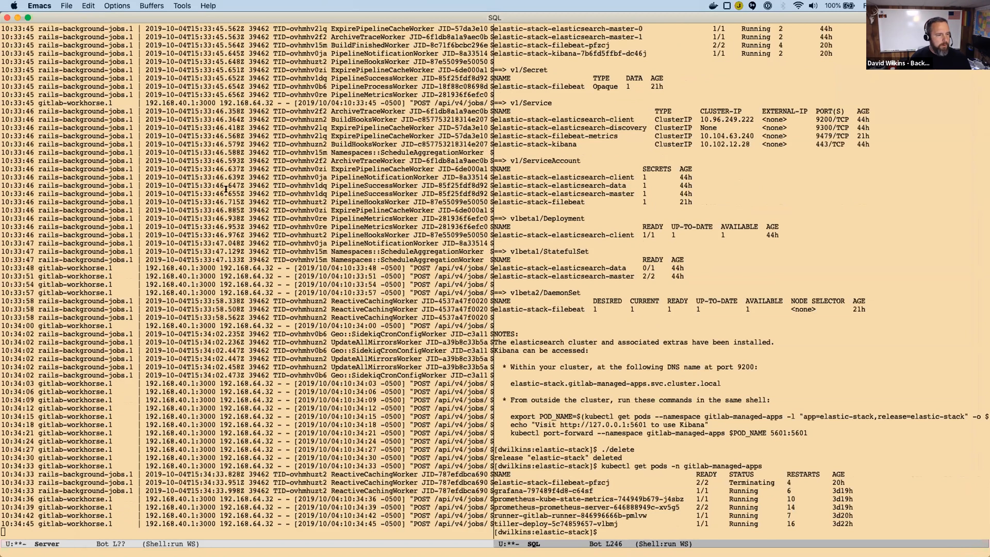
pyautogui.tripleClick(532, 482)
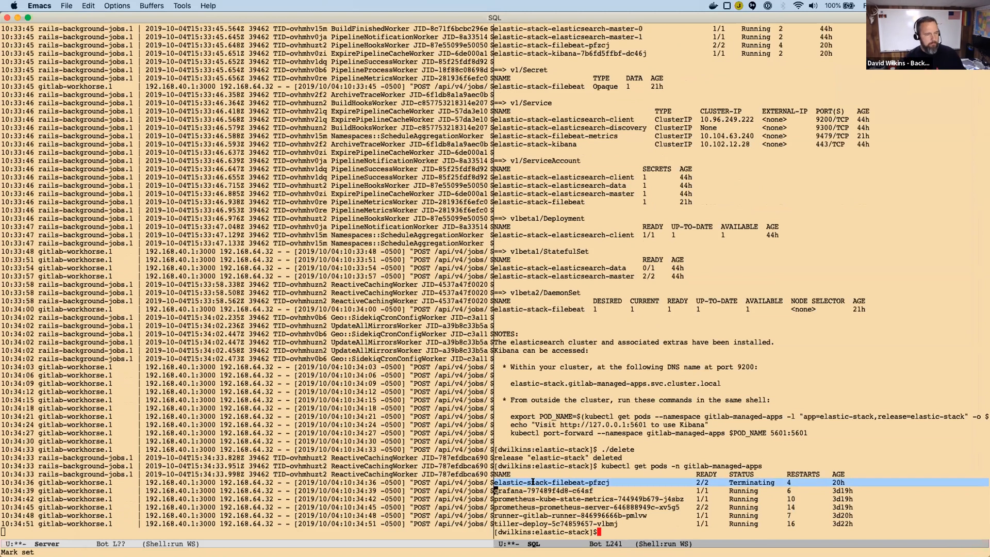
# Check the Dashboard's pod list in Chrome, return to Emacs and rerun the gitlab-managed-apps pod listing twice.
pyautogui.press('super+Tab')
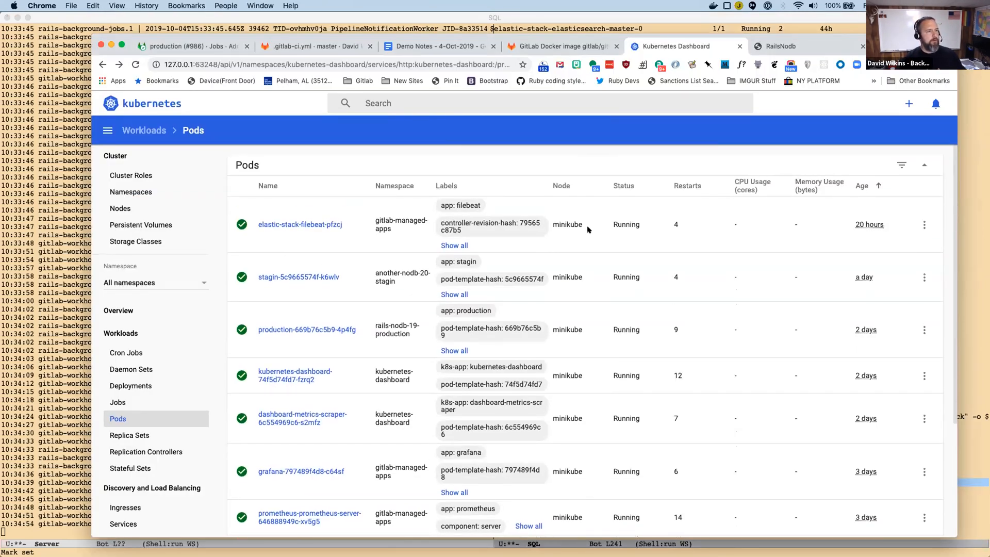
pyautogui.press('super+Tab')
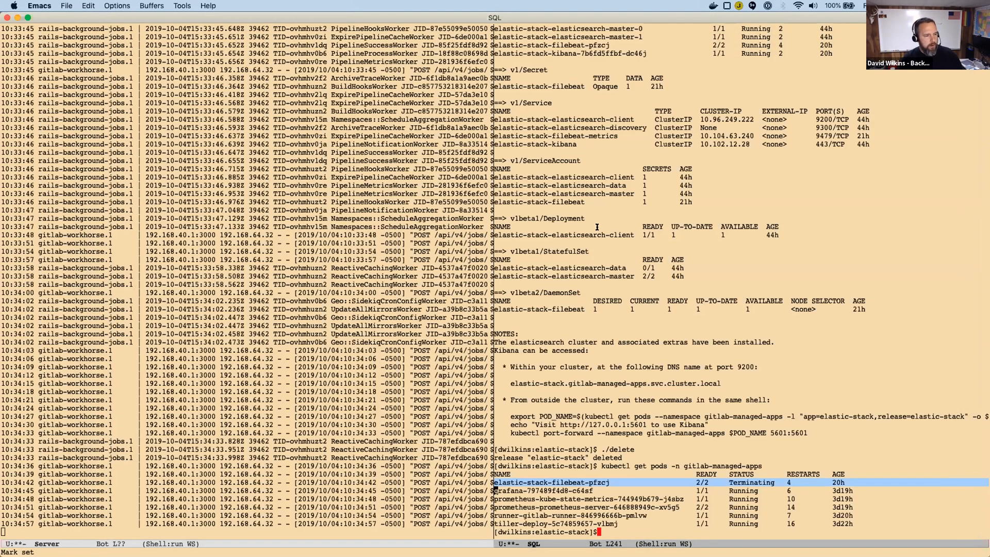
pyautogui.hotkey('alt', 'shift', '.')
pyautogui.hotkey('alt', 'p')
pyautogui.press('Return')
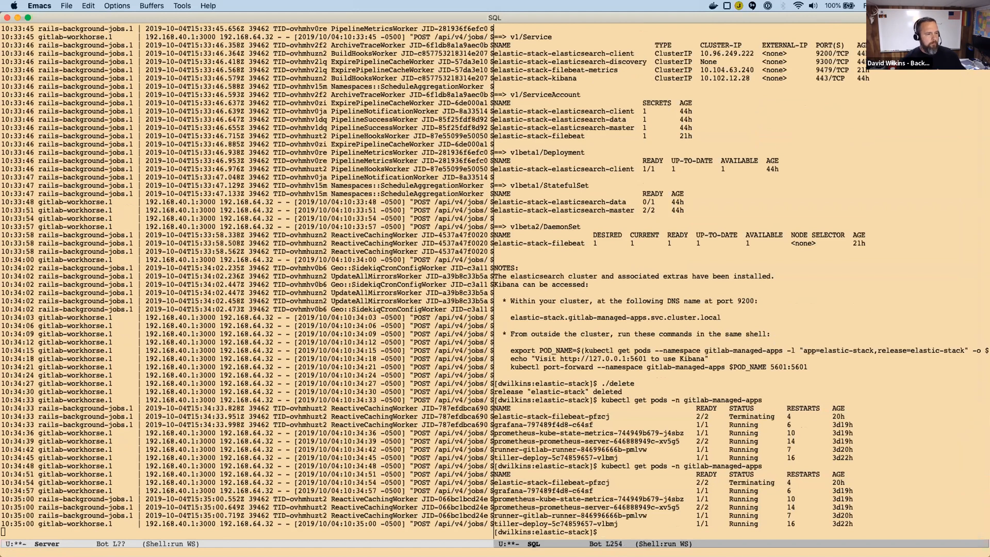
pyautogui.hotkey('alt', 'p')
pyautogui.press('Return')
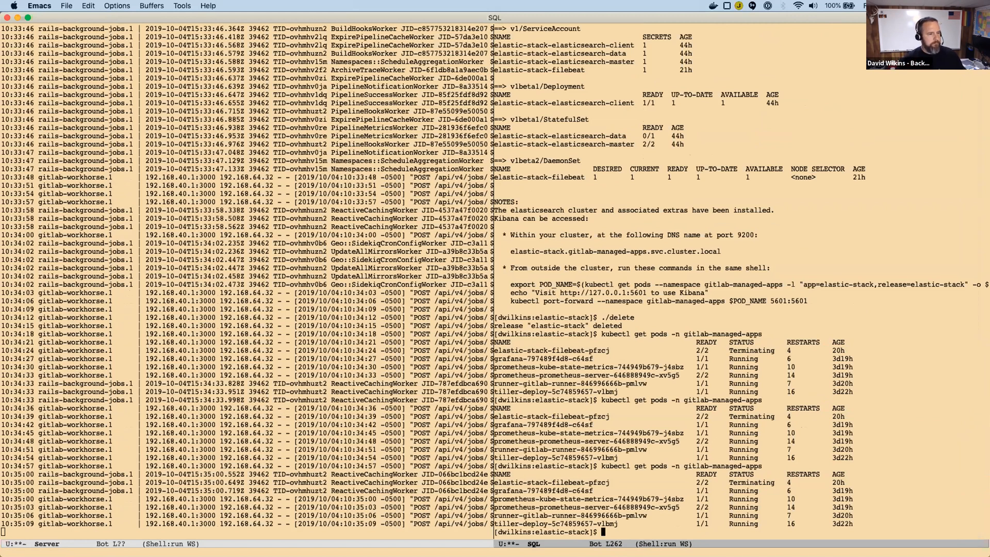
# Switch to Chrome, return to the GitLab production job page and open the another-nodb project.
pyautogui.press('super+Tab')
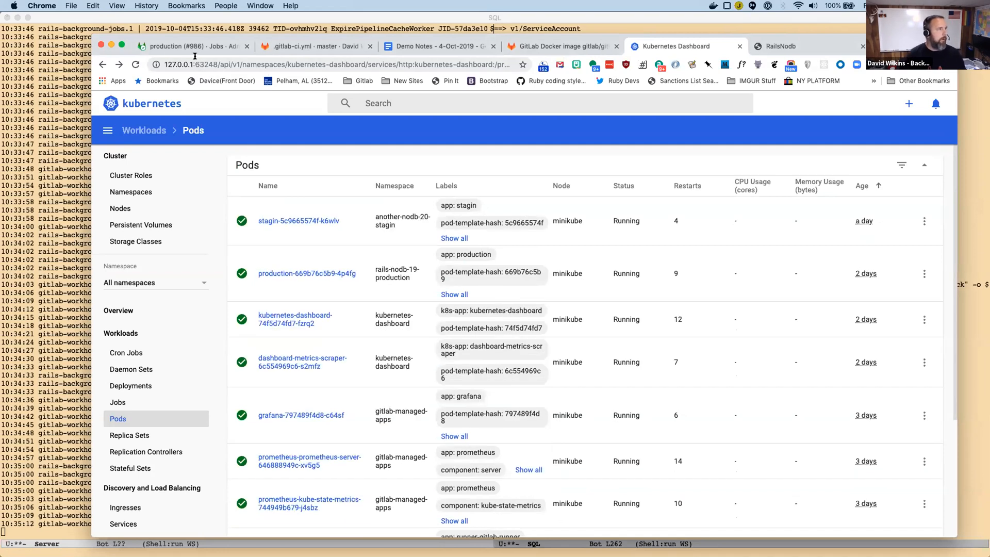
pyautogui.click(192, 47)
pyautogui.scroll(4, 506, 335)
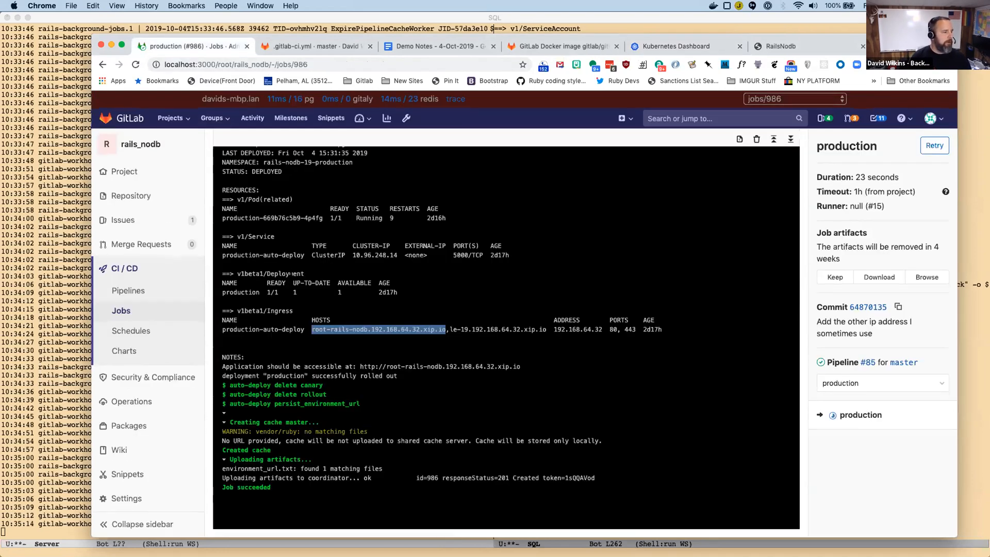
pyautogui.scroll(-4, 506, 335)
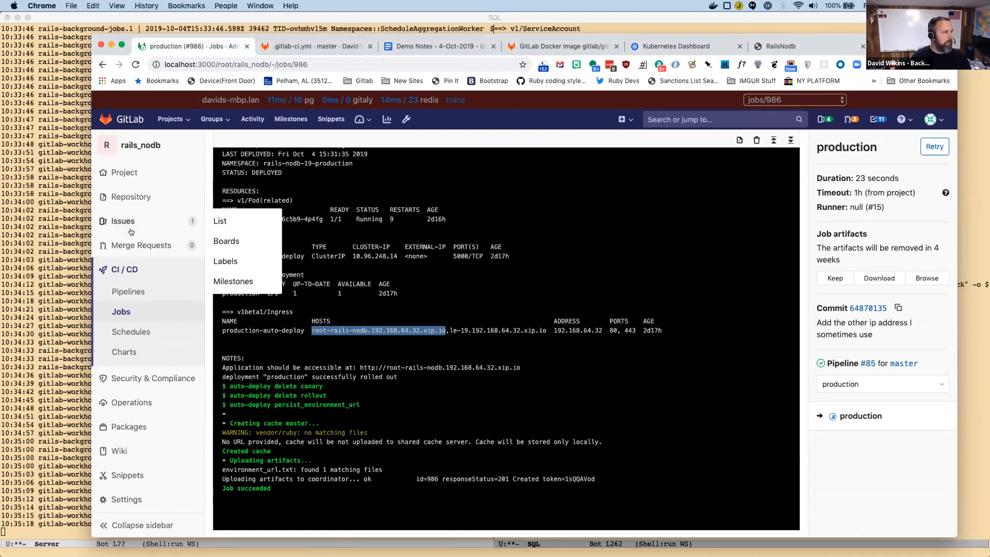
pyautogui.moveTo(132, 173)
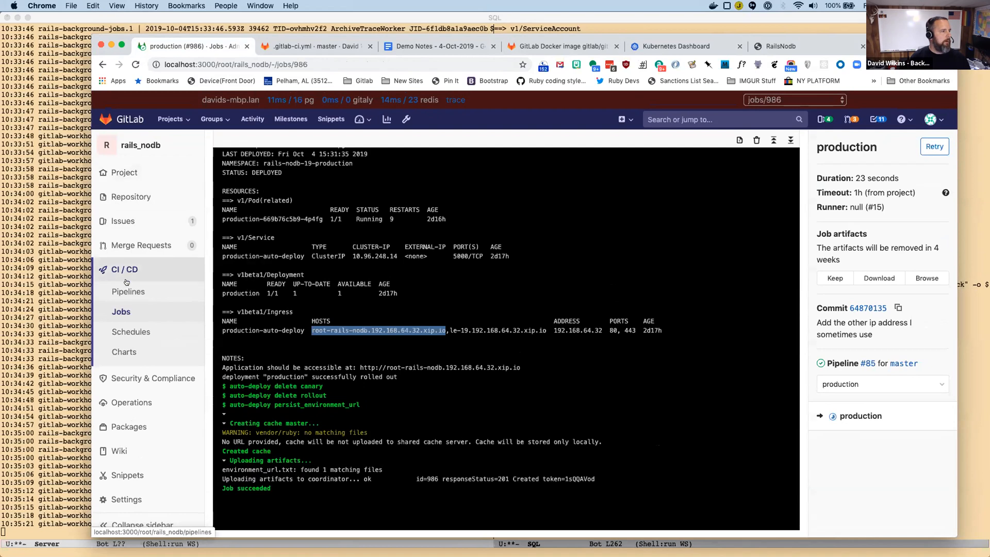
pyautogui.click(171, 119)
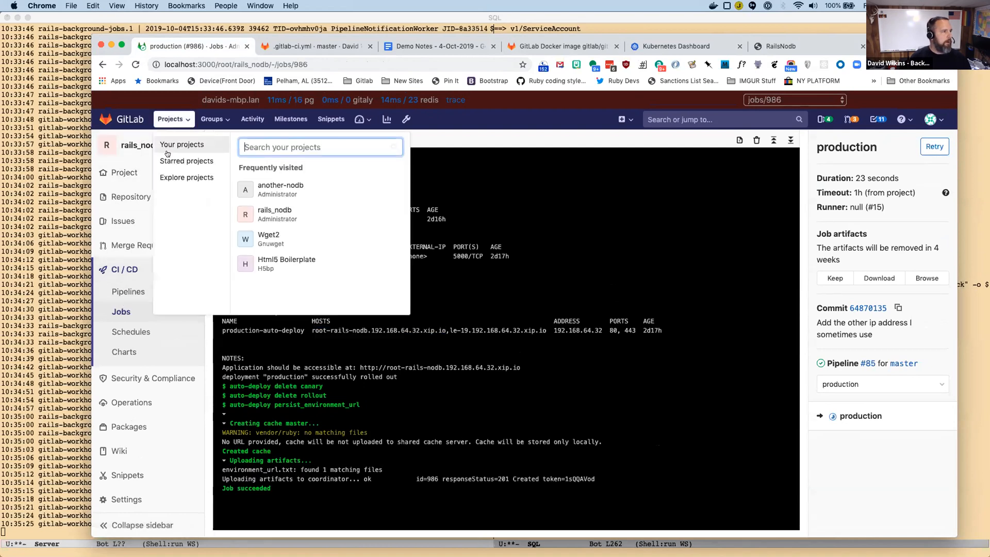
pyautogui.click(286, 187)
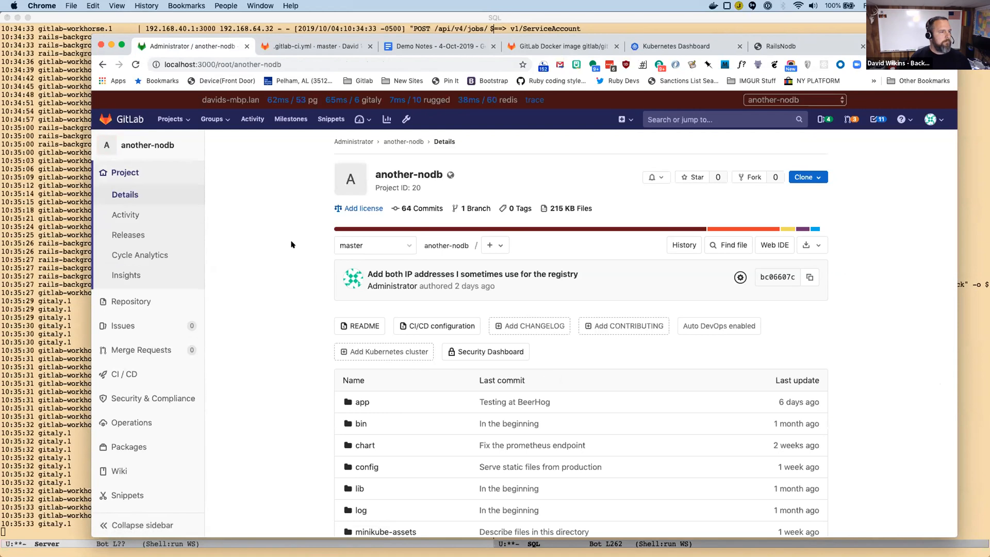
# Open the CI/CD pipelines list of the another-nodb project.
pyautogui.scroll(-3, 291, 244)
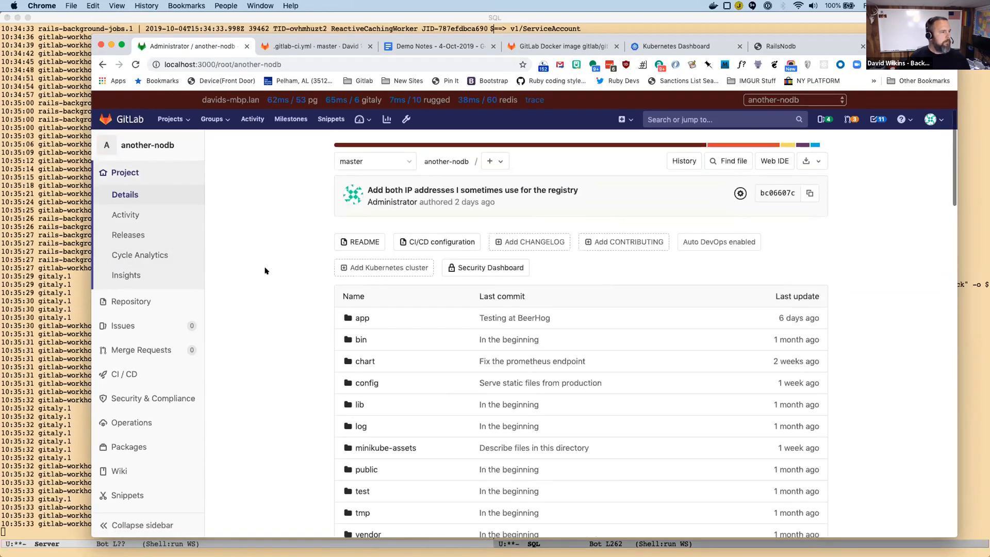
pyautogui.moveTo(131, 339)
pyautogui.moveTo(139, 372)
pyautogui.click(239, 372)
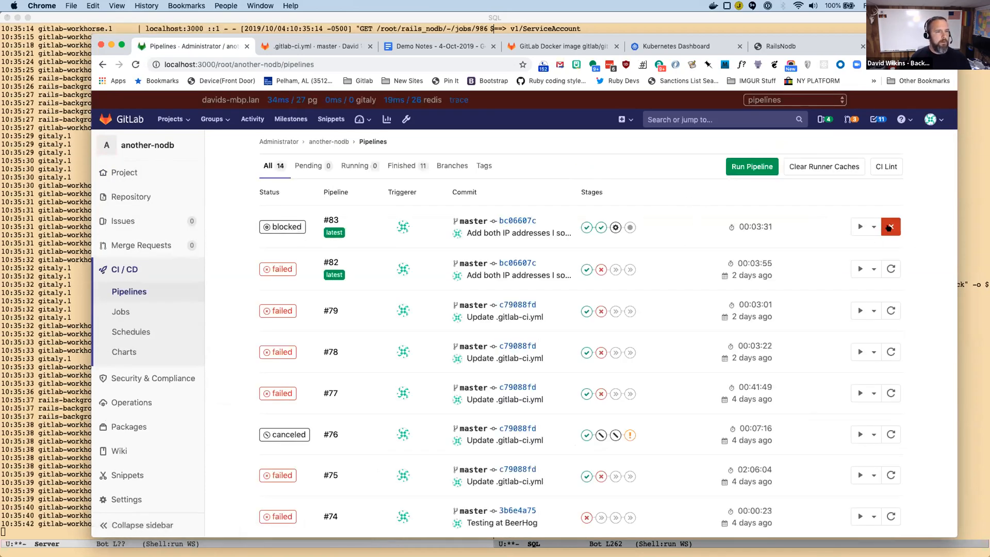
# Stop the blocked pipeline #83 of another-nodb and confirm the stop.
pyautogui.click(890, 227)
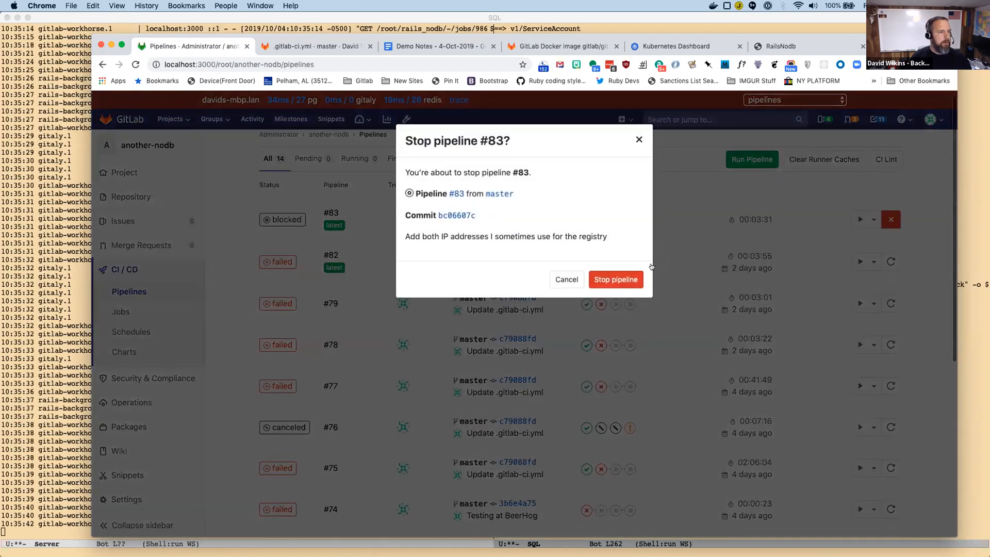
pyautogui.rightClick(608, 279)
pyautogui.click(608, 279)
pyautogui.click(607, 280)
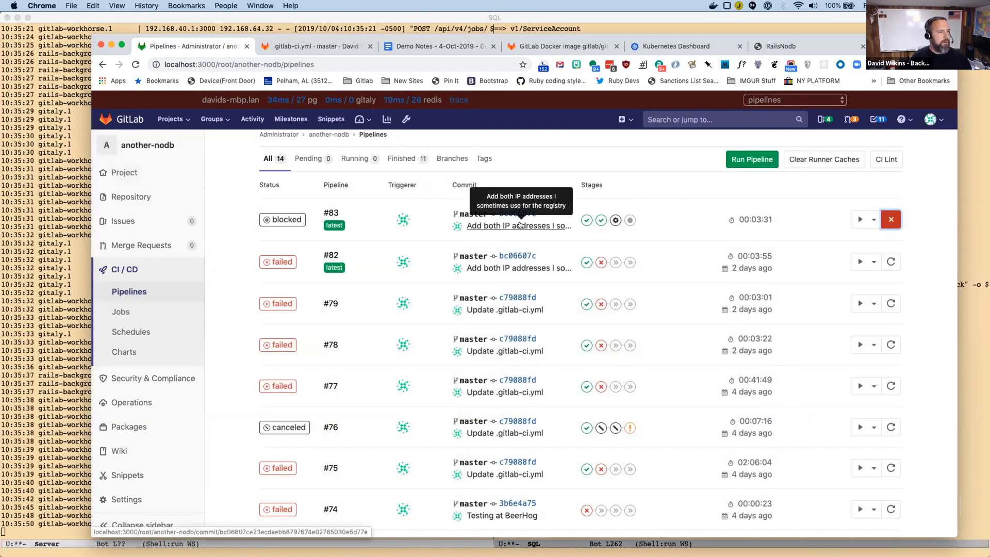
pyautogui.click(890, 219)
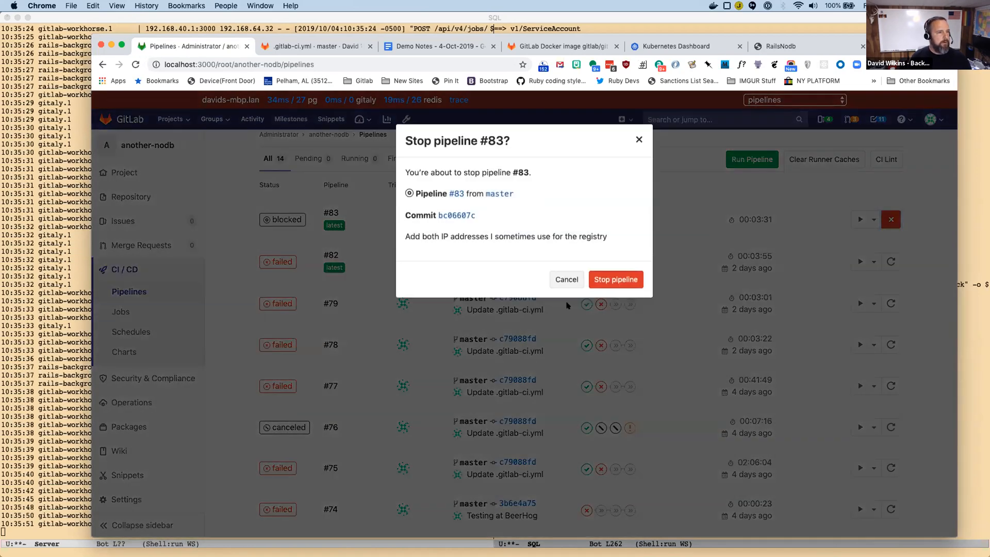
pyautogui.click(624, 279)
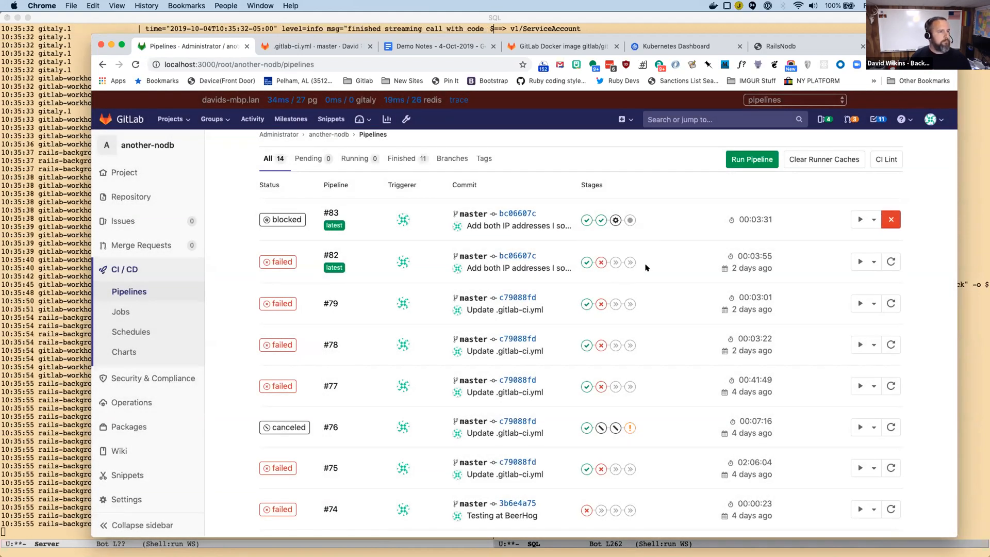
# Run a new pipeline for another-nodb on the master branch without extra variables.
pyautogui.click(750, 158)
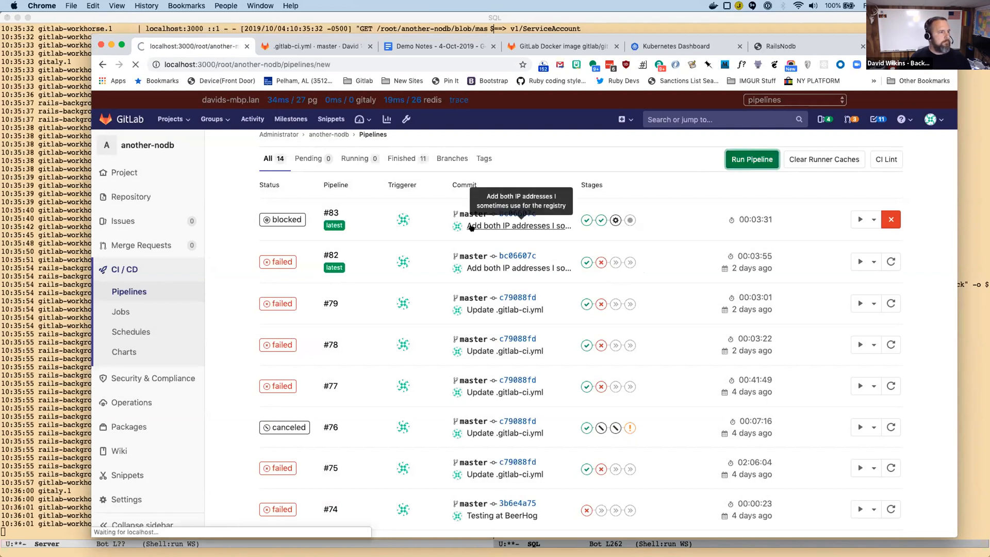
pyautogui.click(288, 342)
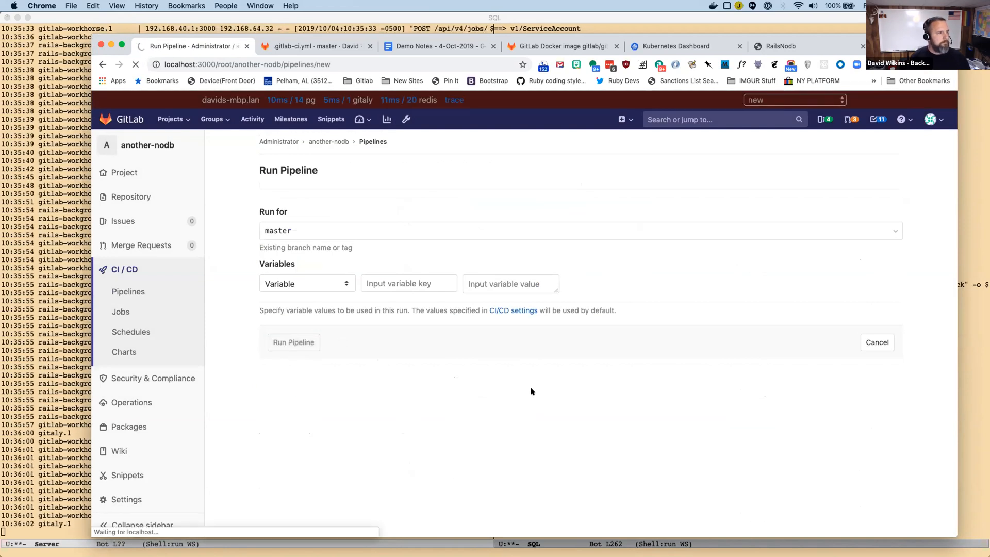
# Bring up the Kubernetes Dashboard, switch to Emacs and rerun kubectl get pods -n gitlab-managed-apps.
pyautogui.click(670, 49)
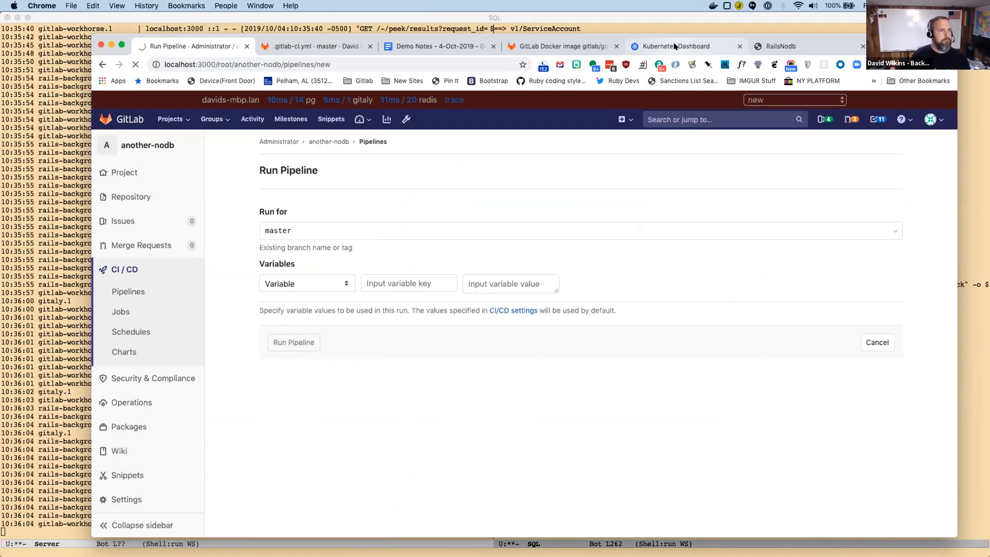
pyautogui.press('super+Tab')
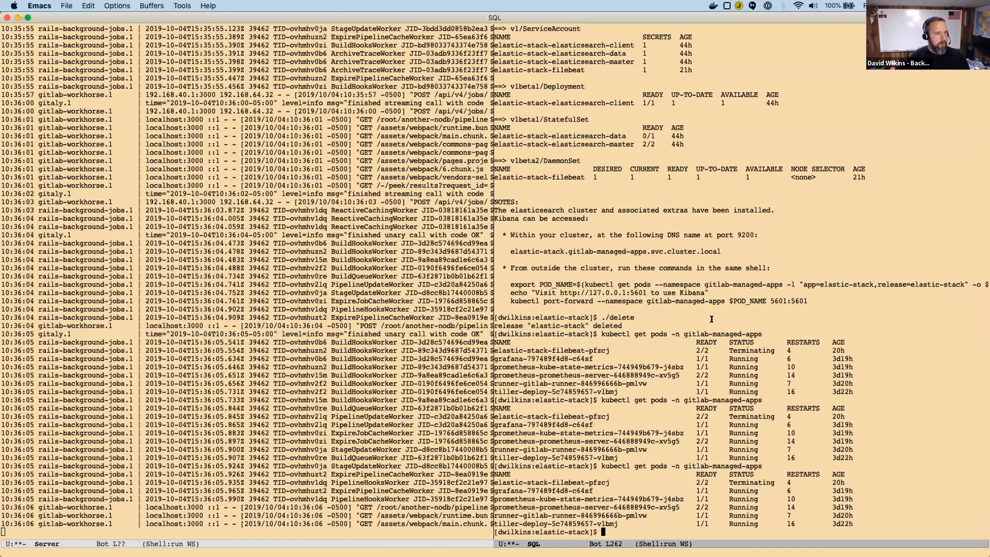
pyautogui.hotkey('alt', 'p')
pyautogui.press('Return')
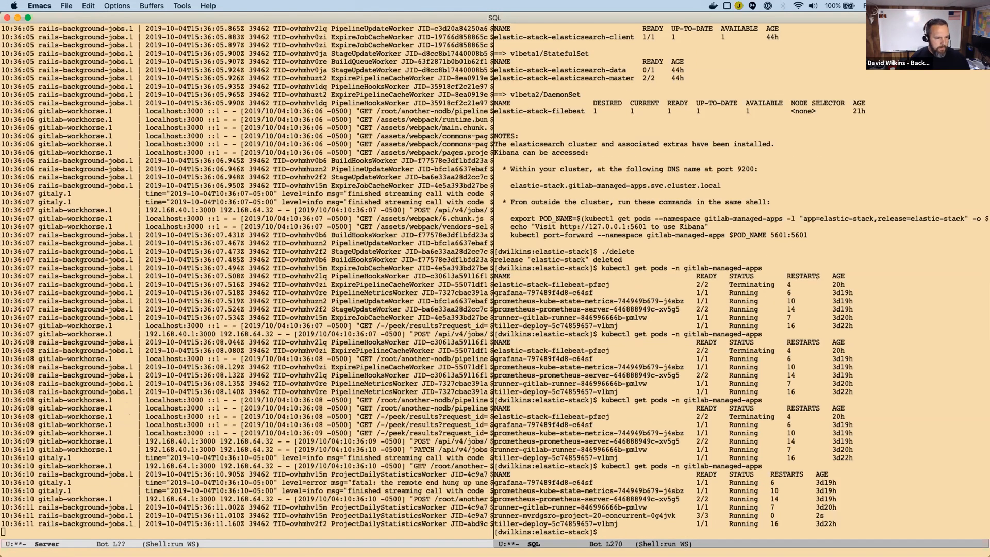
# Run ./install to reinstall elastic-stack, and switch to the Kubernetes Dashboard in Chrome to check its pods.
pyautogui.write('./install')
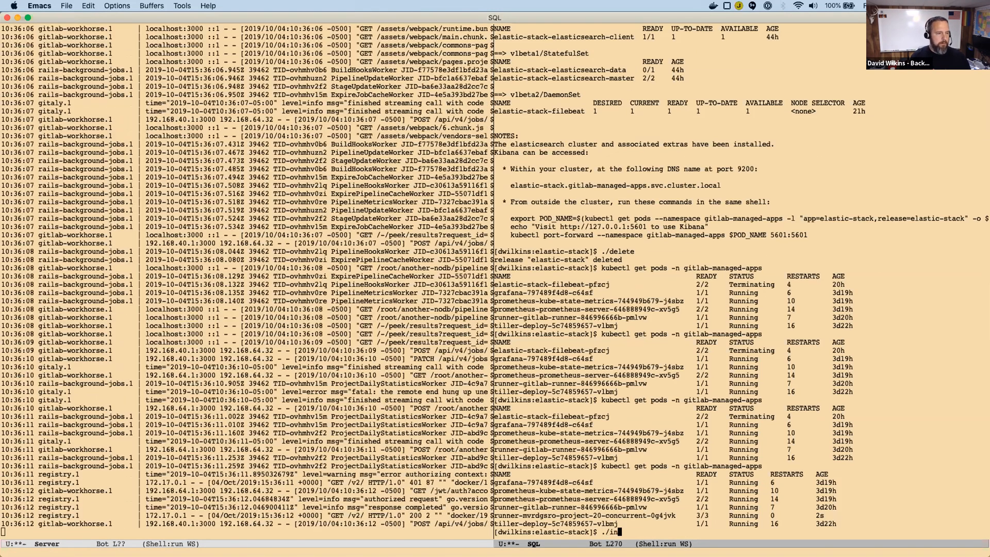
pyautogui.press('Return')
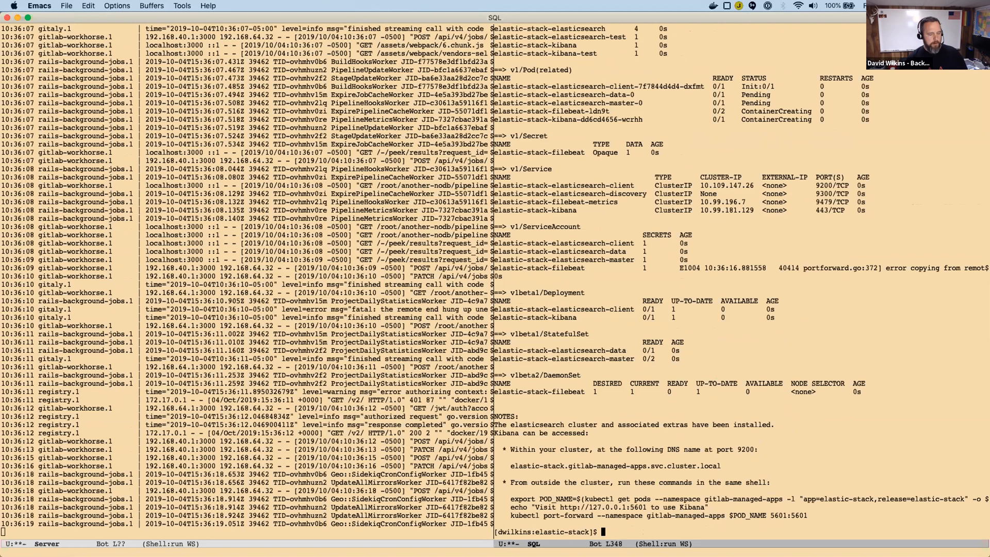
pyautogui.press('super+Tab')
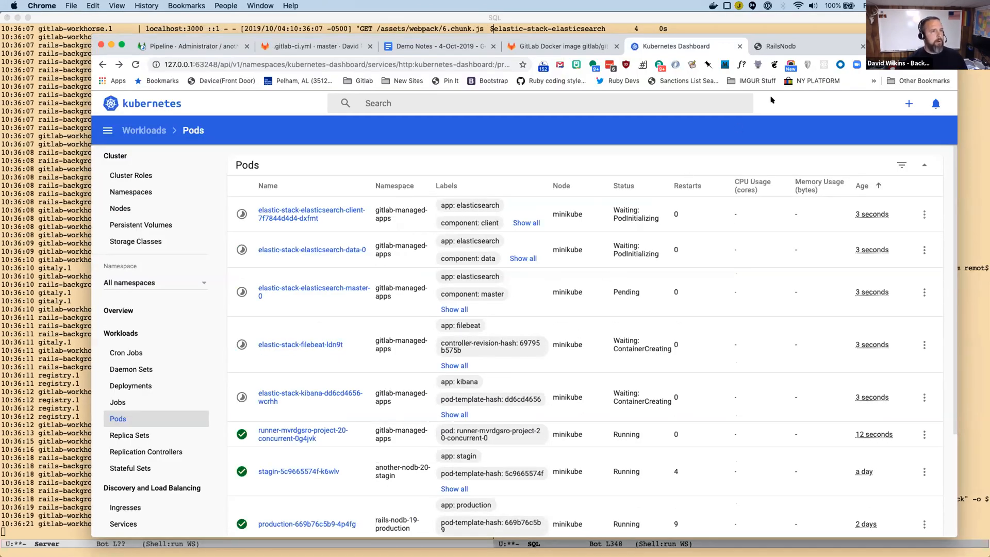
# Open kibana.192.168.64.32.xip.io in a new browser tab and bypass the certificate warning.
pyautogui.click(787, 46)
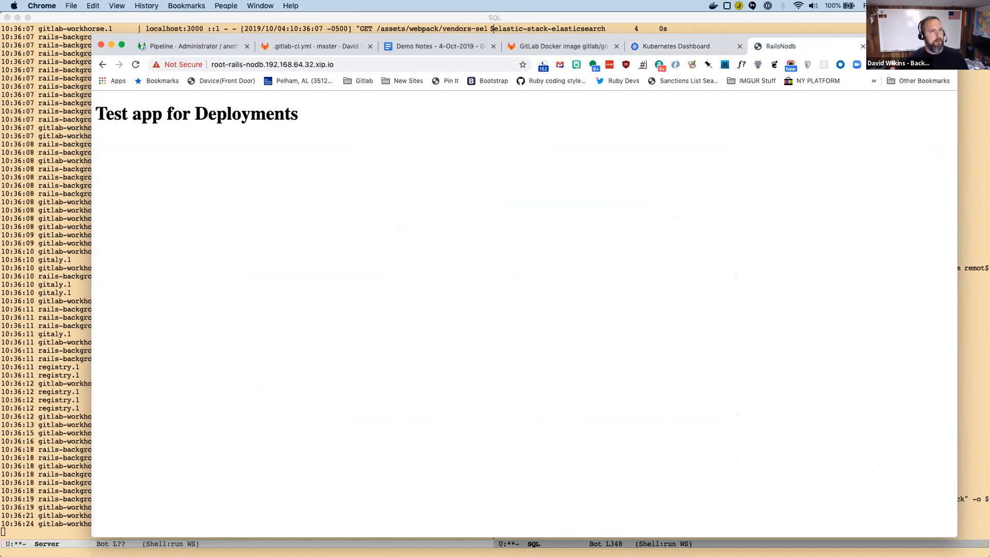
pyautogui.press('super+t')
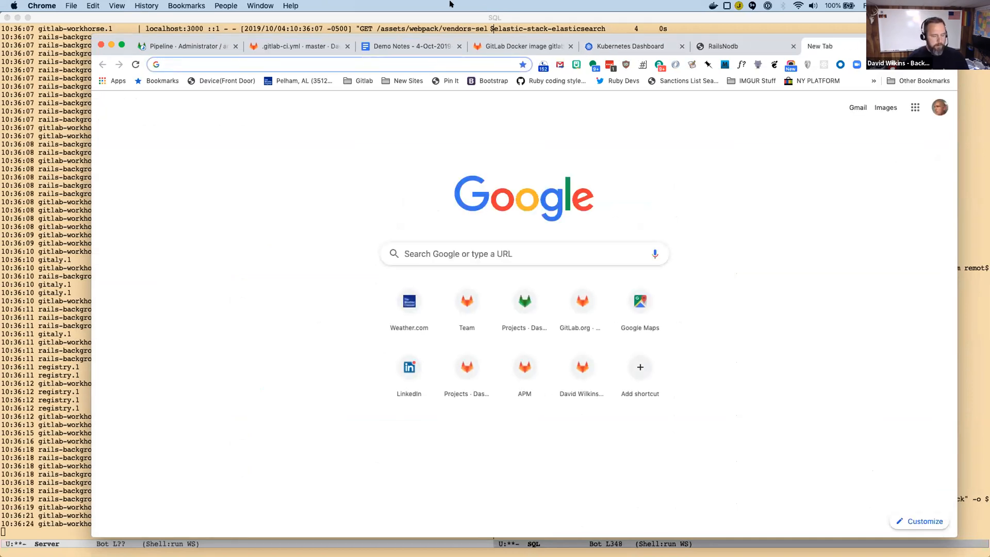
pyautogui.write('kibana.192.168.64.32.xip.io')
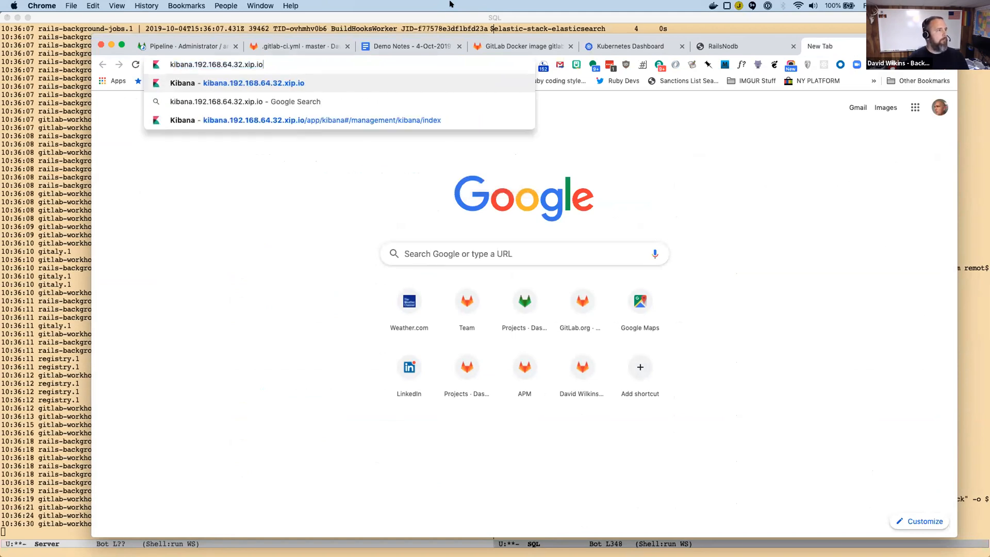
pyautogui.press('Return')
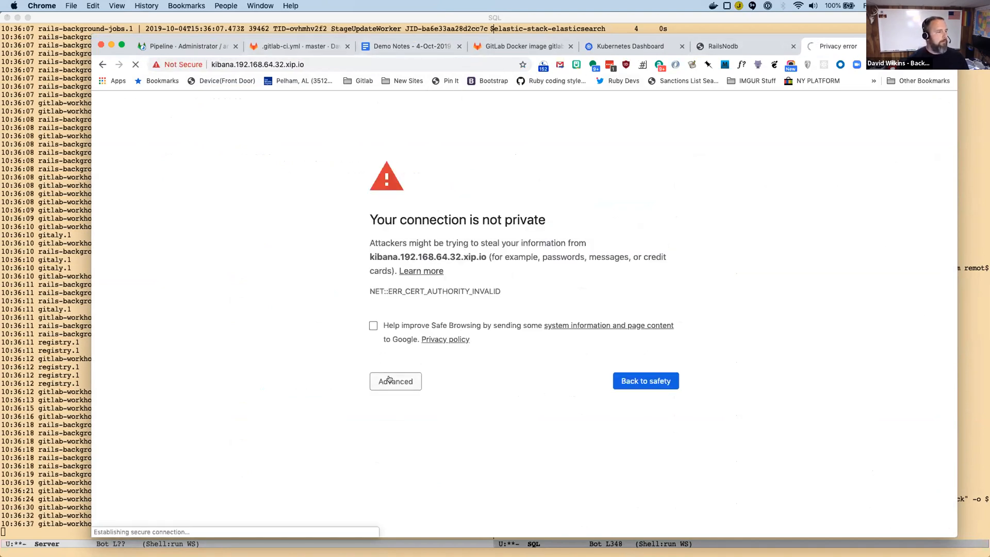
pyautogui.click(389, 379)
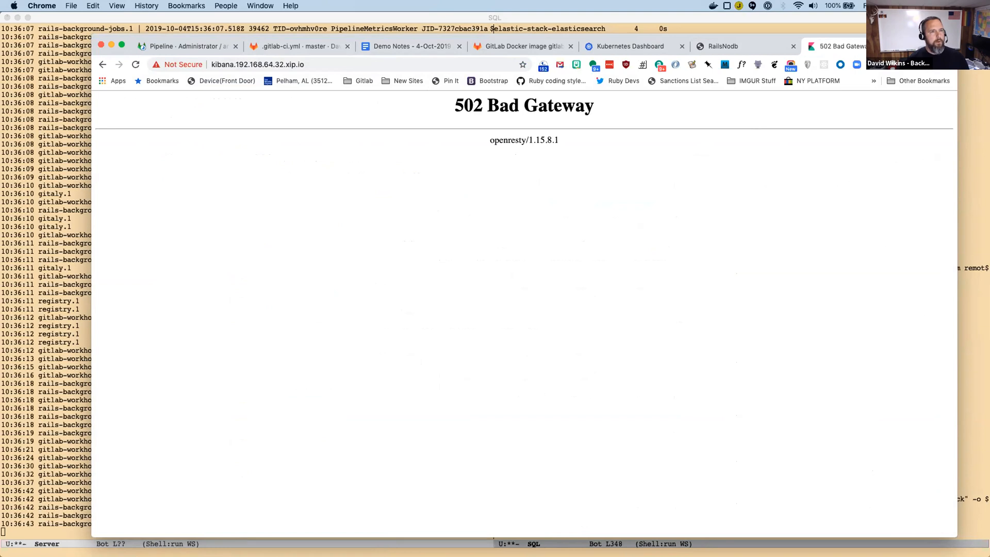
# Open grafana.192.168.64.32.xip.io in another new browser tab and proceed past the certificate warning.
pyautogui.press('super+t')
pyautogui.write('gr')
pyautogui.write('afana panel a')
pyautogui.press('BackSpace')
pyautogui.press('BackSpace')
pyautogui.press('BackSpace')
pyautogui.press('BackSpace')
pyautogui.press('BackSpace')
pyautogui.press('BackSpace')
pyautogui.press('BackSpace')
pyautogui.press('BackSpace')
pyautogui.press('Down')
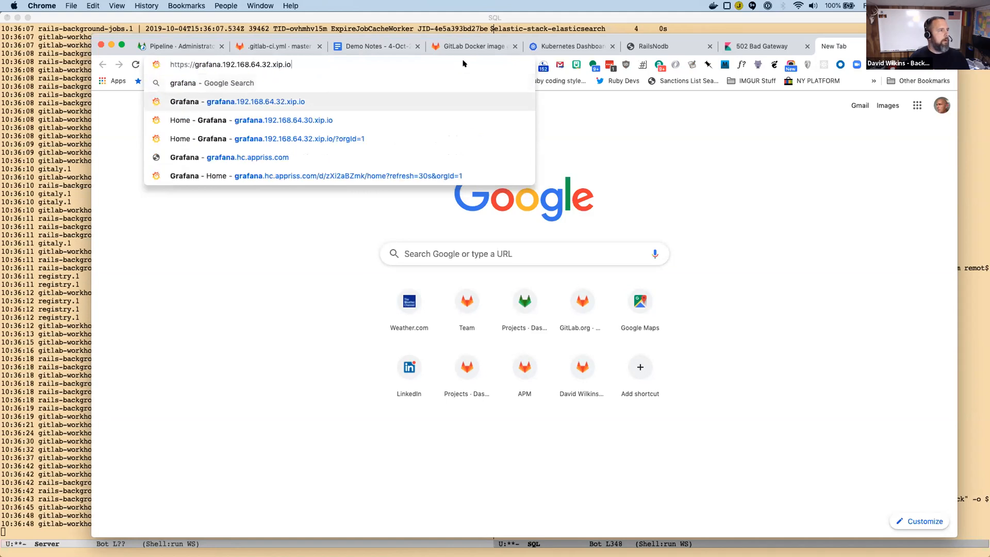
pyautogui.press('Return')
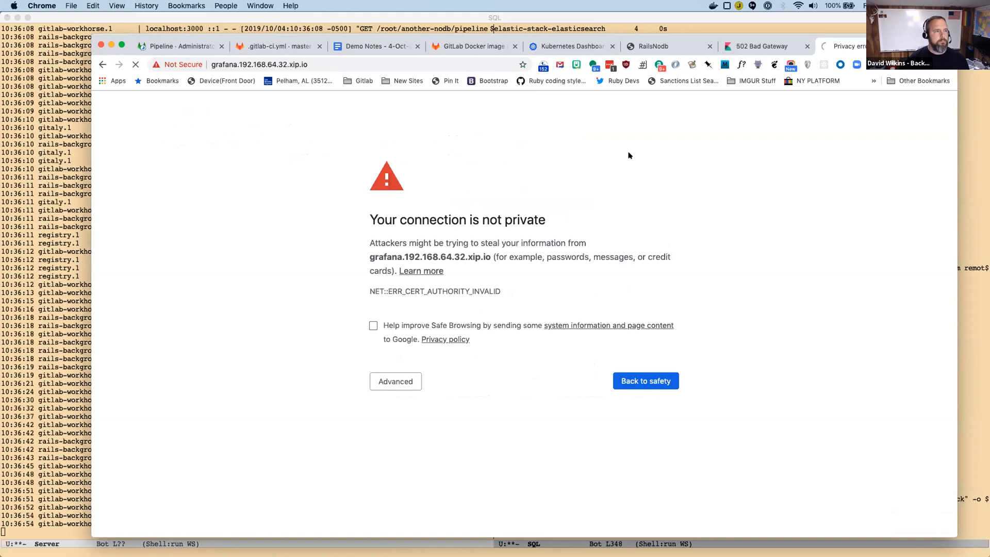
pyautogui.click(394, 381)
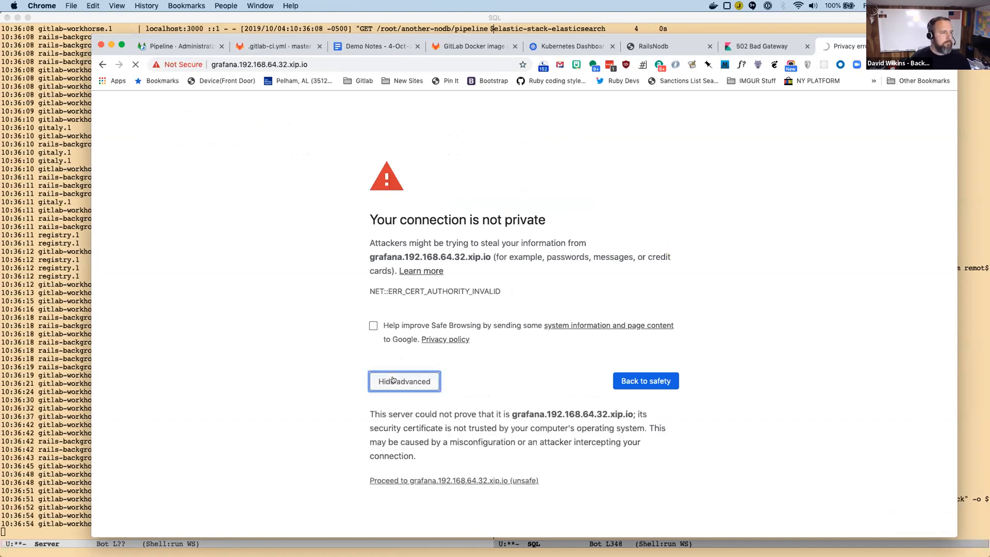
pyautogui.click(412, 480)
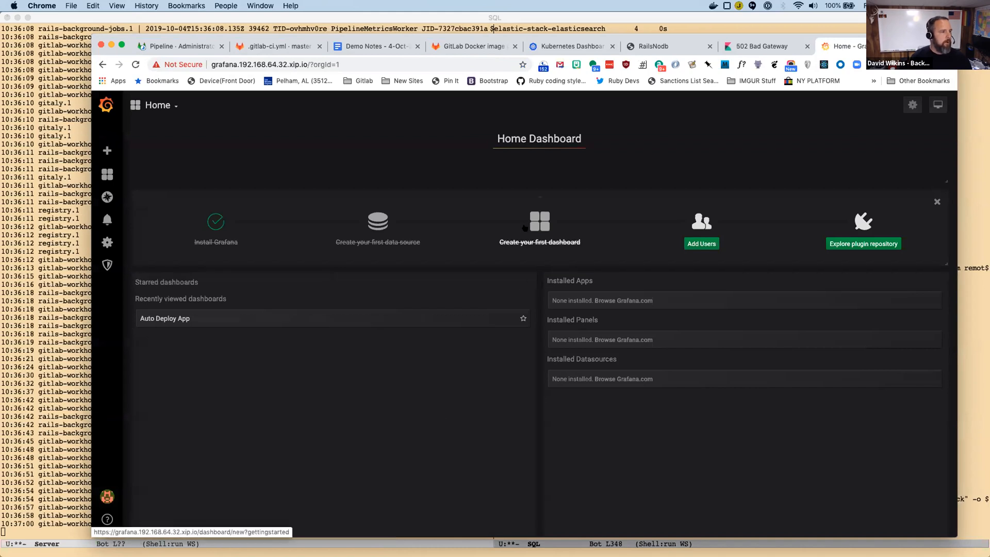
# Open the recently viewed Auto Deploy App dashboard in Grafana and open its graph panel for editing.
pyautogui.click(106, 174)
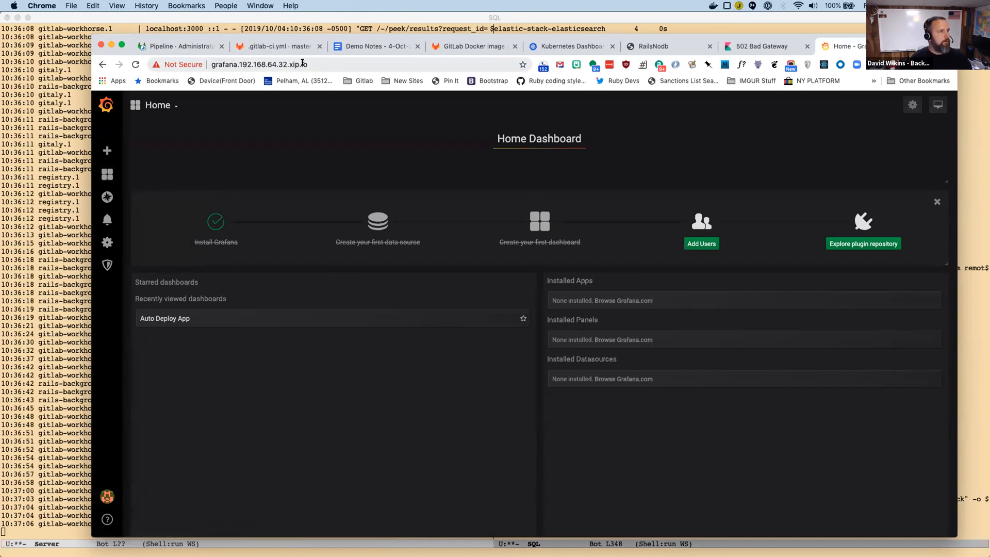
pyautogui.click(303, 64)
pyautogui.click(334, 61)
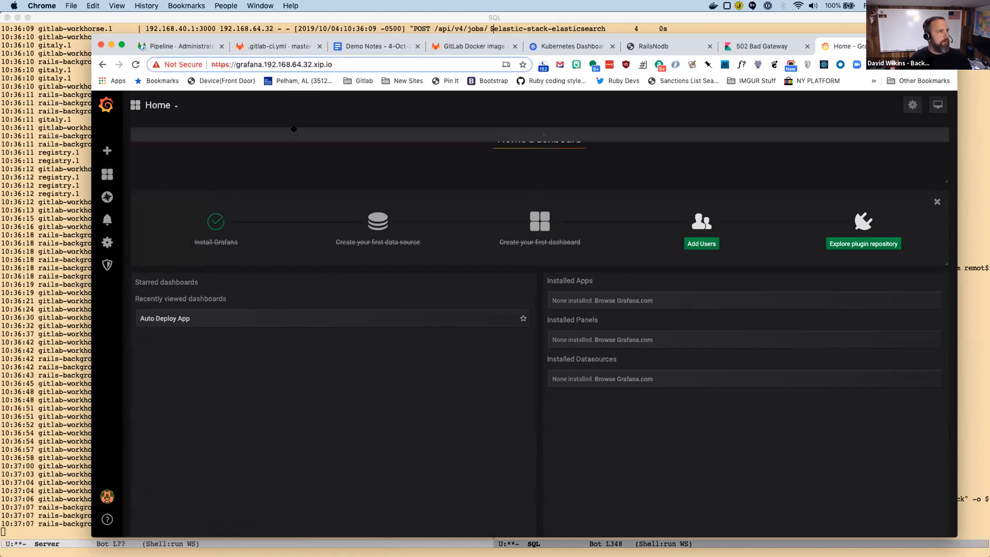
pyautogui.click(104, 175)
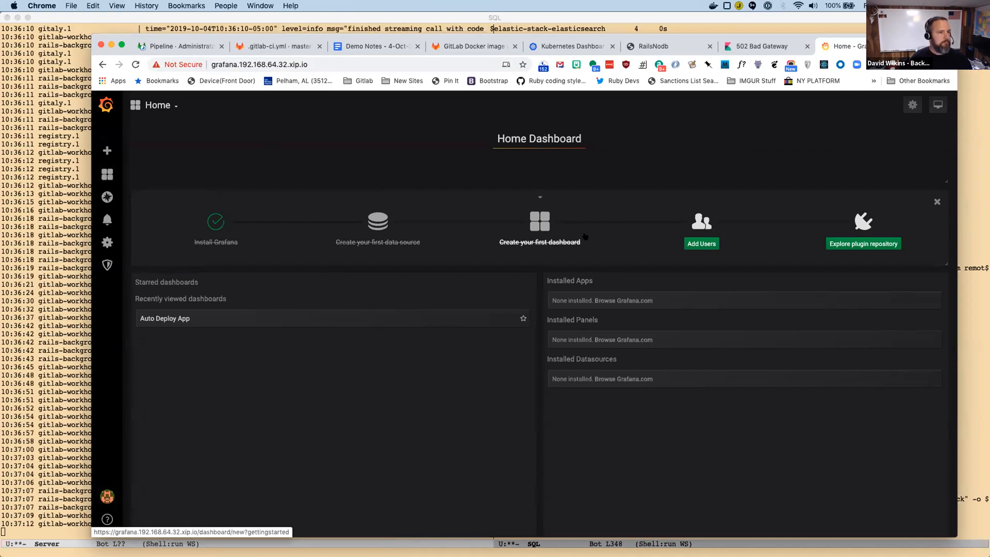
pyautogui.click(163, 319)
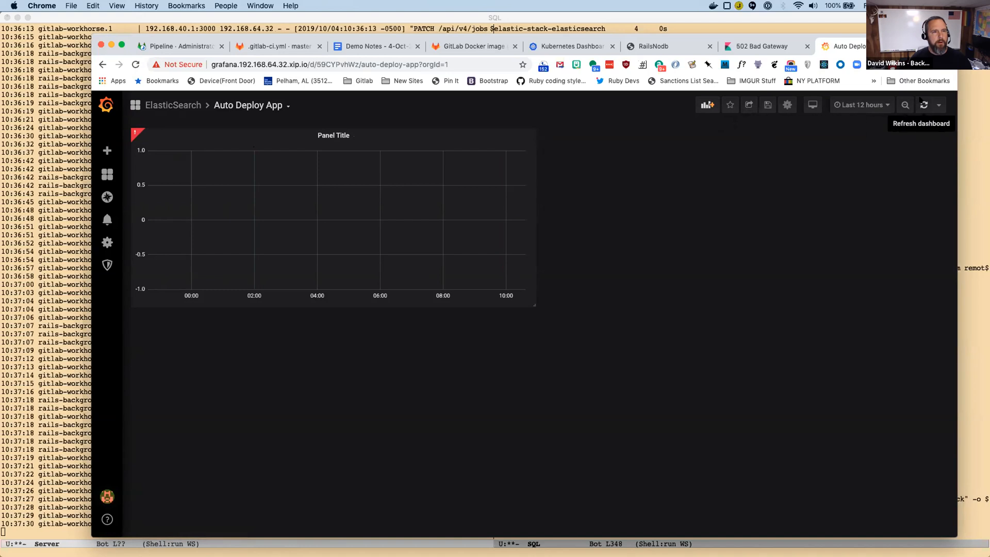
pyautogui.click(259, 135)
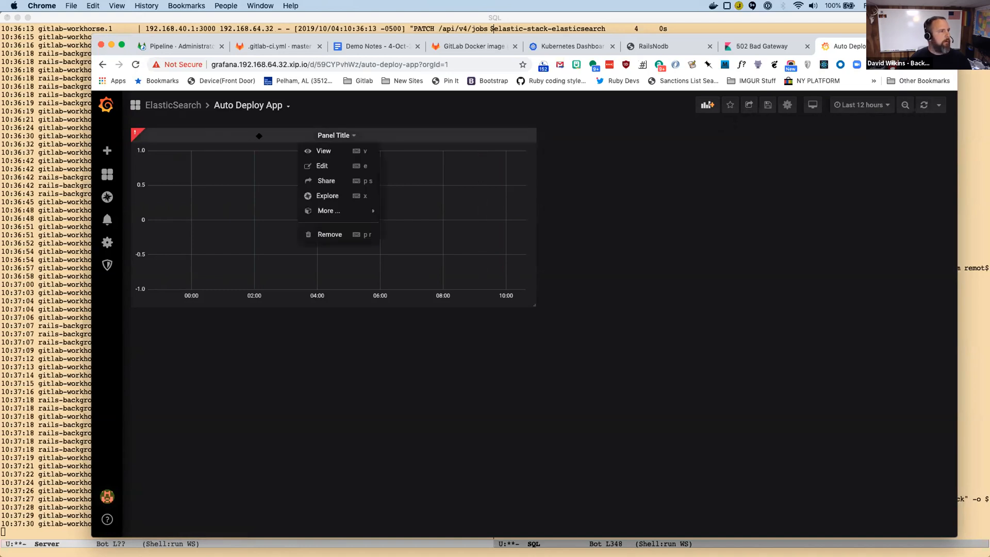
pyautogui.click(321, 164)
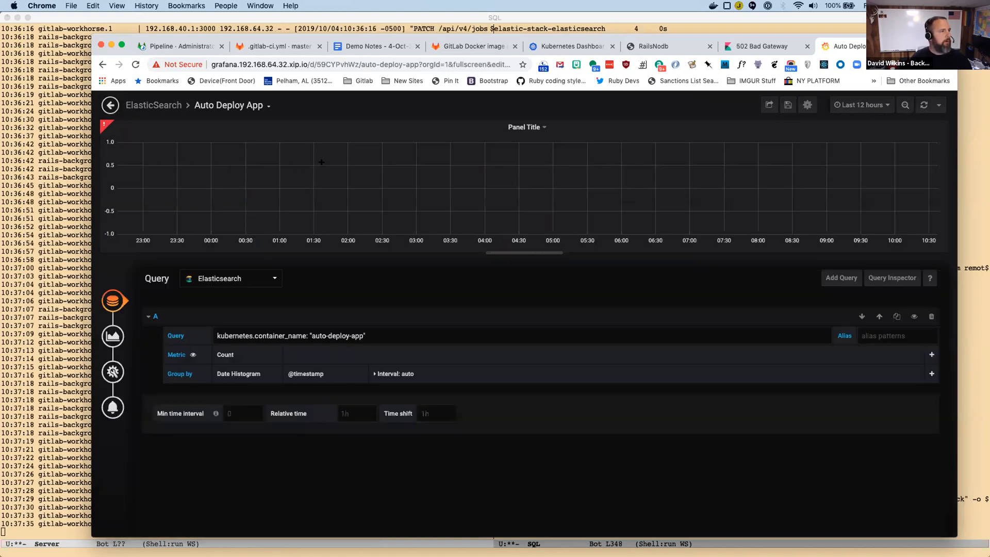
pyautogui.click(381, 335)
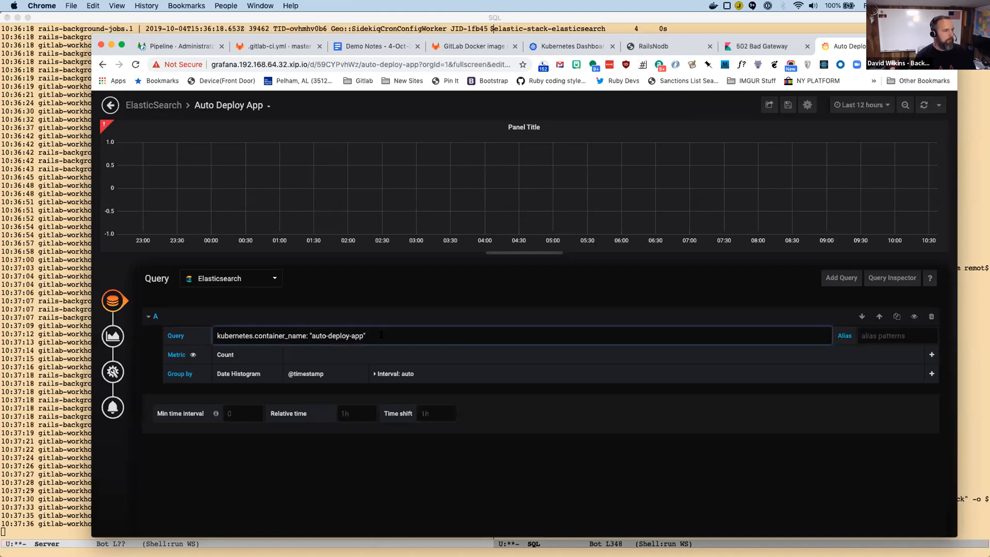
pyautogui.press('super+a')
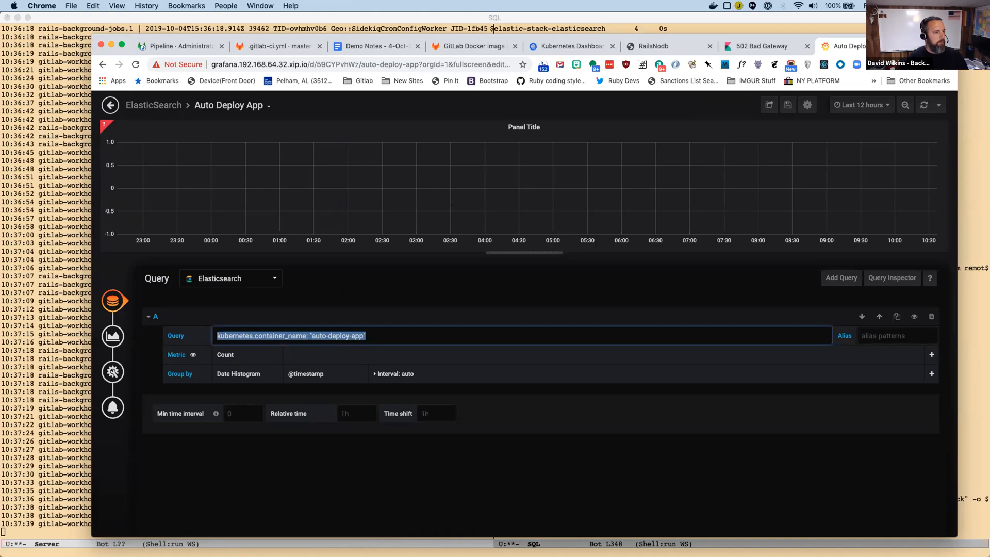
pyautogui.write('hutm')
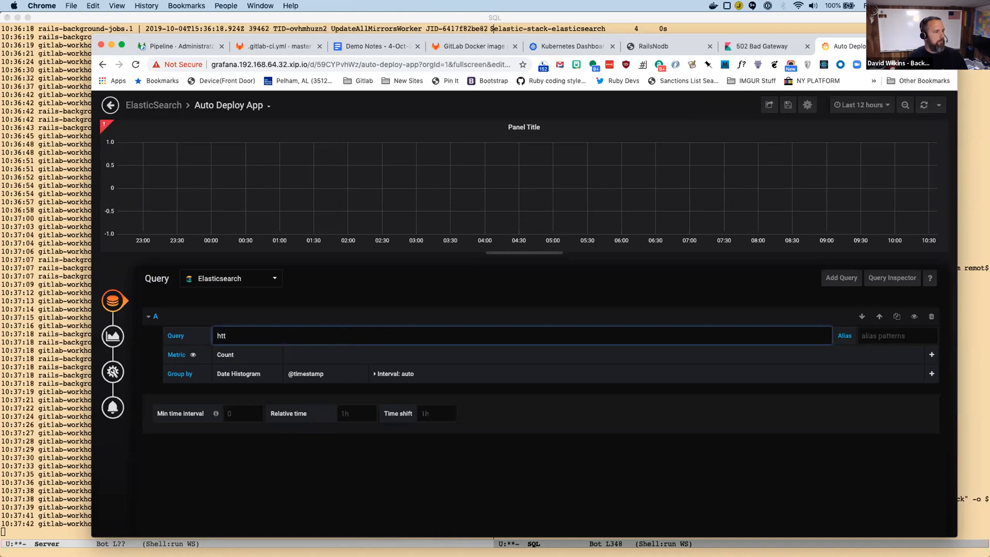
pyautogui.press('BackSpace')
pyautogui.click(100, 123)
pyautogui.click(261, 336)
# Switch the graph panel's data source to Prometheus and query the http_requests_total metric.
pyautogui.click(229, 278)
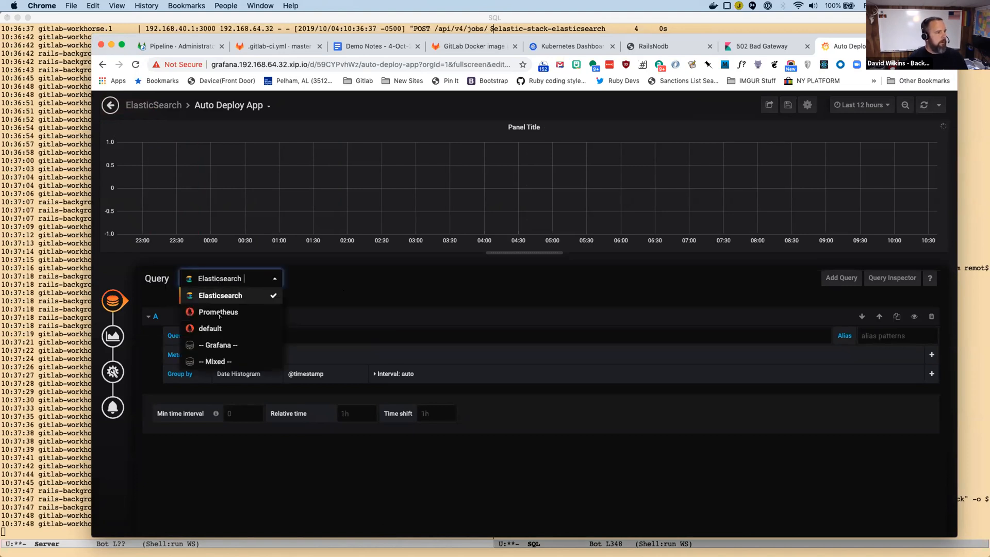
pyautogui.click(220, 312)
pyautogui.click(234, 336)
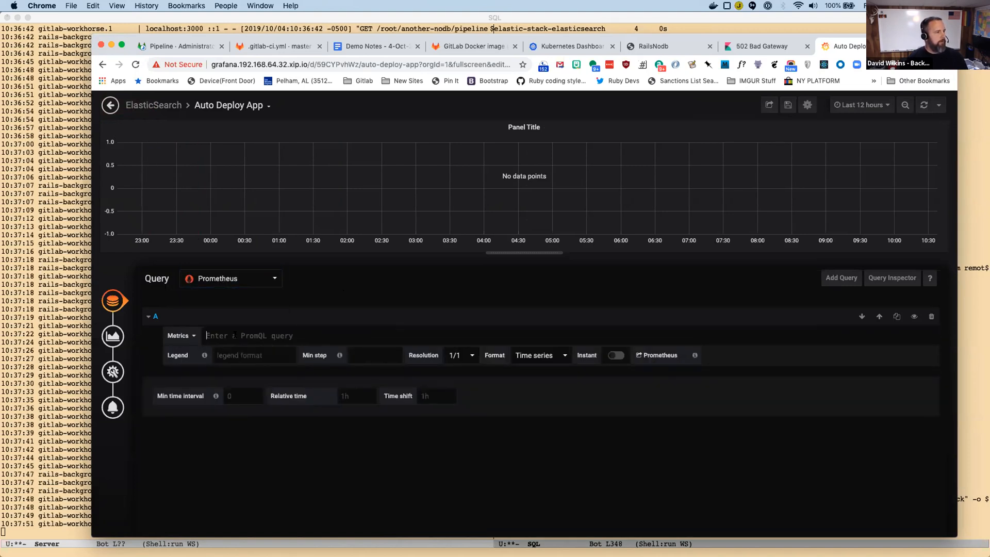
pyautogui.write('http_request')
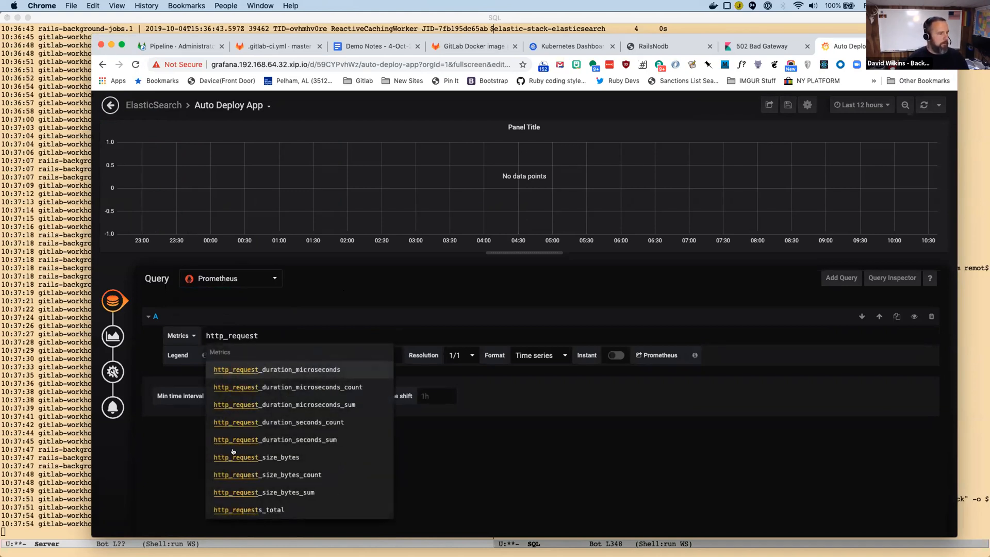
pyautogui.click(264, 509)
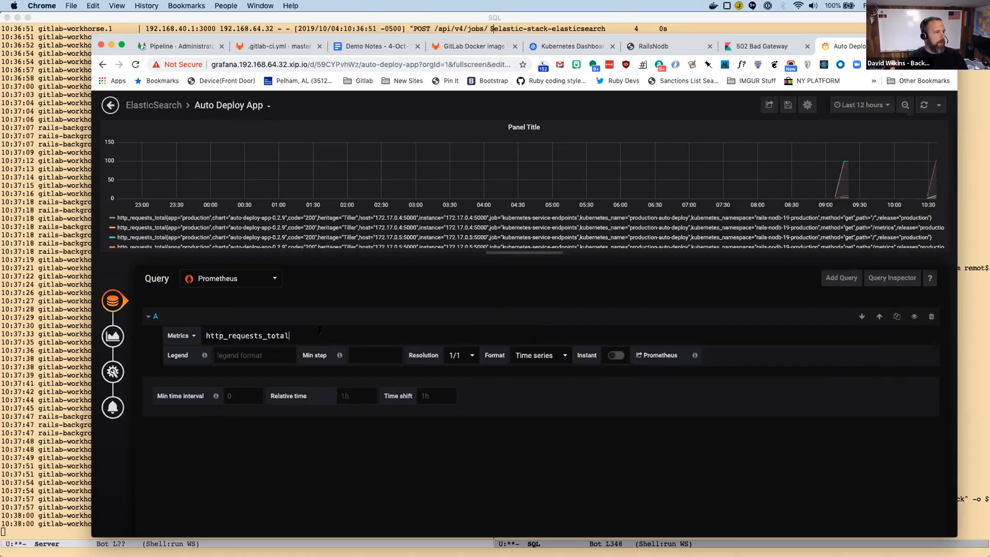
# Wrap the metric in an increase function over five minutes, making the query increase(http_requests_total[5m]).
pyautogui.write('increa')
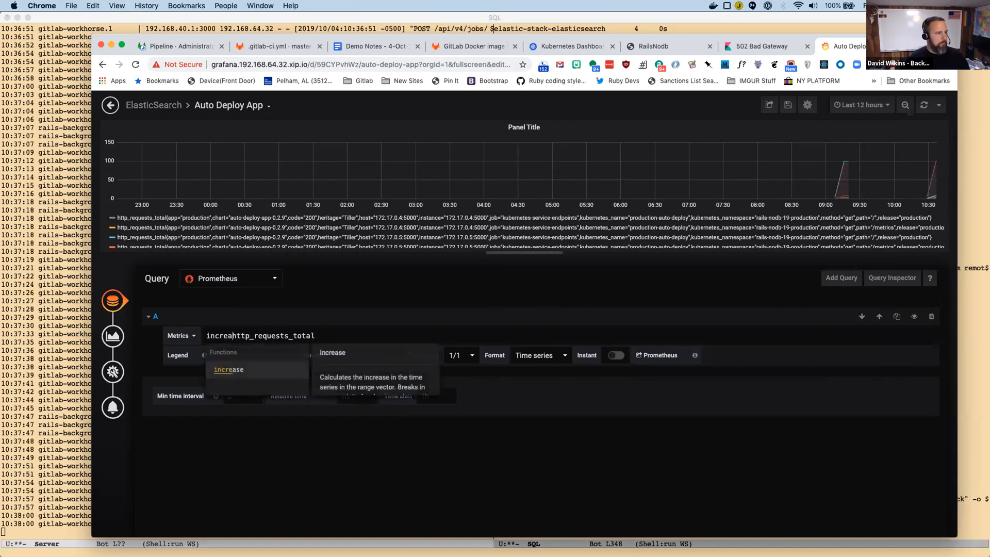
pyautogui.write('se')
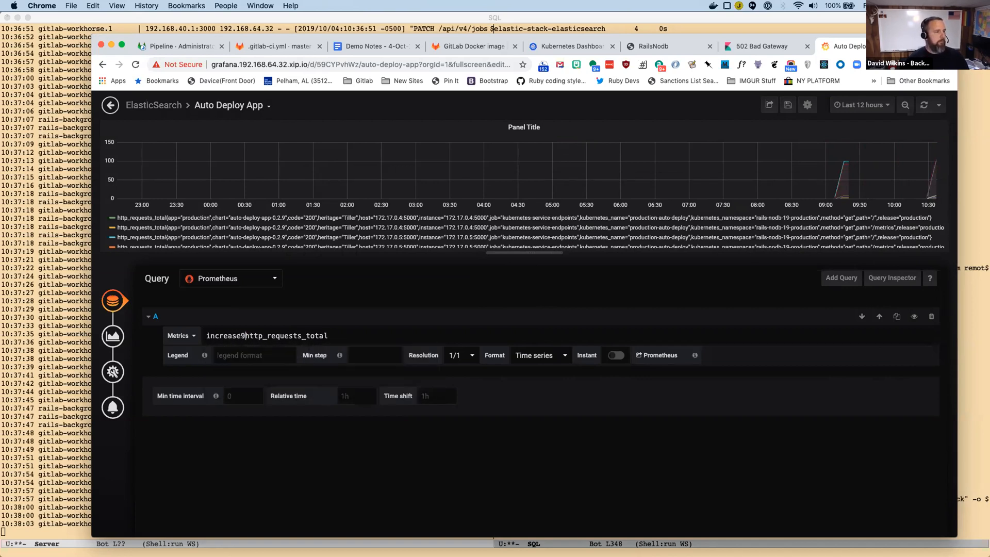
pyautogui.write('(E')
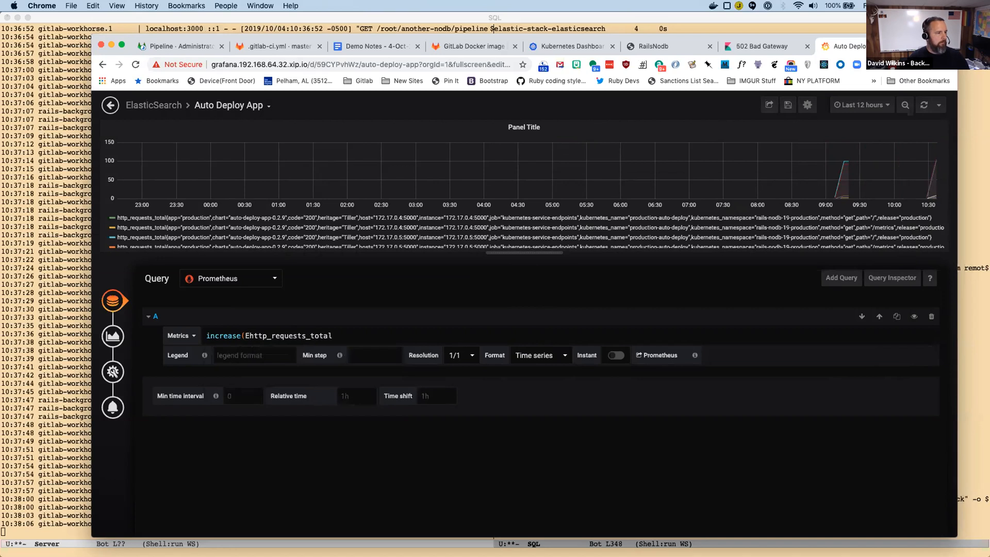
pyautogui.press('BackSpace')
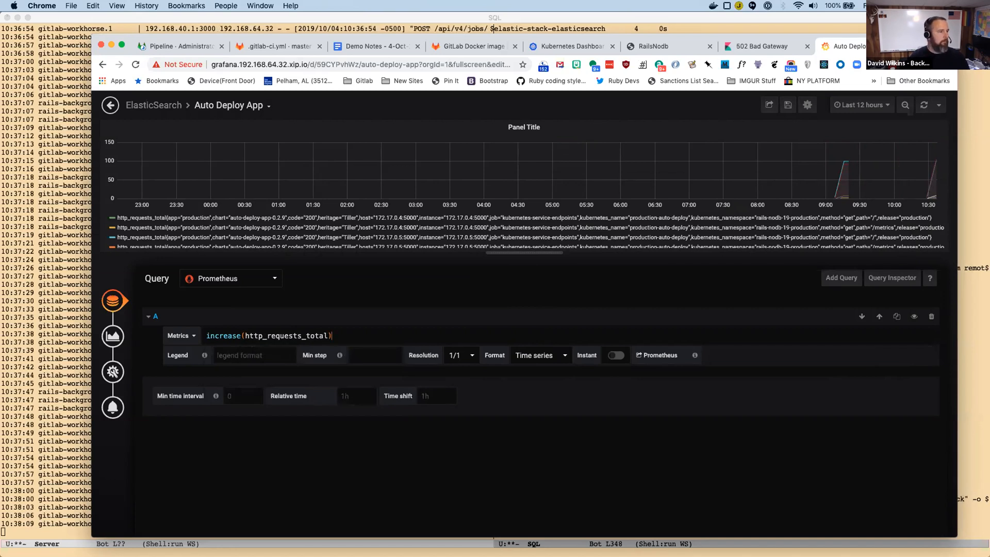
pyautogui.write('[')
pyautogui.press('Delete')
pyautogui.write('5m')
pyautogui.press('Right')
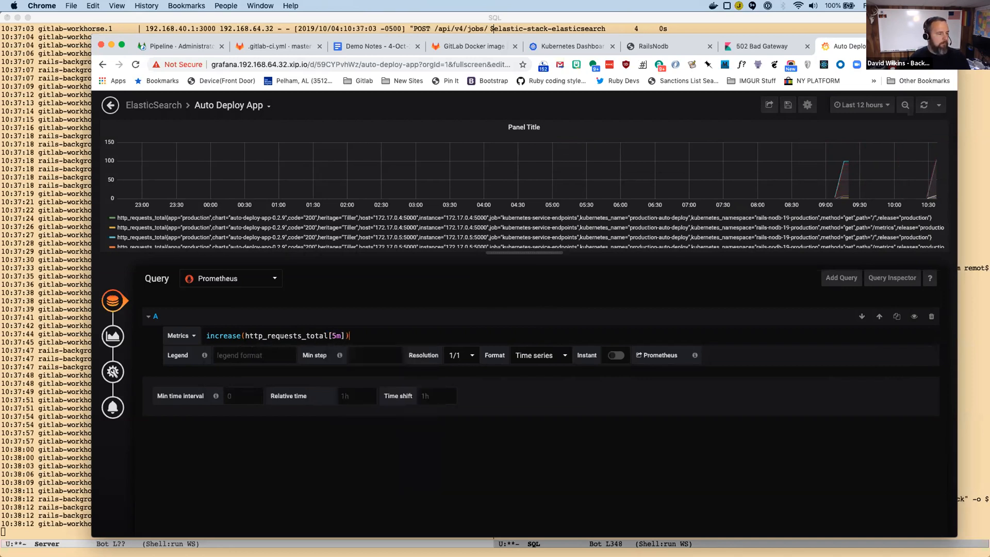
# Sum the increase by Kubernetes namespace with the query sum(increase(http_requests_total[5m])) by (kubernetes_namespace) and apply it to the graph.
pyautogui.write('sum(')
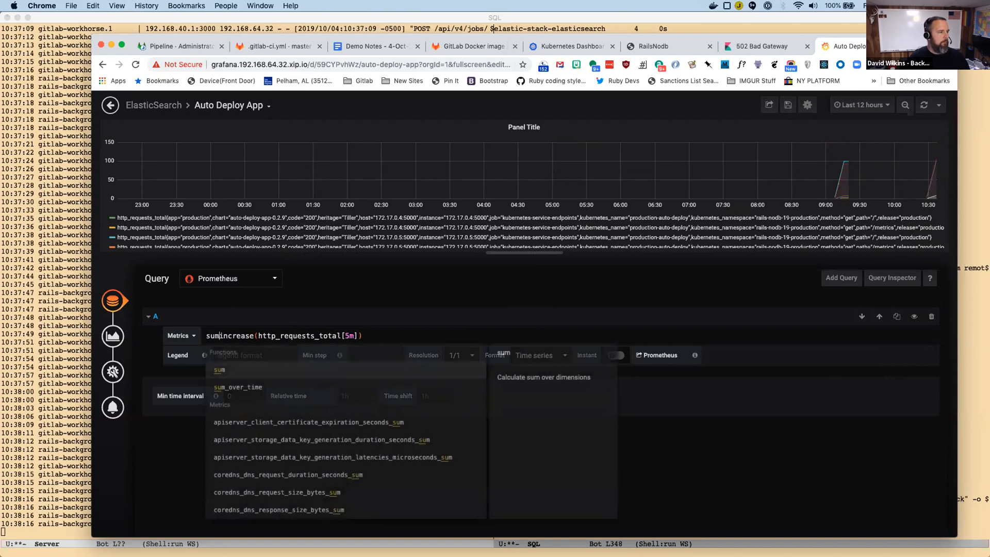
pyautogui.write(')')
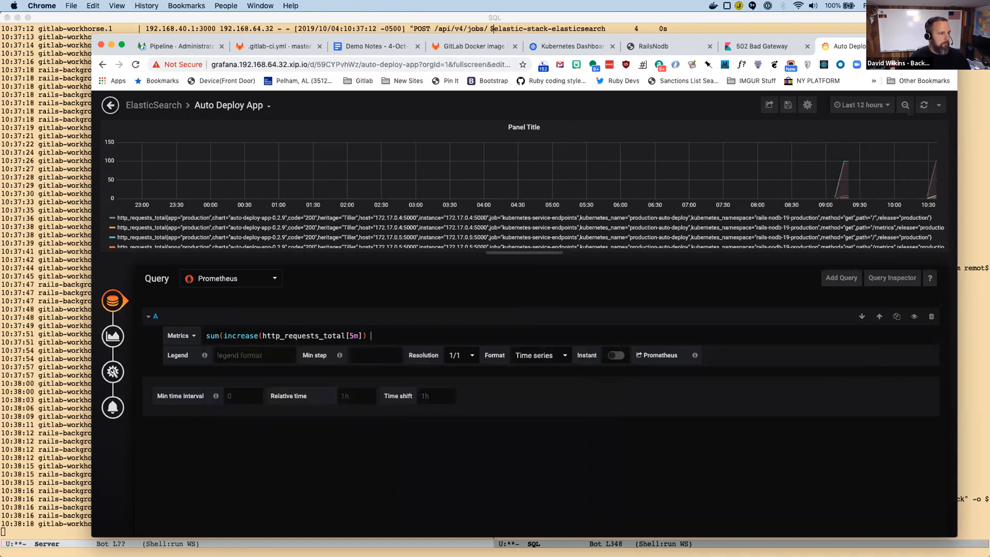
pyautogui.write(' by (kuber')
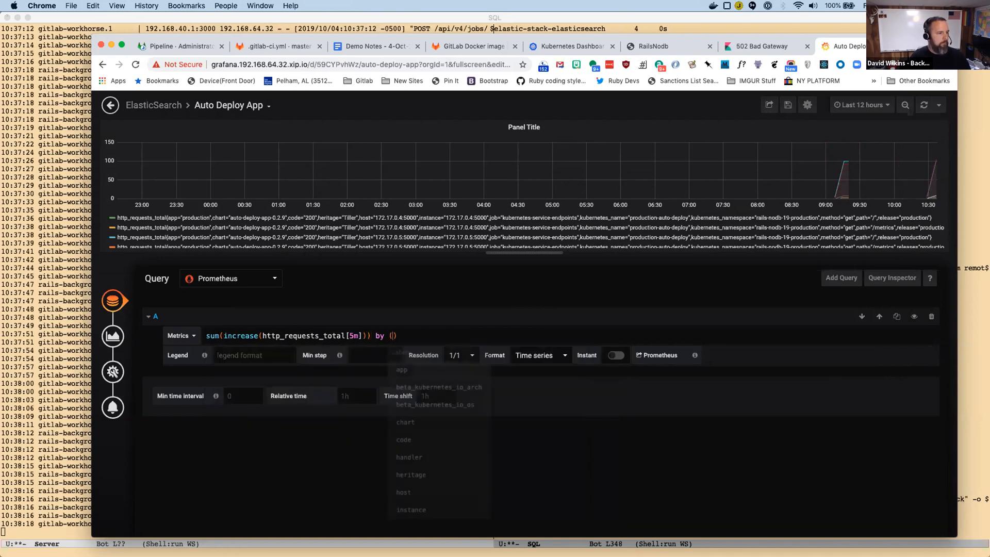
pyautogui.press('Down')
pyautogui.press('Down')
pyautogui.press('Down')
pyautogui.press('Down')
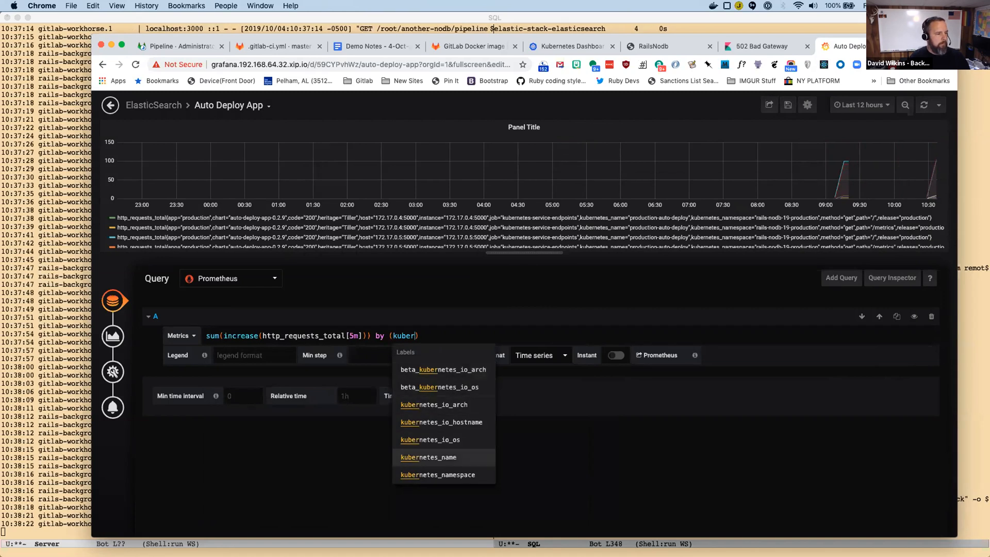
pyautogui.press('Return')
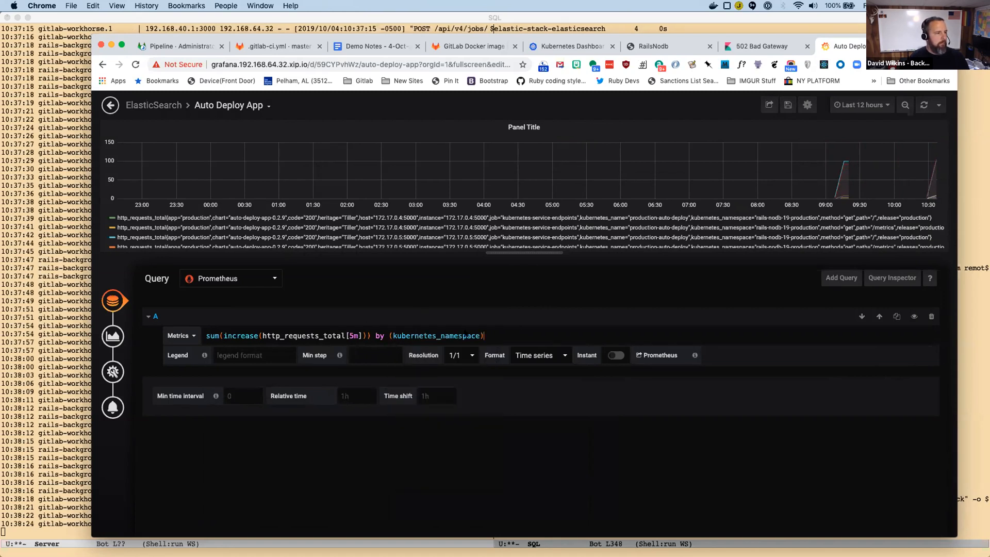
pyautogui.click(228, 354)
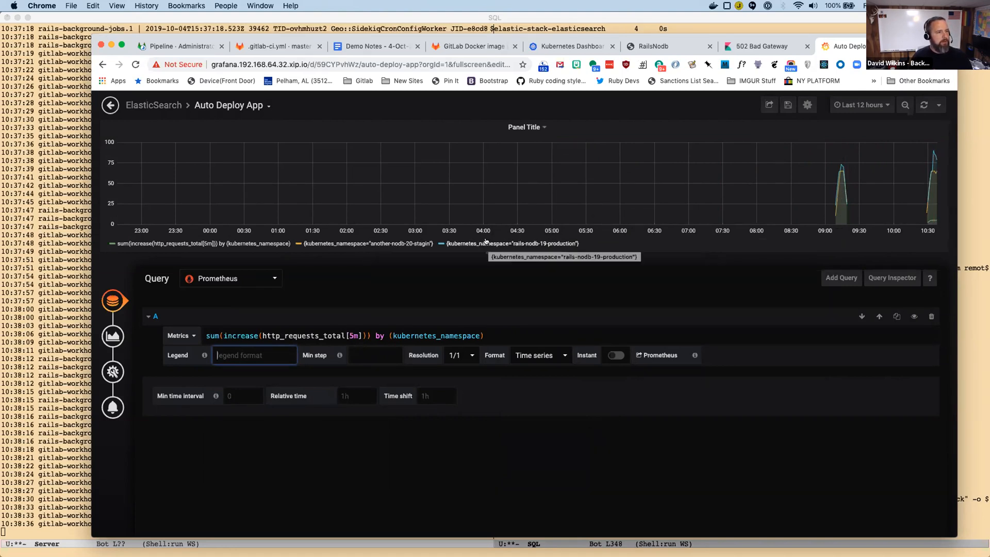
# Isolate each namespace series in the graph one at a time to compare their request counts, restoring all series after each.
pyautogui.click(226, 241)
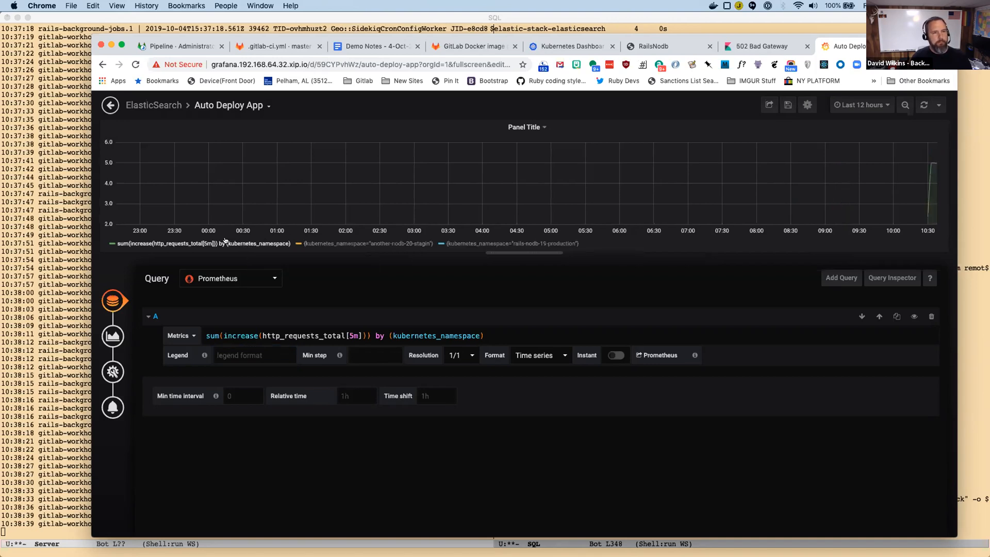
pyautogui.click(225, 240)
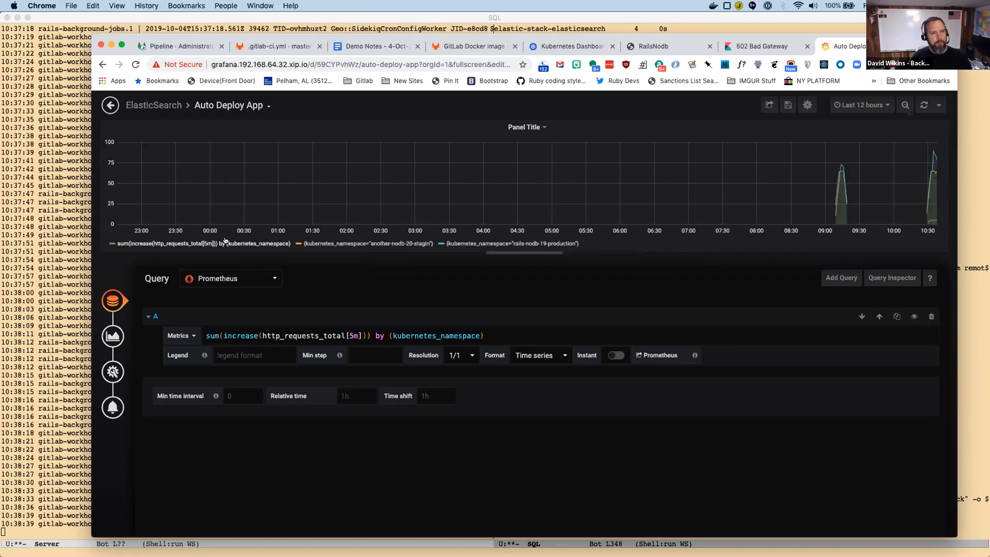
pyautogui.click(329, 244)
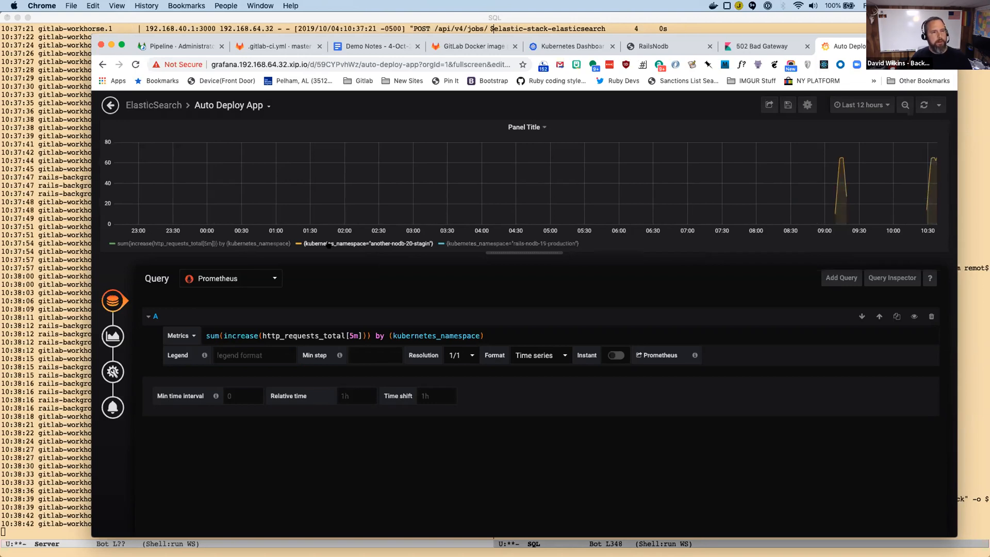
pyautogui.click(395, 244)
pyautogui.click(470, 242)
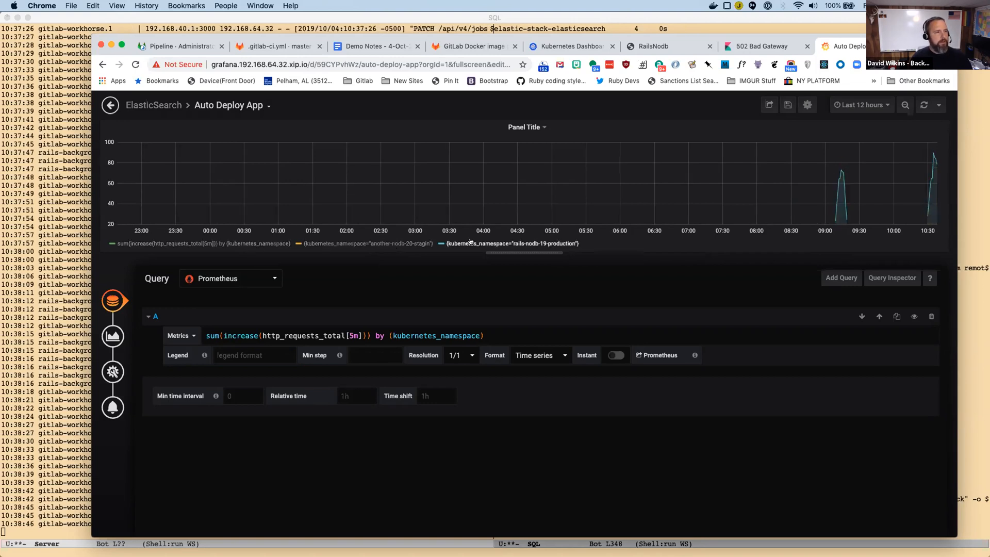
pyautogui.click(470, 242)
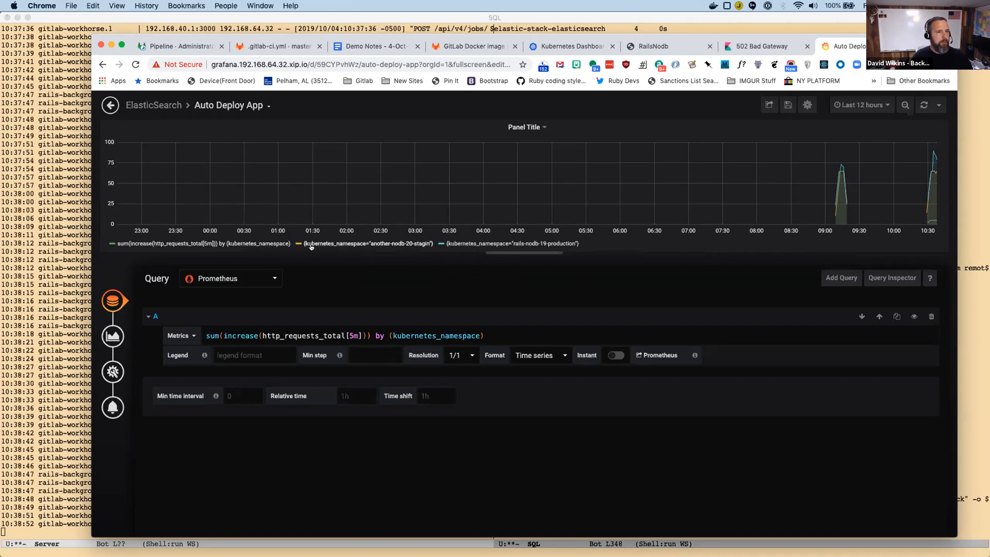
pyautogui.click(253, 244)
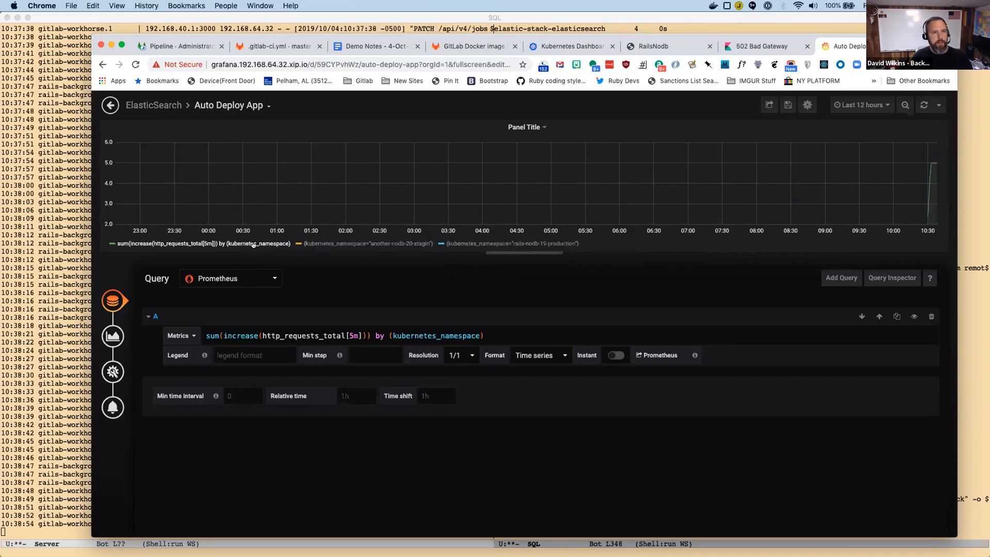
pyautogui.click(253, 244)
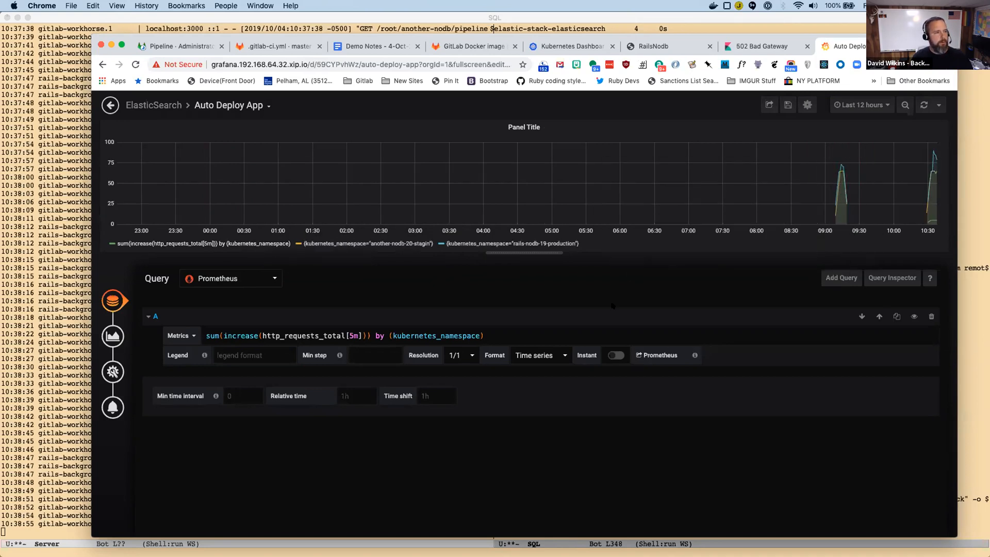
# Set the dashboard time range to the last 30 minutes and briefly isolate the rails-nodb-19-production series.
pyautogui.click(861, 105)
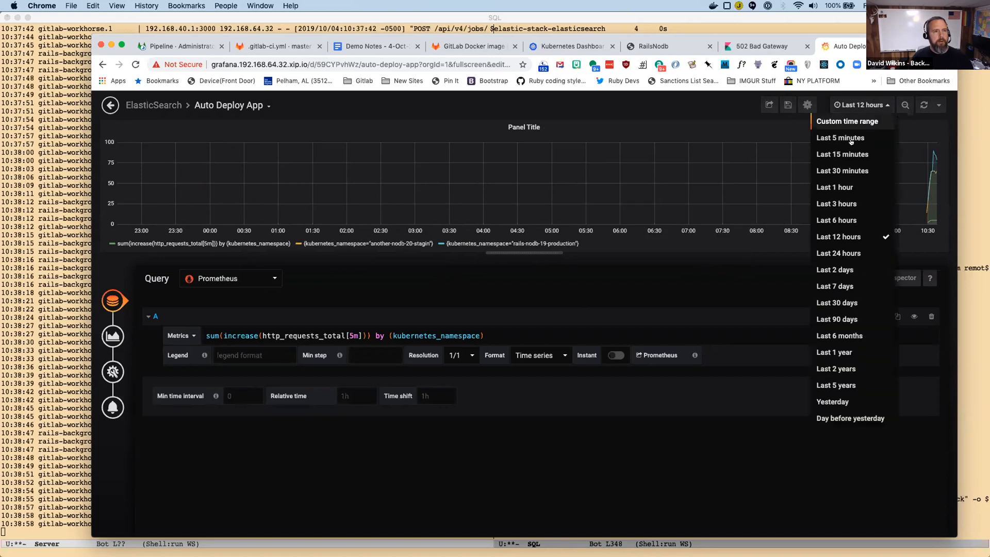
pyautogui.click(839, 171)
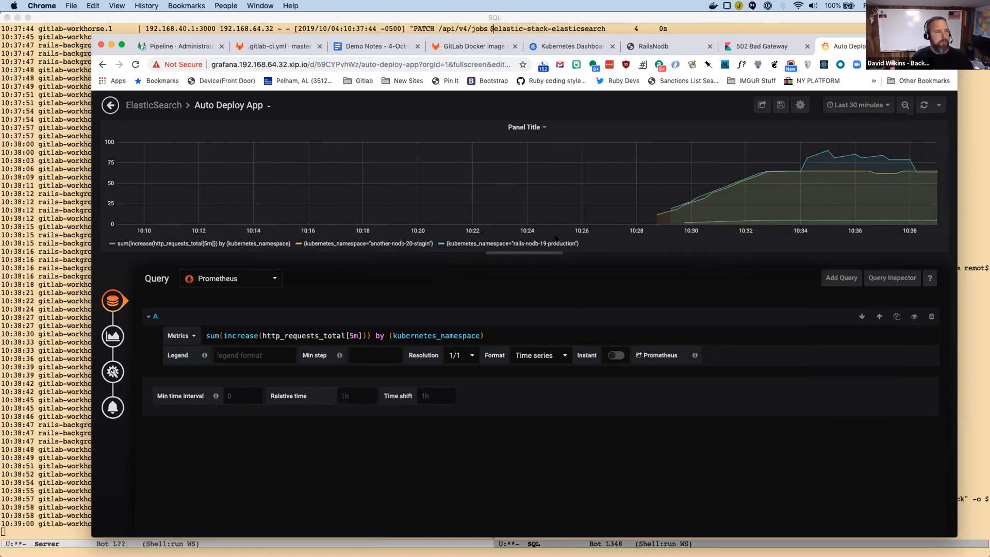
pyautogui.click(519, 242)
pyautogui.click(519, 242)
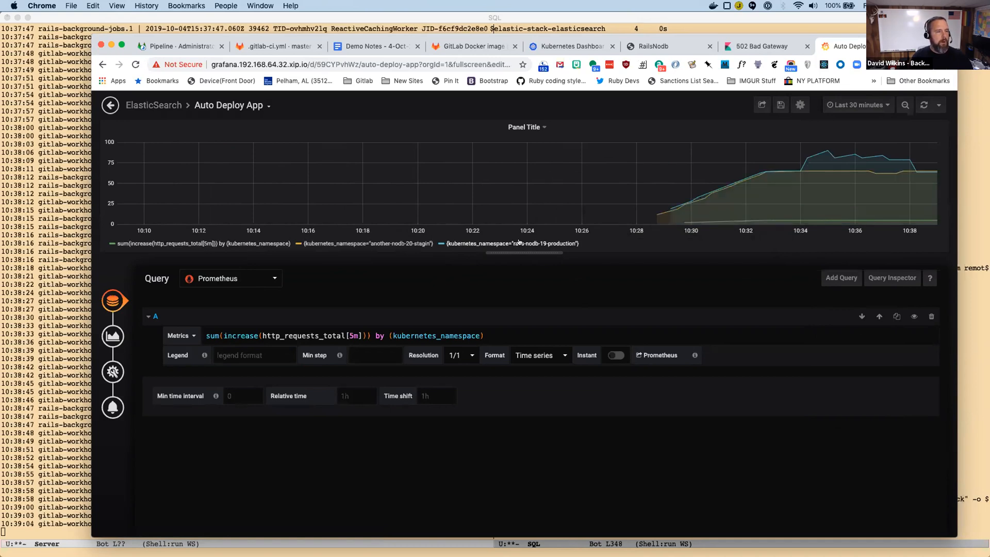
# Glance at the elastic-stack install output in Emacs, and return to Chrome to reload the Kibana page showing 502 Bad Gateway.
pyautogui.press('super+Tab')
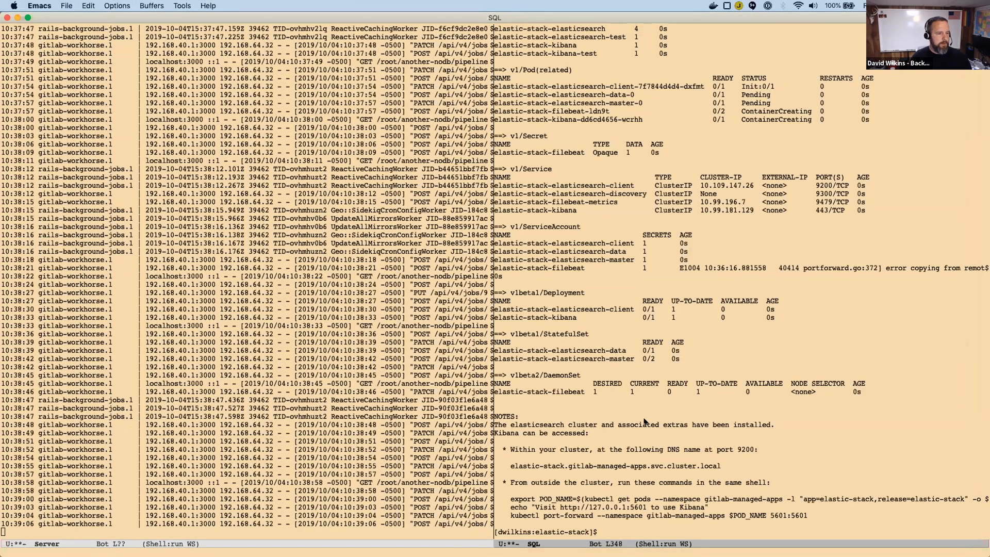
pyautogui.press('super+Tab')
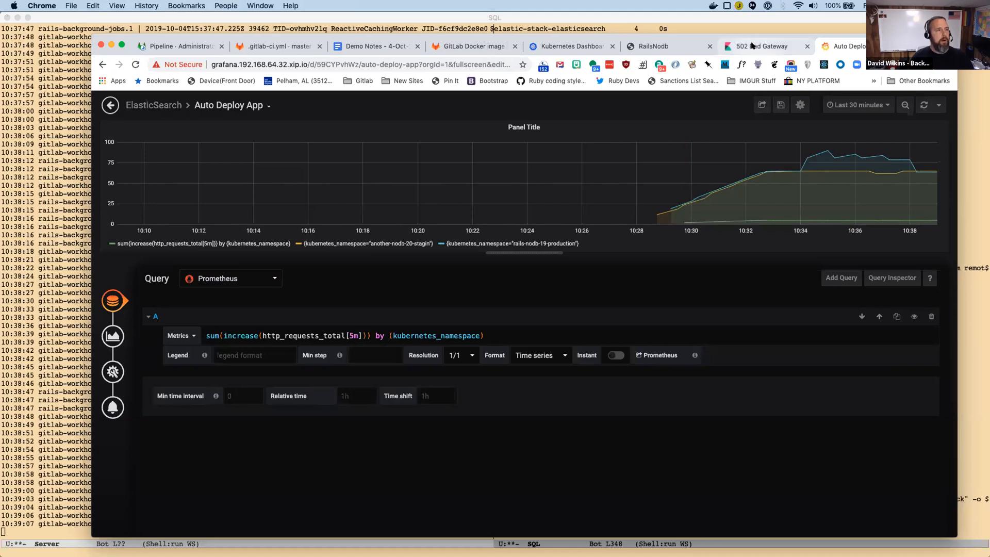
pyautogui.click(752, 46)
pyautogui.click(333, 62)
pyautogui.press('Return')
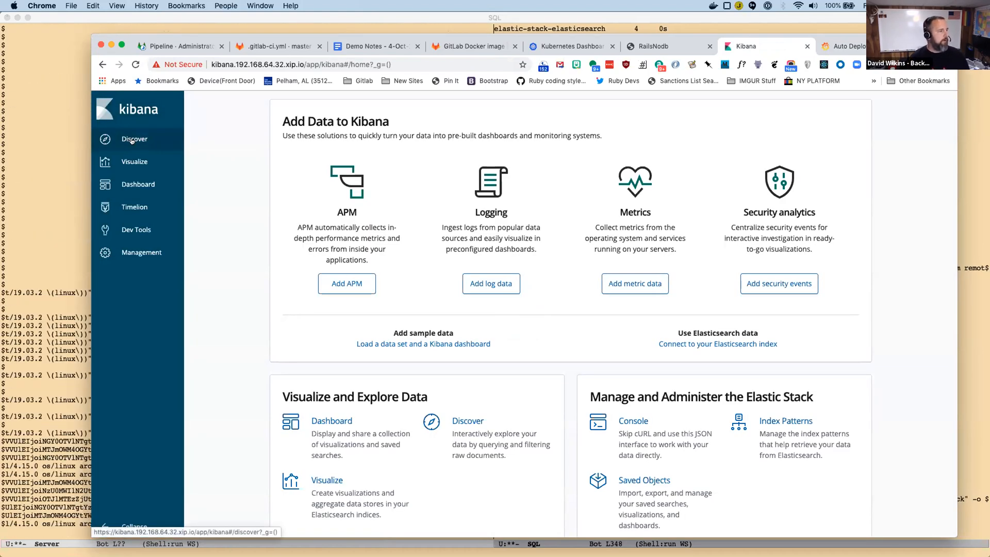
# Visit Kibana's Management page, and in Discover switch the index pattern to filebeat*.
pyautogui.click(132, 253)
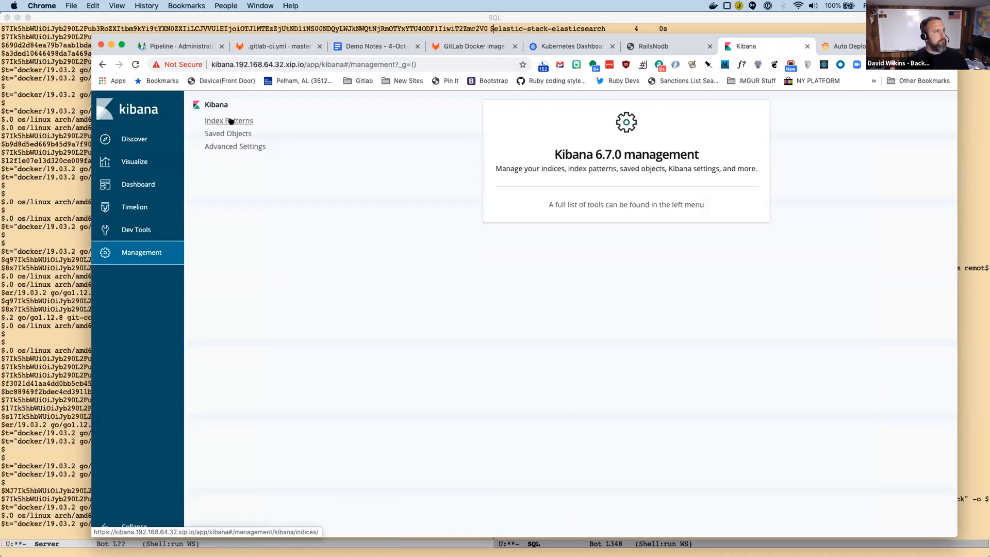
pyautogui.click(129, 139)
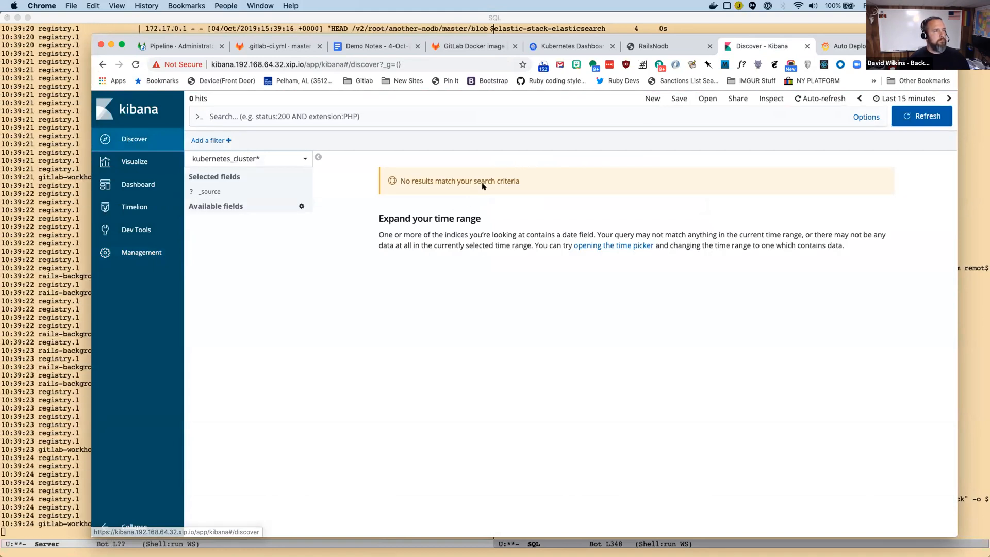
pyautogui.click(288, 157)
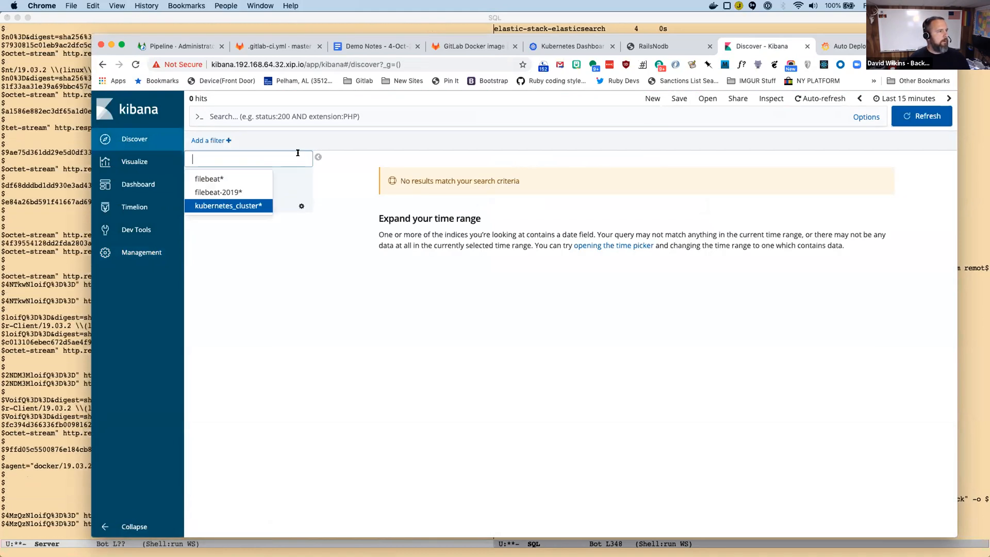
pyautogui.click(217, 178)
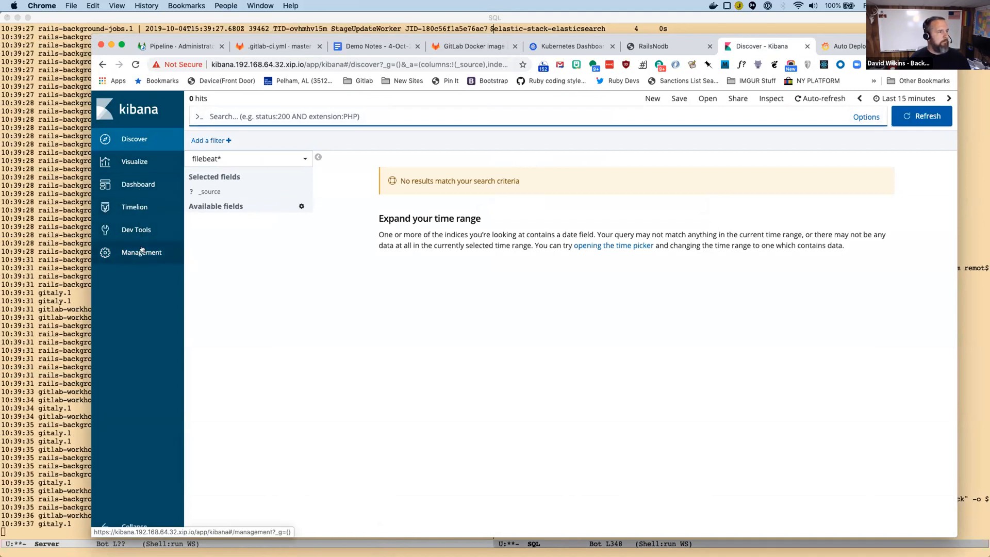
# Switch Discover's index pattern to filebeat-2019*, and open the form for creating a new index pattern to check the available indices.
pyautogui.click(221, 158)
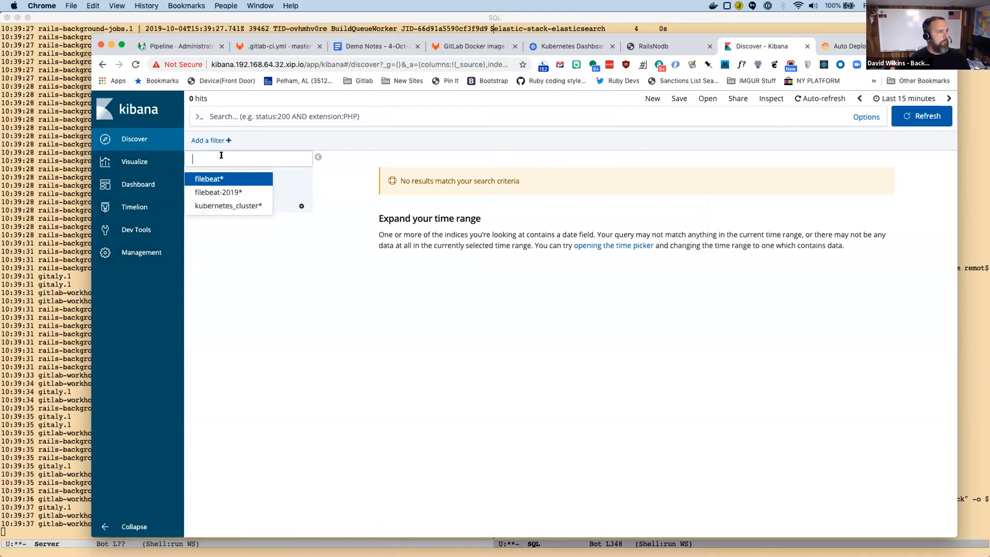
pyautogui.click(217, 195)
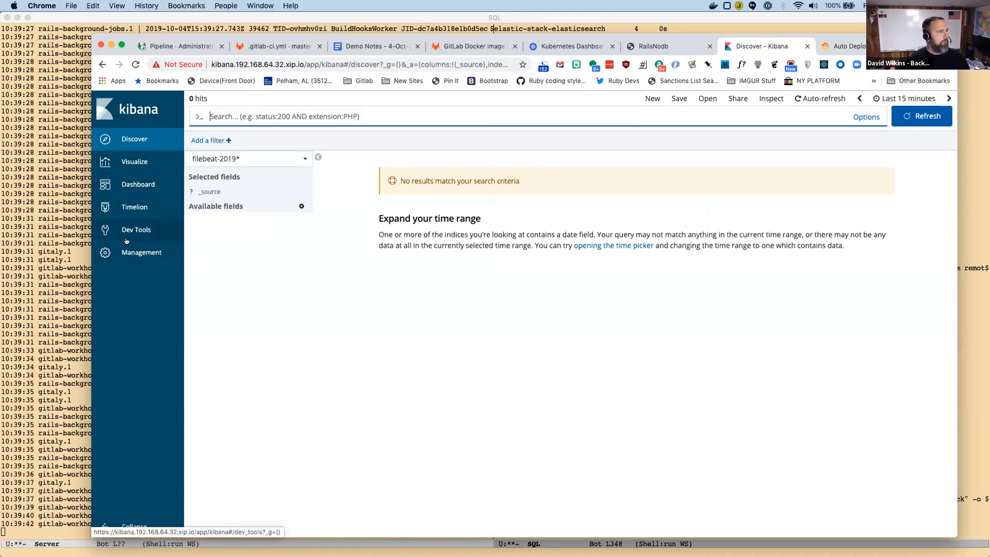
pyautogui.rightClick(129, 254)
pyautogui.click(120, 253)
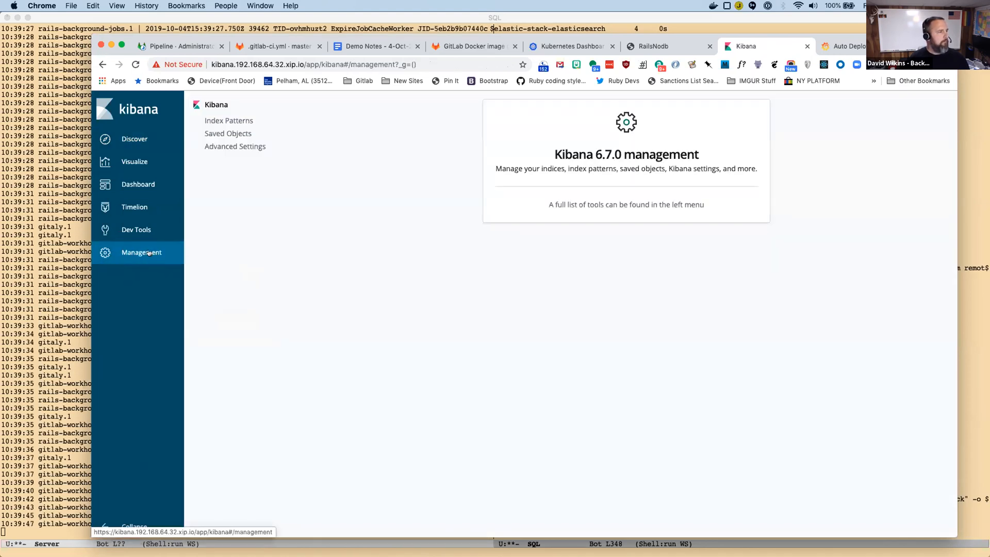
pyautogui.click(236, 119)
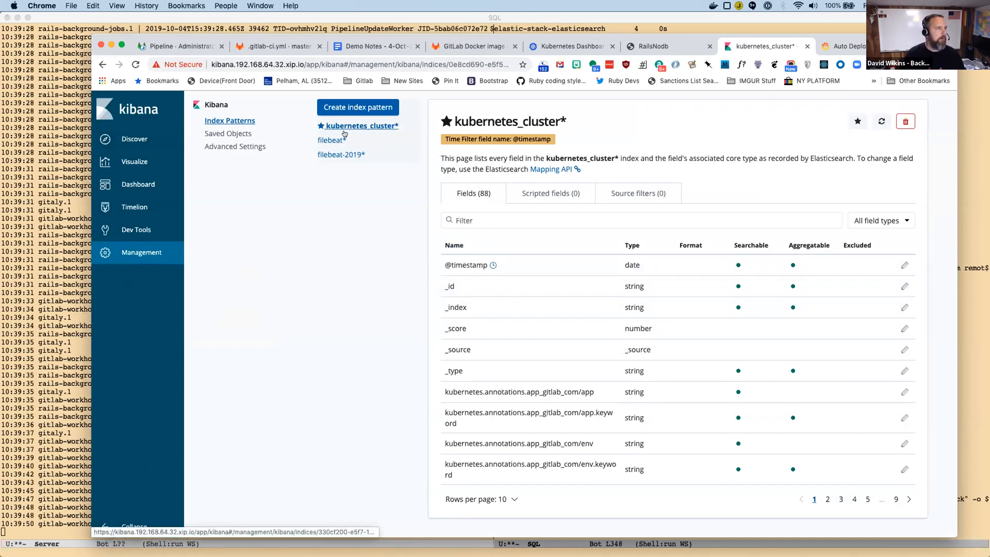
pyautogui.click(352, 105)
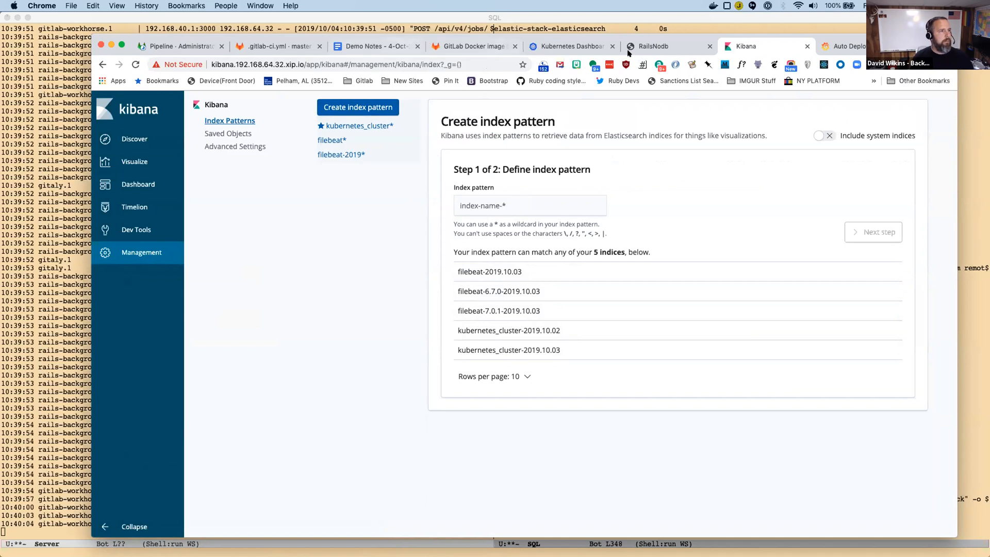
# Check the open RailsNodb app, the Auto Deploy page, another-nodb's pipeline #86 and the GitLab Docker image registry issue.
pyautogui.click(667, 46)
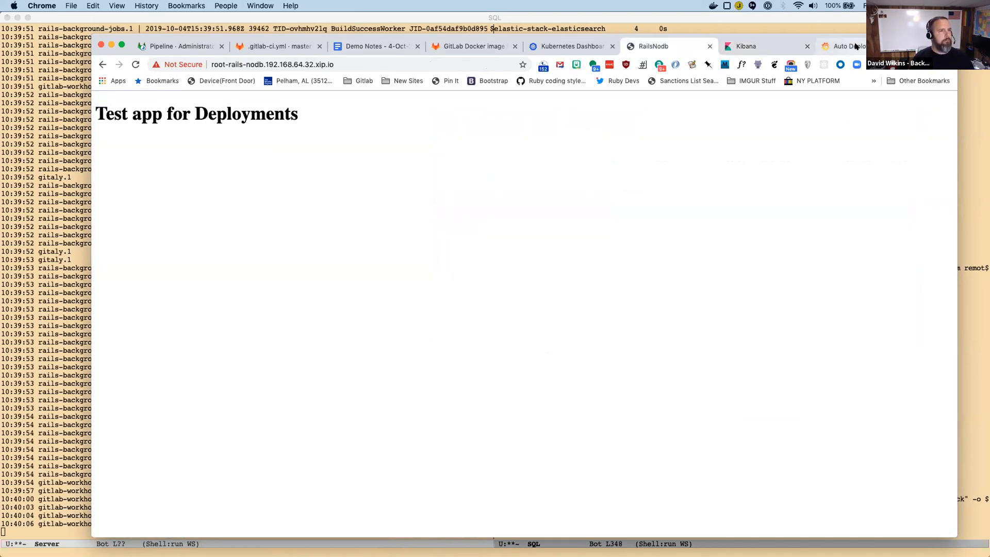
pyautogui.click(848, 47)
pyautogui.click(185, 46)
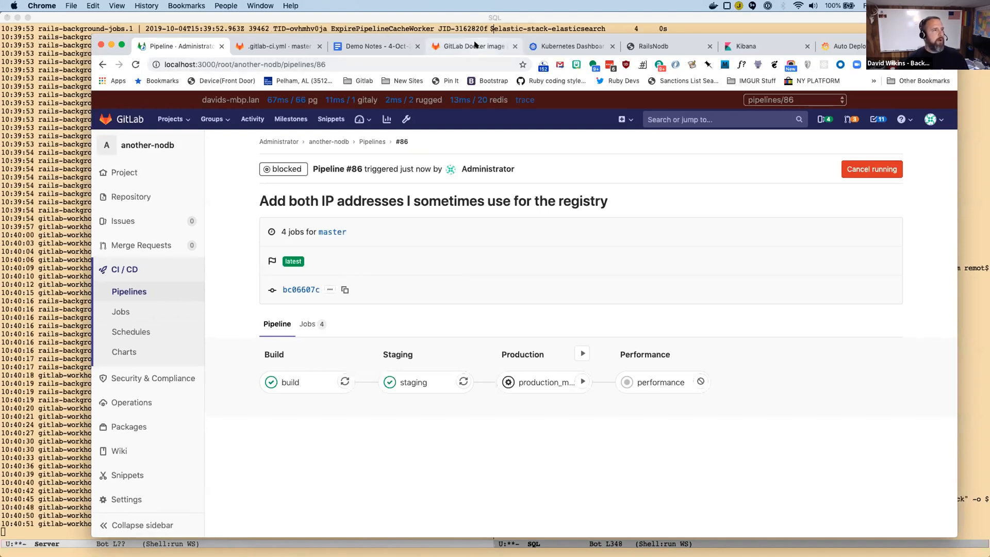
pyautogui.press('super+6')
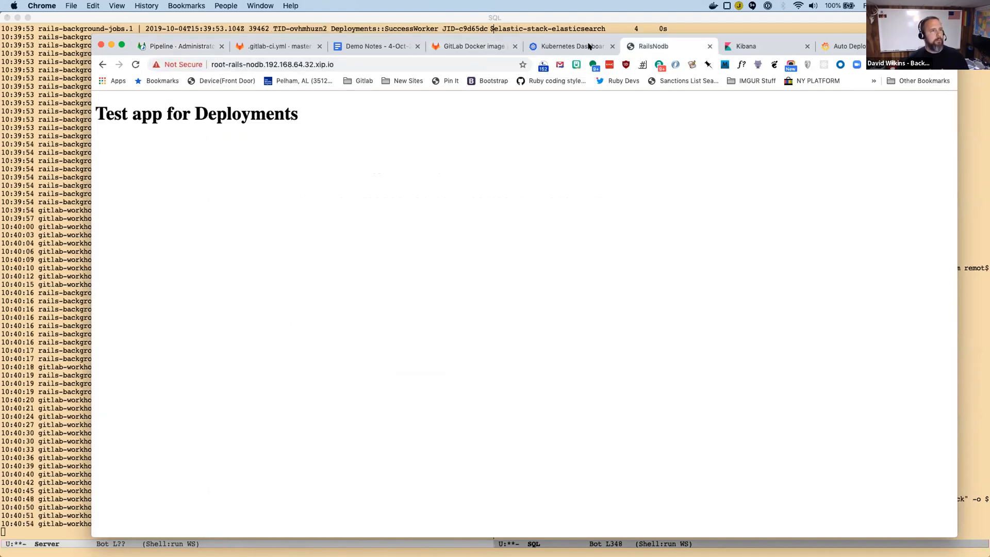
pyautogui.click(470, 49)
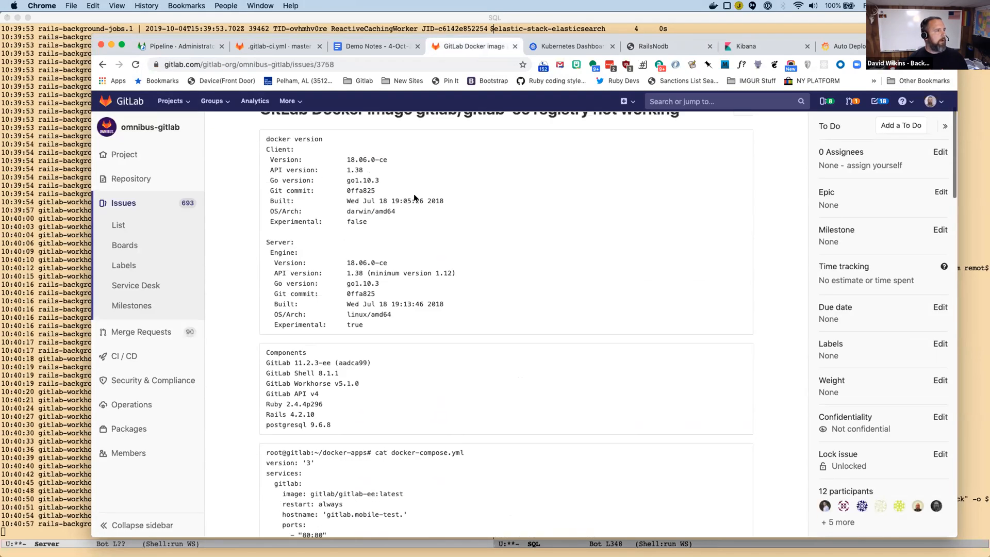
# Return from the .gitlab-ci.yml file to the rails_nodb project page and look over its file list and README's minikube setup steps.
pyautogui.click(283, 47)
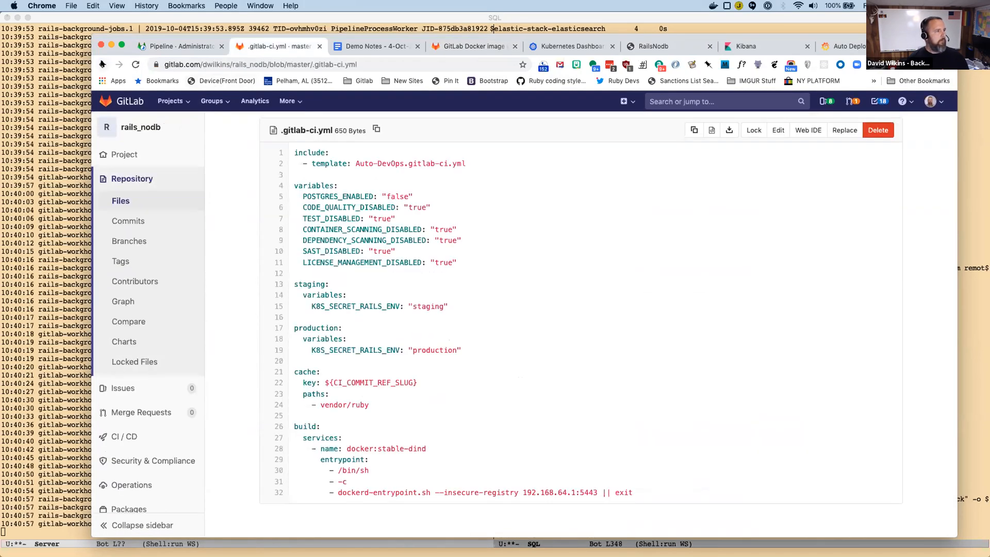
pyautogui.rightClick(102, 64)
pyautogui.click(154, 83)
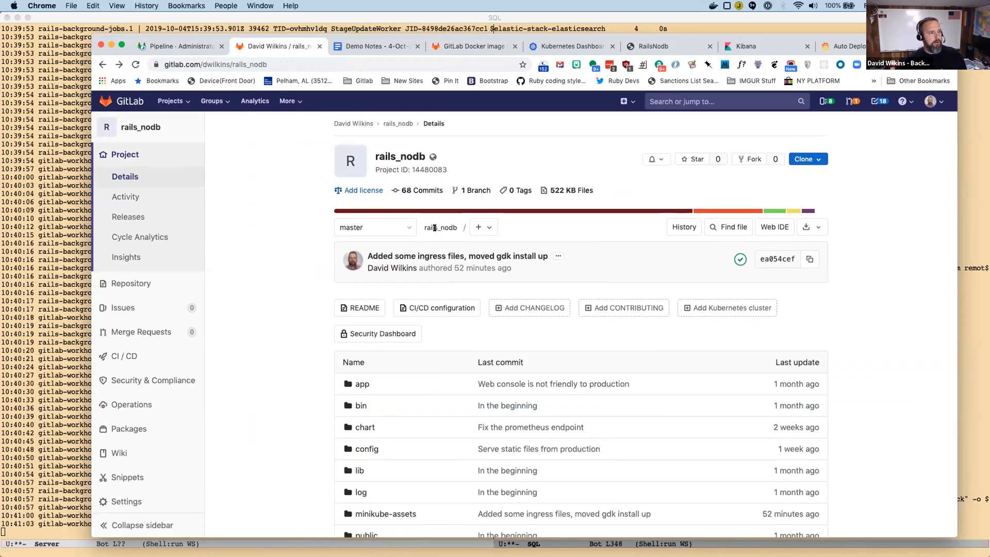
pyautogui.scroll(-15, 434, 227)
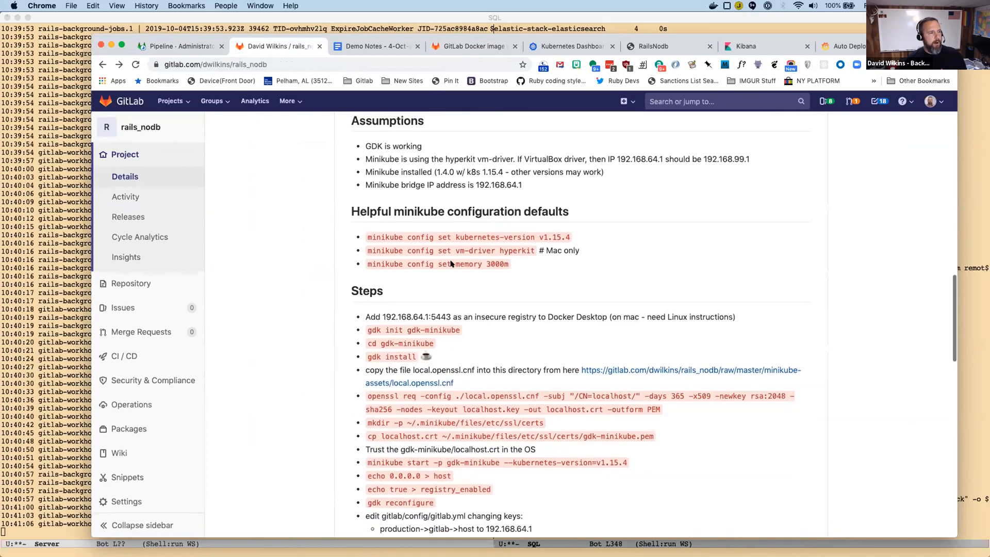
pyautogui.scroll(10, 509, 376)
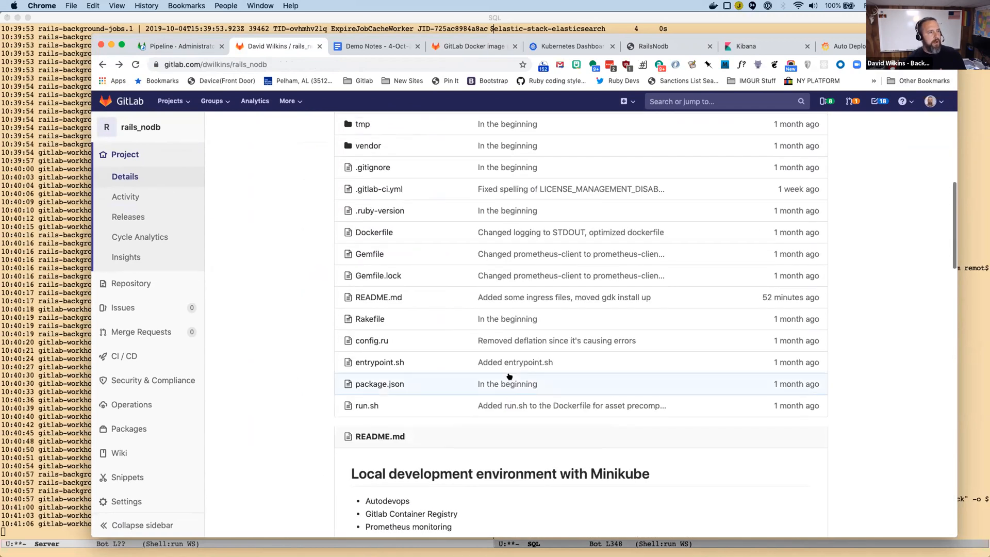
pyautogui.scroll(4, 454, 294)
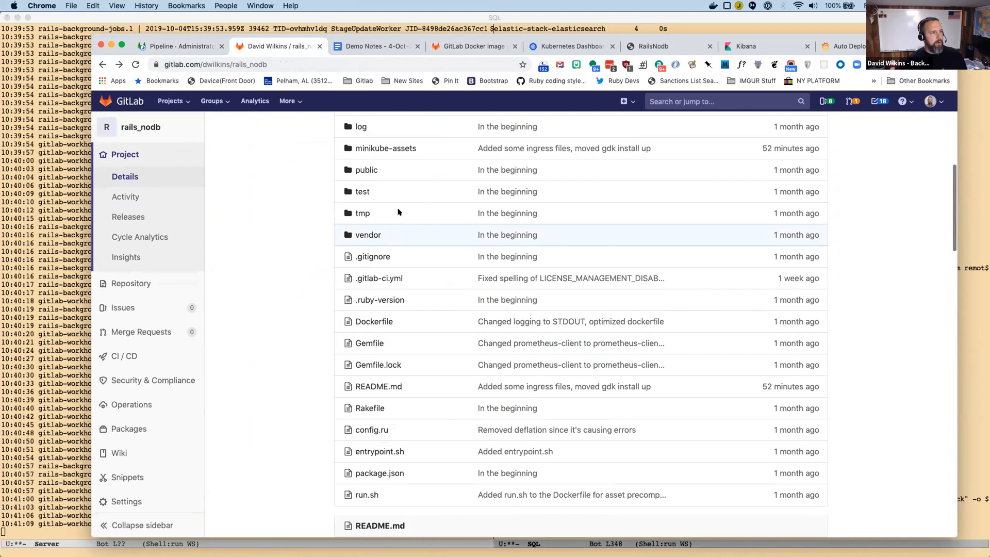
# Open the repository's minikube-assets folder and review its files and the README describing them.
pyautogui.click(385, 148)
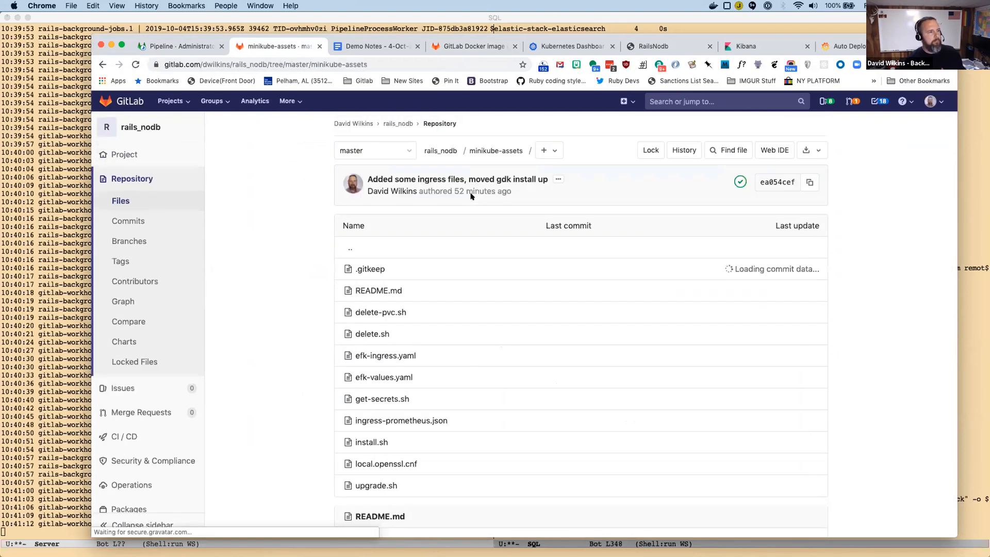
pyautogui.scroll(-5, 504, 262)
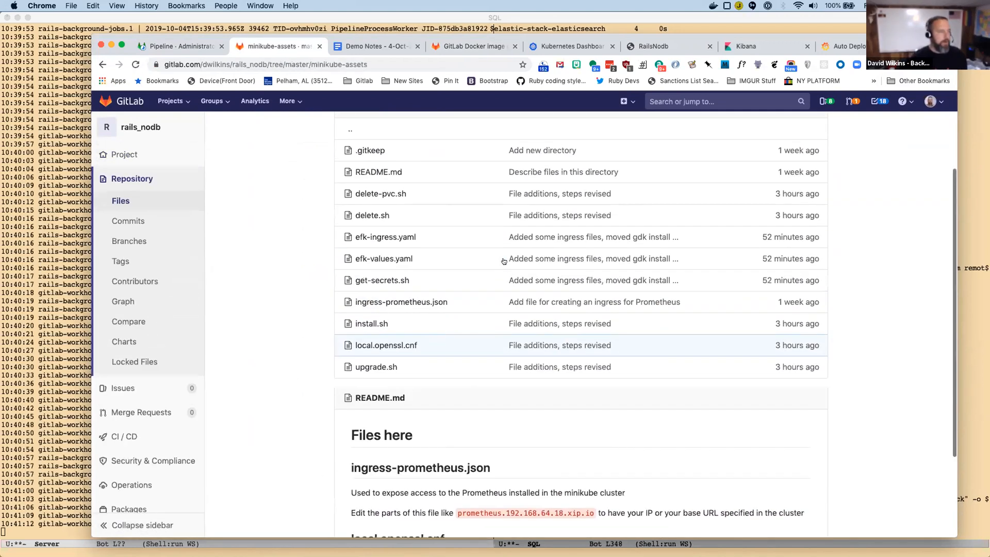
pyautogui.scroll(-5, 356, 432)
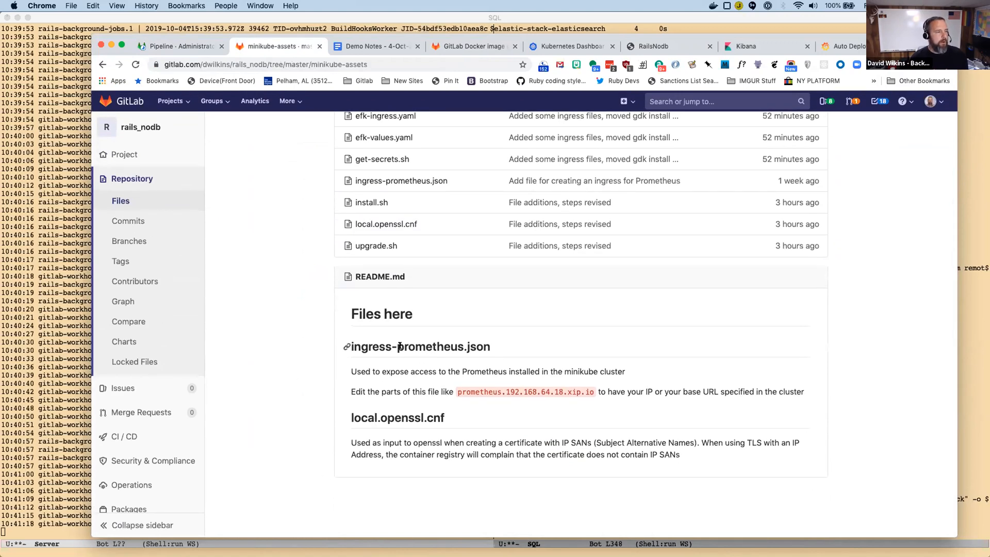
pyautogui.scroll(10, 444, 346)
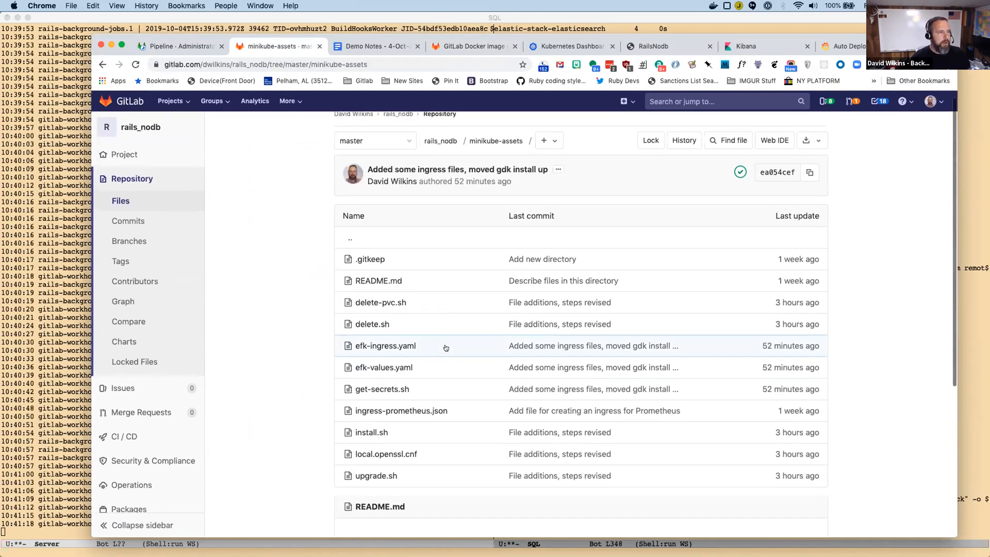
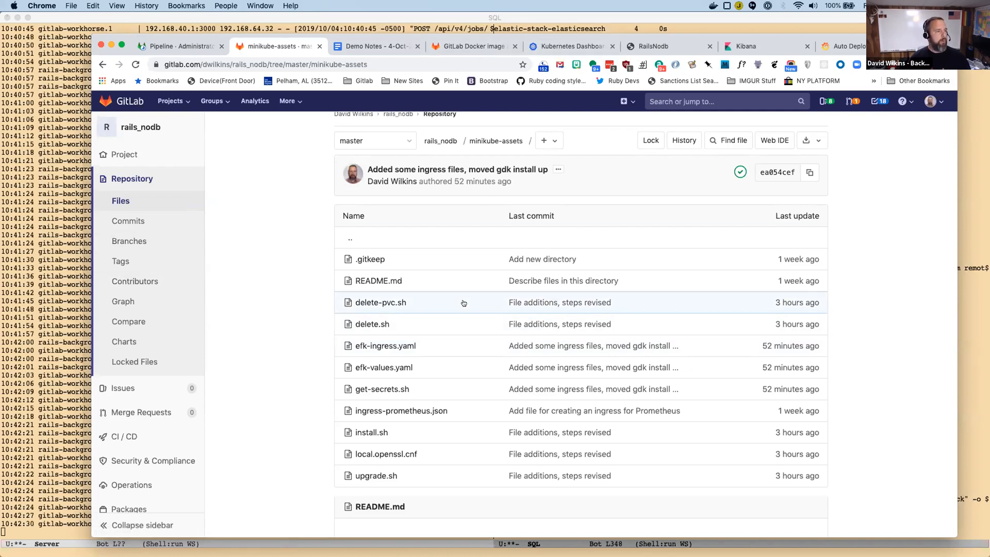
# Return from minikube-assets to the rails_nodb project page and look over its list of files and folders.
pyautogui.click(103, 64)
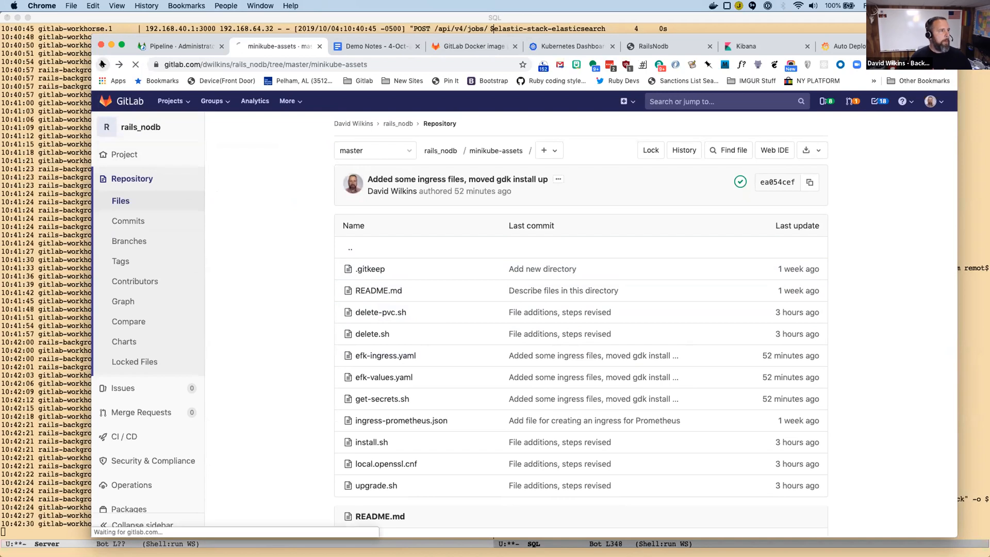
pyautogui.scroll(4, 456, 253)
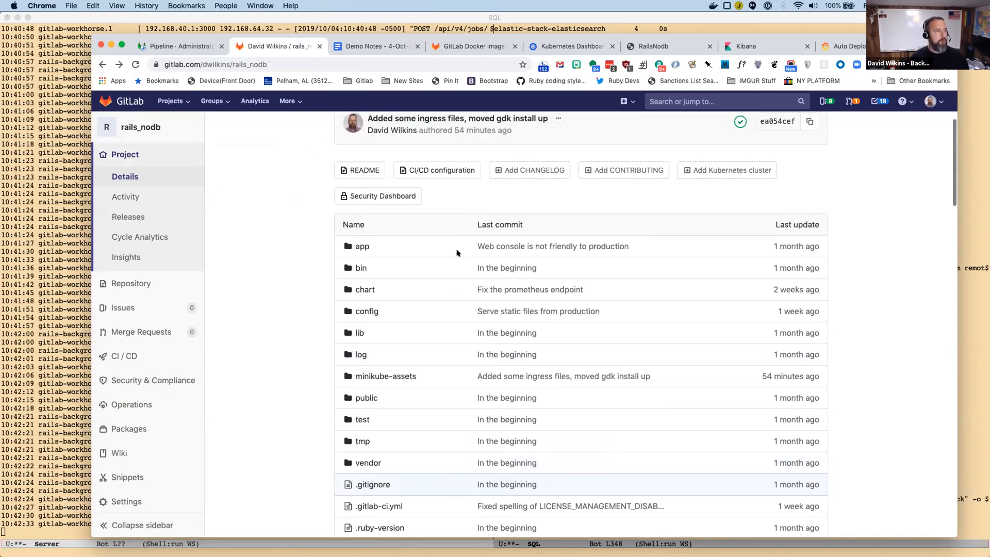
pyautogui.scroll(3, 456, 252)
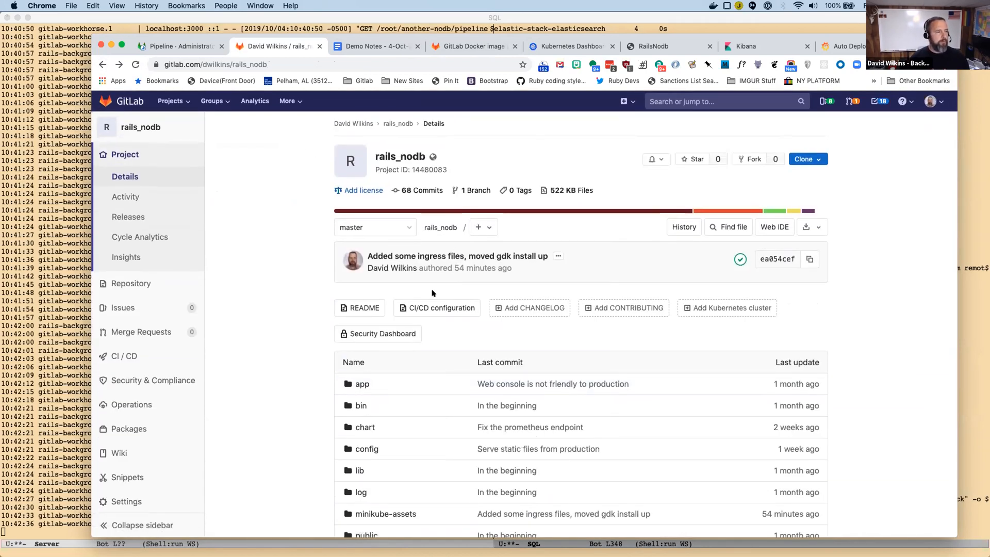
pyautogui.scroll(-4, 432, 293)
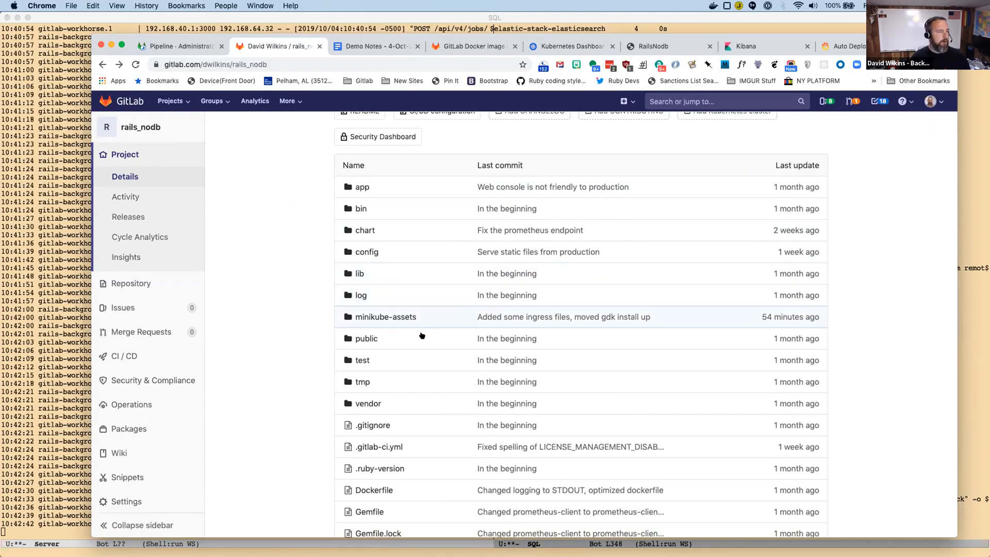
pyautogui.scroll(-1, 425, 335)
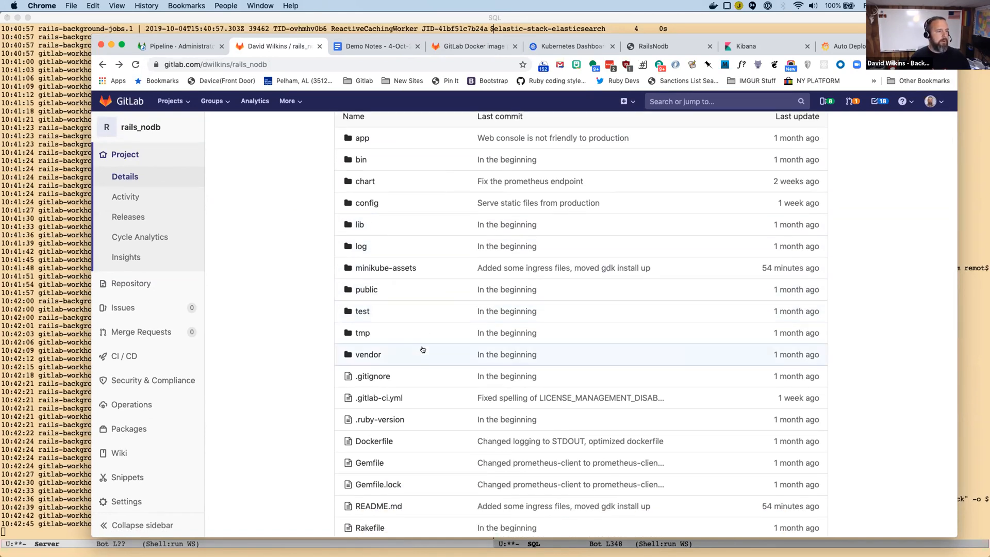
# Open values.yaml in the chart folder and highlight its service annotations, especially the prometheus.io scrape, port and path lines.
pyautogui.scroll(2, 422, 350)
pyautogui.click(365, 279)
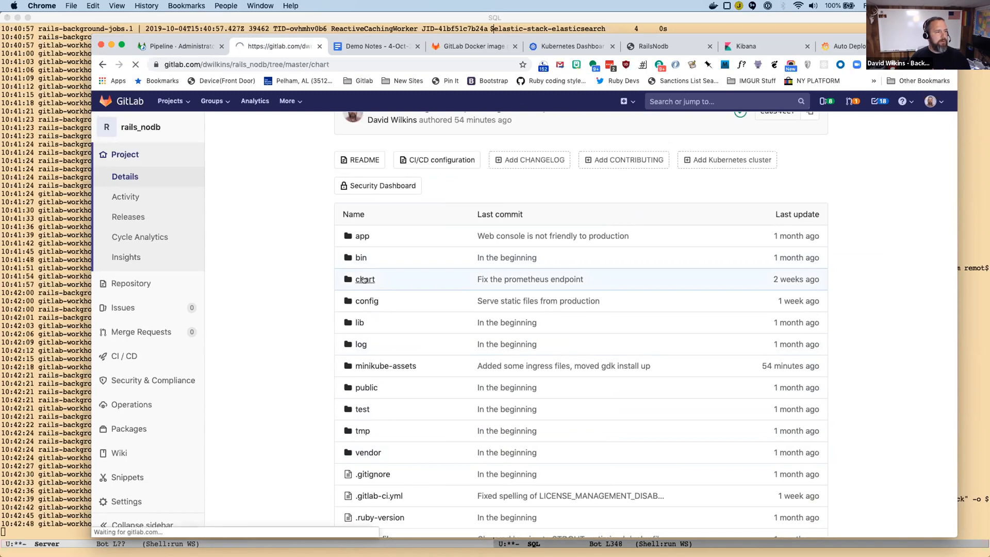
pyautogui.click(377, 354)
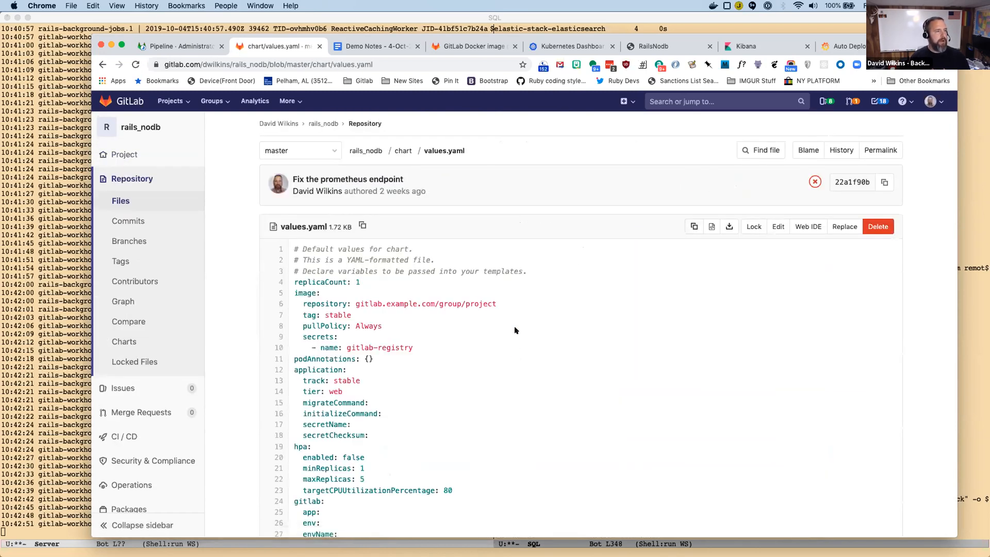
pyautogui.scroll(-5, 514, 330)
pyautogui.moveTo(302, 294); pyautogui.dragTo(499, 343)
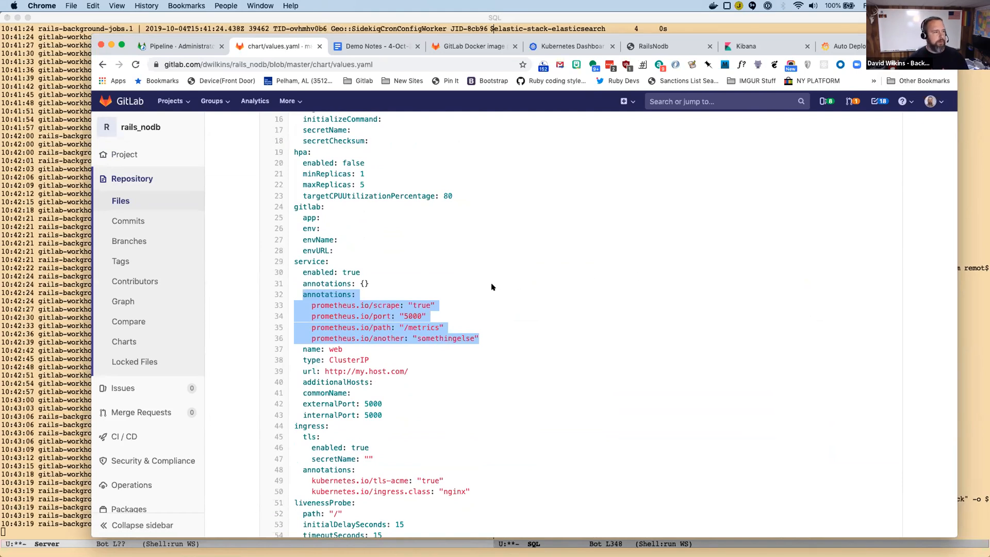
pyautogui.click(332, 302)
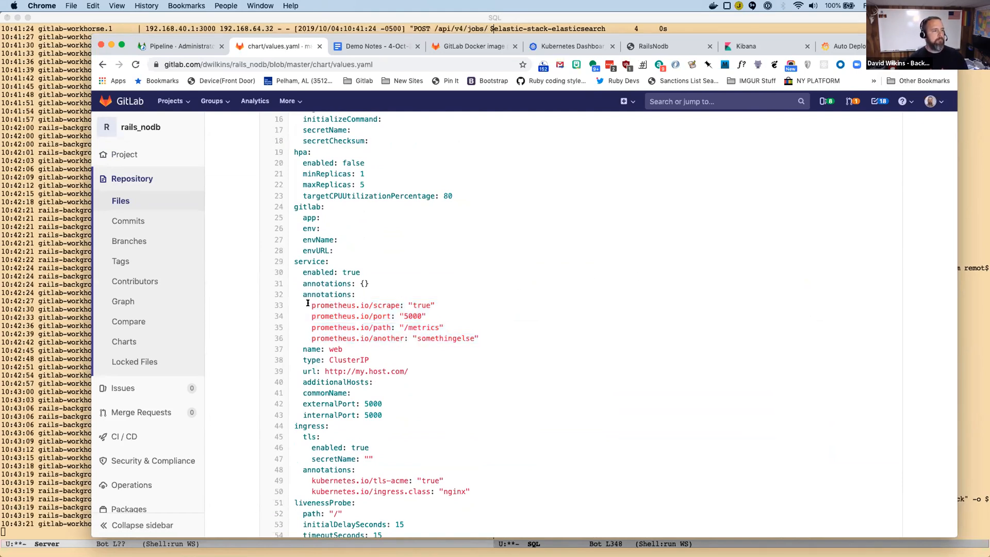
pyautogui.moveTo(310, 302); pyautogui.dragTo(440, 322)
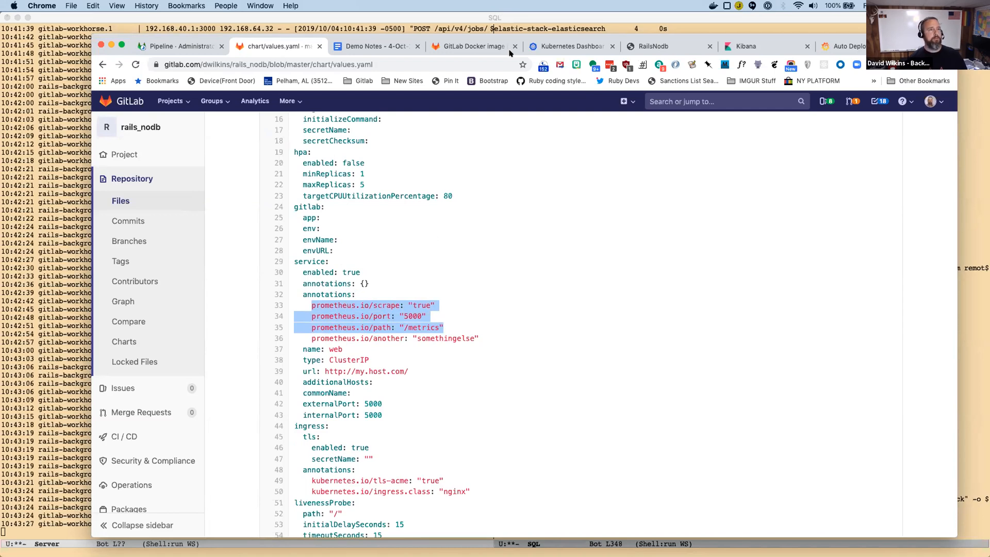
# Open the /metrics endpoint of the deployed RailsNodb app at root-rails-nodb.192.168.64.32.xip.io.
pyautogui.click(649, 47)
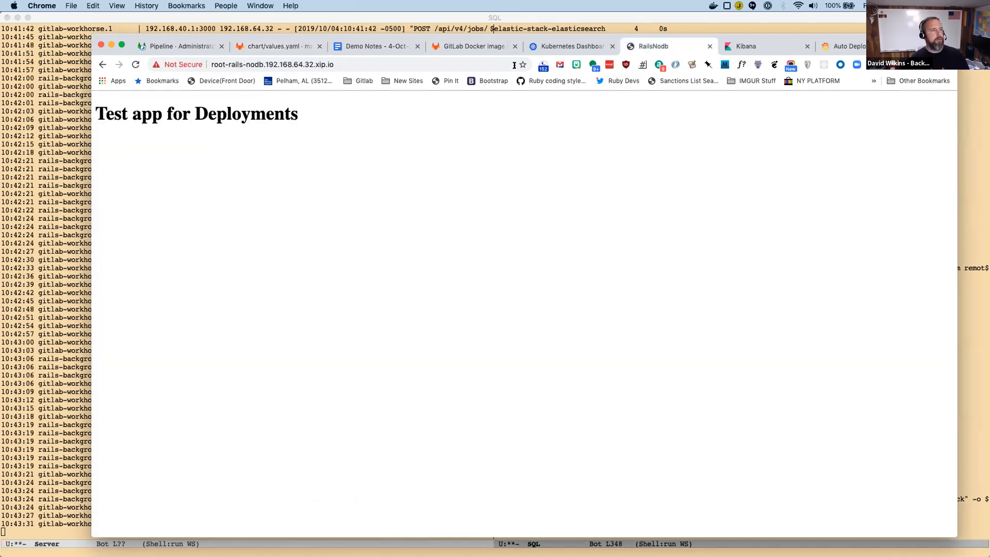
pyautogui.click(439, 61)
pyautogui.write('/metrics')
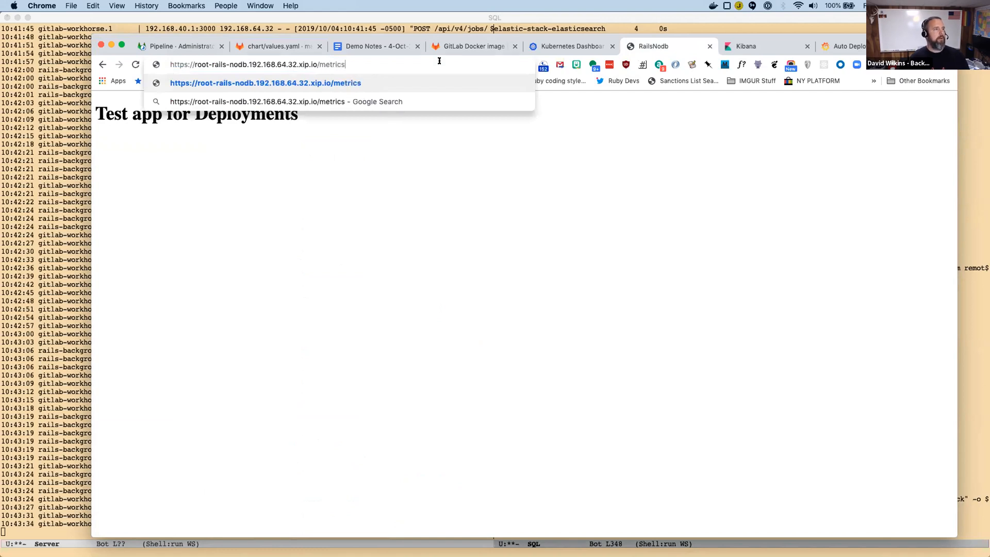
pyautogui.press('Return')
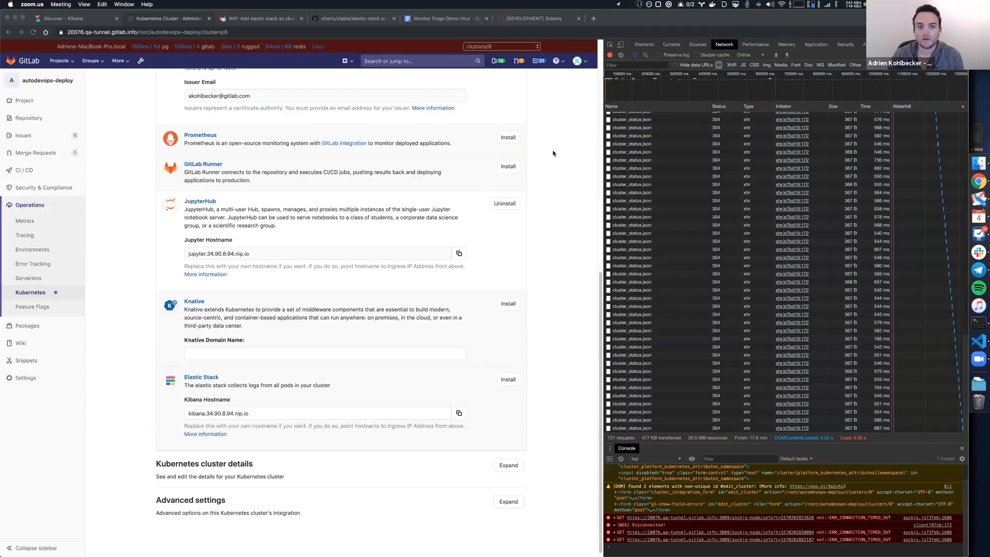
# Dismiss the notice on autodevops-deploy's Kubernetes cluster page, review the Elastic Stack application entry and install it.
pyautogui.click(442, 227)
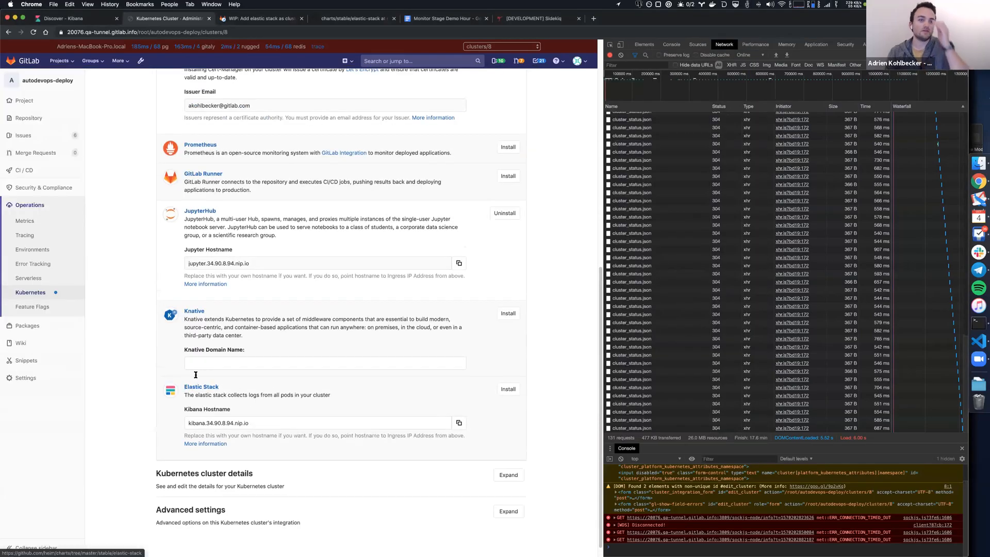
pyautogui.scroll(10, 192, 309)
pyautogui.click(517, 96)
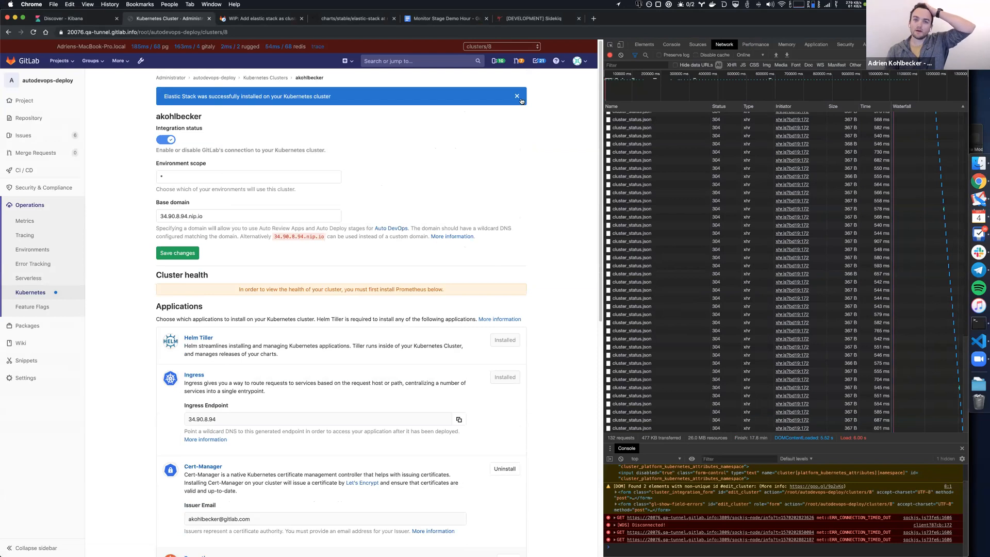
pyautogui.scroll(-8, 273, 335)
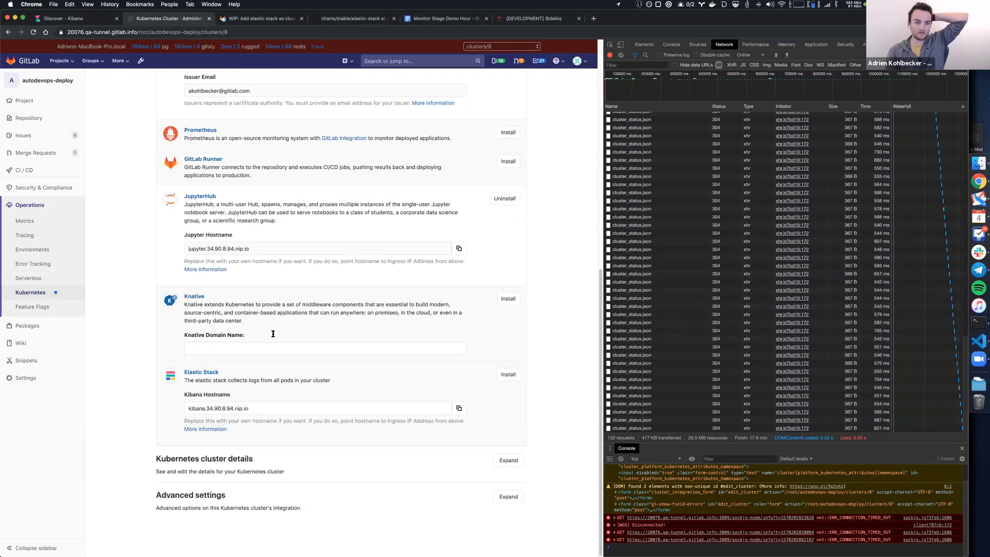
pyautogui.moveTo(282, 392); pyautogui.dragTo(510, 443)
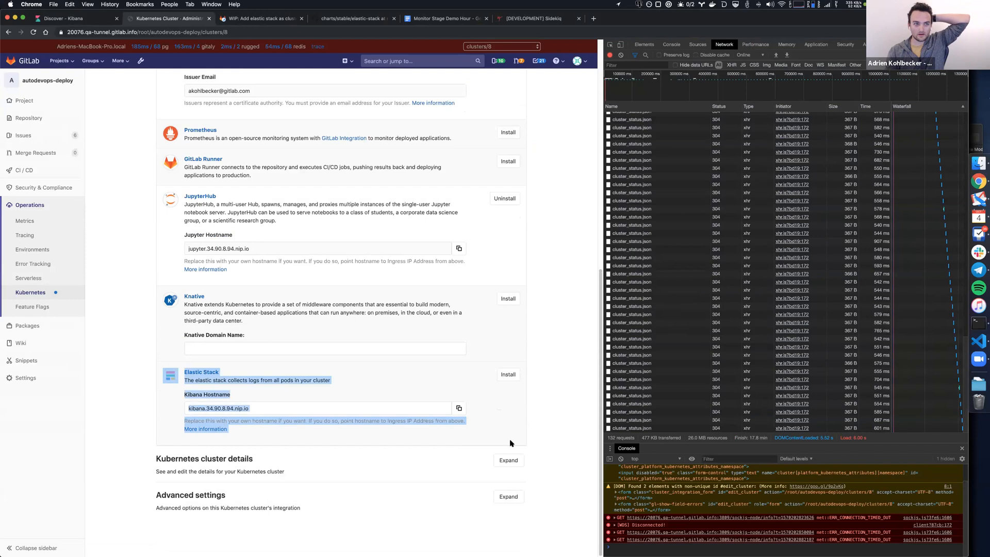
pyautogui.click(165, 365)
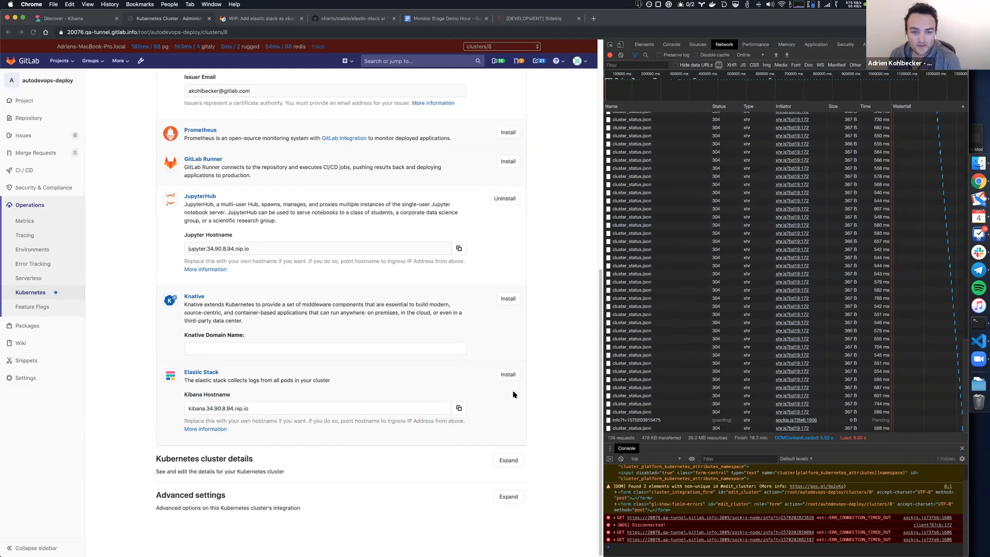
pyautogui.click(503, 373)
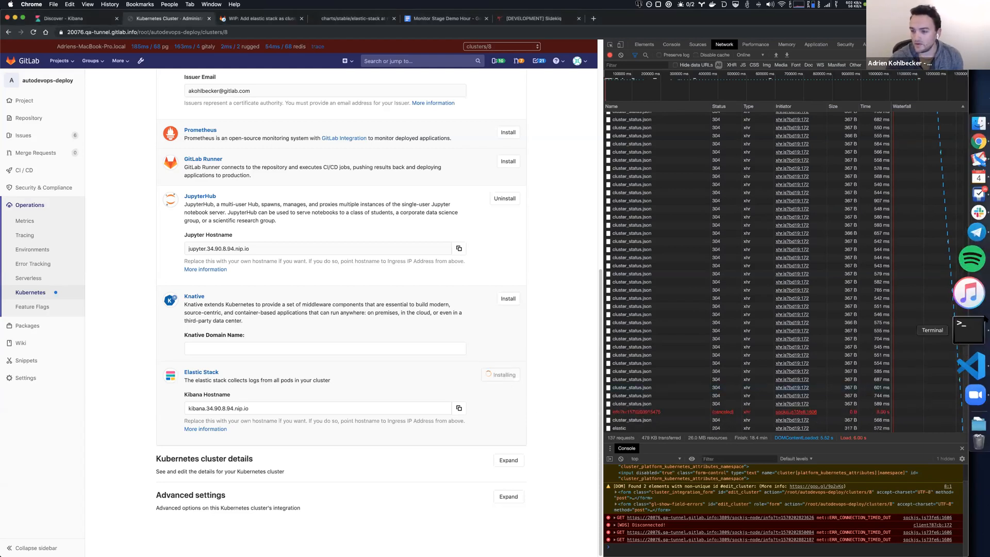
# Switch to Terminal, run kubectl logs -n gitlab-managed-apps install-elastic -f, and review the Helm command, created resources and closing notes.
pyautogui.click(977, 323)
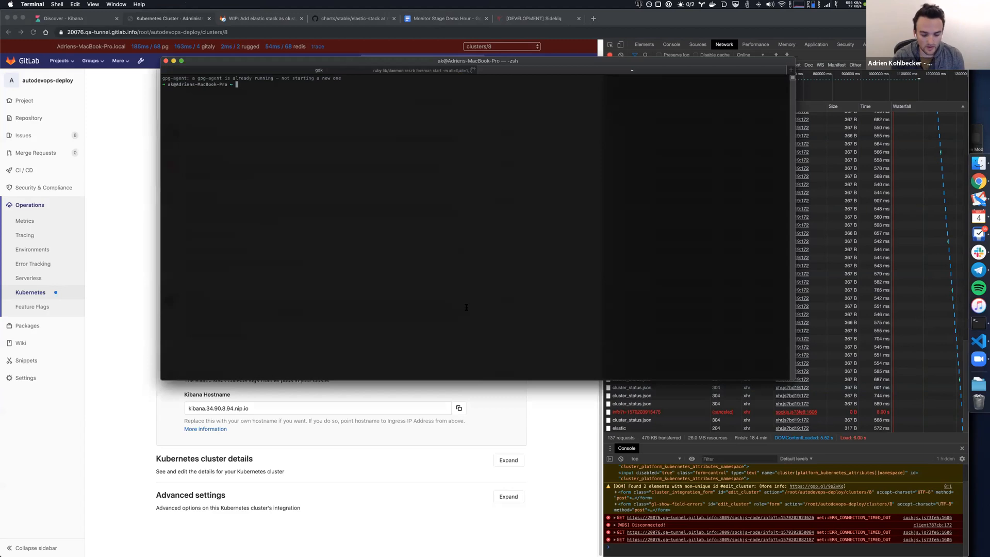
pyautogui.hotkey('ctrl', 'r')
pyautogui.write('logs')
pyautogui.press('Return')
pyautogui.press('Return')
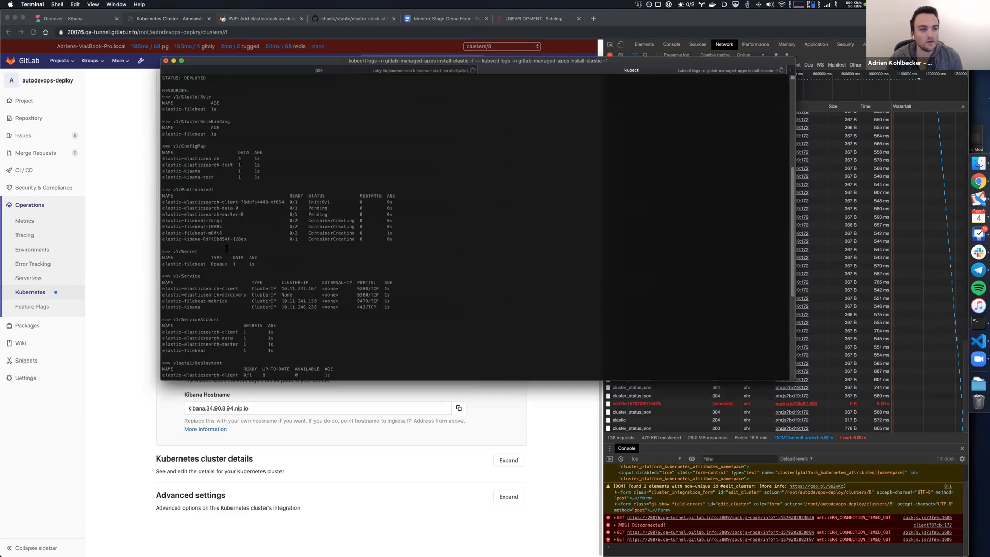
pyautogui.scroll(7, 227, 249)
pyautogui.moveTo(278, 177); pyautogui.dragTo(248, 177)
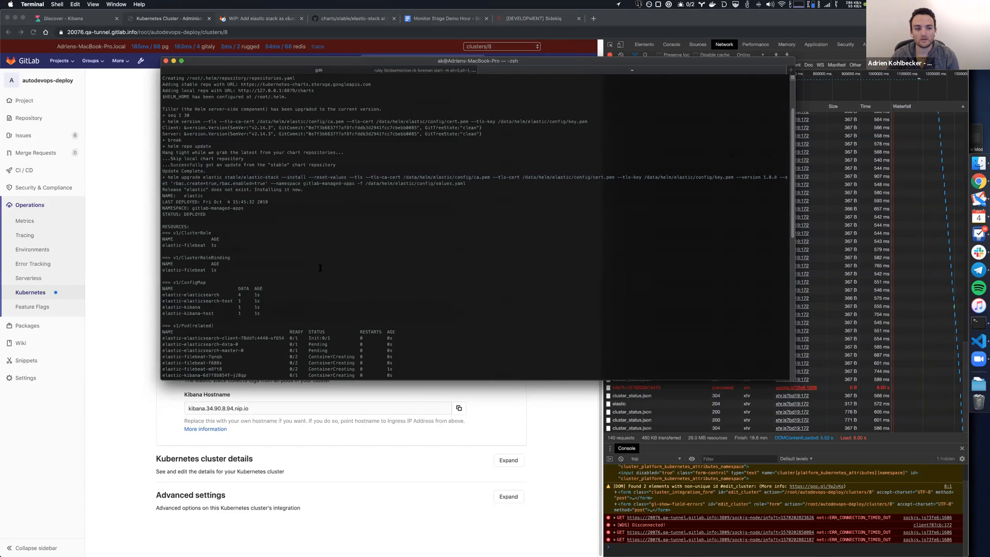
pyautogui.scroll(-6, 319, 268)
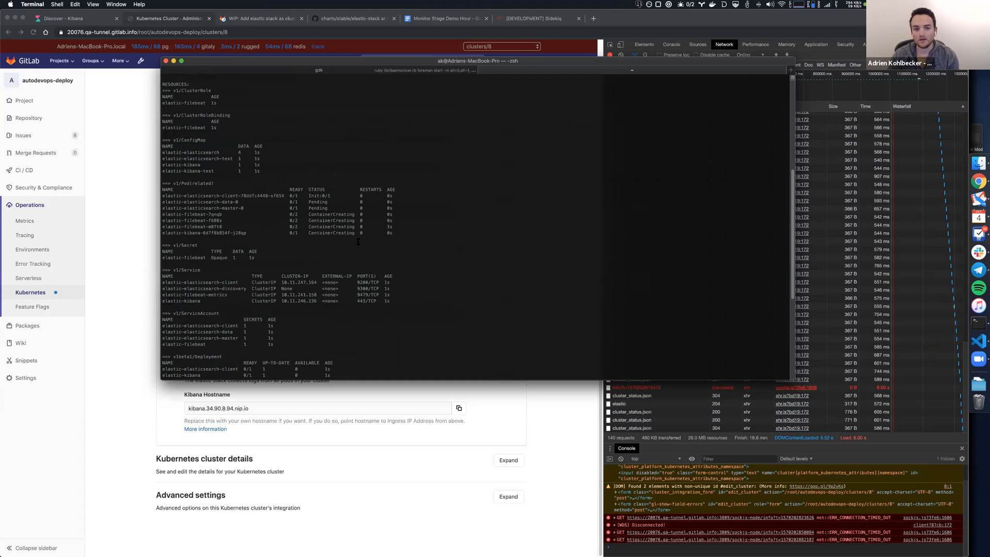
pyautogui.scroll(-8, 320, 273)
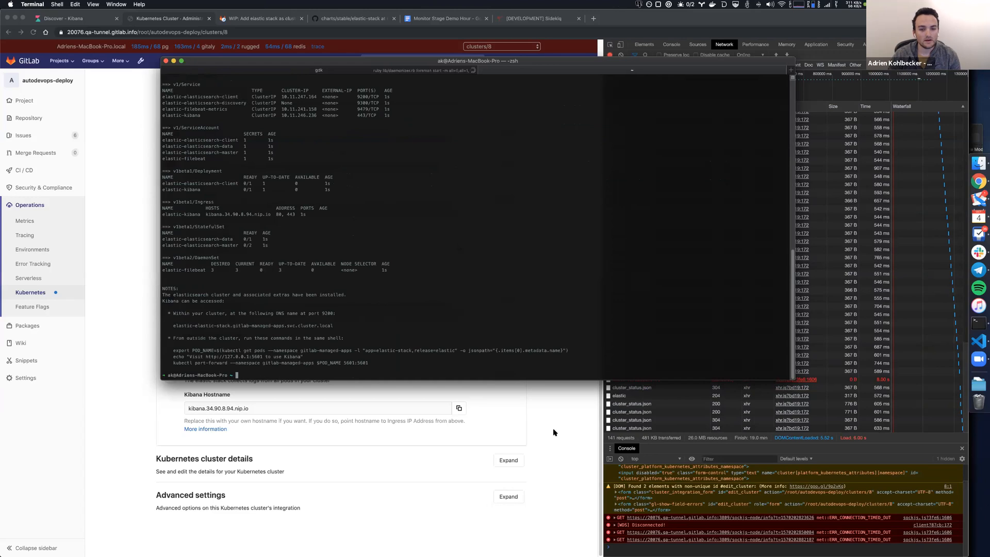
# Switch back to Chrome and load Kibana at its root address kibana.34.90.8.94.nip.io, reloading the page to check its availability.
pyautogui.click(513, 405)
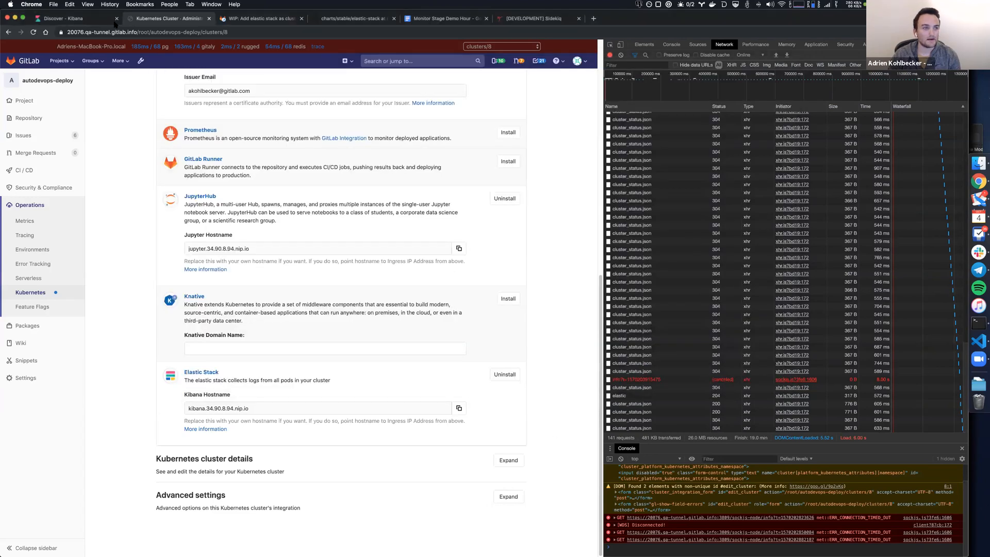
pyautogui.hotkey('ctrl', 'shift', 'Tab')
pyautogui.press('super+r')
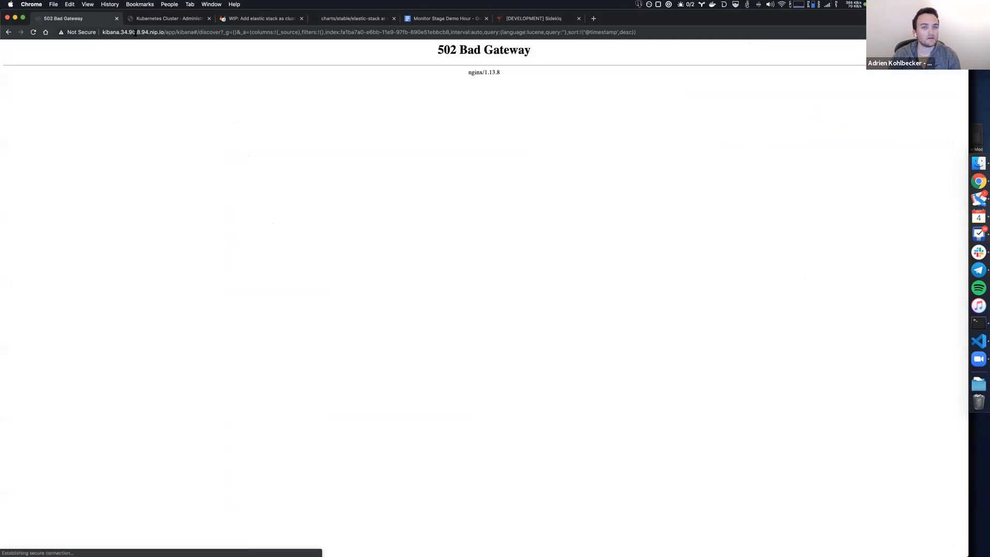
pyautogui.moveTo(163, 32); pyautogui.dragTo(179, 44)
pyautogui.press('BackSpace')
pyautogui.press('Return')
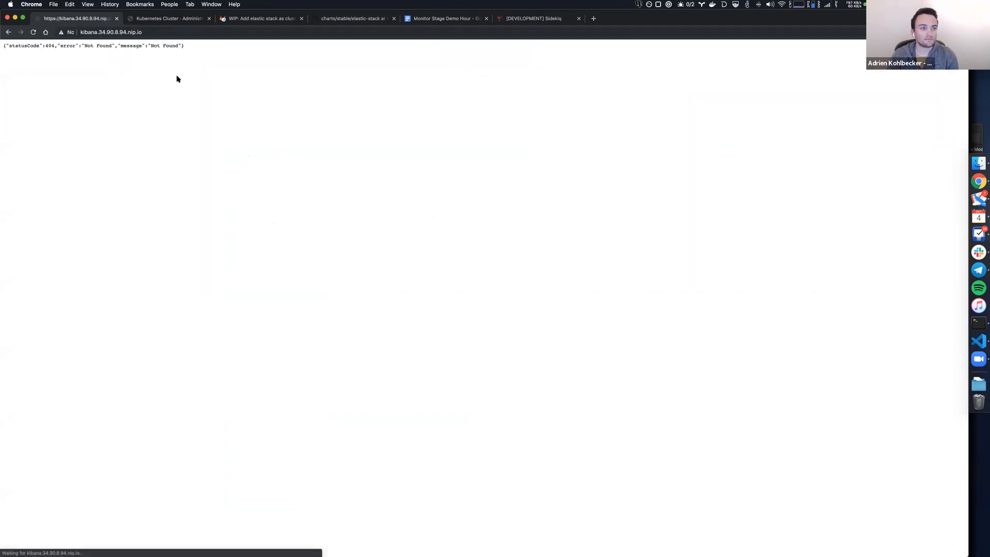
pyautogui.press('super+r')
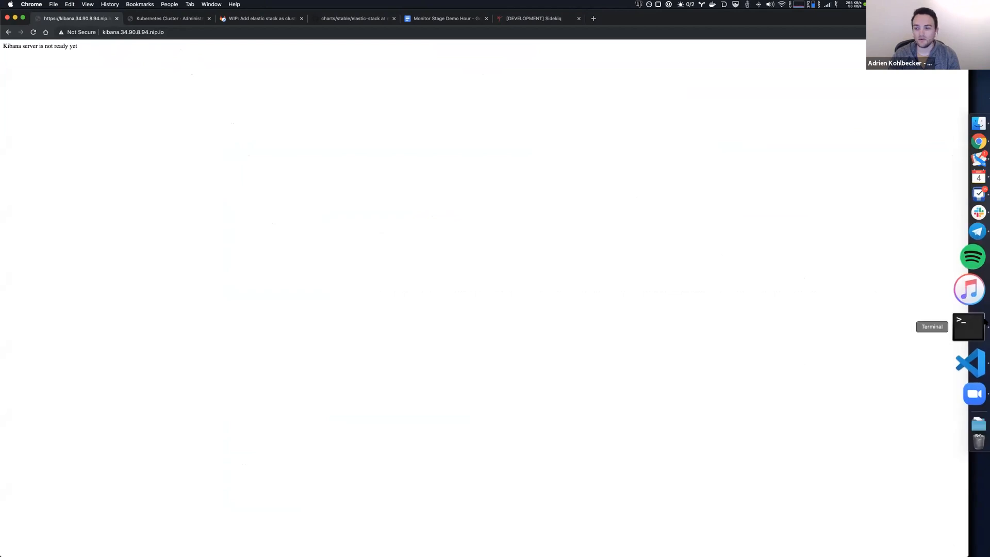
# Switch to Terminal and list the pods in all namespaces with kubectl get pods -A.
pyautogui.click(982, 322)
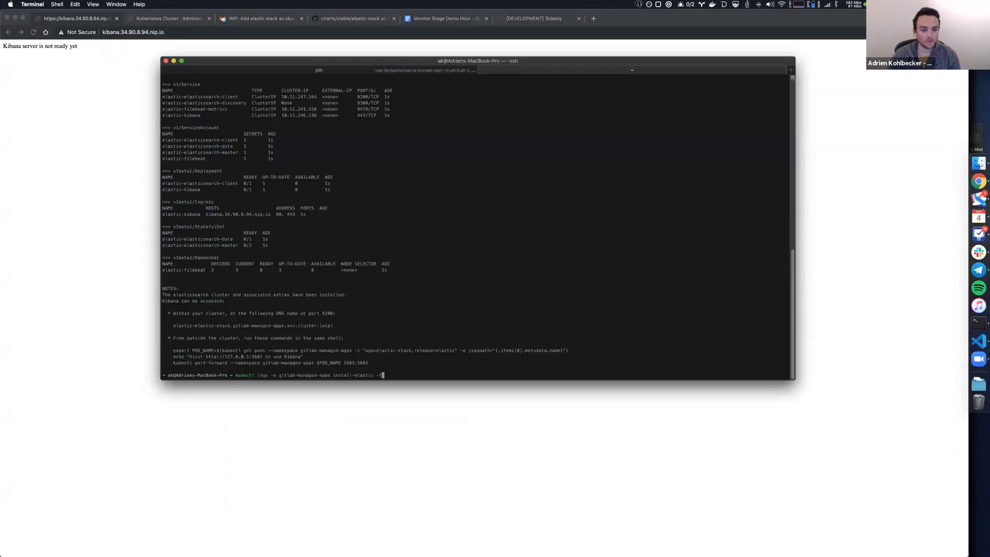
pyautogui.hotkey('ctrl', 'r')
pyautogui.write('get po')
pyautogui.press('Return')
pyautogui.press('Return')
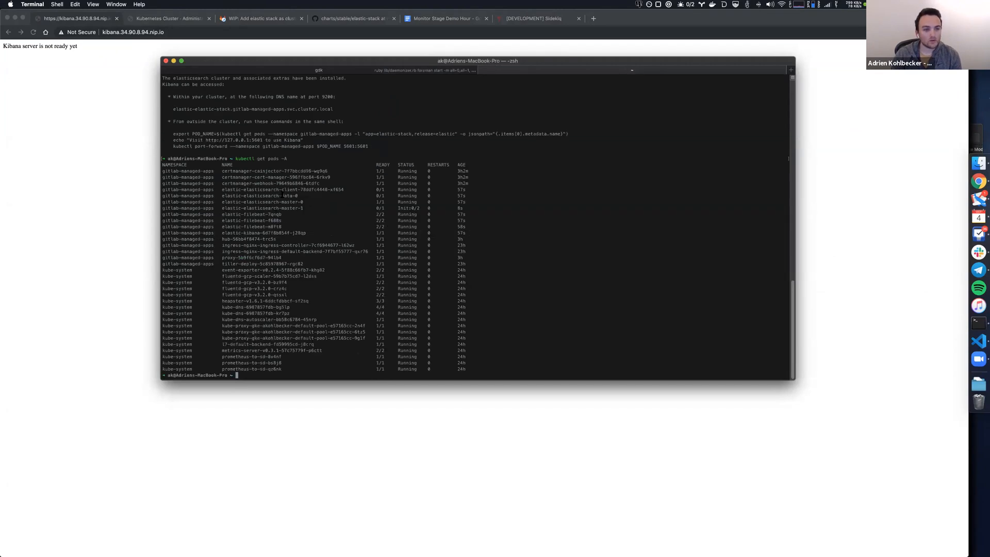
# Copy the running elastic-kibana pod's name and recall the previous elastic-kibana logs command, removing its old pod name and follow option.
pyautogui.doubleClick(303, 233)
pyautogui.rightClick(221, 237)
pyautogui.click(262, 275)
pyautogui.hotkey('ctrl', 'r')
pyautogui.write('logs')
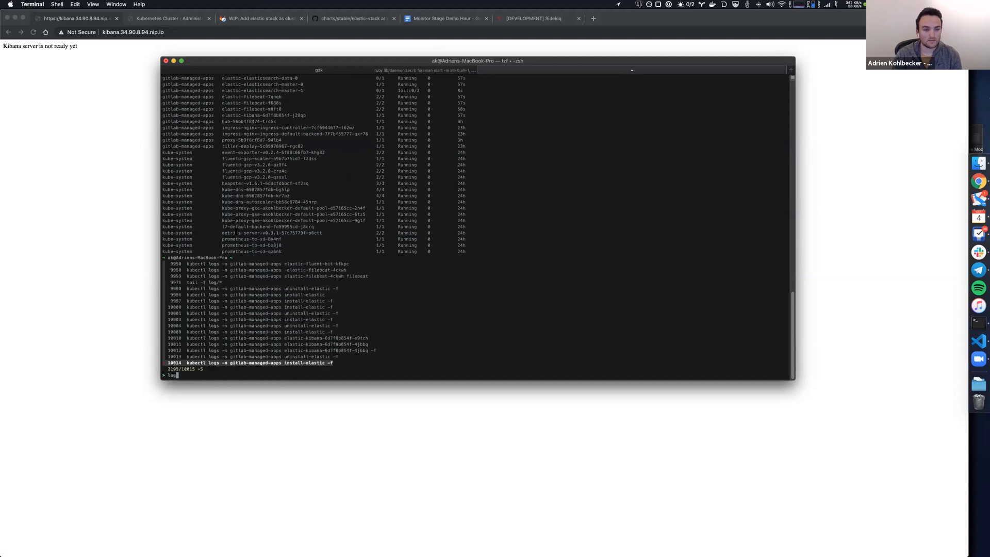
pyautogui.press('Up')
pyautogui.press('Up')
pyautogui.press('Return')
pyautogui.press('BackSpace')
pyautogui.press('BackSpace')
pyautogui.press('BackSpace')
pyautogui.press('BackSpace')
pyautogui.press('BackSpace')
pyautogui.press('BackSpace')
pyautogui.press('BackSpace')
pyautogui.press('BackSpace')
pyautogui.press('BackSpace')
pyautogui.press('BackSpace')
pyautogui.press('BackSpace')
pyautogui.press('BackSpace')
pyautogui.press('BackSpace')
pyautogui.press('BackSpace')
pyautogui.press('BackSpace')
pyautogui.press('BackSpace')
pyautogui.press('BackSpace')
pyautogui.press('BackSpace')
pyautogui.press('BackSpace')
pyautogui.press('BackSpace')
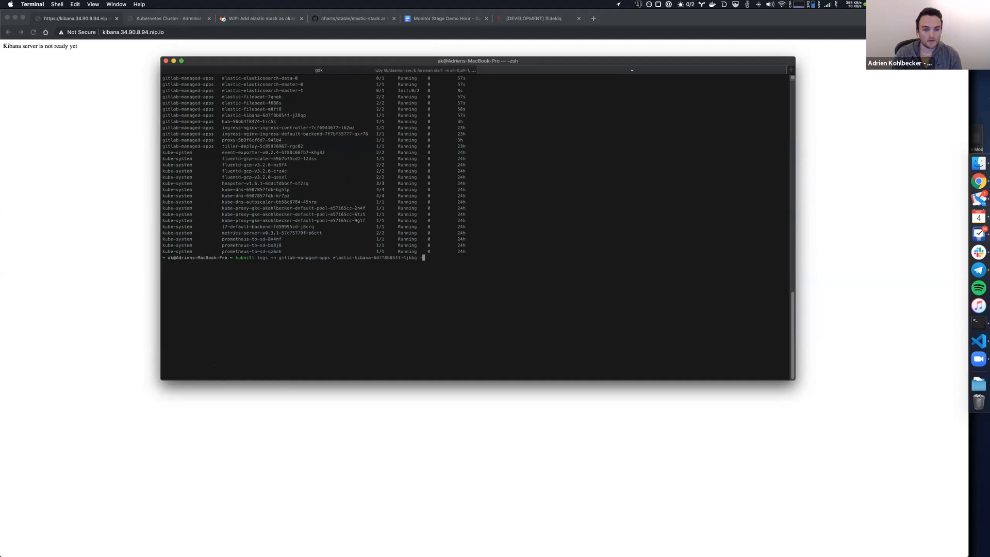
pyautogui.press('BackSpace')
# Follow the logs of pod elastic-kibana-6d7f8b854f-j28qp in gitlab-managed-apps with kubectl logs -f, glancing at the Kibana page in between.
pyautogui.press('super+v')
pyautogui.write('-f')
pyautogui.press('BackSpace')
pyautogui.write('f')
pyautogui.press('Return')
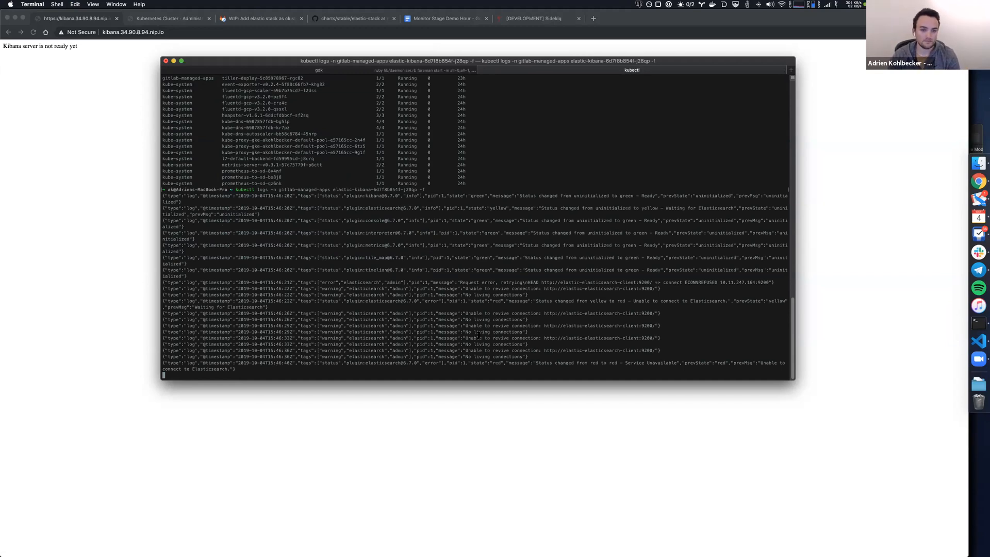
pyautogui.click(477, 439)
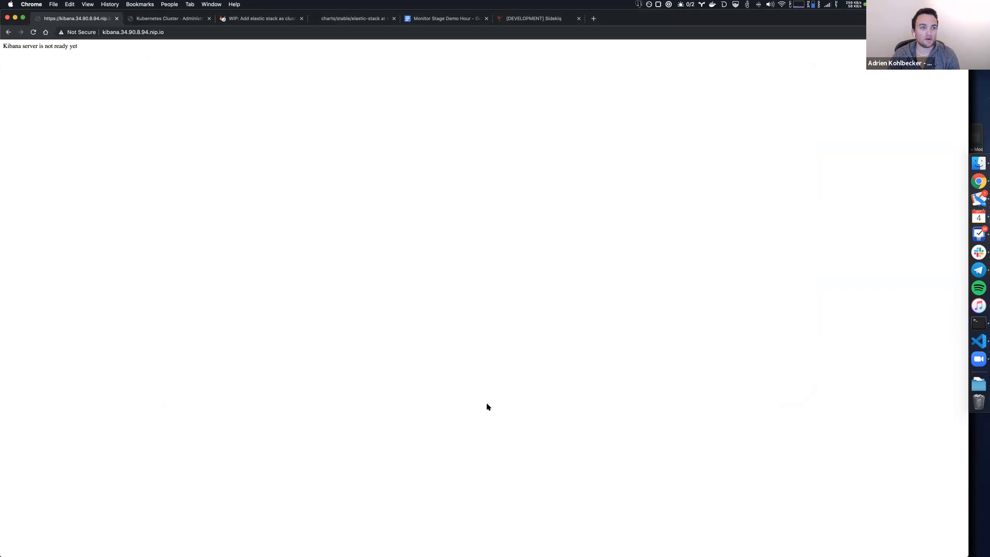
pyautogui.press('super+Tab')
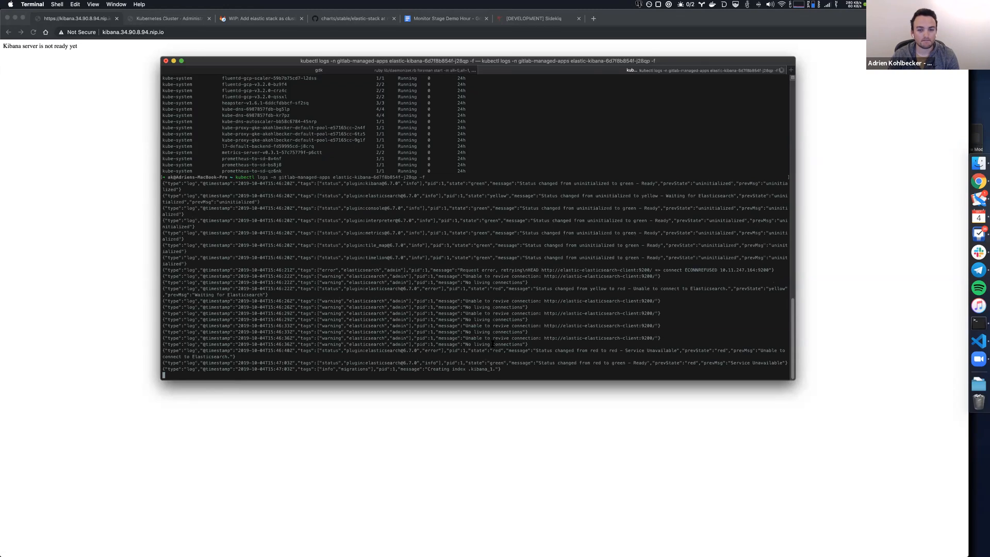
# Switch to Chrome, reload Kibana, and open the index pattern creation page in Management.
pyautogui.click(565, 404)
pyautogui.press('super+r')
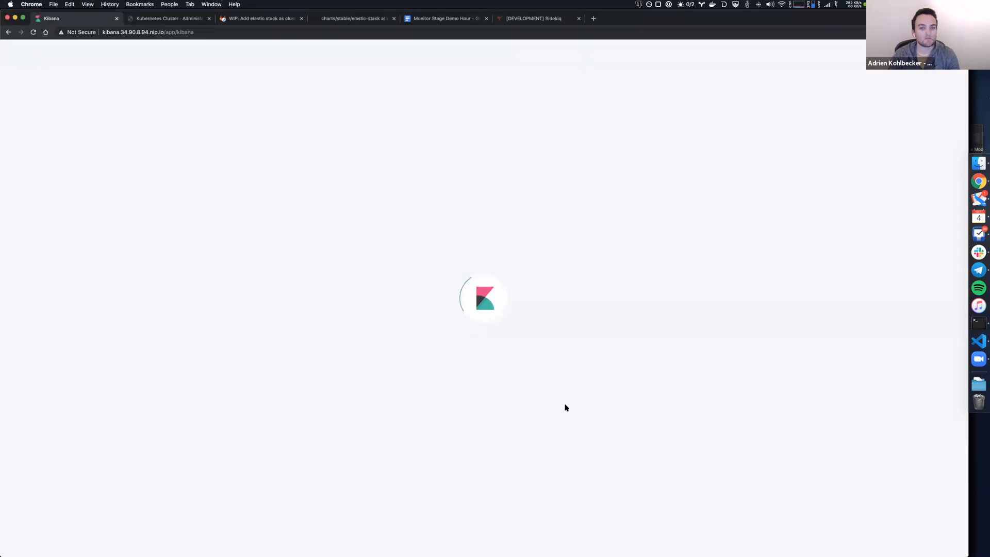
pyautogui.click(38, 160)
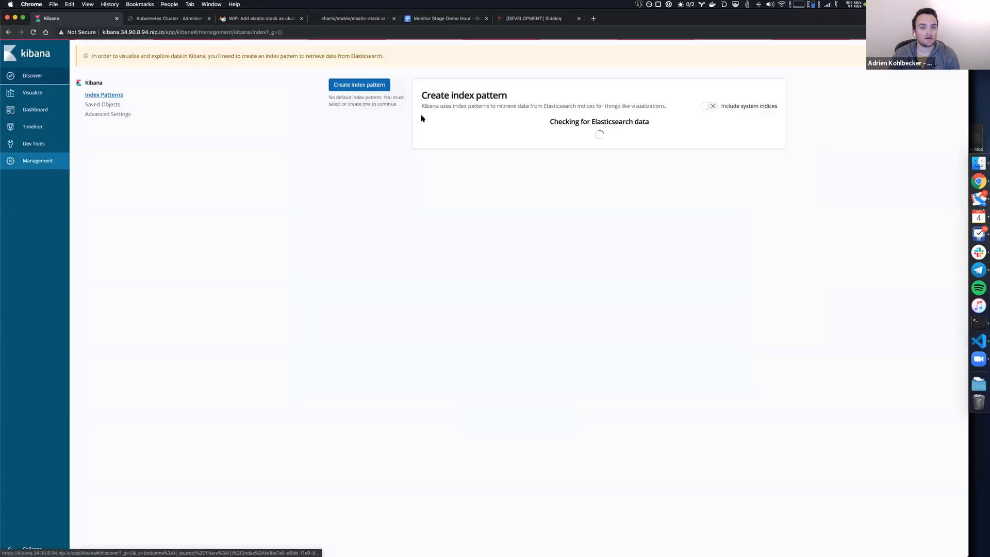
pyautogui.click(469, 165)
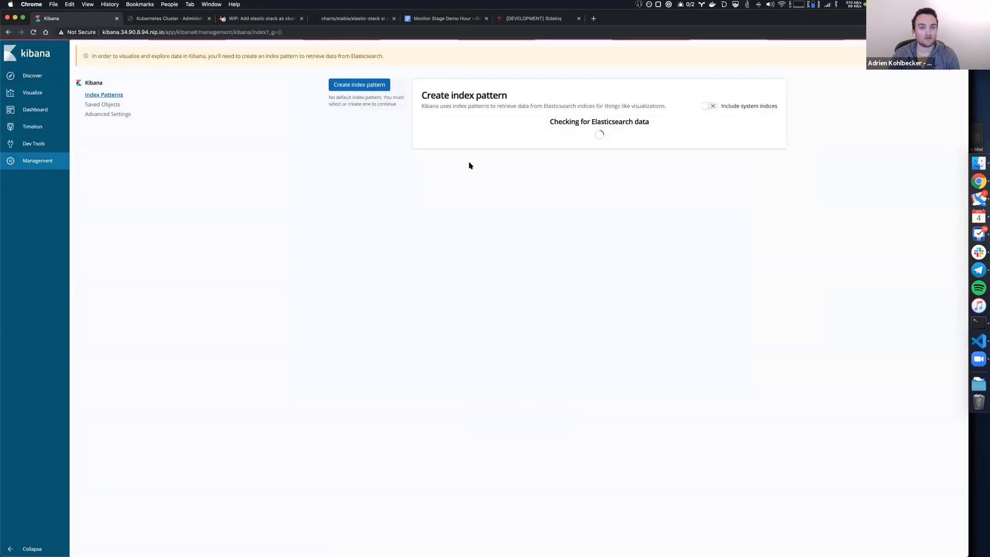
pyautogui.click(466, 172)
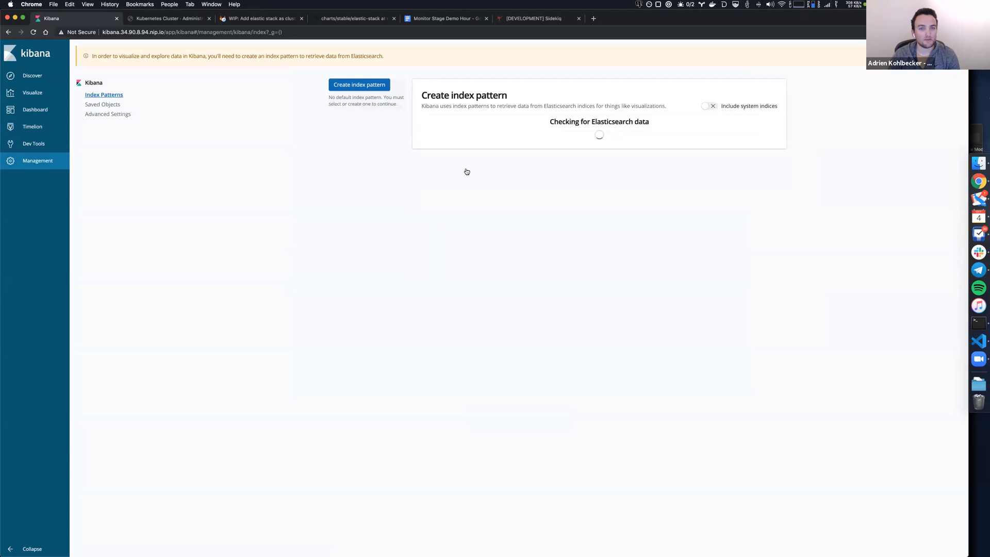
pyautogui.click(466, 172)
pyautogui.click(466, 170)
pyautogui.click(475, 159)
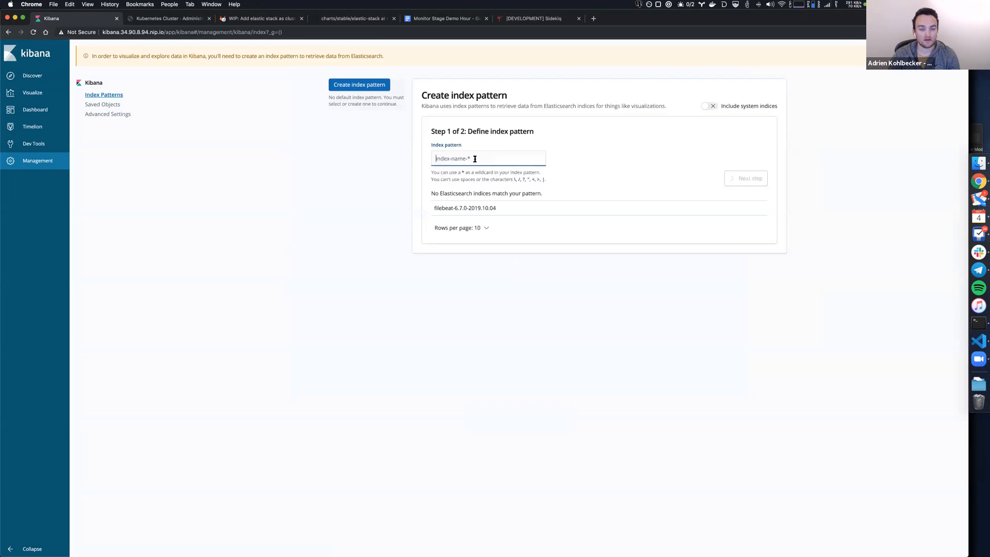
pyautogui.write('filebeat*')
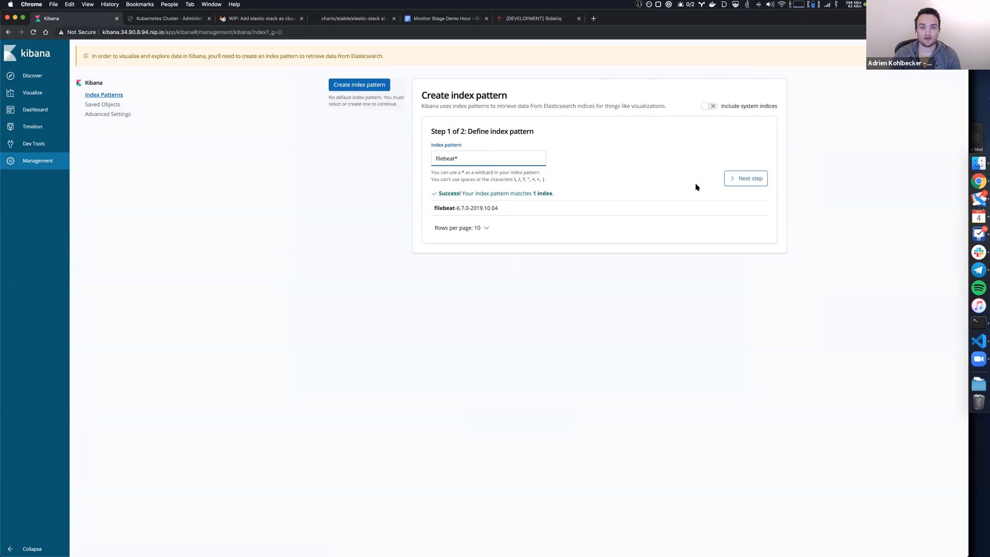
pyautogui.click(732, 179)
pyautogui.click(533, 140)
pyautogui.click(535, 147)
pyautogui.click(725, 210)
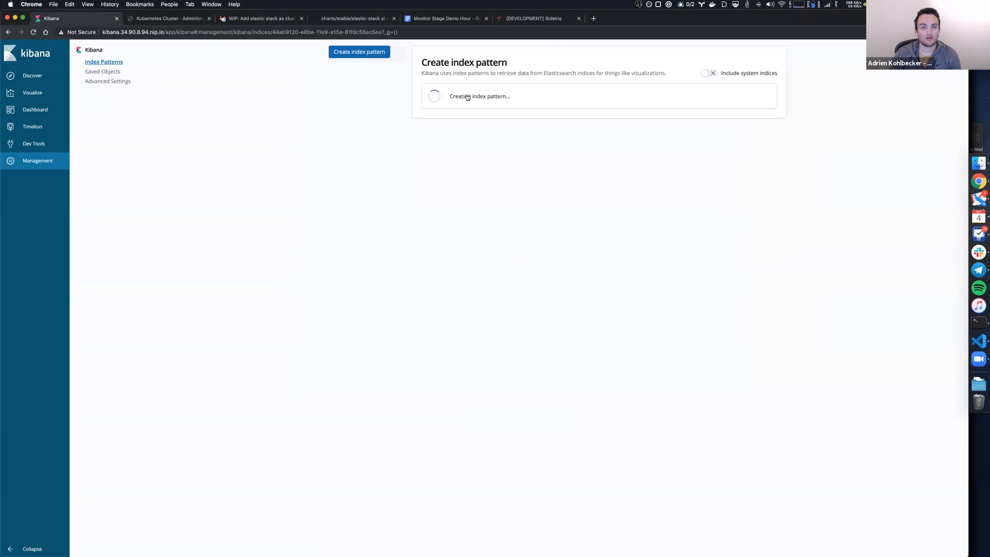
# Open Discover, expand the newest log entry, and highlight its message and kubernetes.namespace values.
pyautogui.click(23, 77)
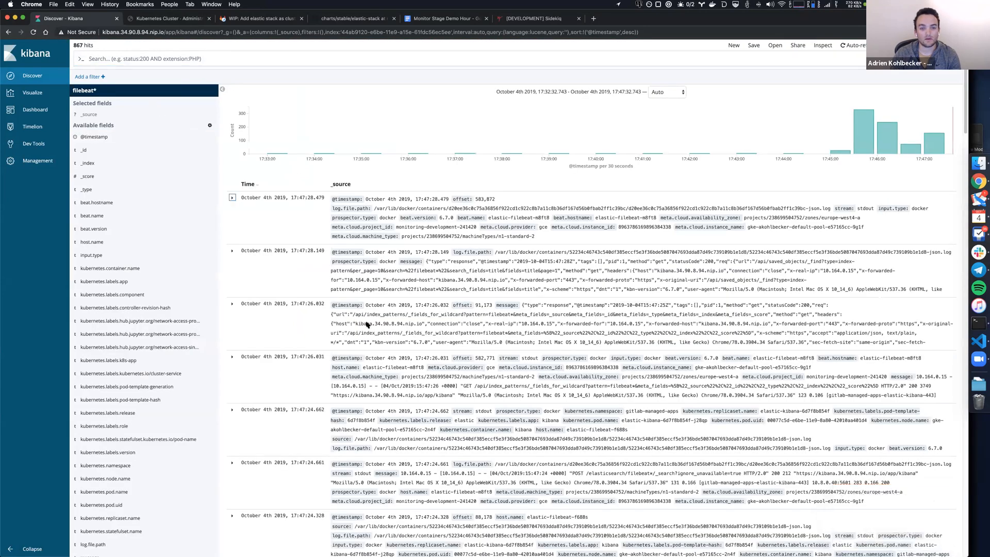
pyautogui.click(233, 199)
pyautogui.scroll(-3, 404, 384)
pyautogui.moveTo(504, 411); pyautogui.dragTo(371, 389)
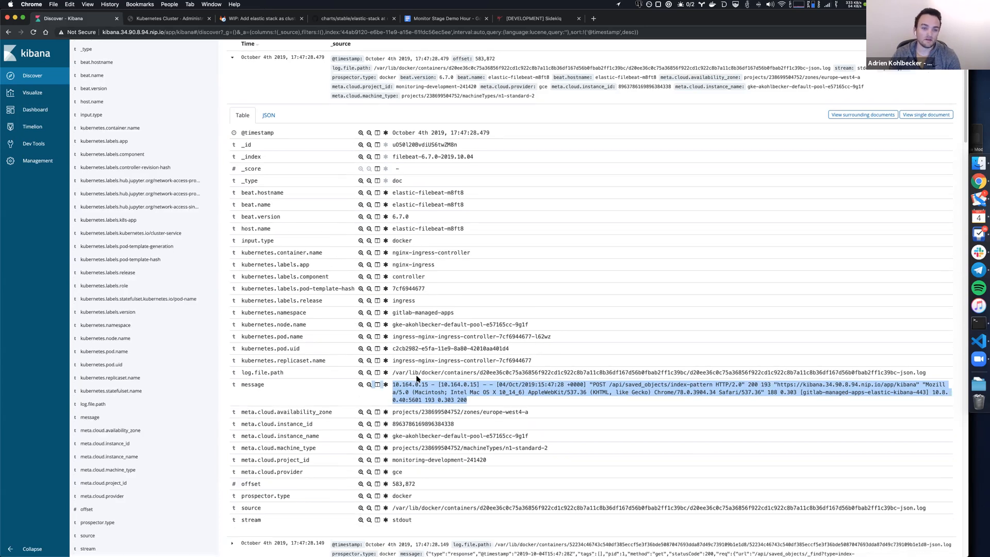
pyautogui.scroll(-5, 418, 377)
pyautogui.scroll(8, 478, 415)
pyautogui.moveTo(455, 453); pyautogui.dragTo(391, 453)
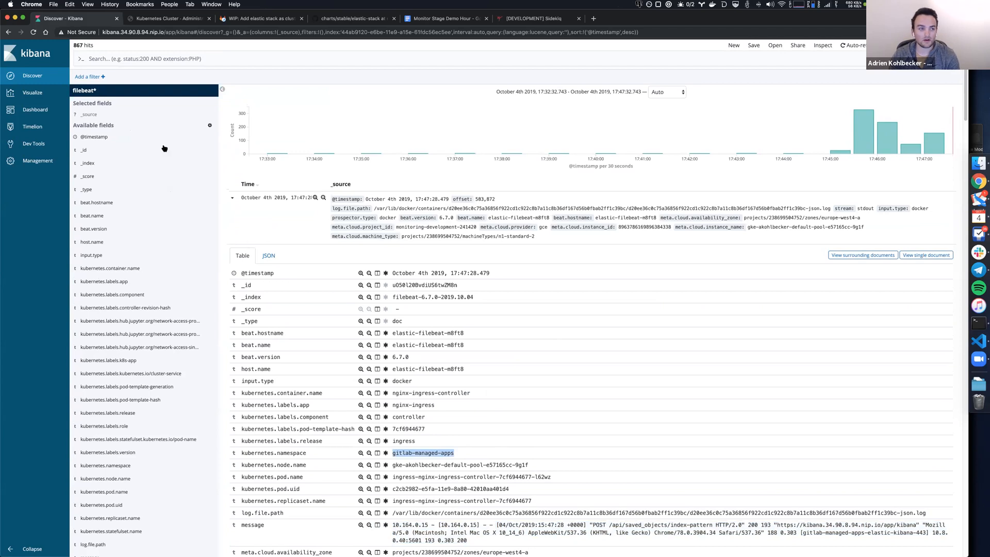
# Show the top values of the kubernetes.namespace field in the available fields.
pyautogui.scroll(-1, 138, 436)
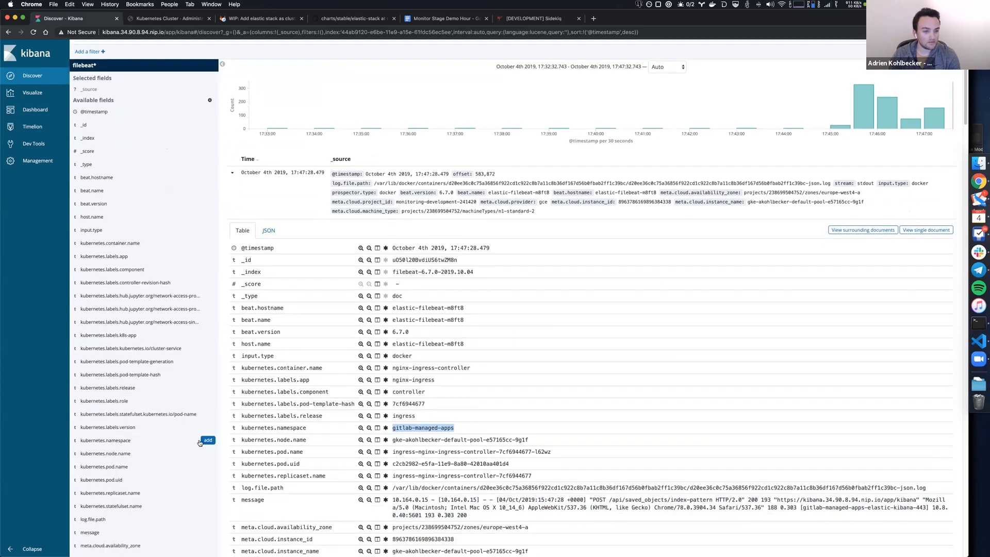
pyautogui.click(168, 443)
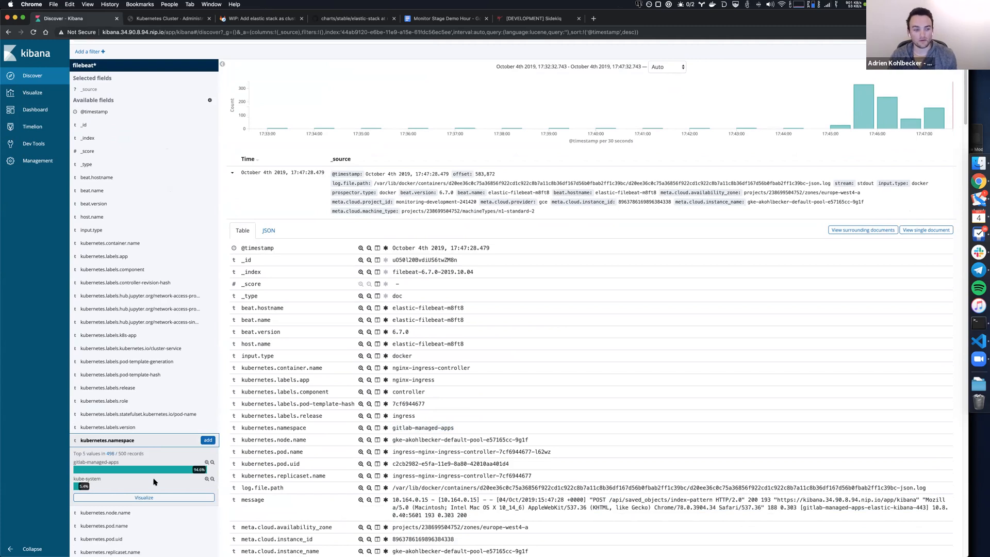
pyautogui.scroll(1, 360, 371)
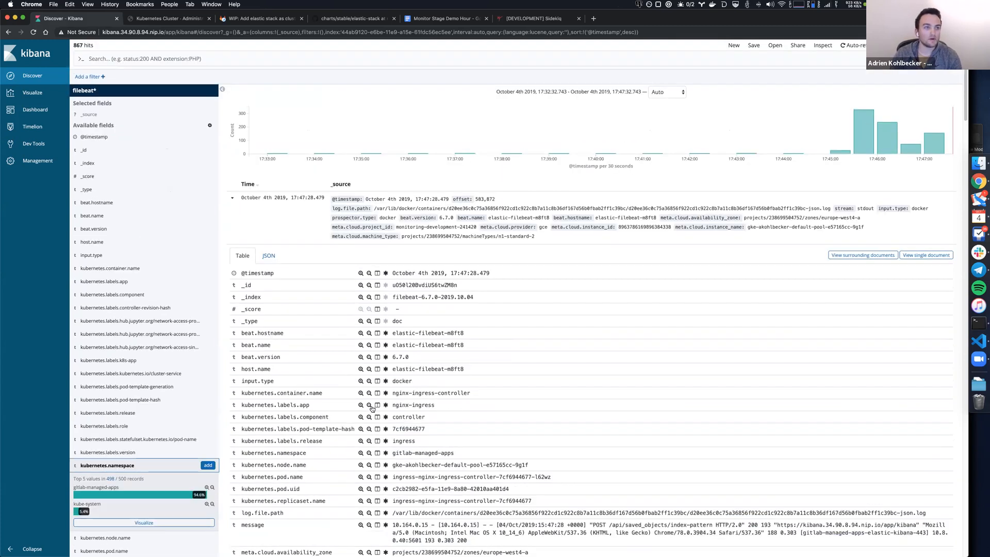
# Uninstall Elastic Stack from the GitLab Kubernetes cluster's managed applications and confirm the removal.
pyautogui.click(160, 20)
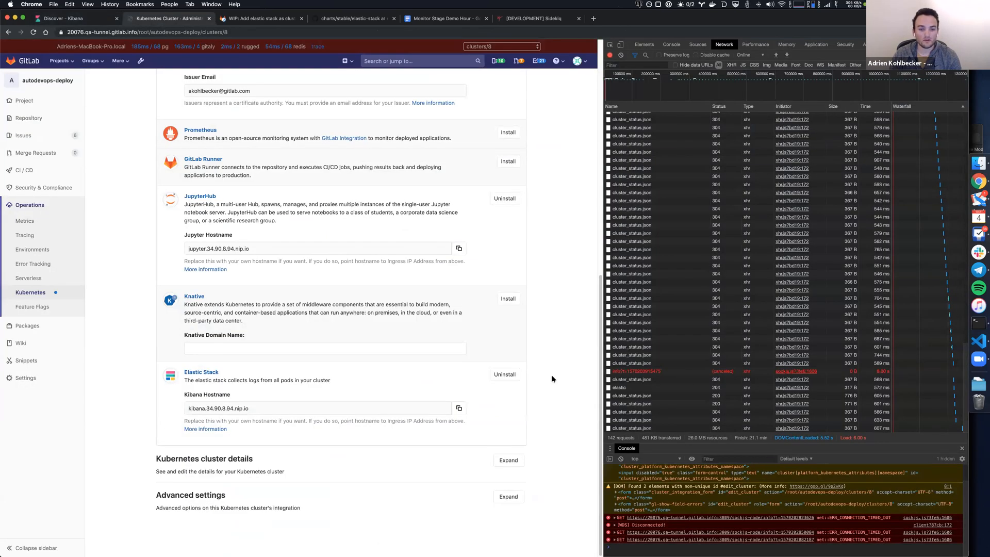
pyautogui.click(500, 376)
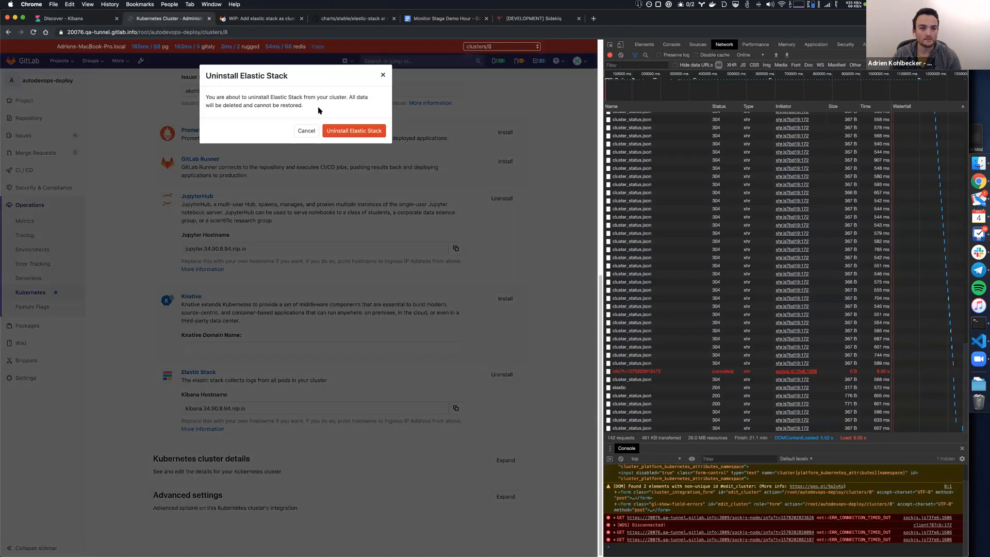
pyautogui.click(348, 132)
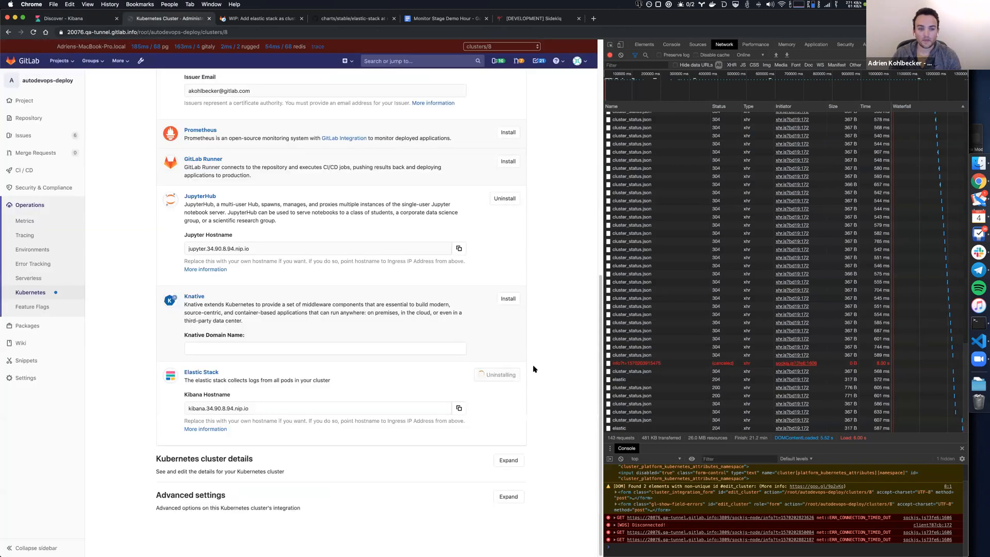
# In Terminal, follow the uninstall-elastic pod's logs in gitlab-managed-apps, highlight the persistent volume claim deletions, and return to Chrome.
pyautogui.click(978, 323)
pyautogui.hotkey('ctrl', 'c')
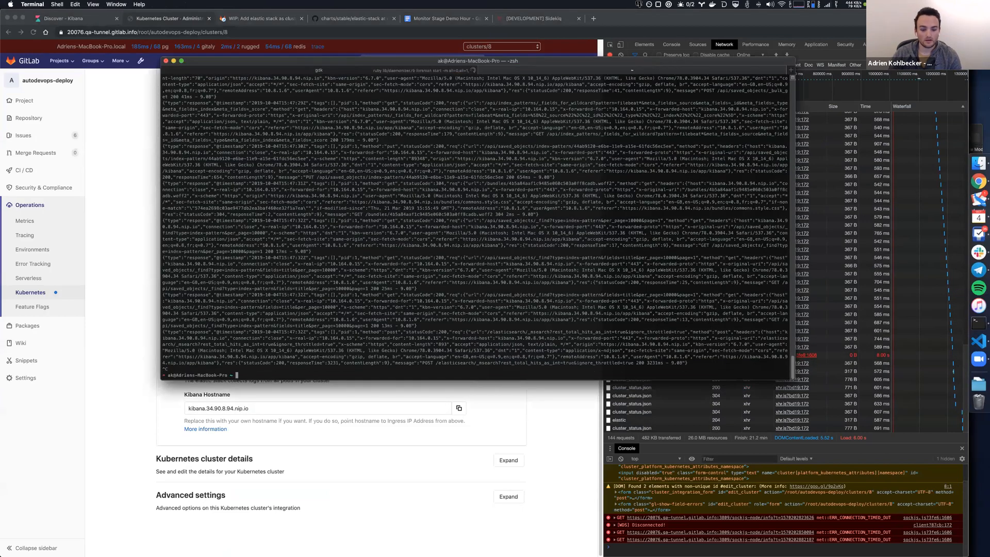
pyautogui.hotkey('ctrl', 'r')
pyautogui.press('Return')
pyautogui.press('Return')
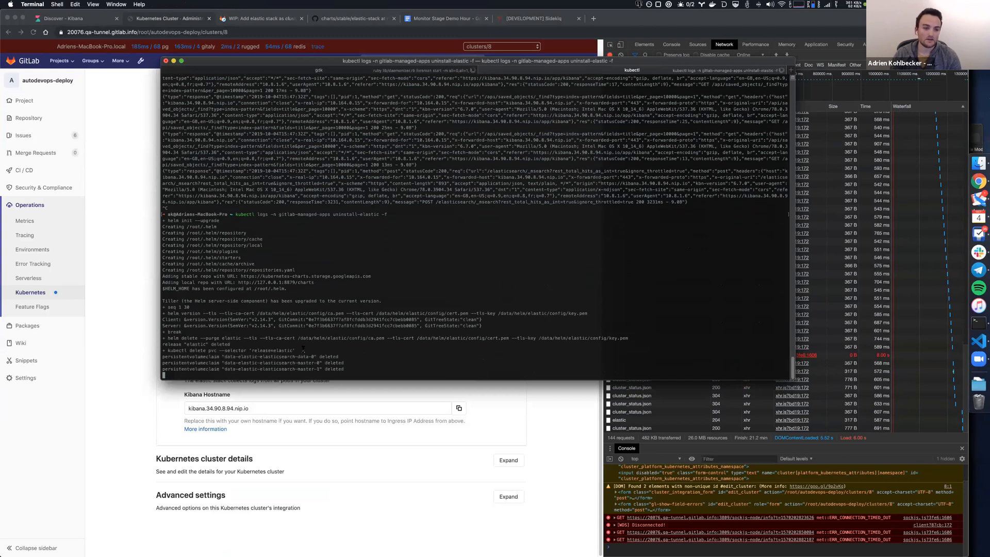
pyautogui.moveTo(346, 369); pyautogui.dragTo(348, 346)
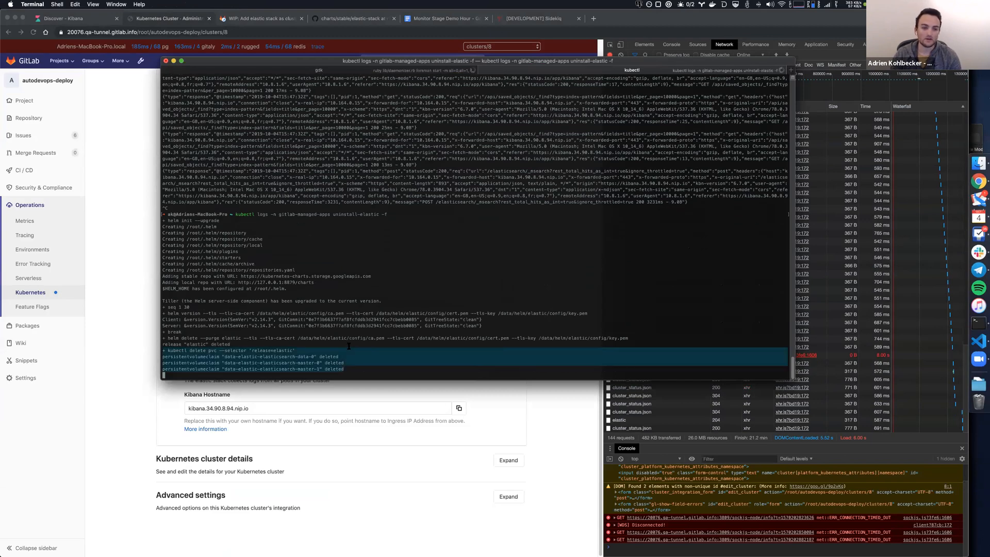
pyautogui.click(350, 376)
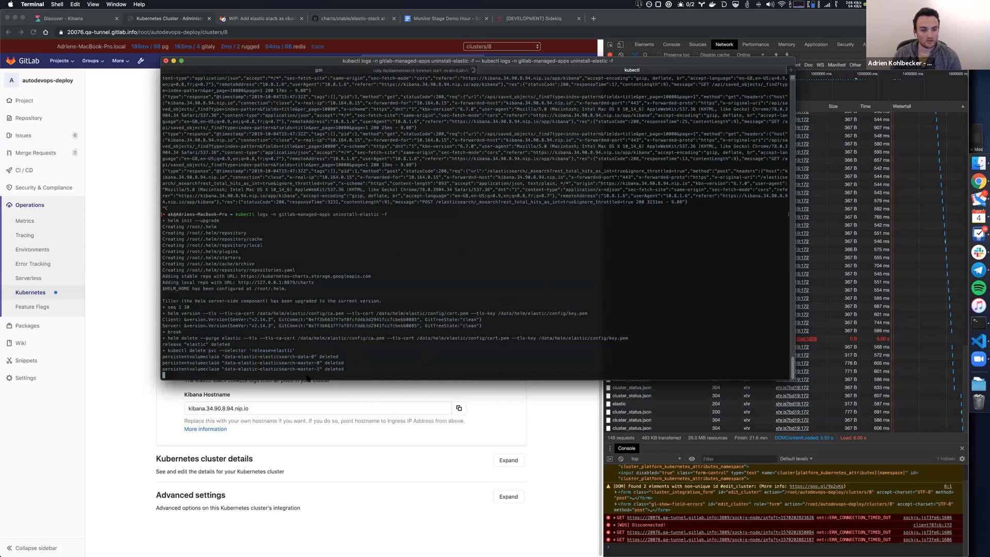
pyautogui.click(318, 393)
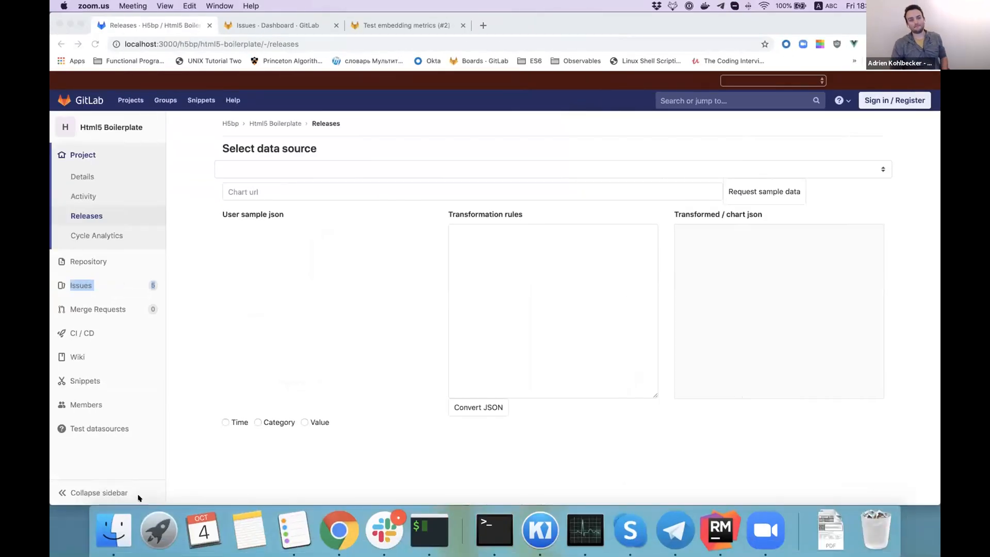
pyautogui.hotkey('ctrl', 'Up')
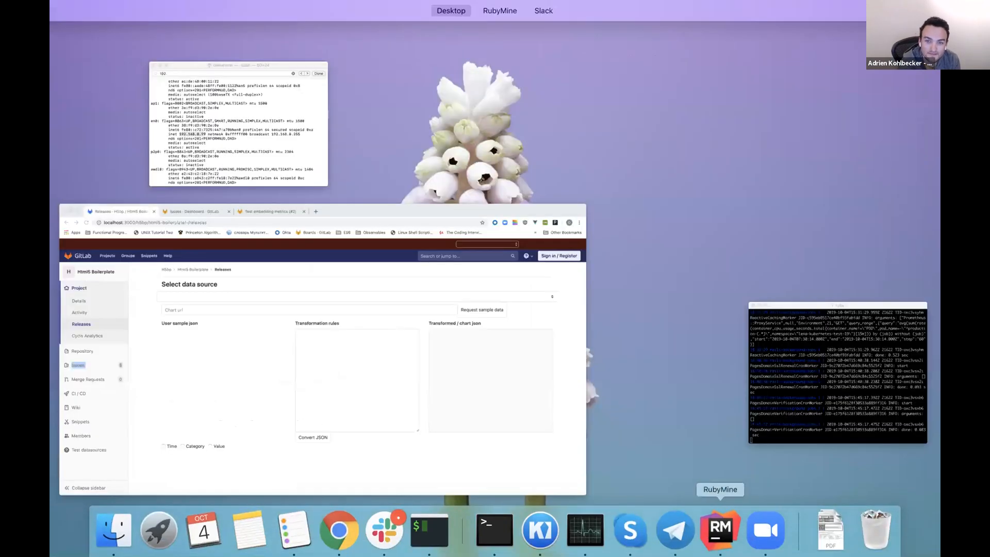
pyautogui.click(766, 530)
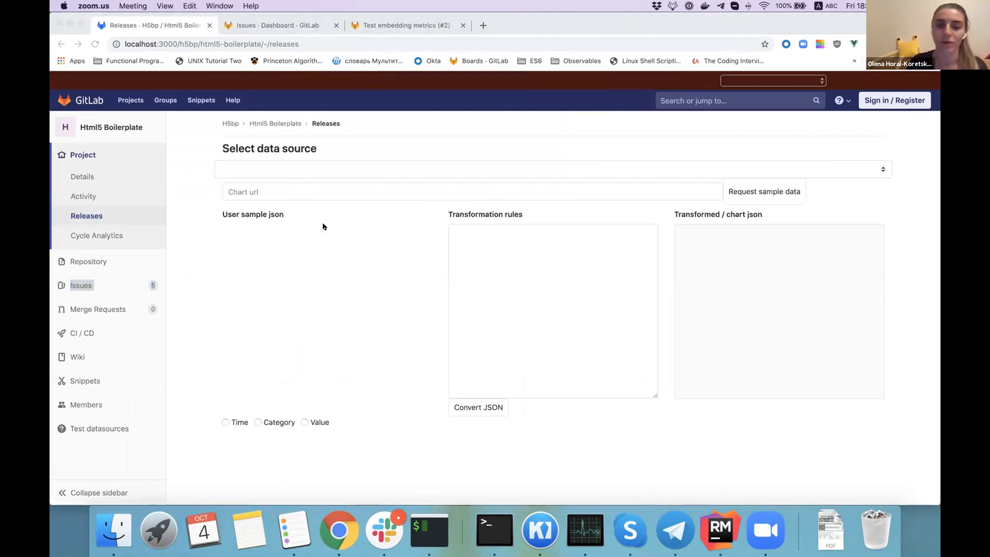
# Select Prometheus as the data source, request its sample data, and switch to RubyMine.
pyautogui.click(232, 255)
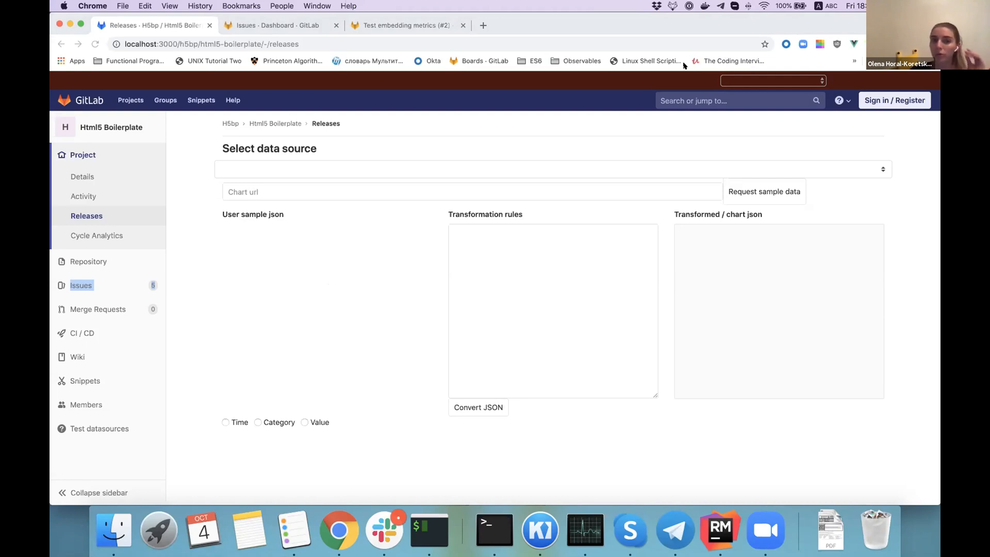
pyautogui.click(673, 175)
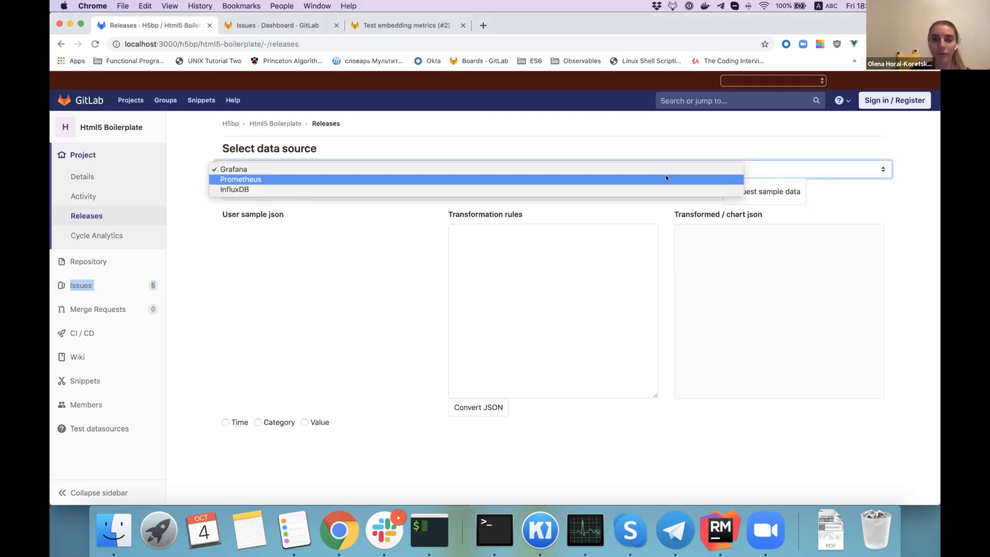
pyautogui.click(665, 178)
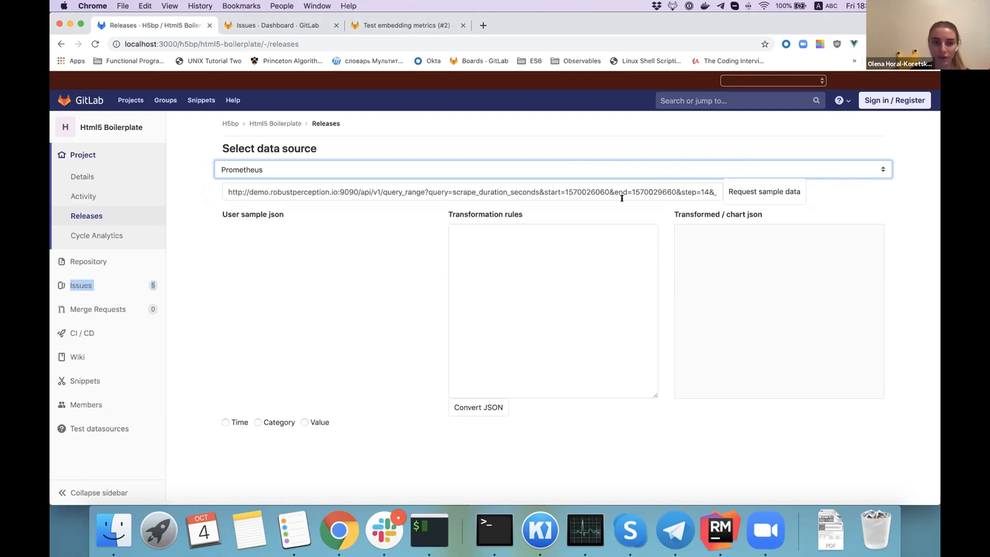
pyautogui.click(759, 190)
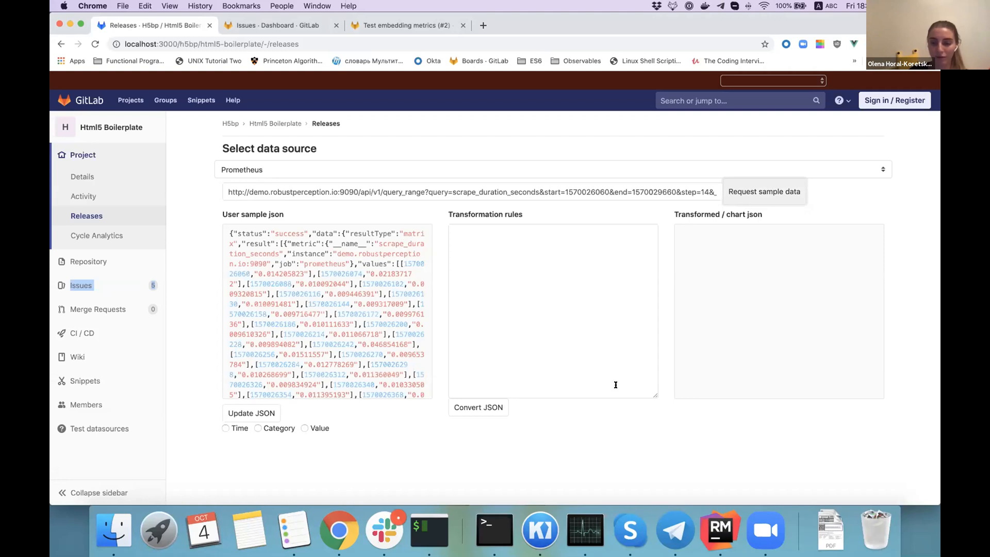
pyautogui.click(720, 531)
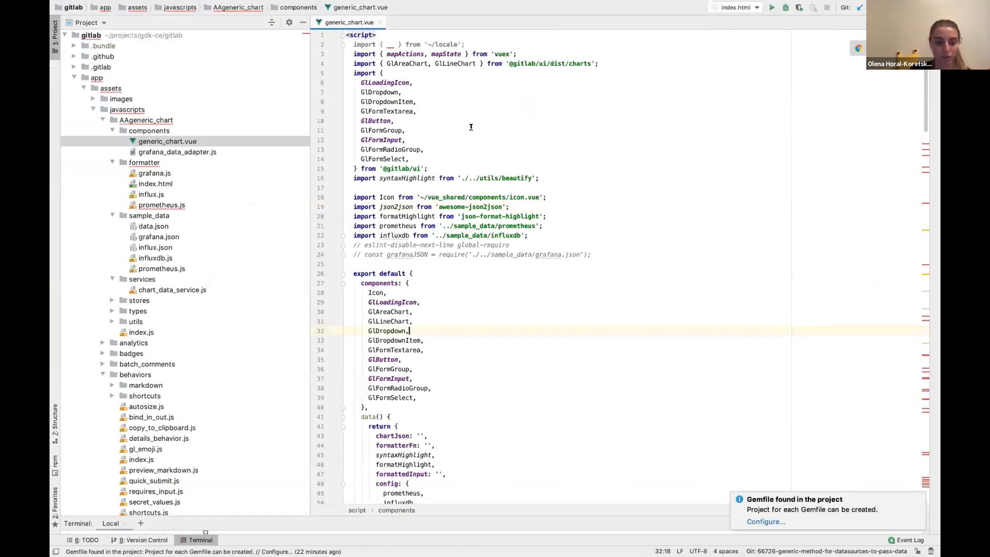
pyautogui.press('super+e')
pyautogui.press('Up')
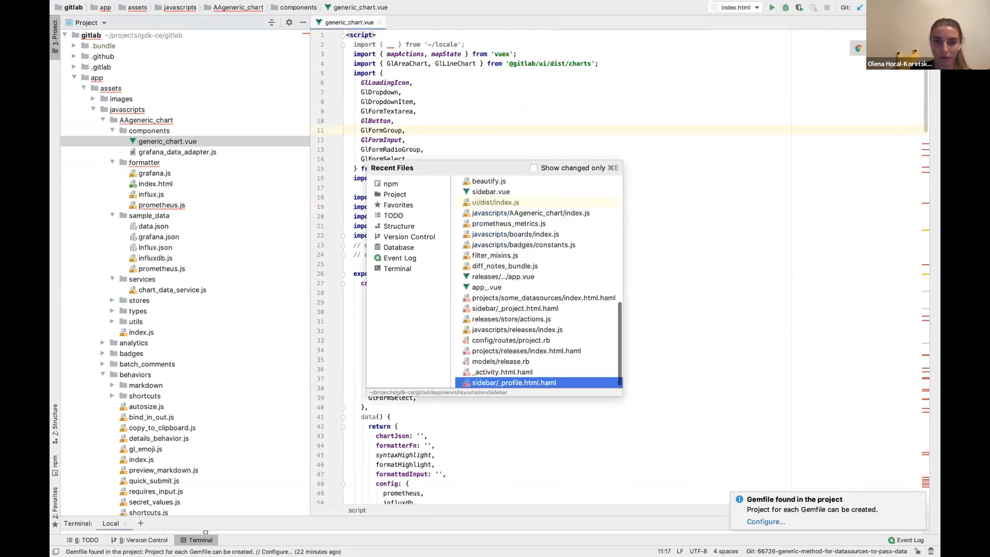
pyautogui.click(665, 173)
pyautogui.press('super+e')
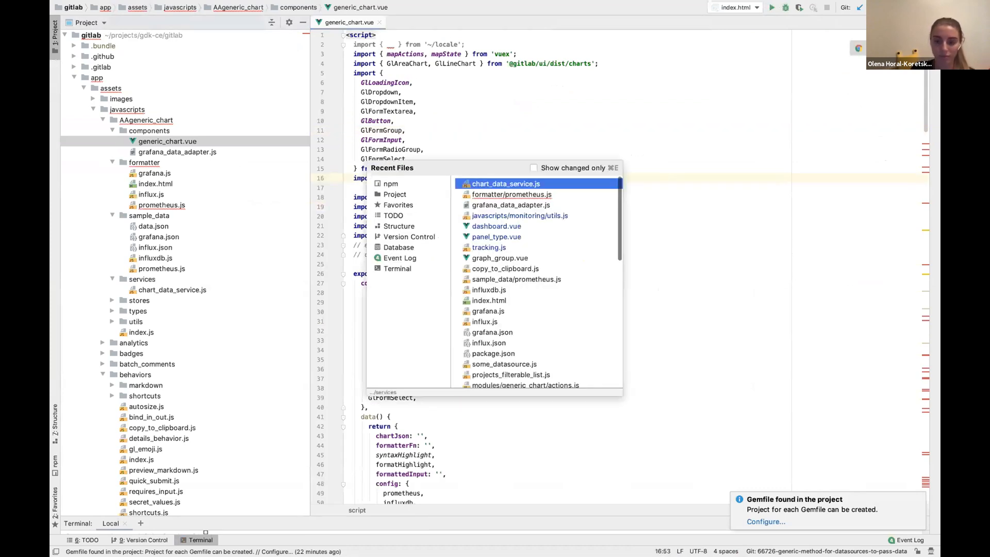
pyautogui.write('prom')
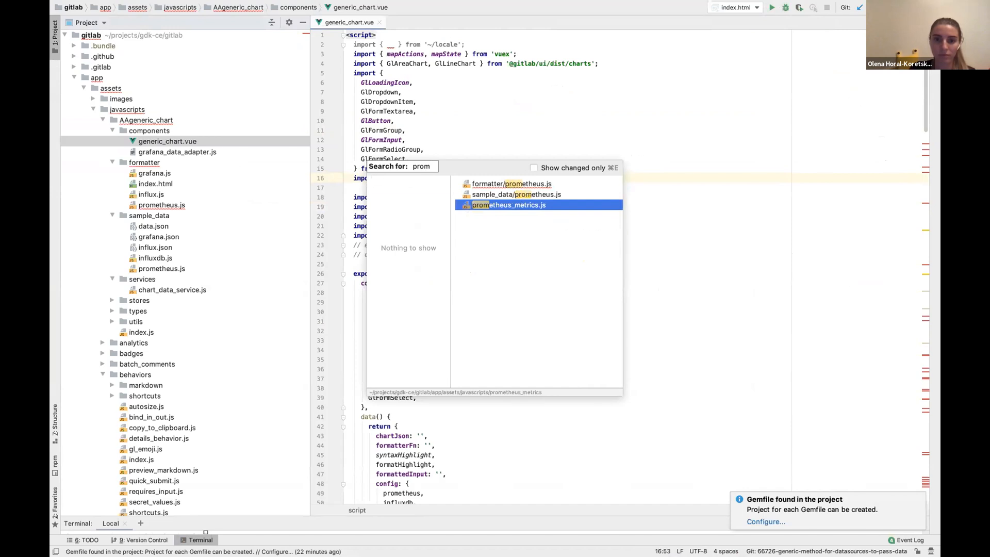
pyautogui.click(673, 115)
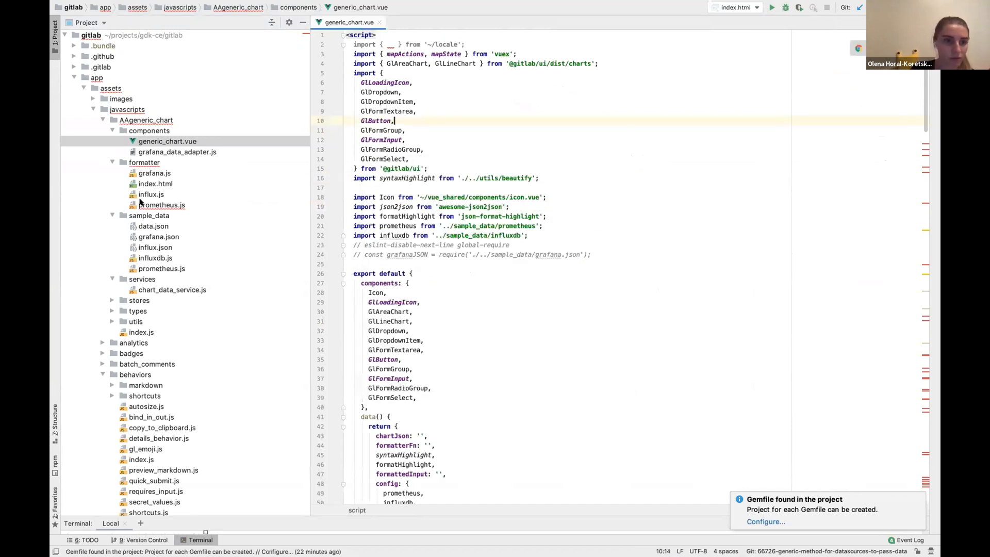
# Copy the entire contents of formatter/prometheus.js and paste them into the Transformation rules in Chrome.
pyautogui.doubleClick(162, 205)
pyautogui.click(470, 182)
pyautogui.press('super+a')
pyautogui.press('super+c')
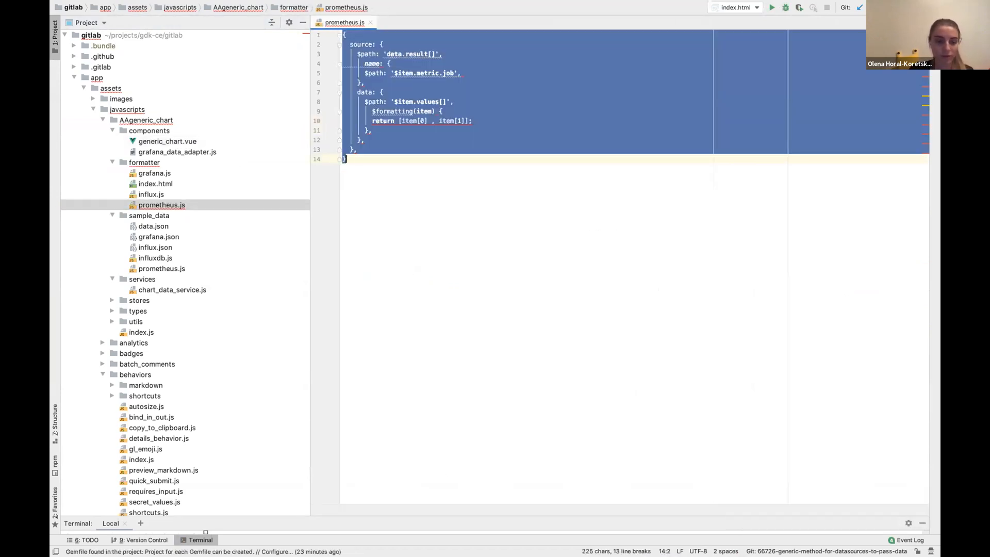
pyautogui.hotkey('ctrl', 'Left')
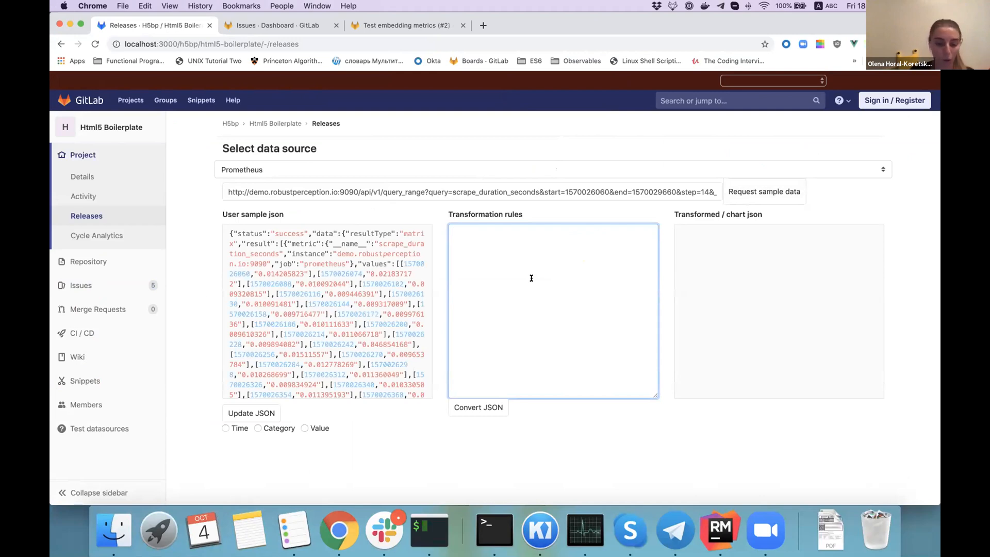
pyautogui.press('super+v')
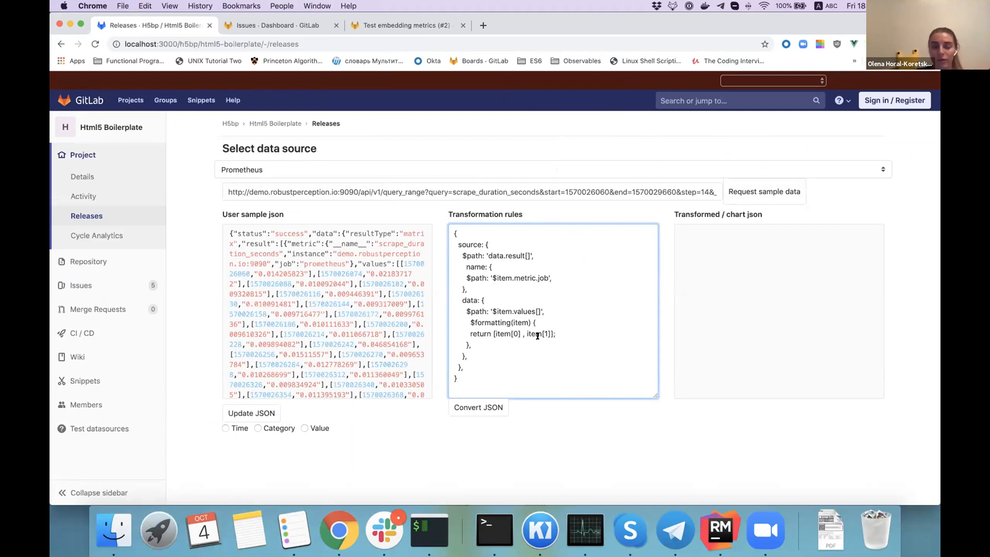
# Convert the Prometheus sample JSON with the pasted transformation rules and review the transformed JSON and chart.
pyautogui.moveTo(487, 370); pyautogui.dragTo(426, 258)
pyautogui.click(486, 235)
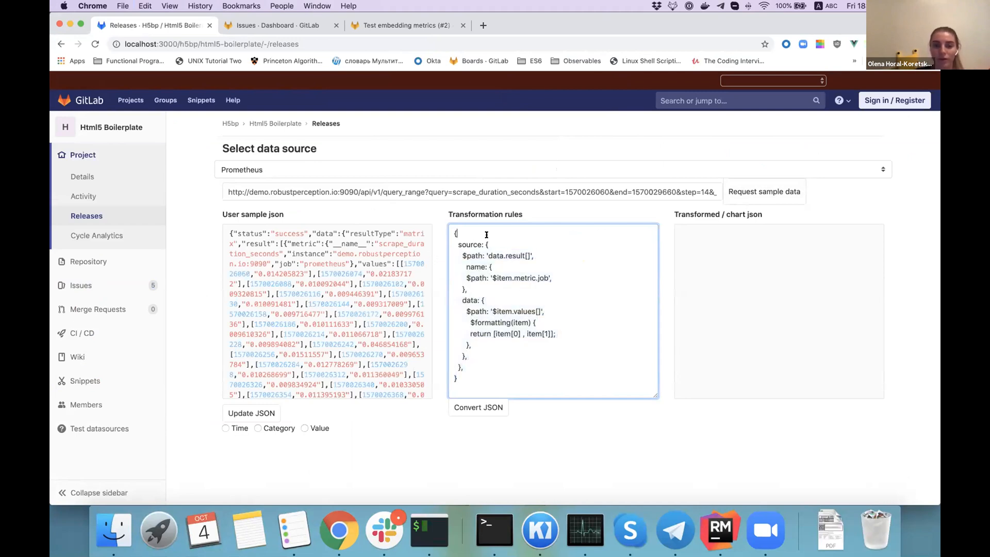
pyautogui.click(339, 259)
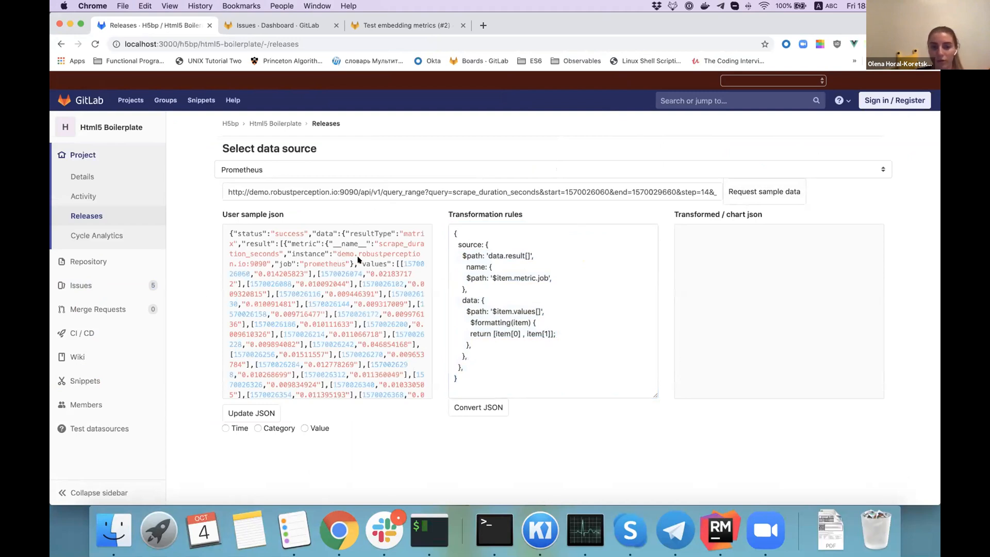
pyautogui.click(475, 408)
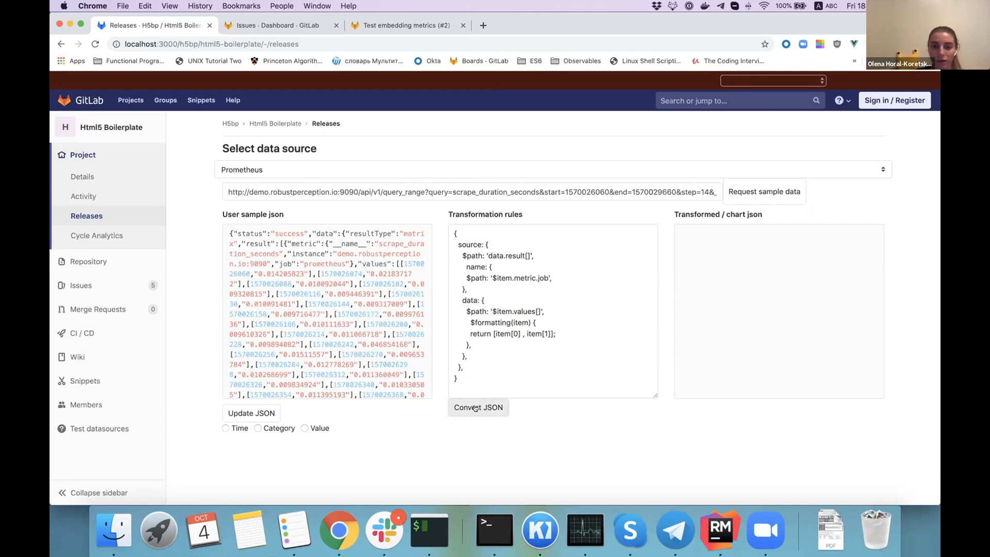
pyautogui.scroll(-6, 687, 190)
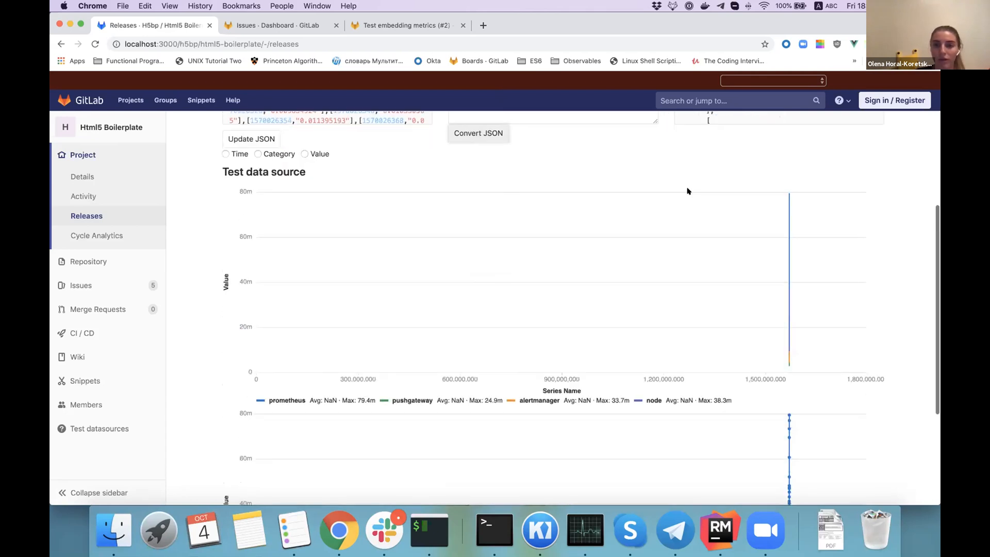
pyautogui.scroll(4, 758, 199)
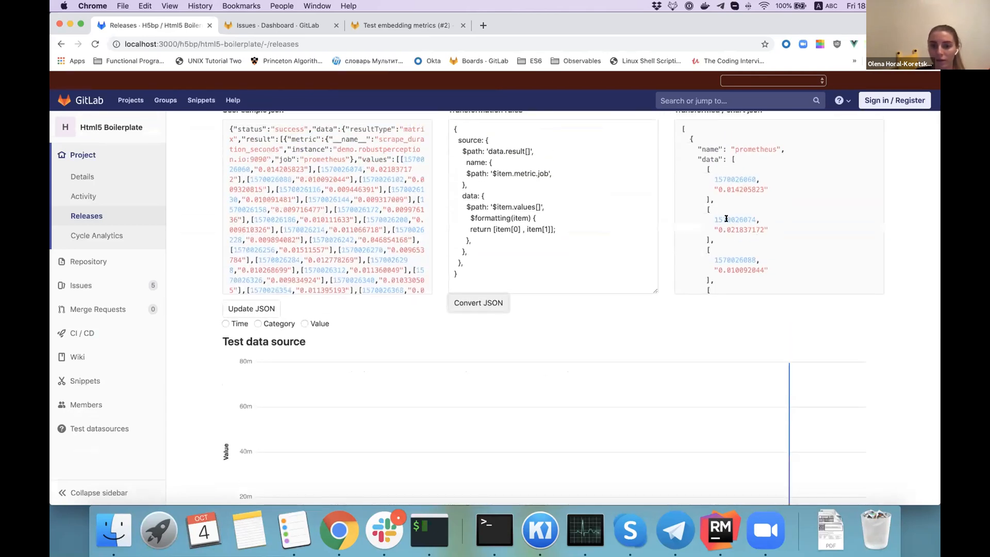
# Plot the test data source chart by Category, compare it with the Value option, and set it back to Category.
pyautogui.scroll(-3, 579, 294)
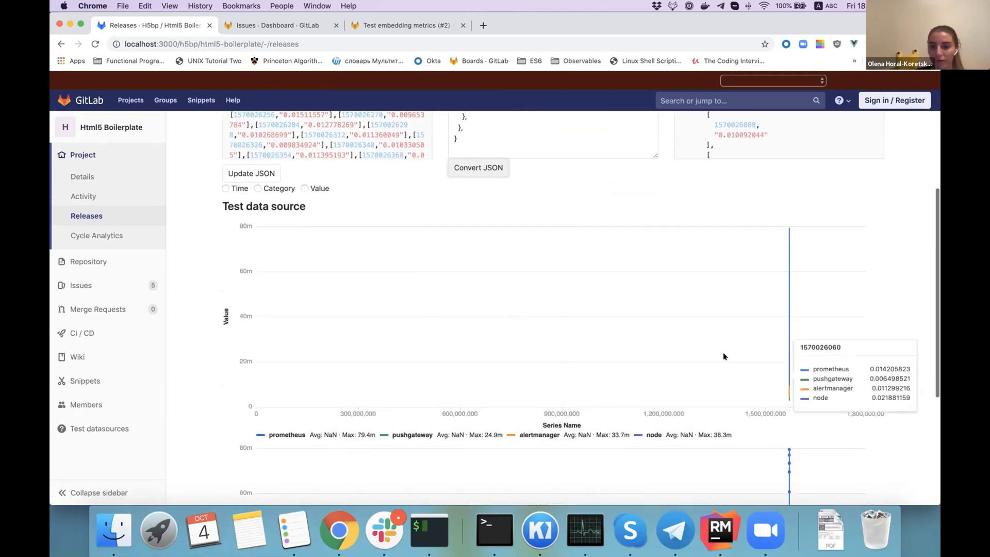
pyautogui.click(256, 187)
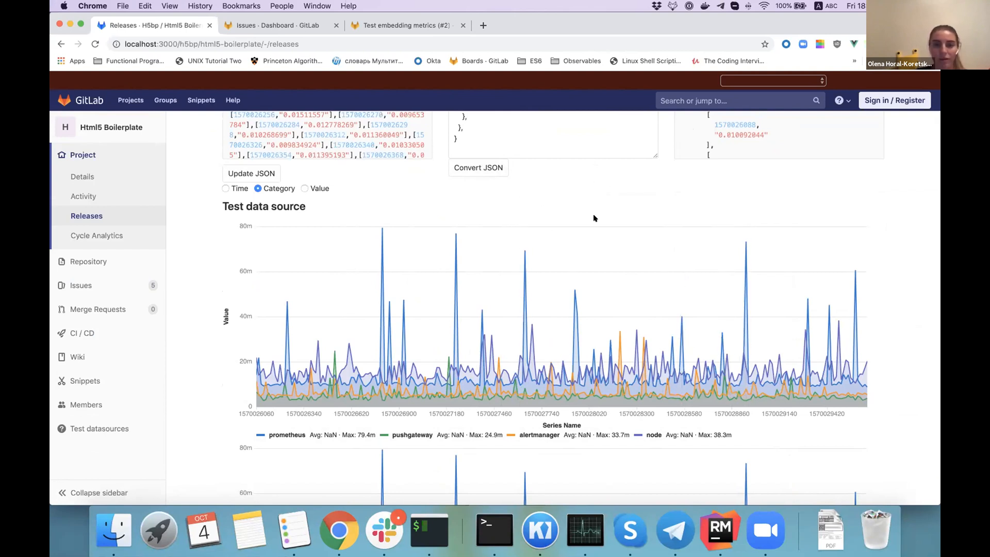
pyautogui.scroll(3, 563, 193)
pyautogui.click(549, 202)
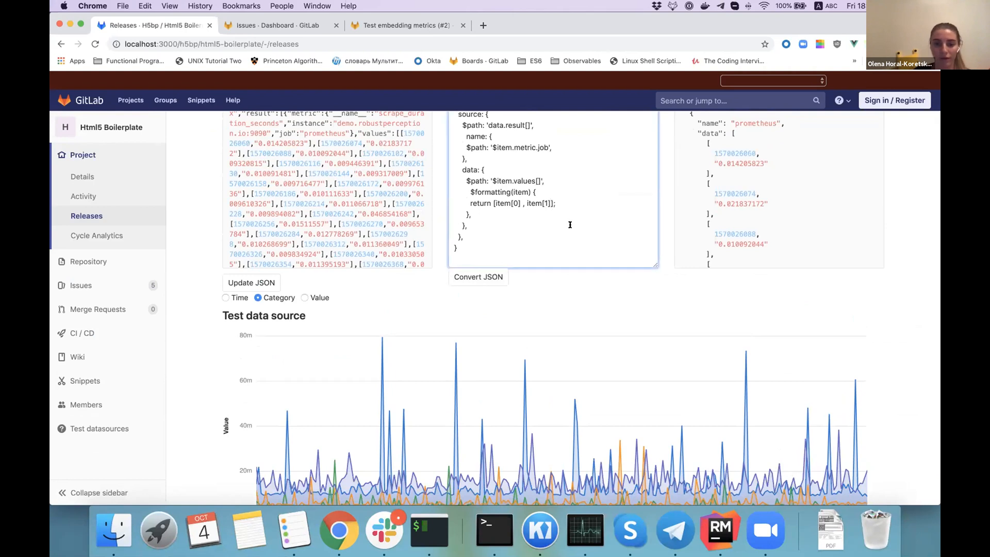
pyautogui.scroll(-1, 544, 267)
pyautogui.click(304, 269)
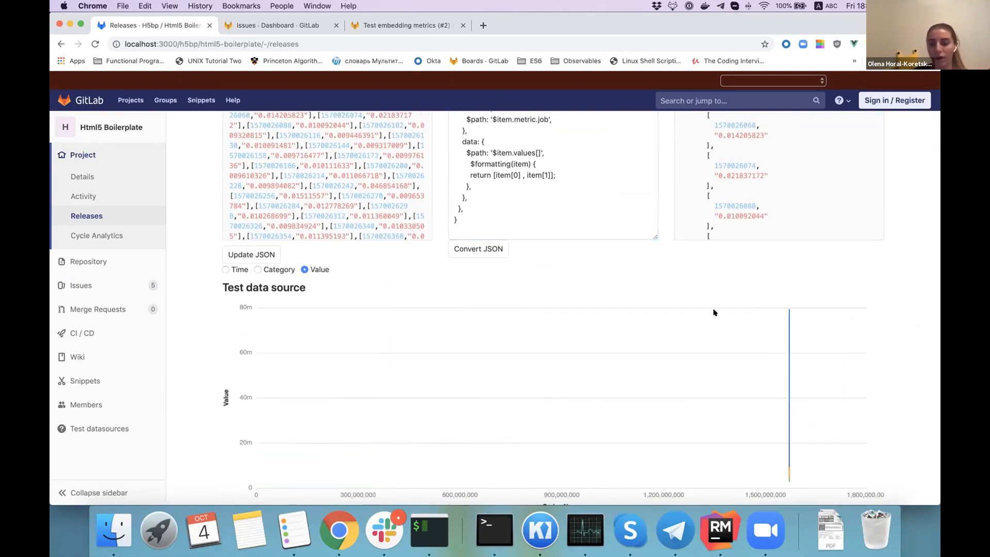
pyautogui.click(268, 270)
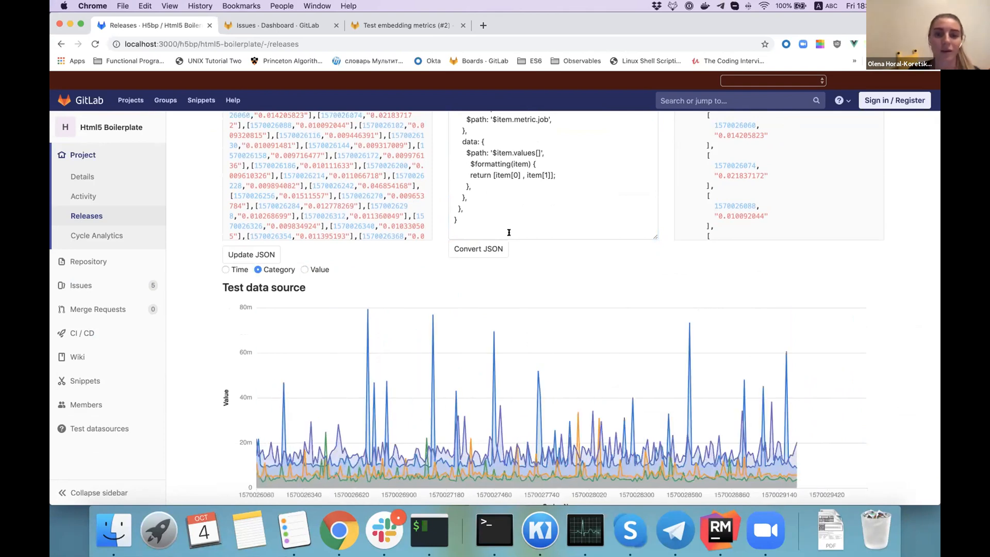
# View the available data source options, keep Prometheus selected, and switch to Zoom.
pyautogui.scroll(6, 509, 233)
pyautogui.click(638, 169)
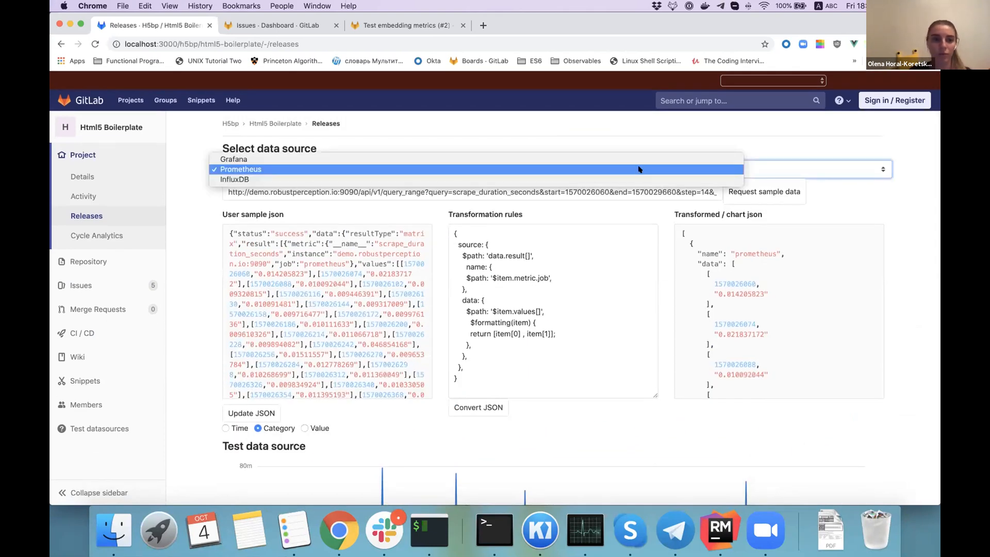
pyautogui.click(614, 130)
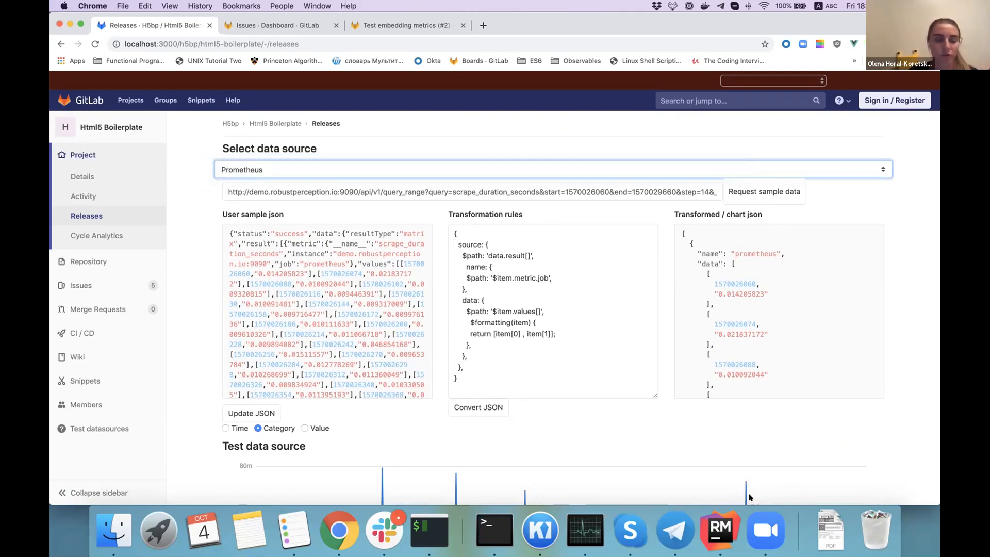
pyautogui.click(764, 530)
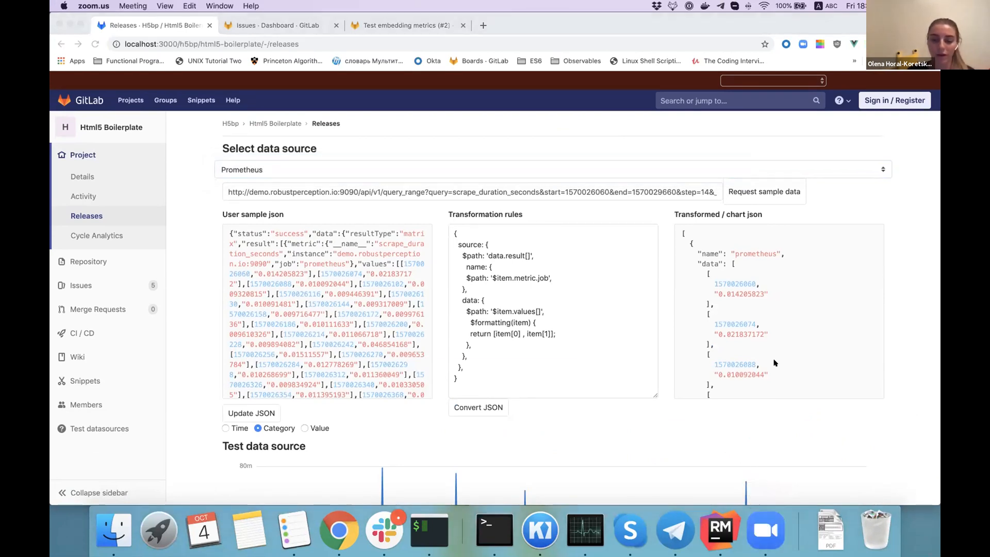